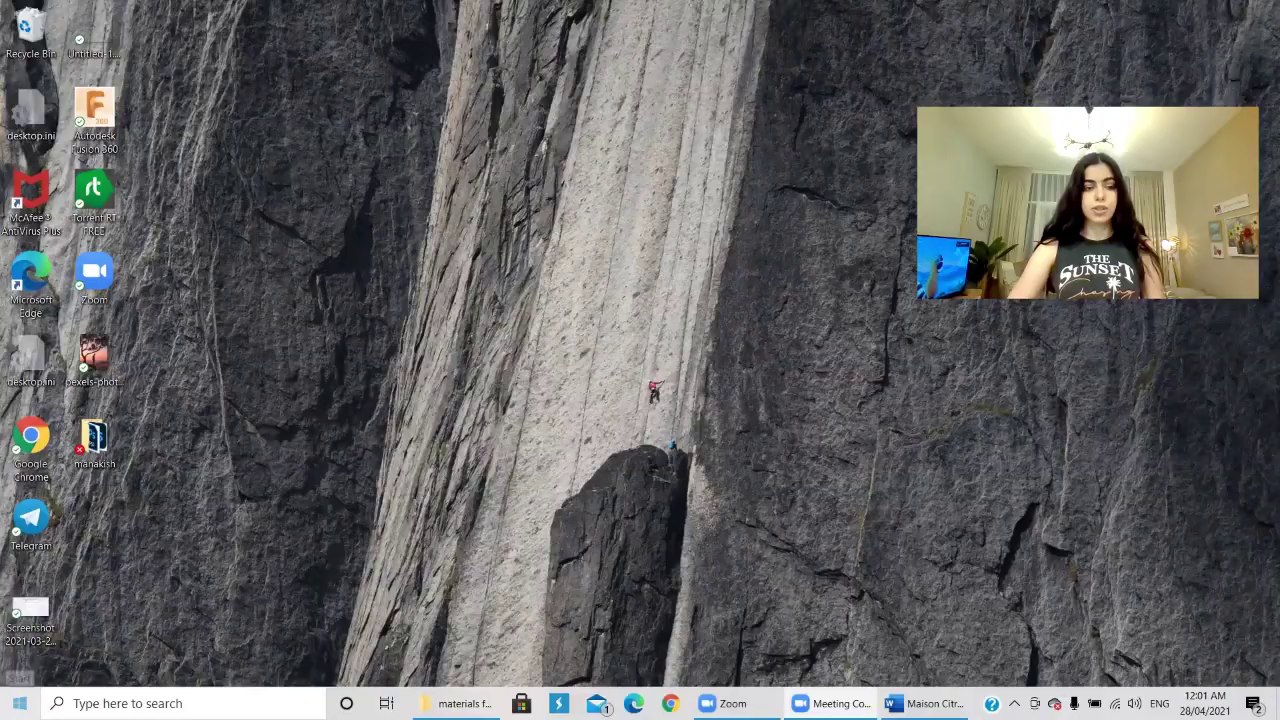
- Launch Adobe Photoshop from the desktop
key("super")
type("photo")
left_click(260, 241)
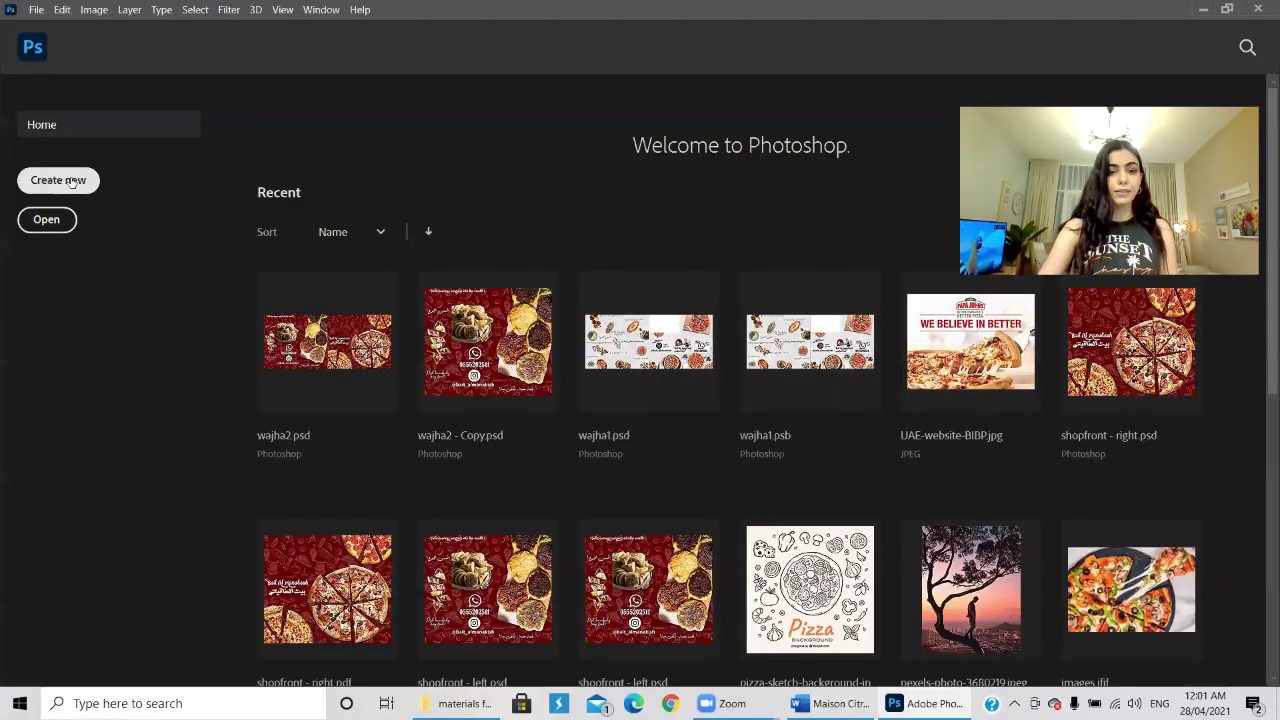
- Create a new portrait document, 100 × 200 mm at 150 pixels/inch, with RGB color and a white background
left_click(58, 180)
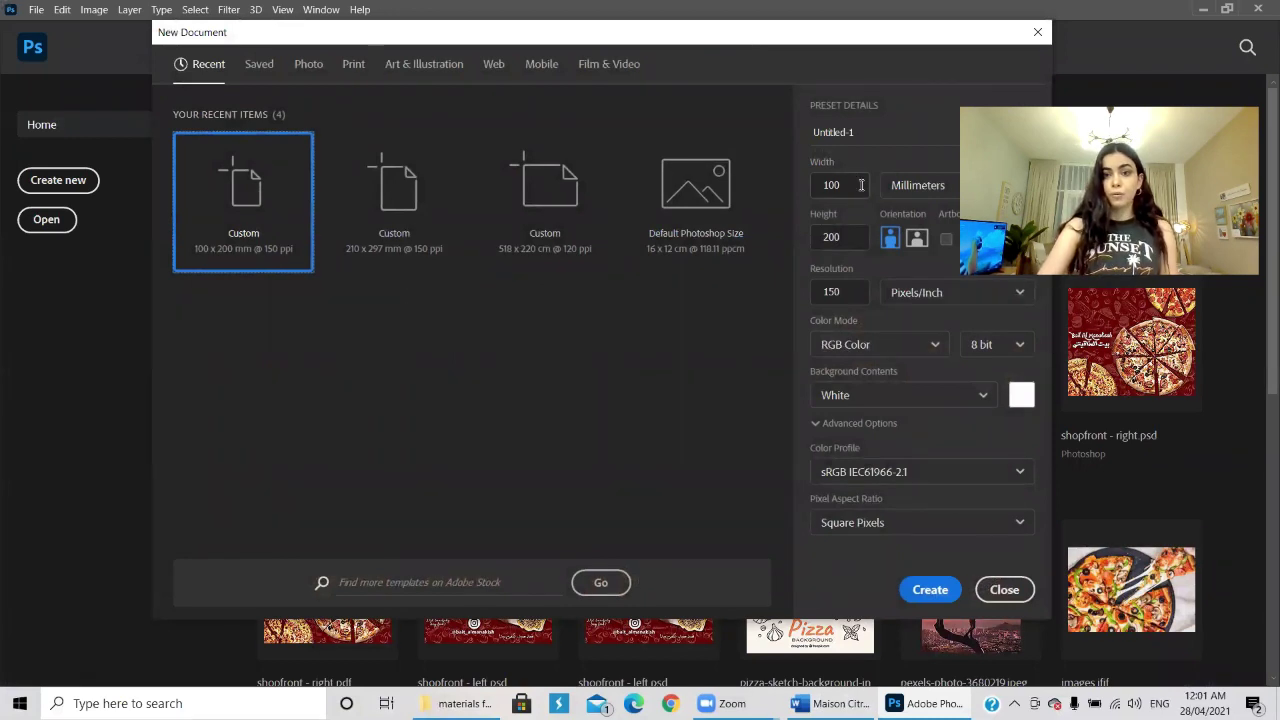
left_click(849, 239)
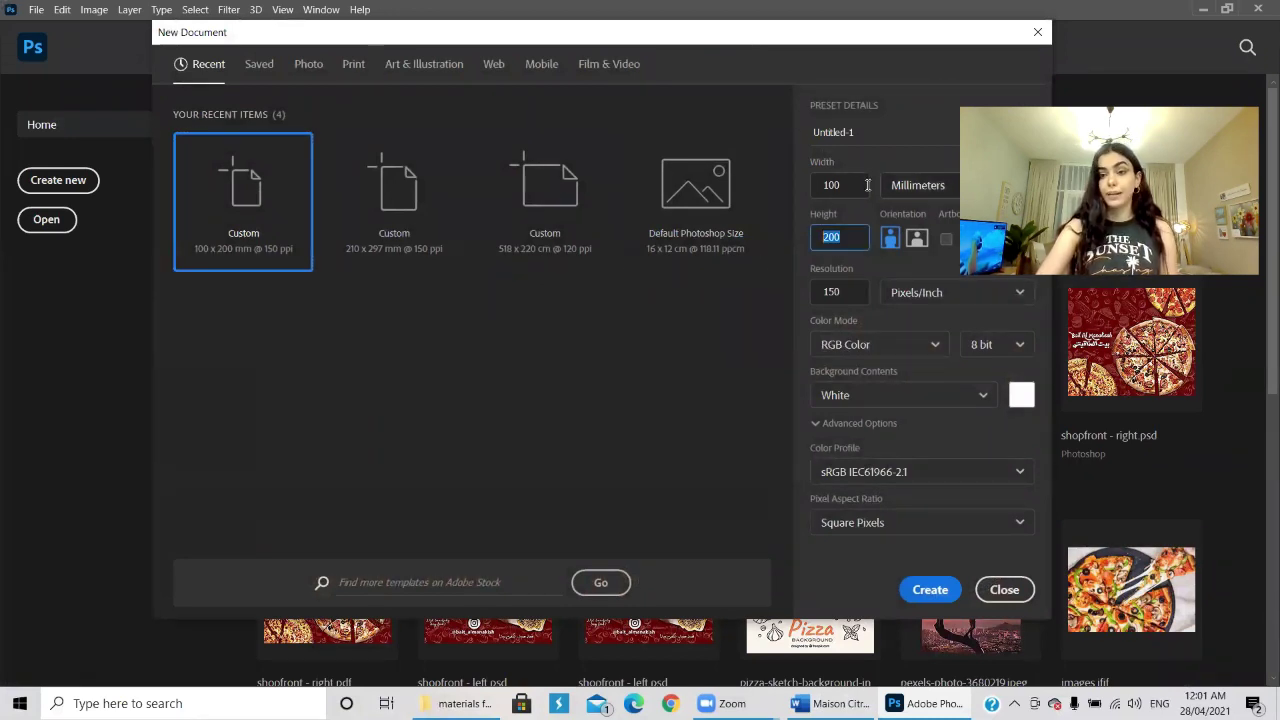
left_click(853, 290)
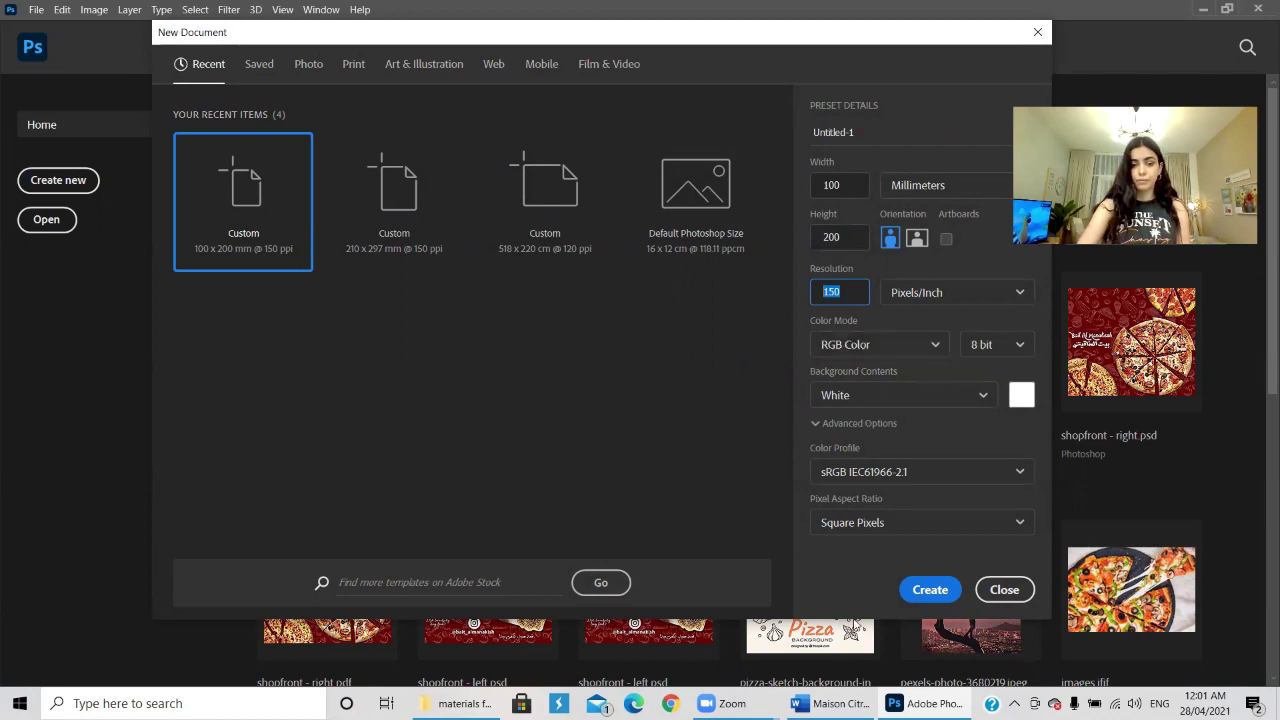
left_click(938, 598)
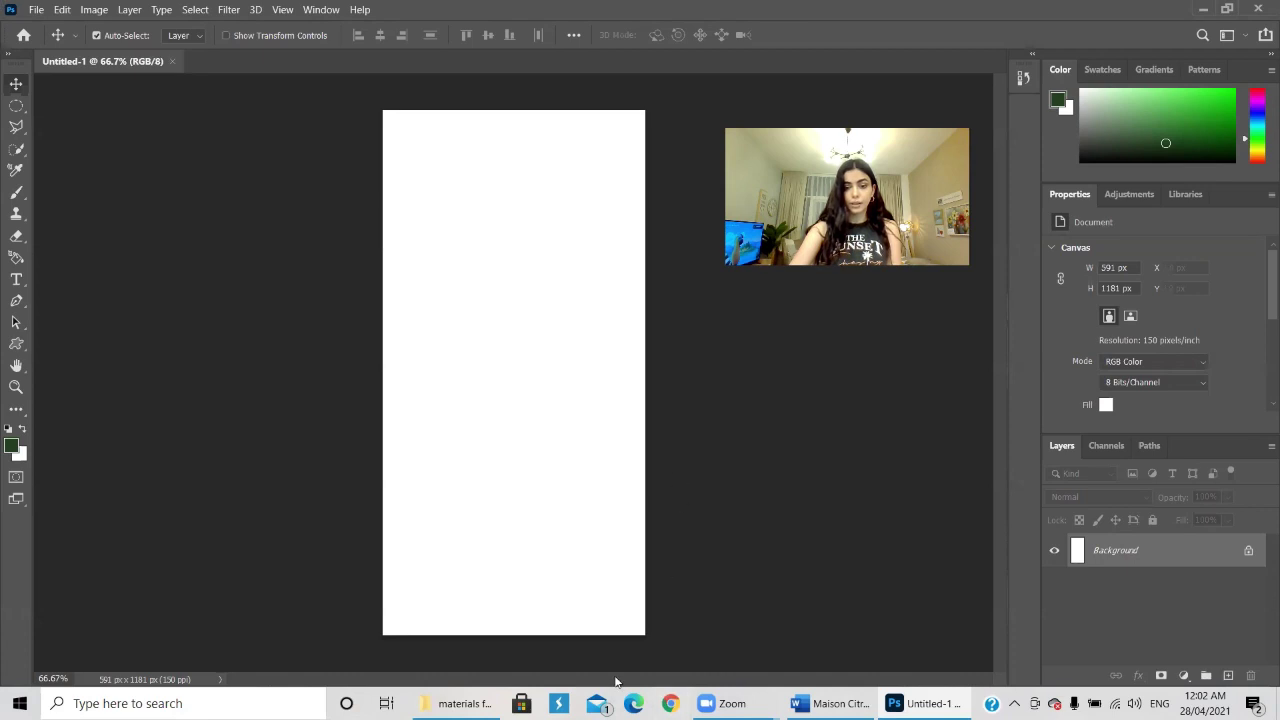
- Review the project materials in the "materials for tut 2" folder, including the Maison Citrohan text document and the images
left_click(458, 703)
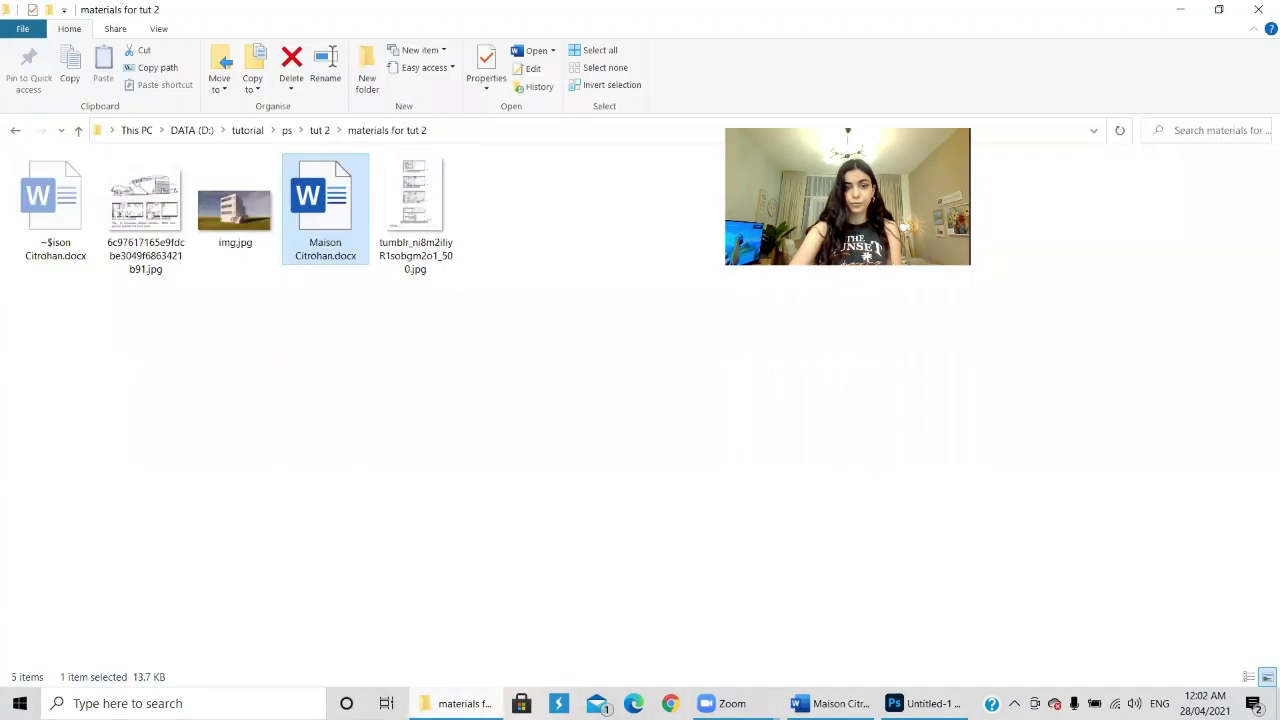
double_click(336, 214)
scroll(443, 289, "up", 4)
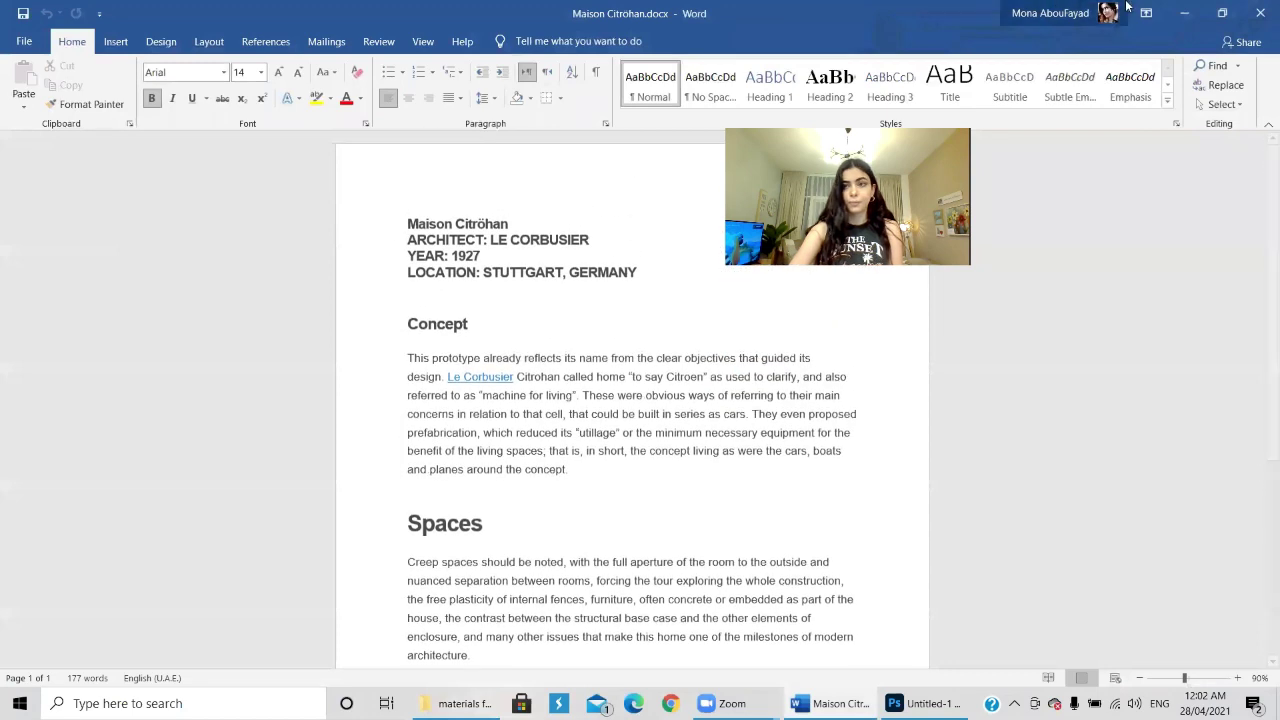
left_click(1184, 12)
left_click(226, 230)
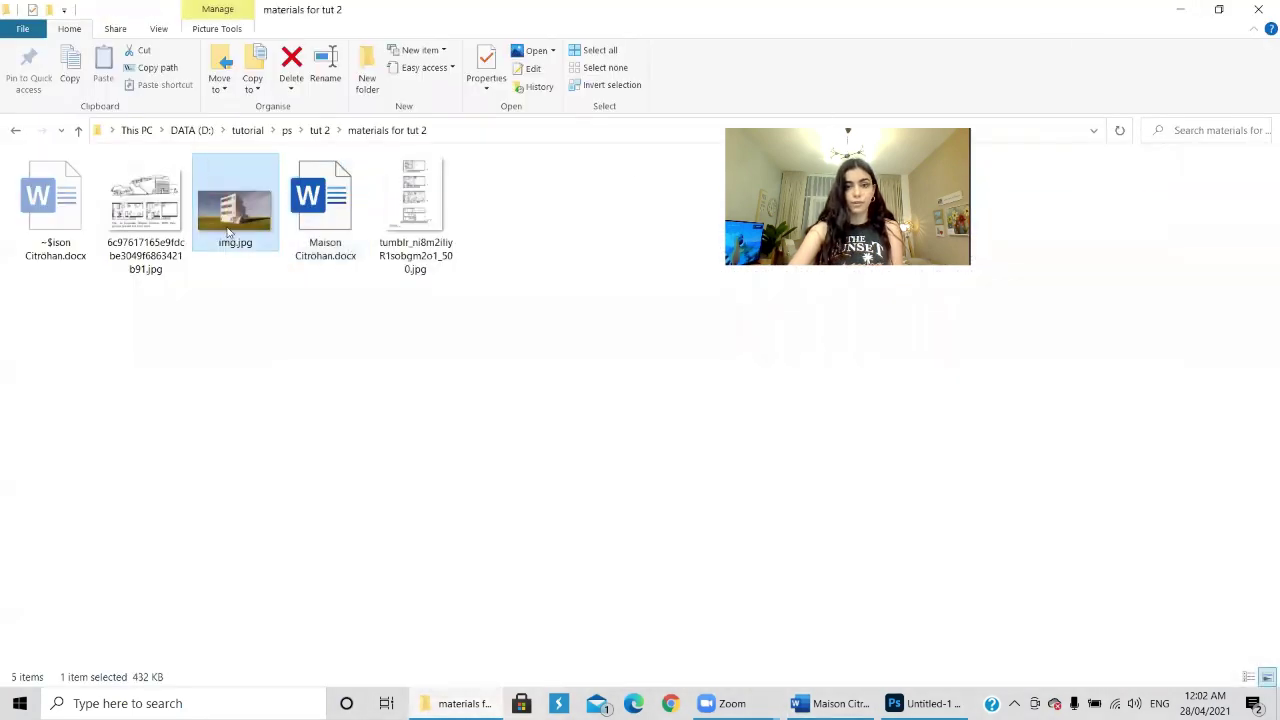
left_click(163, 218)
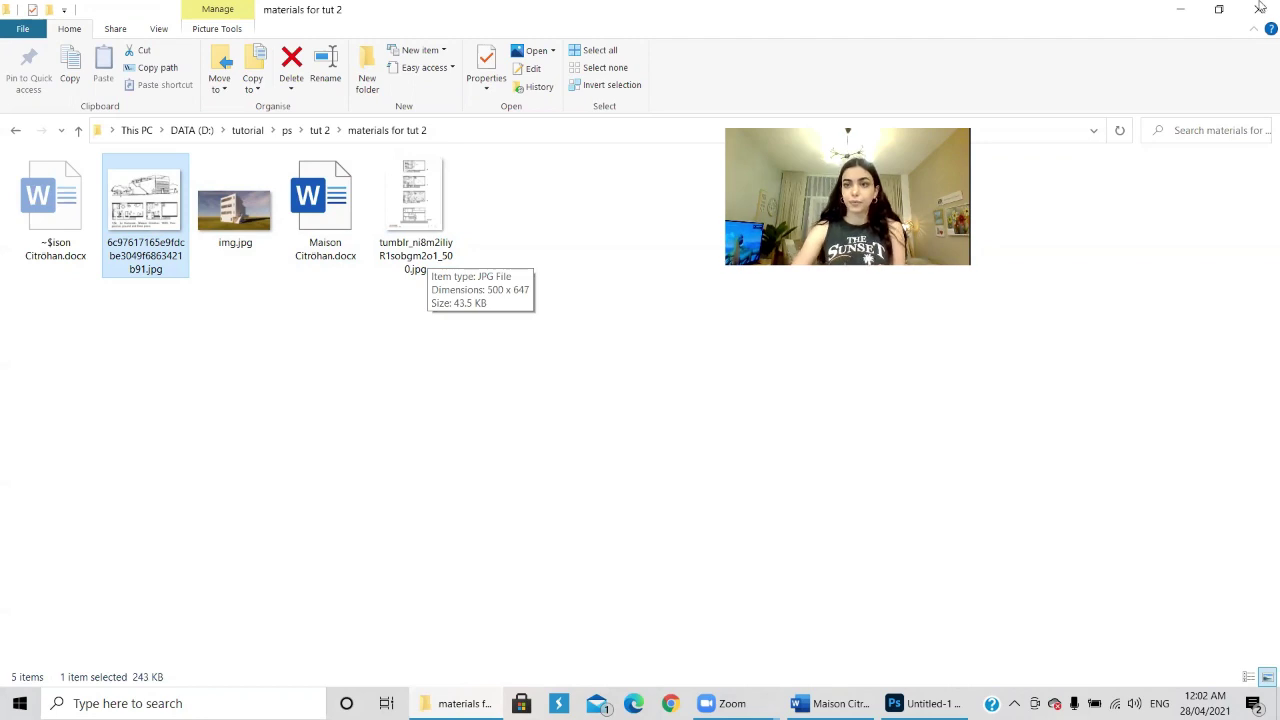
left_click(1178, 9)
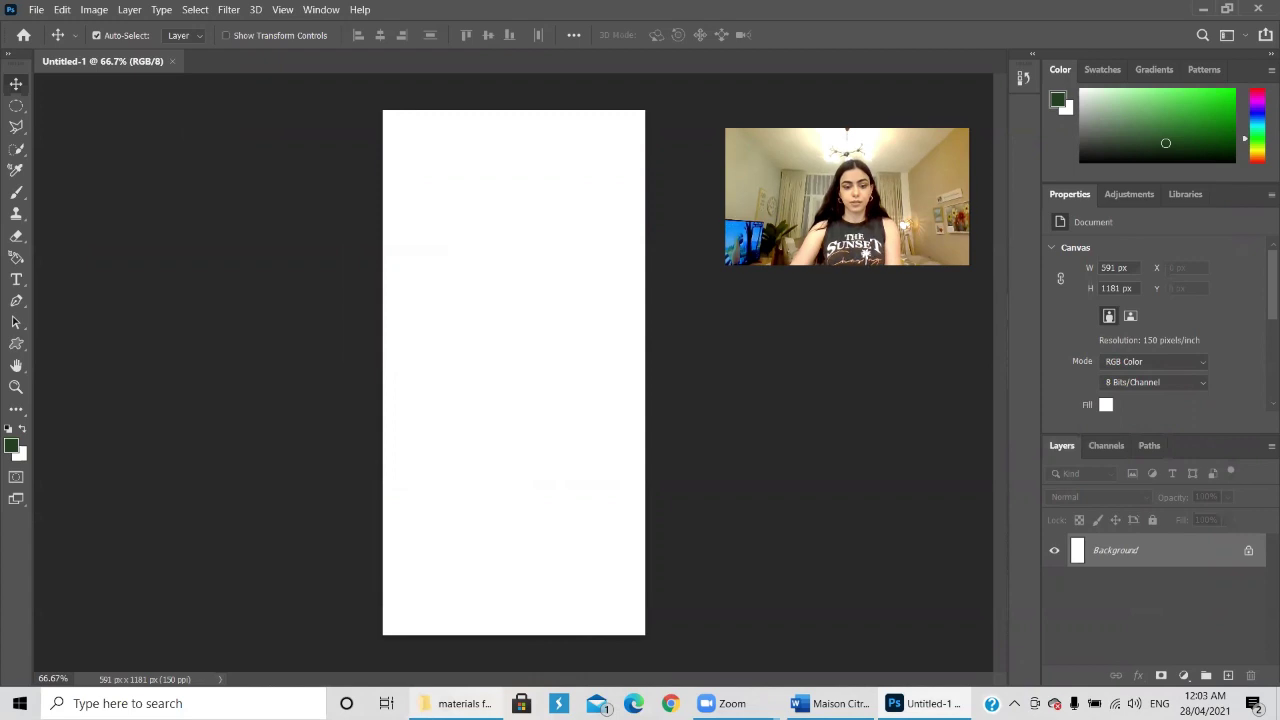
- Open img.jpg from the materials folder in Photoshop and copy the building picture into the Untitled-1 document
left_click(455, 703)
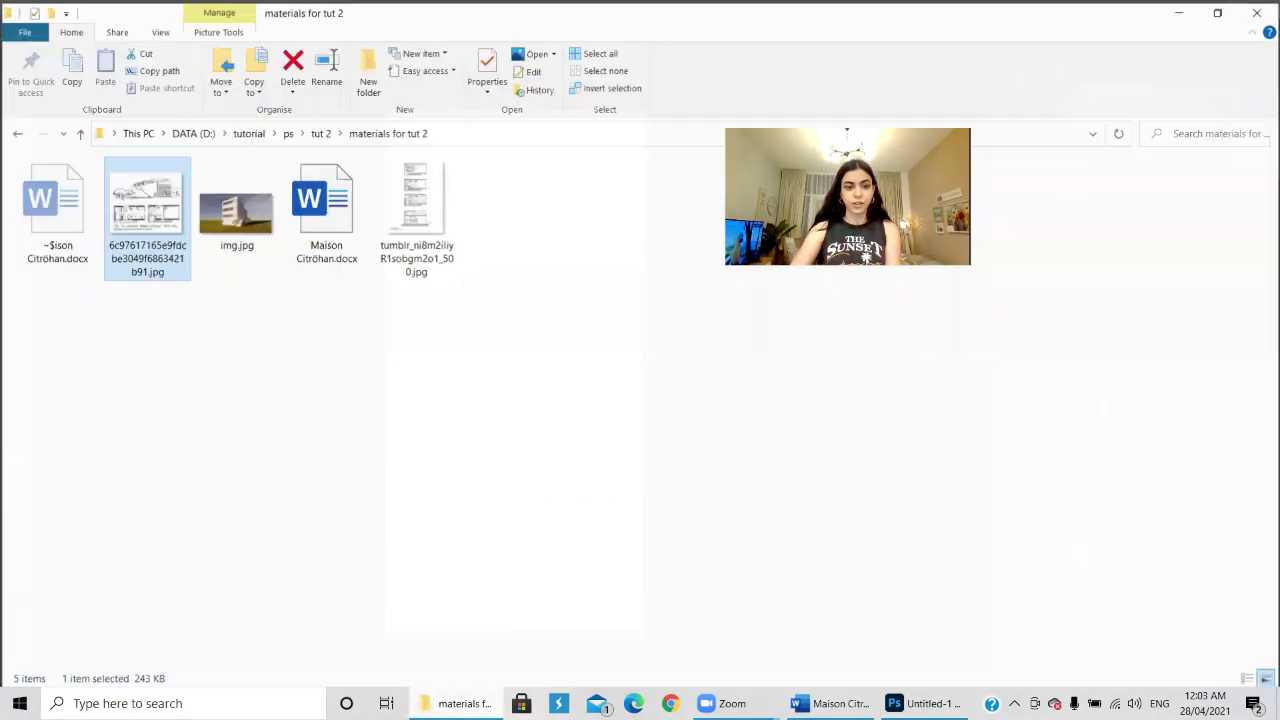
left_click(226, 197)
right_click(226, 186)
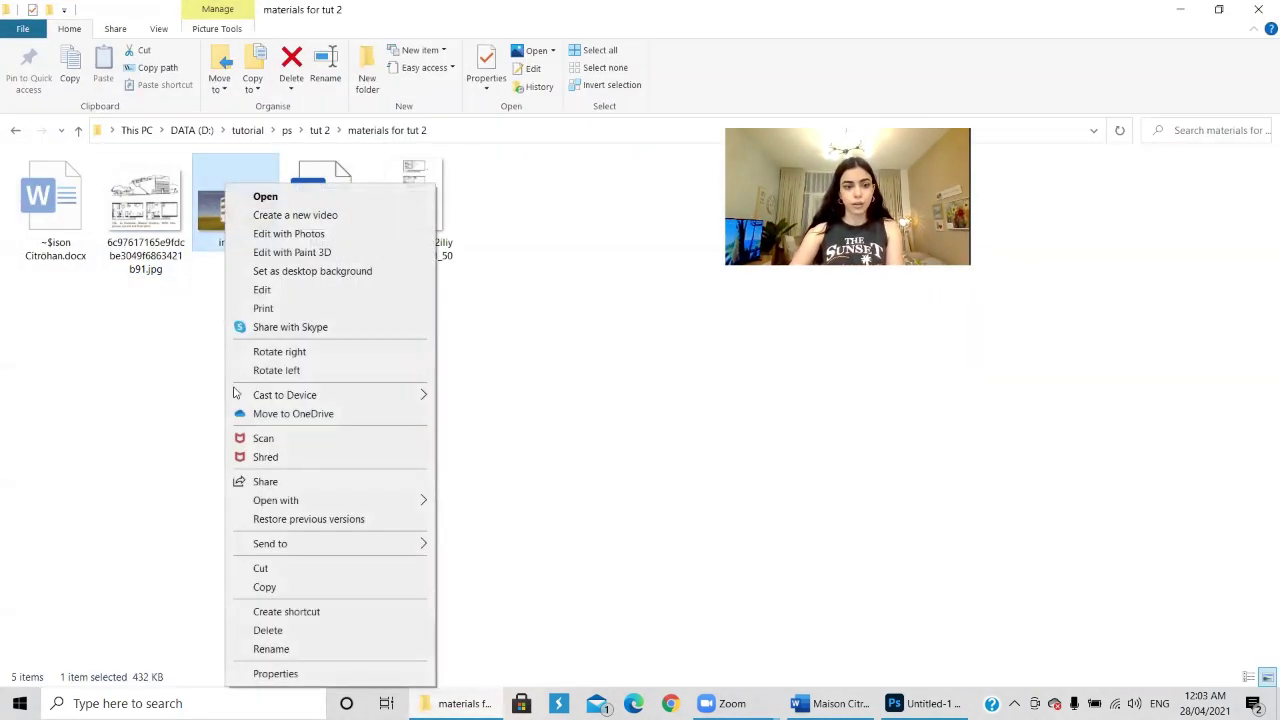
mouse_move(260, 505)
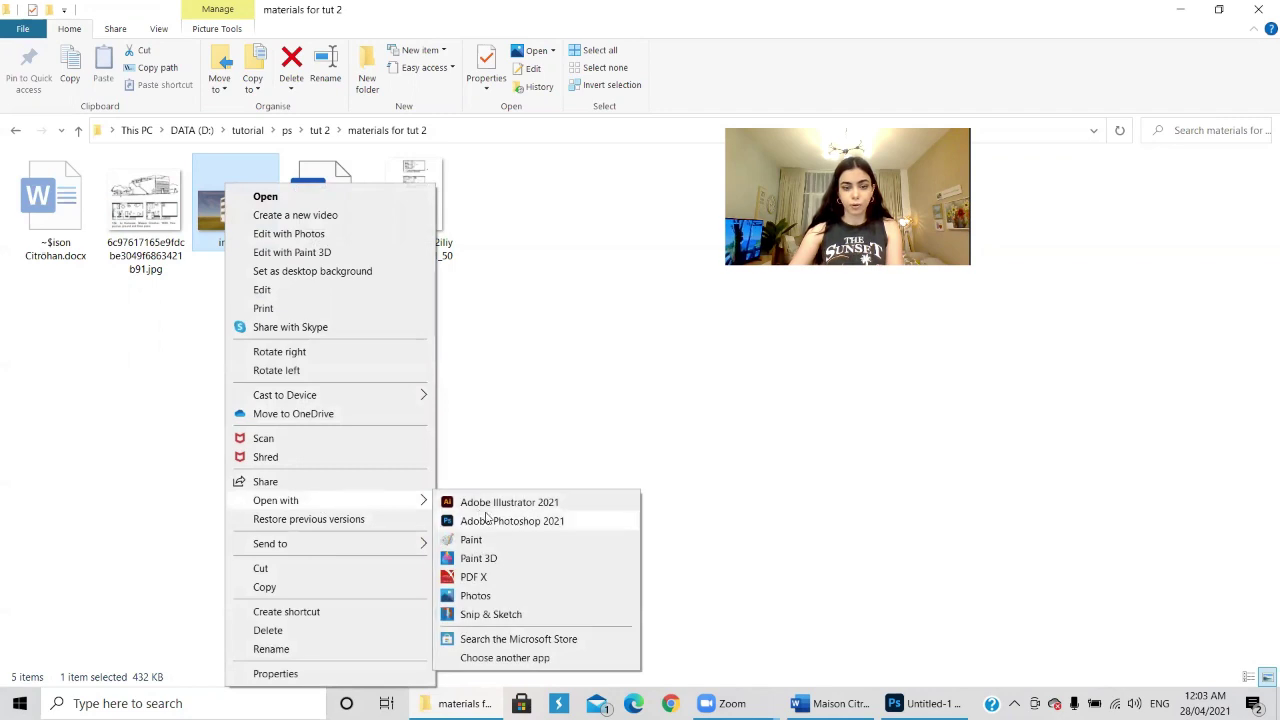
left_click(487, 518)
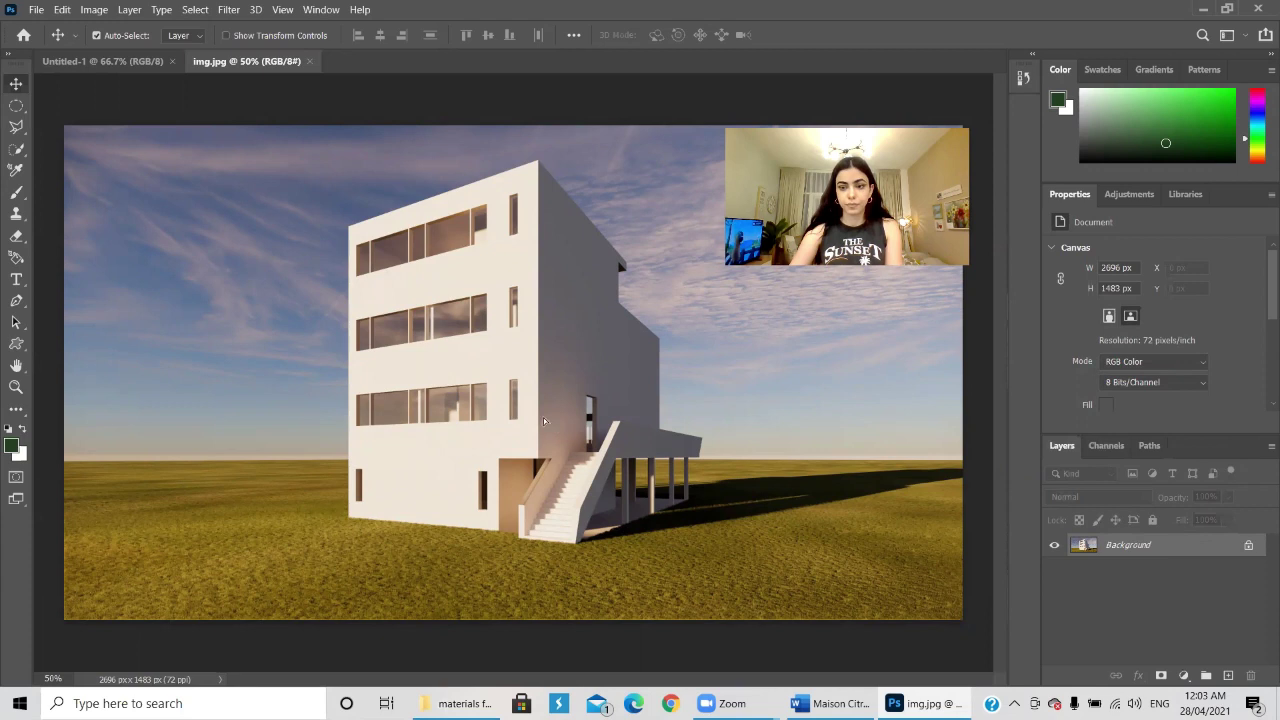
left_click(98, 66)
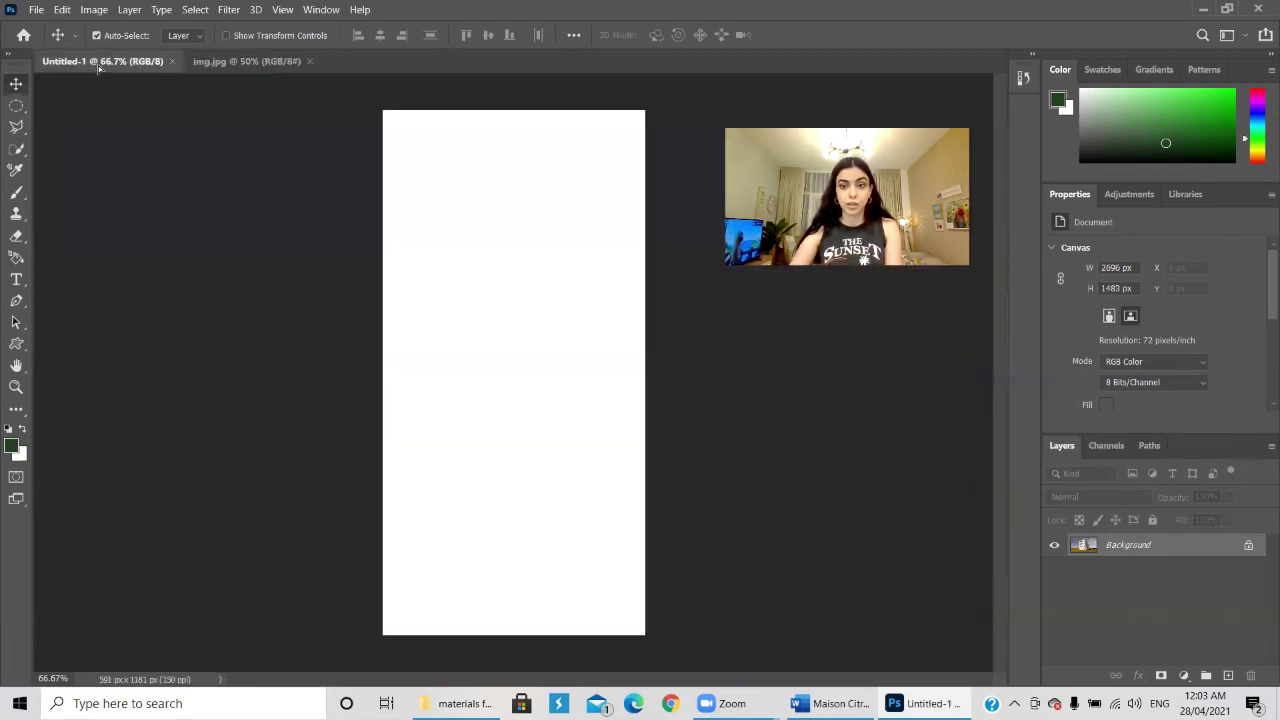
left_click_drag(100, 66, 456, 418)
- Scale the building picture down to about 720 × 396 px and position it along the canvas's lower edge with the house near the centre
key("ctrl+t")
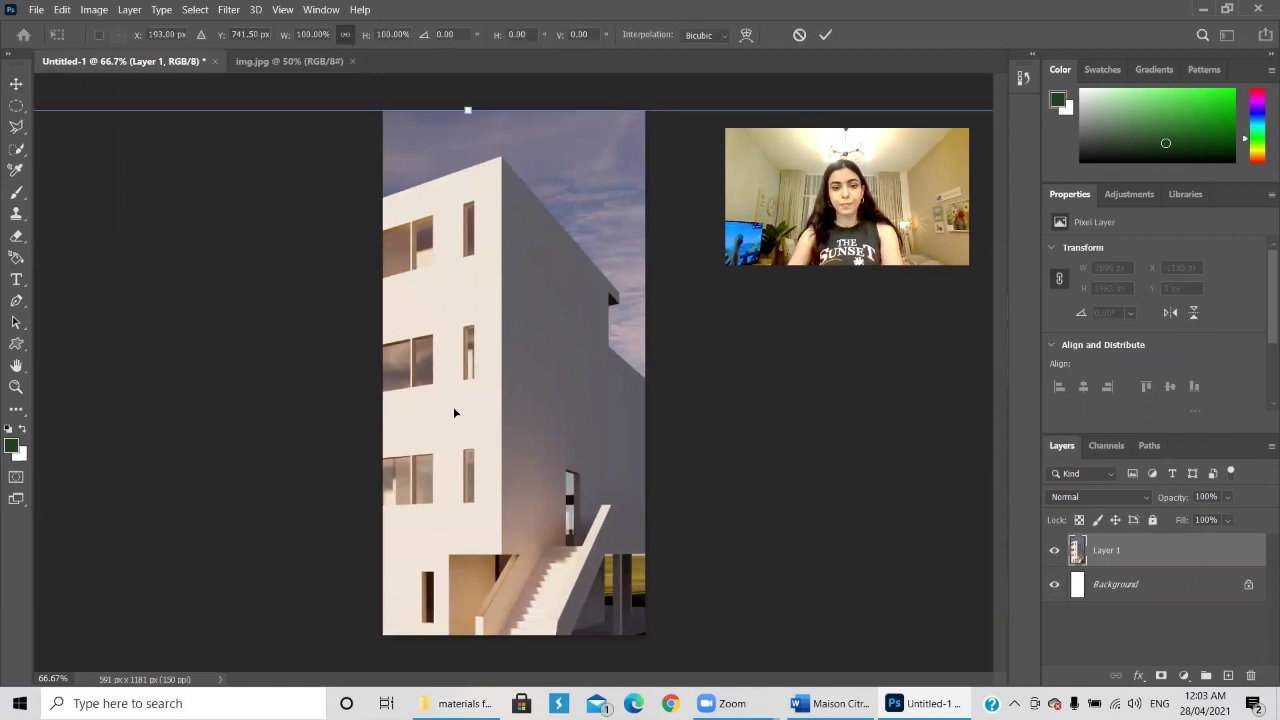
left_click_drag(467, 108, 466, 172)
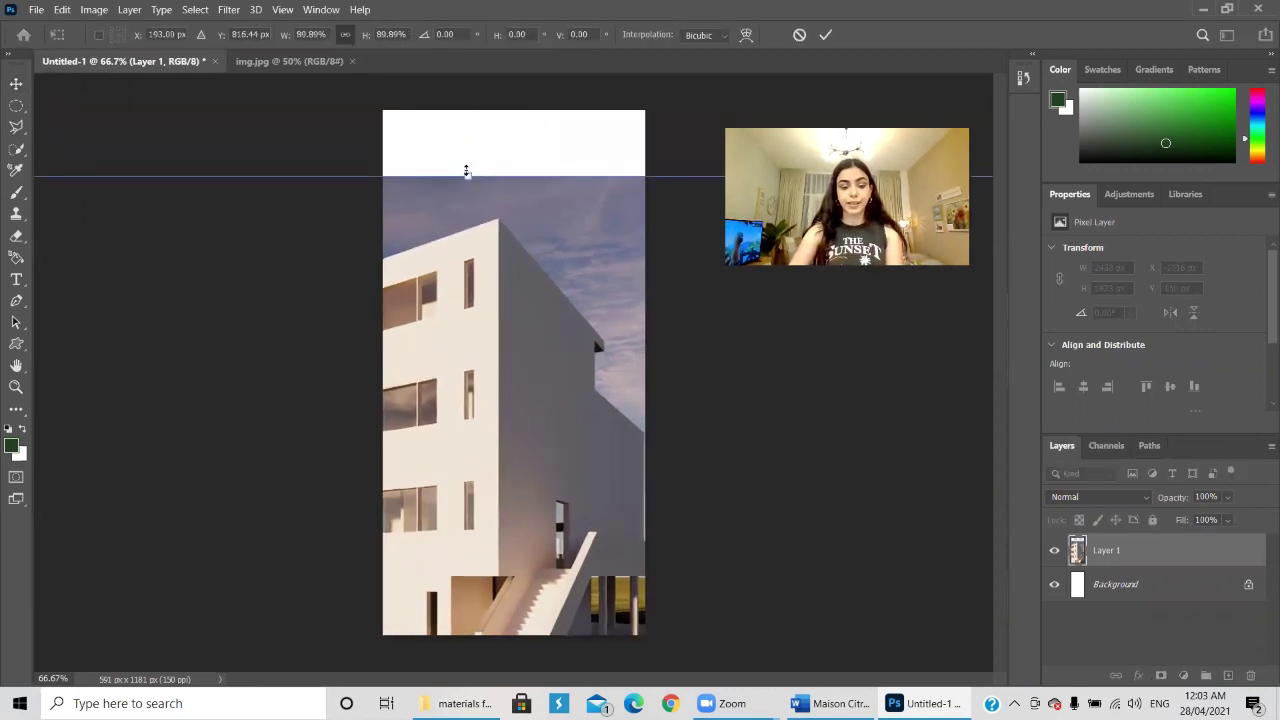
left_click_drag(466, 172, 467, 380)
left_click_drag(525, 575, 494, 373)
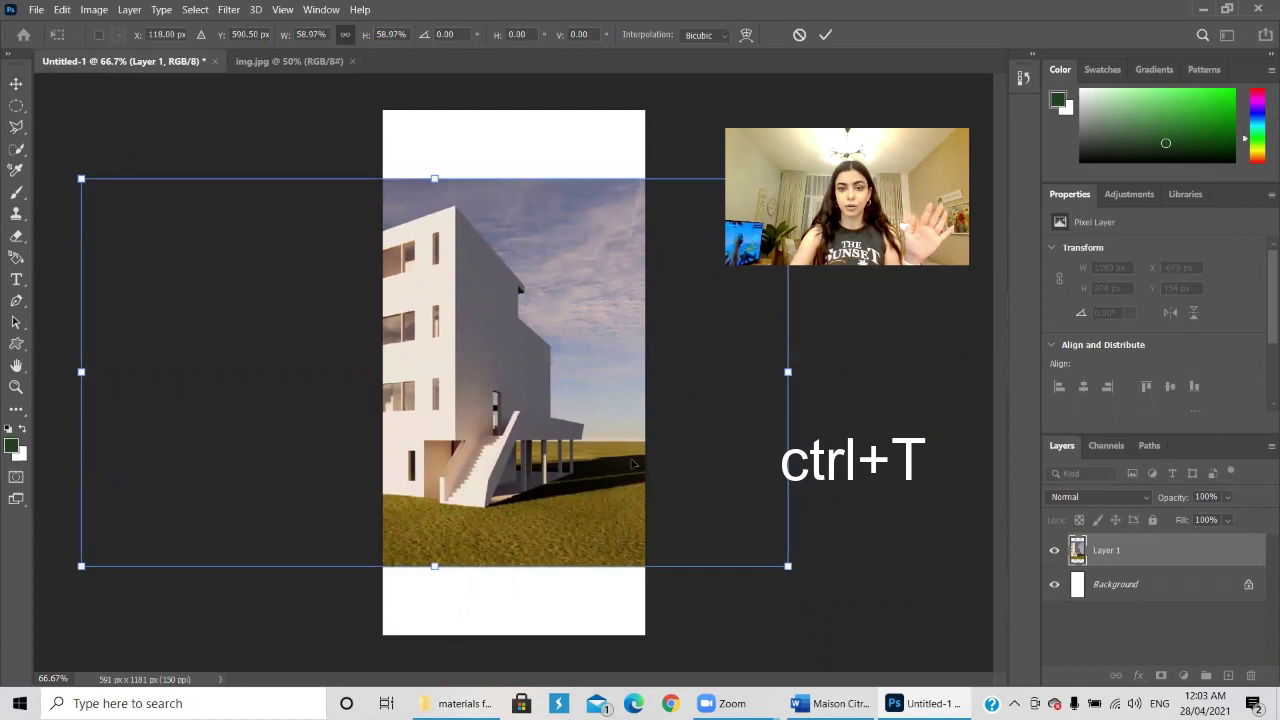
left_click_drag(788, 565, 557, 438)
left_click_drag(460, 337, 549, 505)
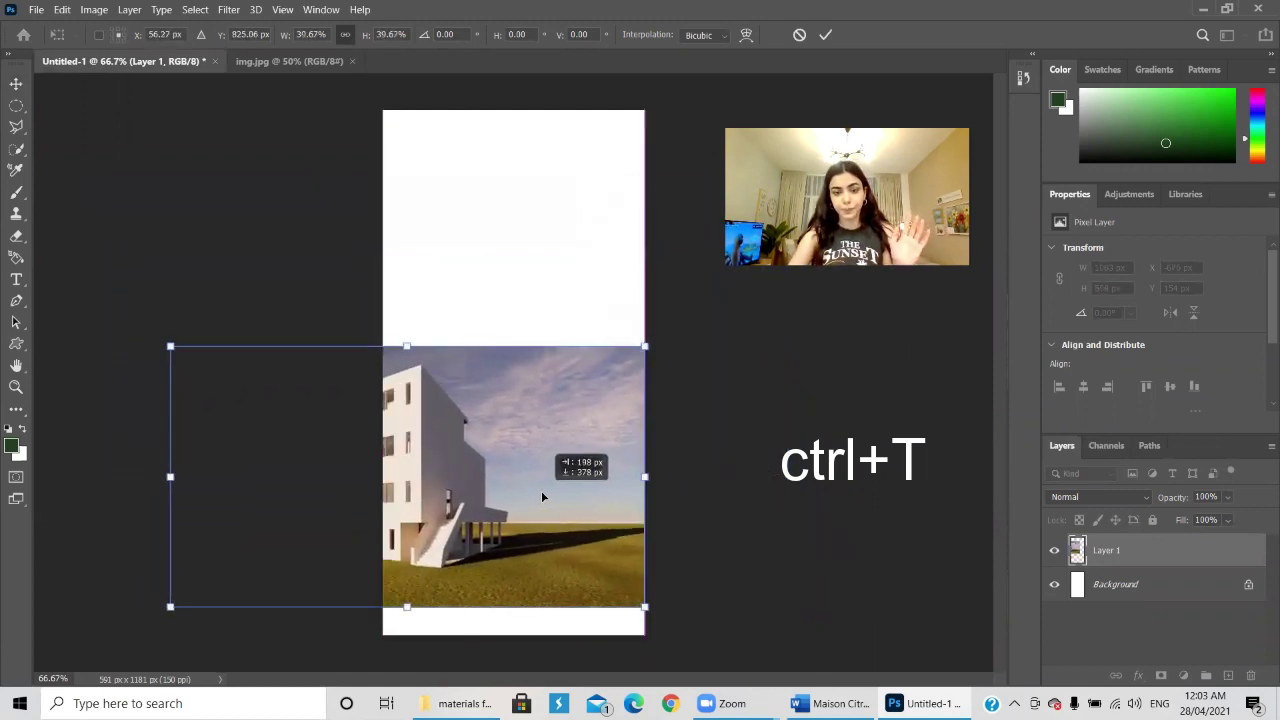
left_click_drag(163, 349, 276, 420)
left_click_drag(492, 515, 530, 543)
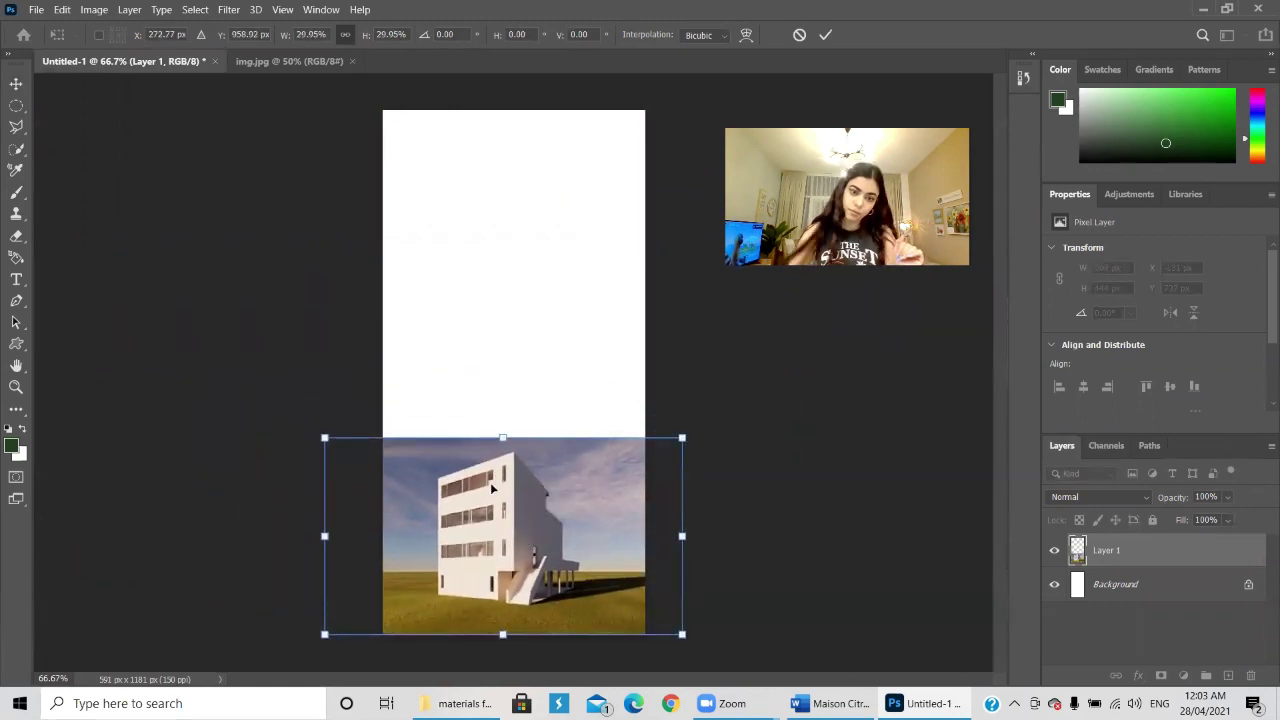
left_click_drag(681, 437, 648, 457)
mouse_move(324, 455)
left_mouse_down()
mouse_move(360, 476)
mouse_move(326, 462)
left_mouse_up()
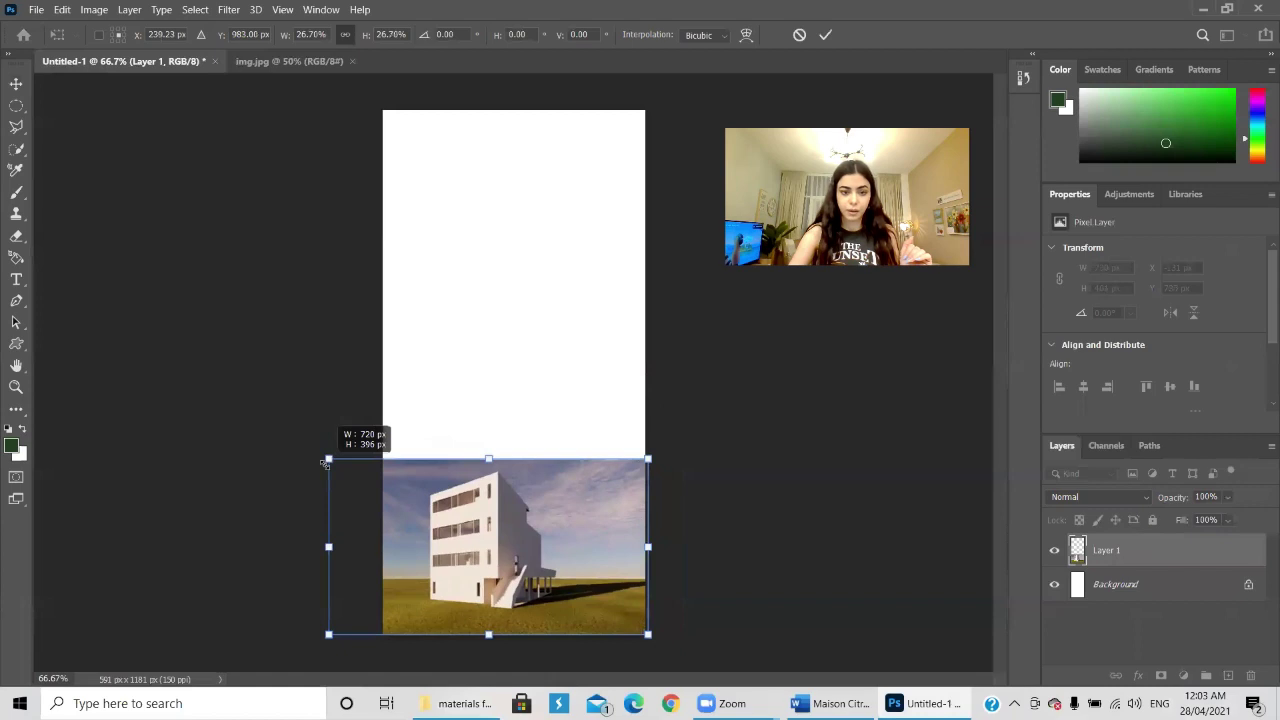
key("Return")
left_click_drag(500, 516, 524, 515)
- Try to extend the sky by selecting a thin strip along the picture's upper edge and stretching it upward
key("m")
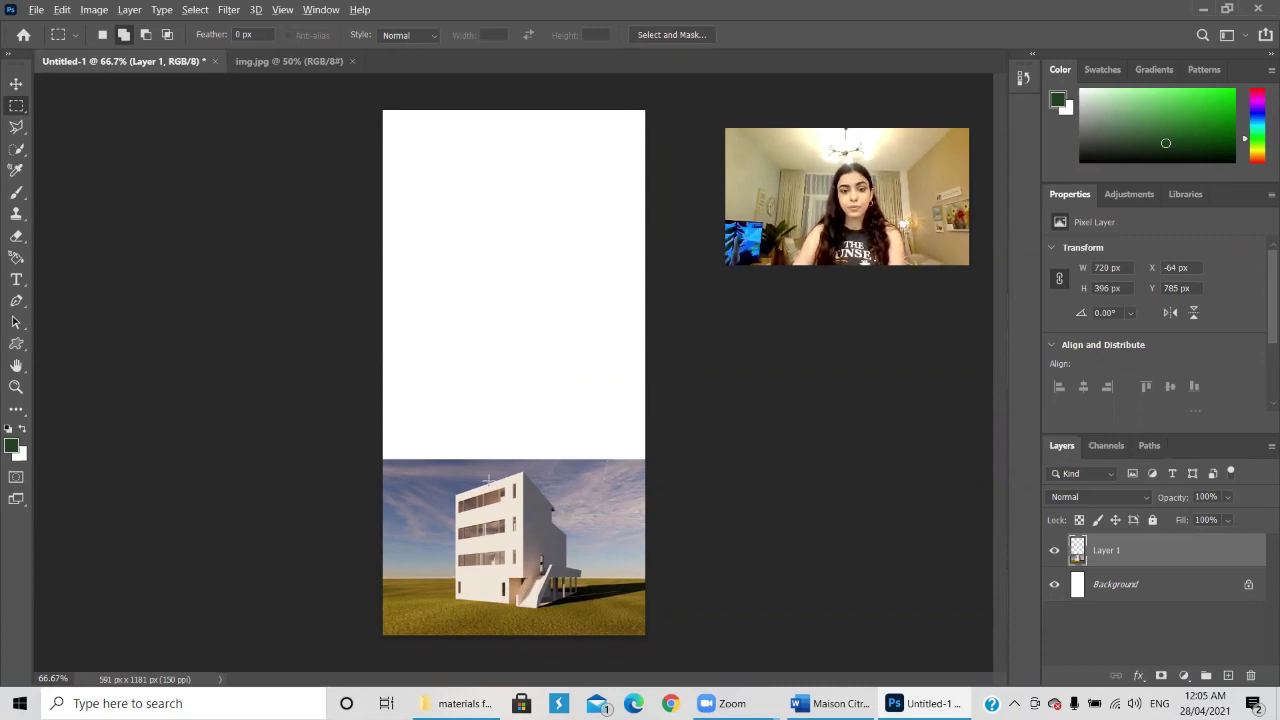
scroll(577, 488, "up", 4)
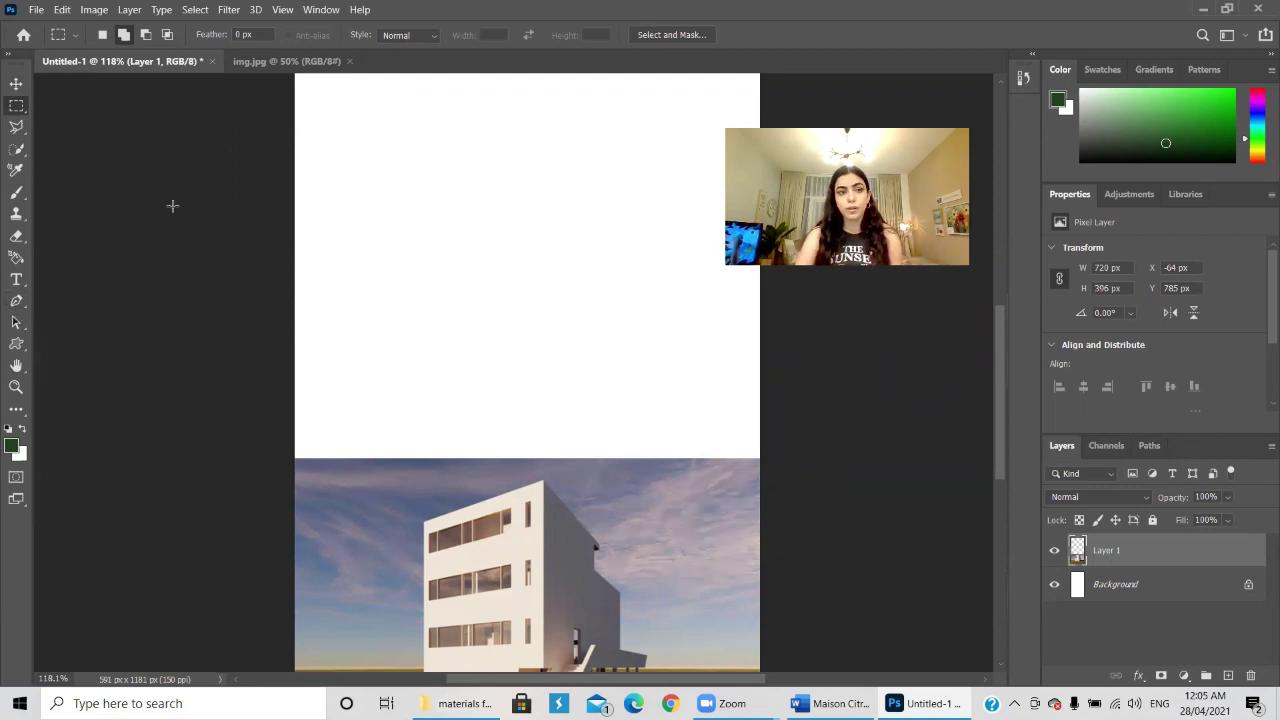
left_click_drag(294, 461, 771, 474)
key("ctrl+t")
left_click_drag(526, 460, 537, 196)
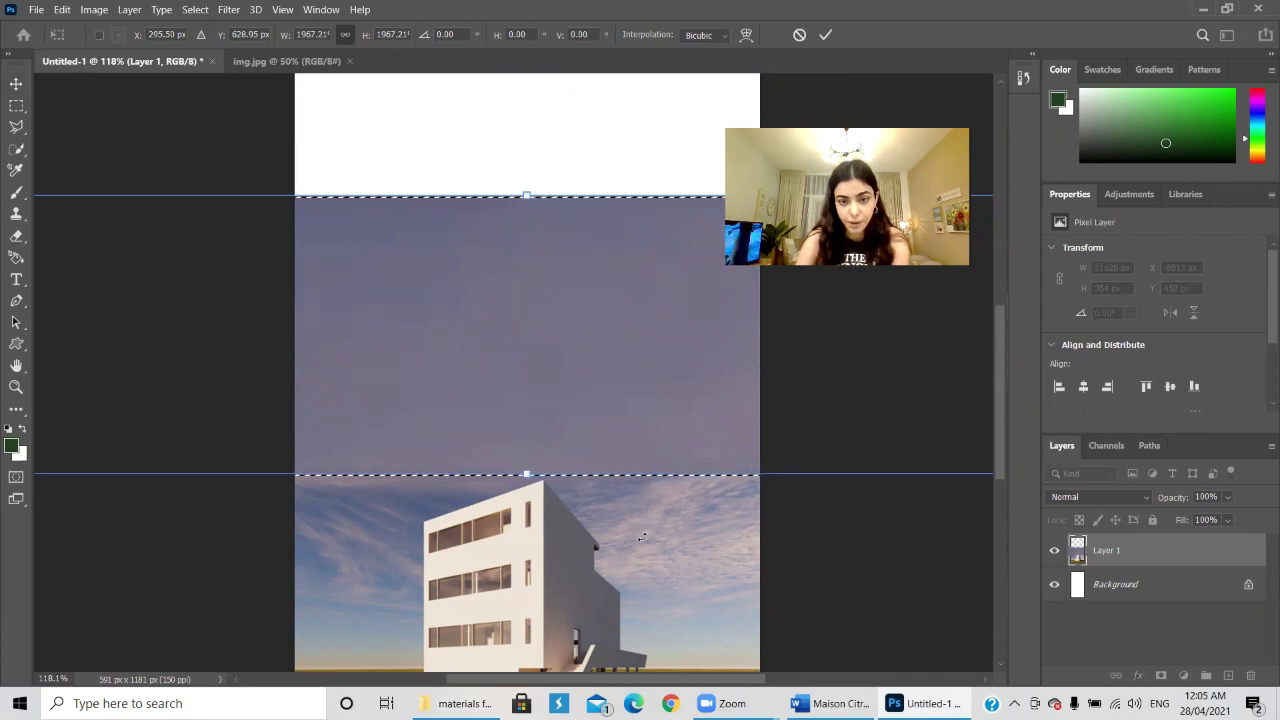
left_click(799, 35)
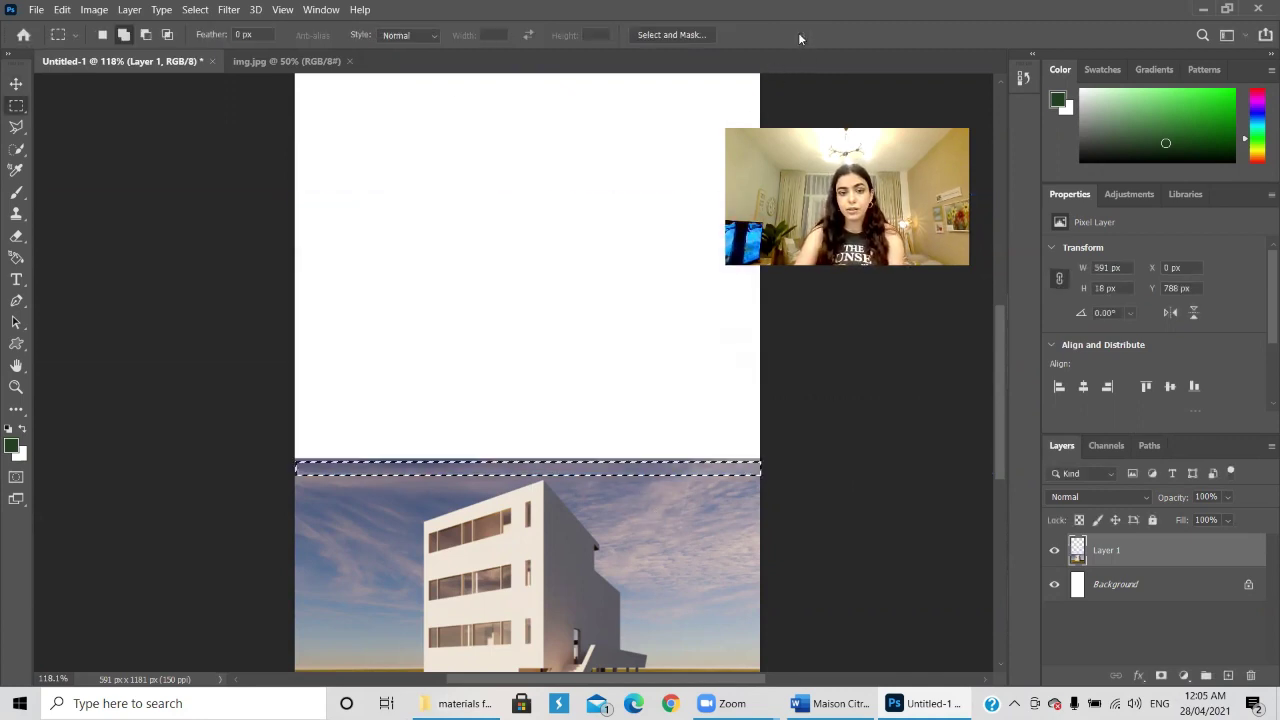
left_click(555, 396)
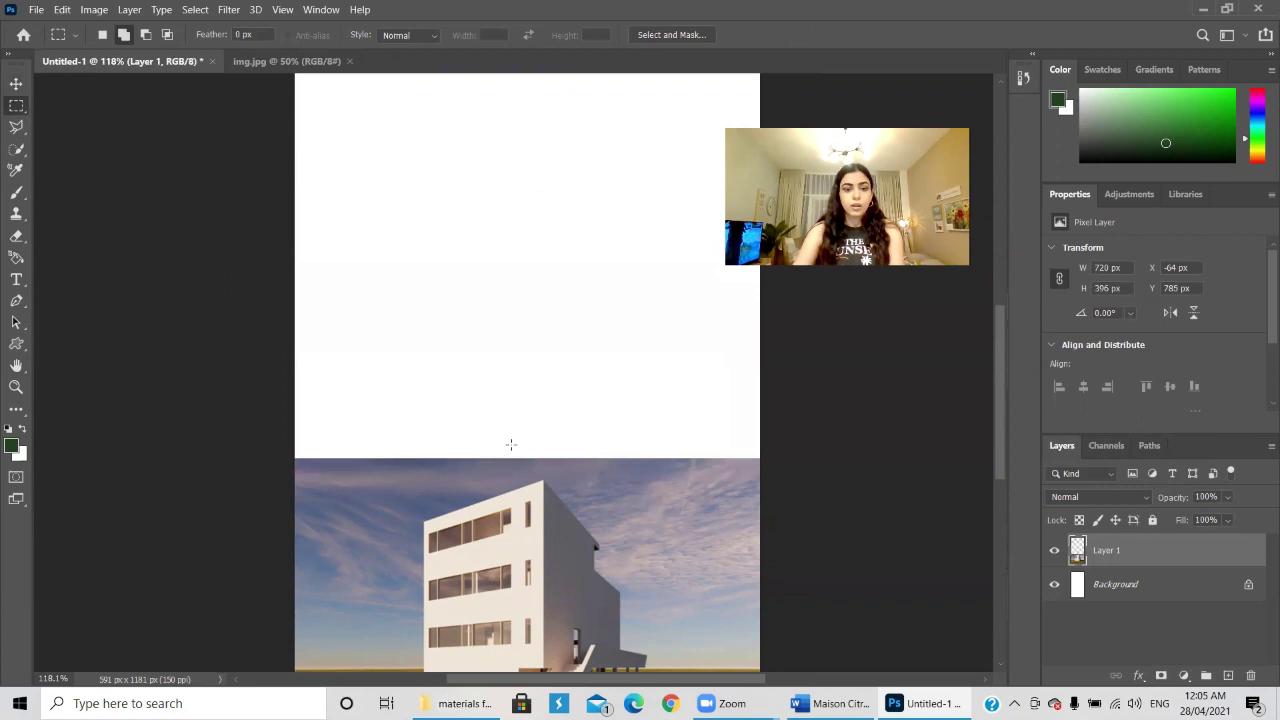
- Extend the sky above the picture's right side with the Clone Stamp tool, using a soft brush of about 70 px and sampling nearby clouds
scroll(493, 540, "right", 1)
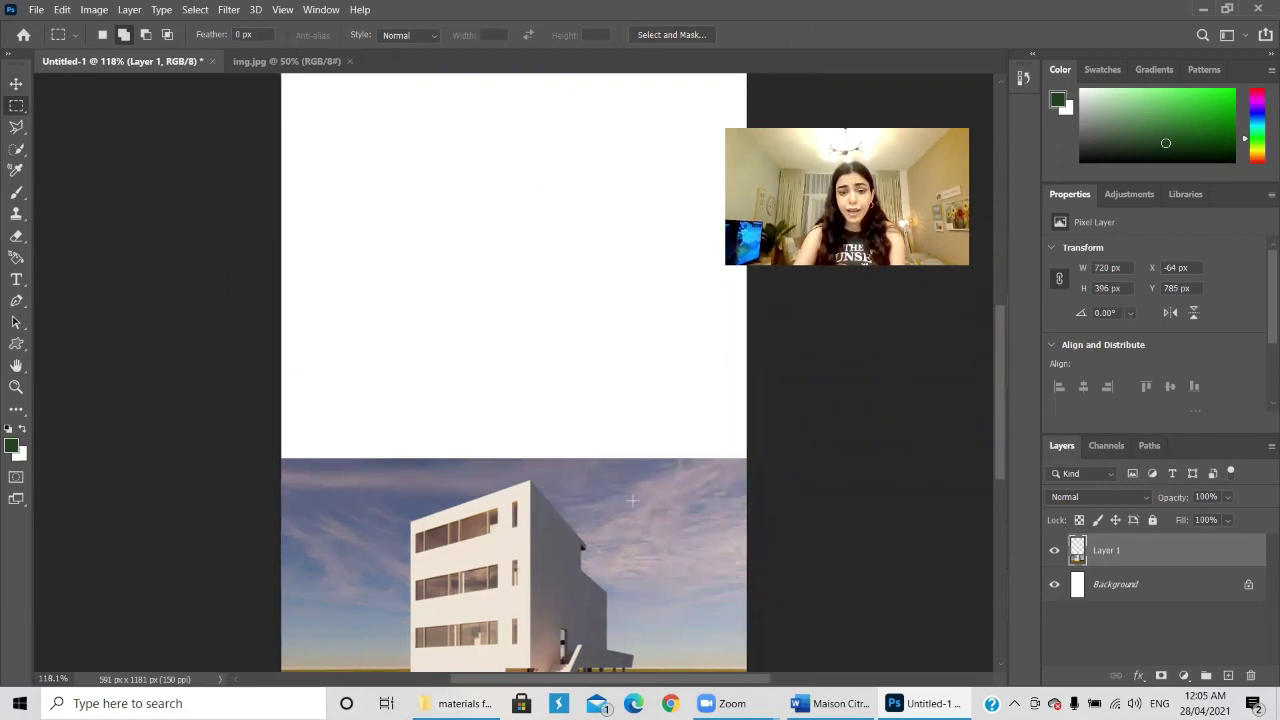
left_click(17, 82)
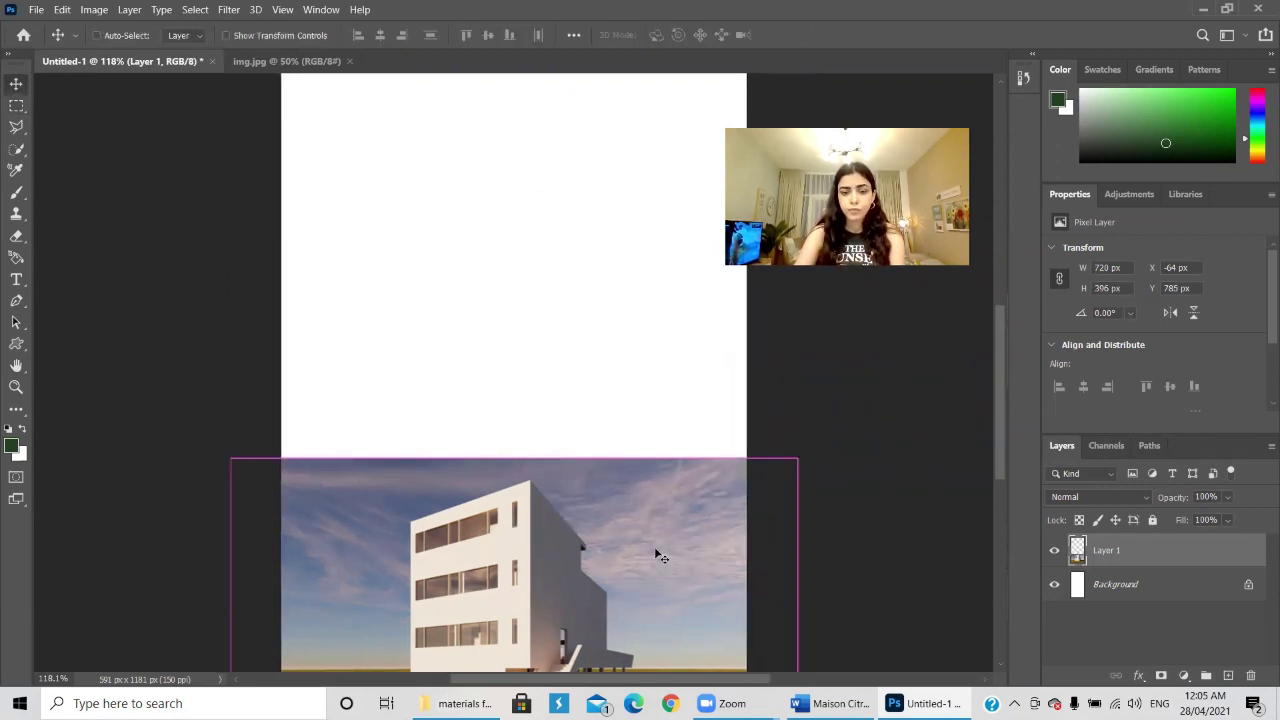
scroll(590, 424, "down", 2)
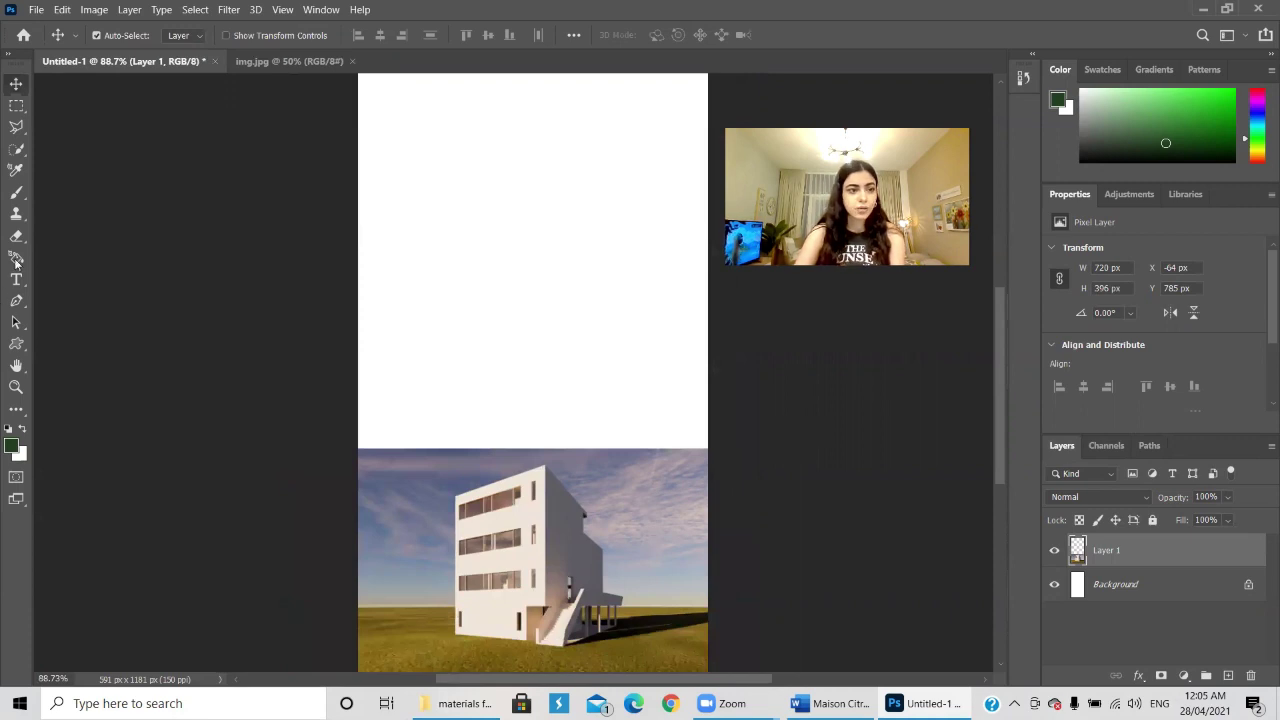
left_click(16, 216)
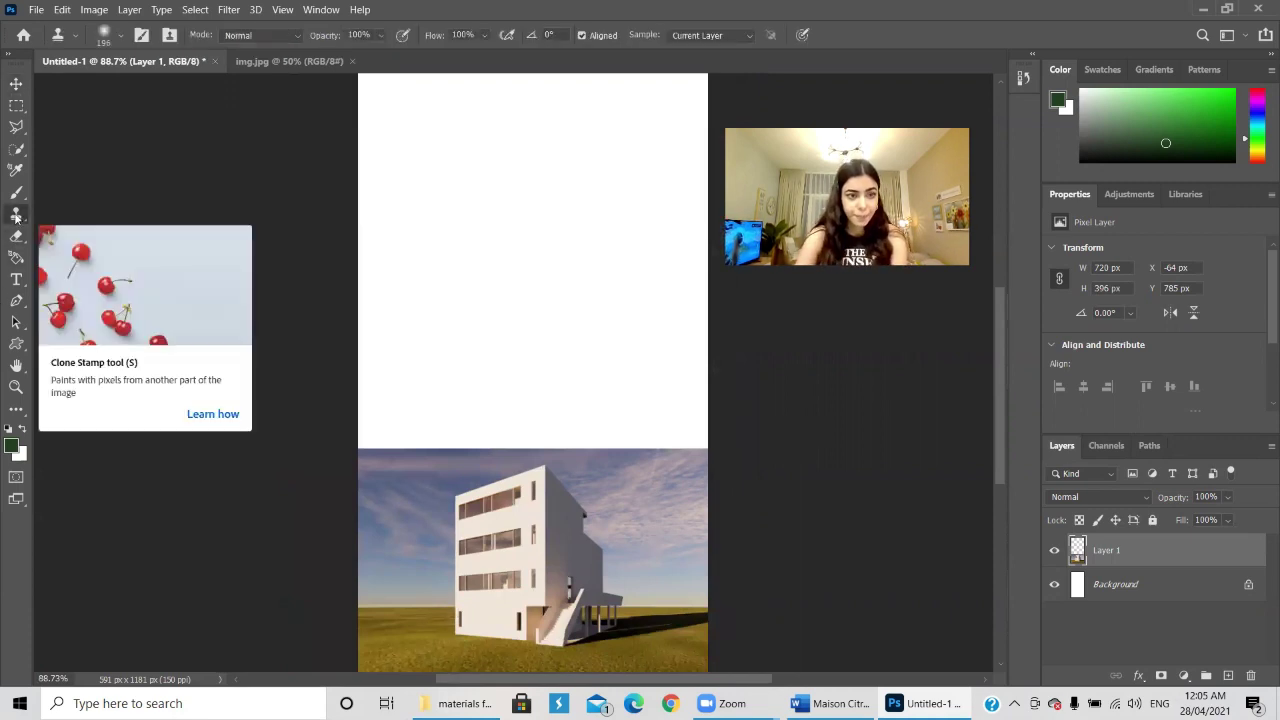
right_click(683, 463)
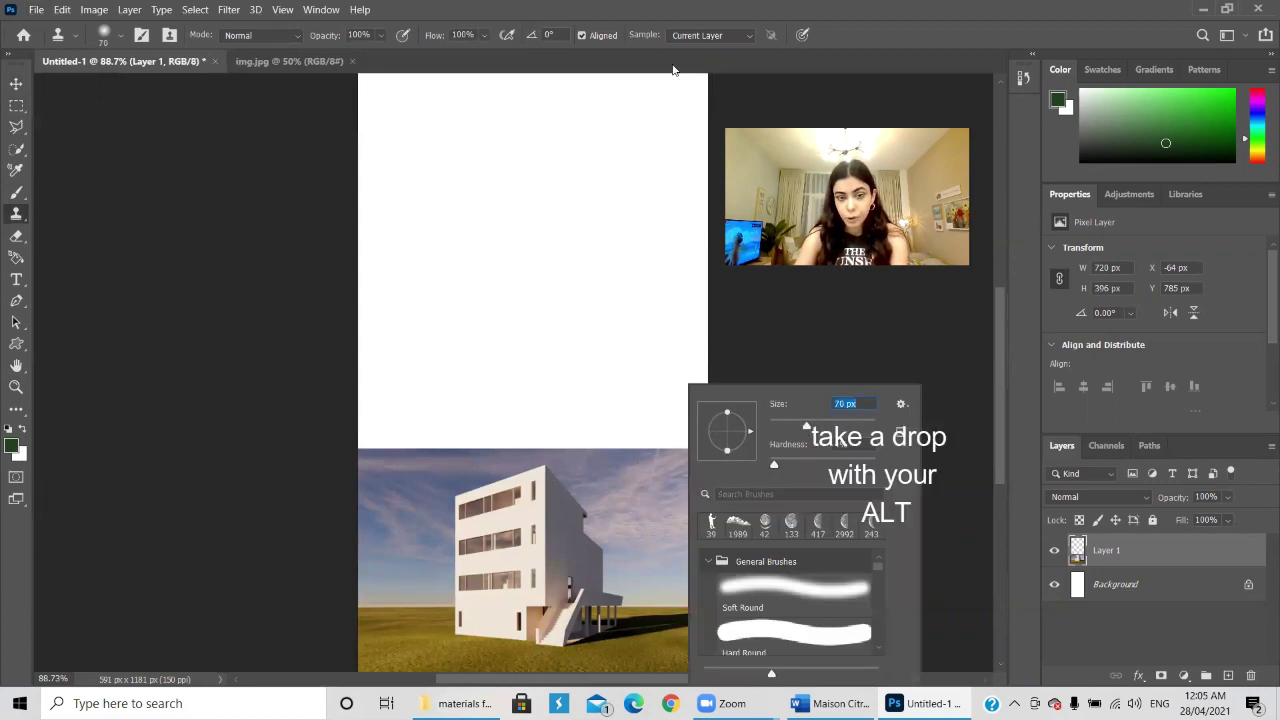
scroll(575, 478, "up", 3)
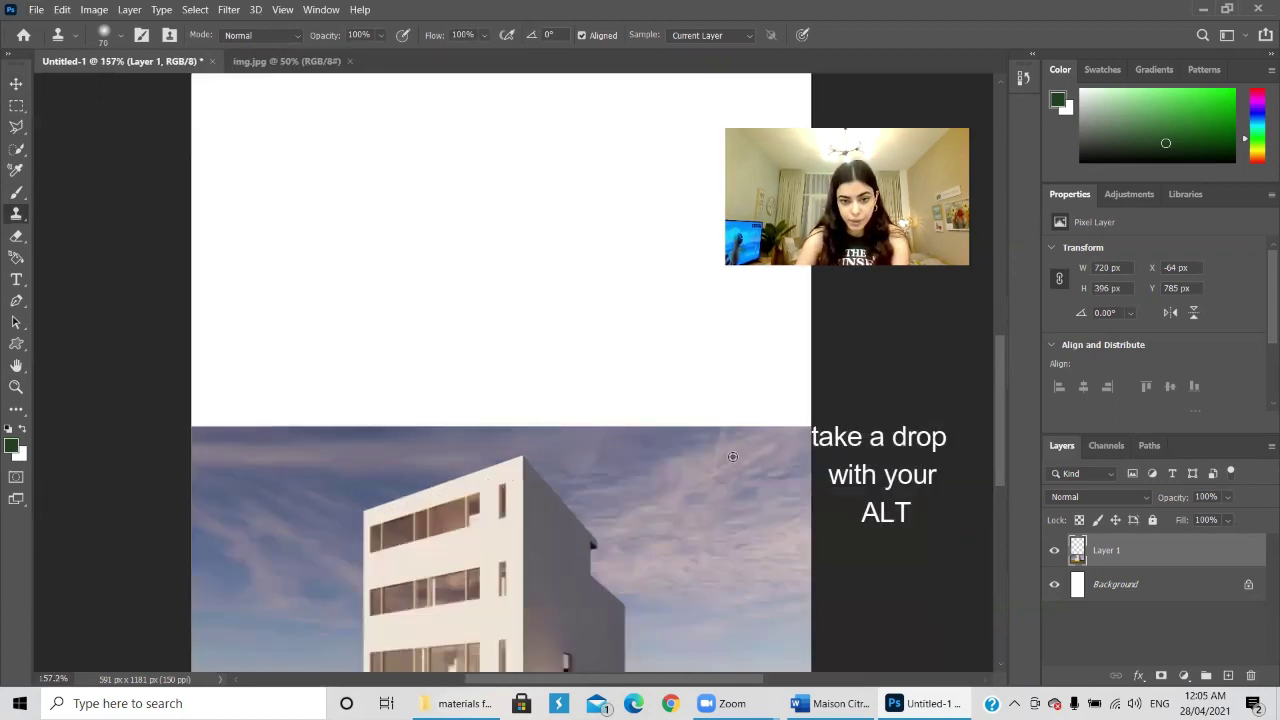
left_click(788, 461, "alt")
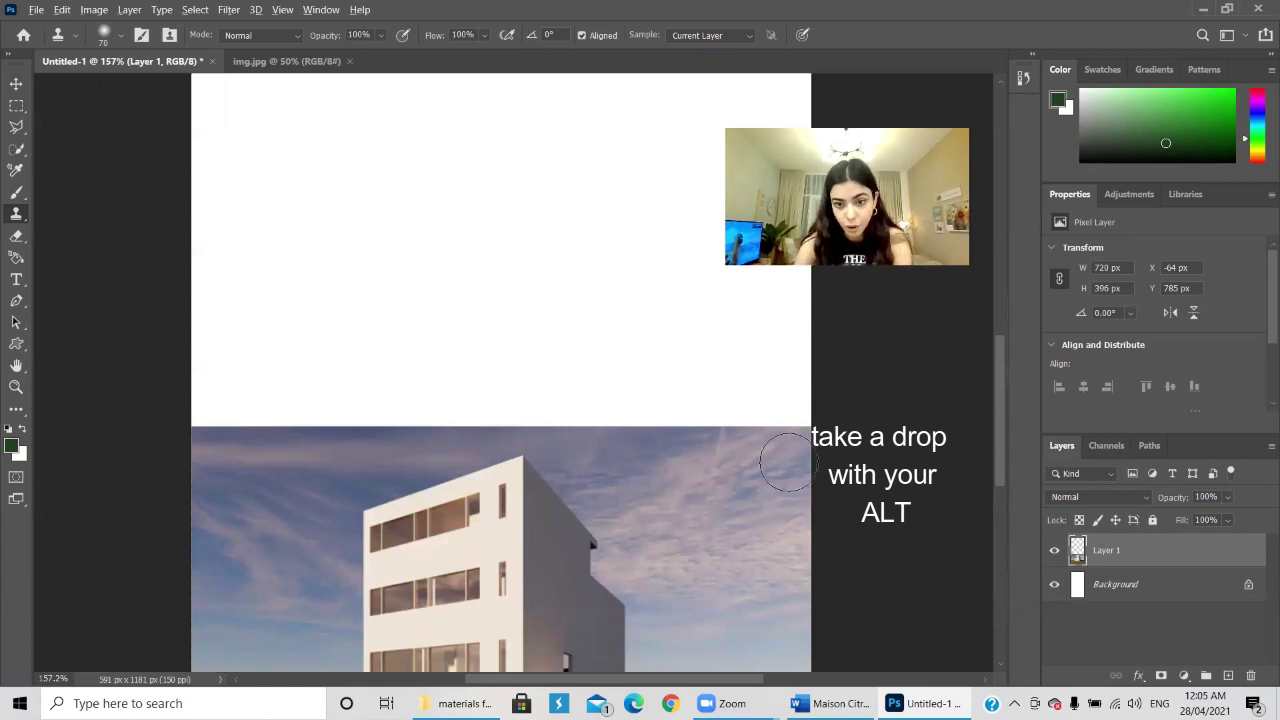
left_click(764, 479, "alt")
mouse_move(795, 418)
left_mouse_down()
mouse_move(786, 400)
mouse_move(770, 420)
mouse_move(700, 400)
mouse_move(684, 413)
mouse_move(614, 400)
mouse_move(635, 405)
left_mouse_up()
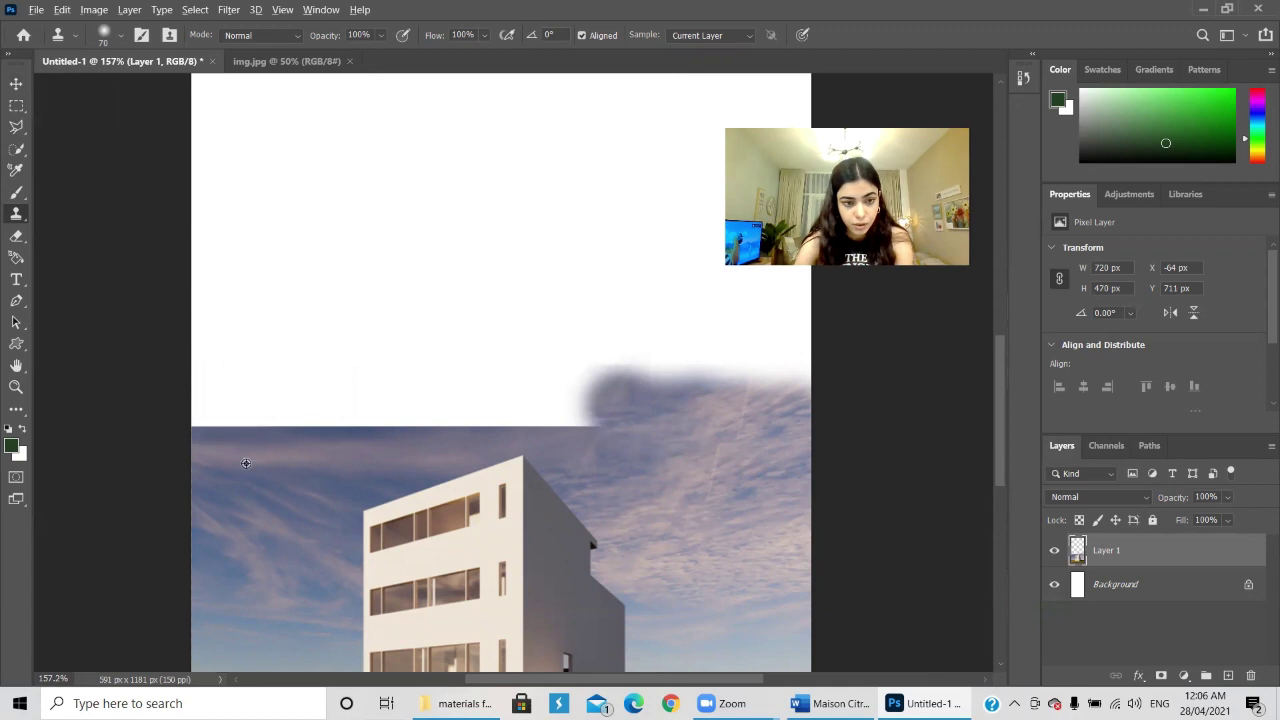
- Extend the sky above the picture's left side with the Clone Stamp tool, sampling the clouds just below
left_click(218, 502, "alt")
mouse_move(206, 429)
left_mouse_down()
mouse_move(209, 362)
mouse_move(230, 413)
mouse_move(252, 401)
mouse_move(248, 413)
mouse_move(326, 410)
mouse_move(315, 414)
mouse_move(338, 520)
mouse_move(370, 492)
mouse_move(349, 513)
mouse_move(367, 476)
left_mouse_up()
key("ctrl+z")
key("ctrl+z")
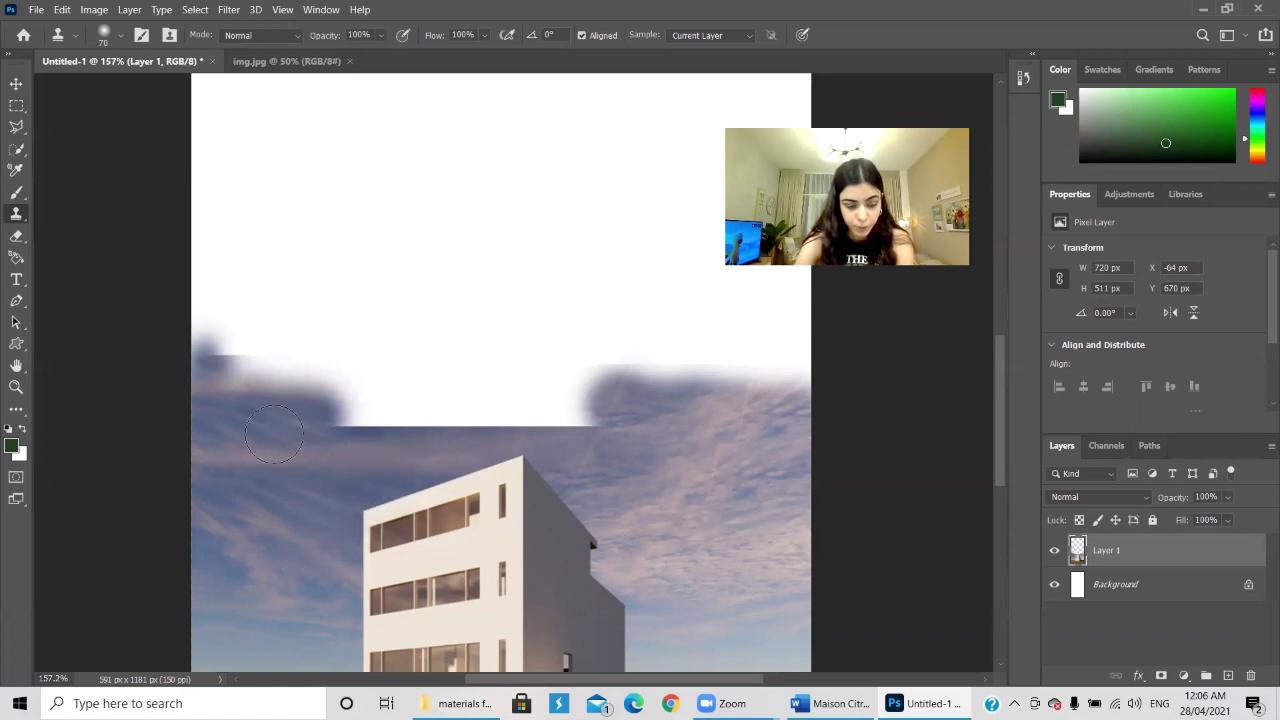
left_click(337, 449, "alt")
mouse_move(341, 418)
left_mouse_down()
mouse_move(342, 400)
mouse_move(342, 415)
mouse_move(392, 408)
left_mouse_up()
- Clone clouds sampled from the picture's right side into the white gap above the building's roof
left_click(672, 417, "alt")
left_click_drag(603, 417, 537, 402)
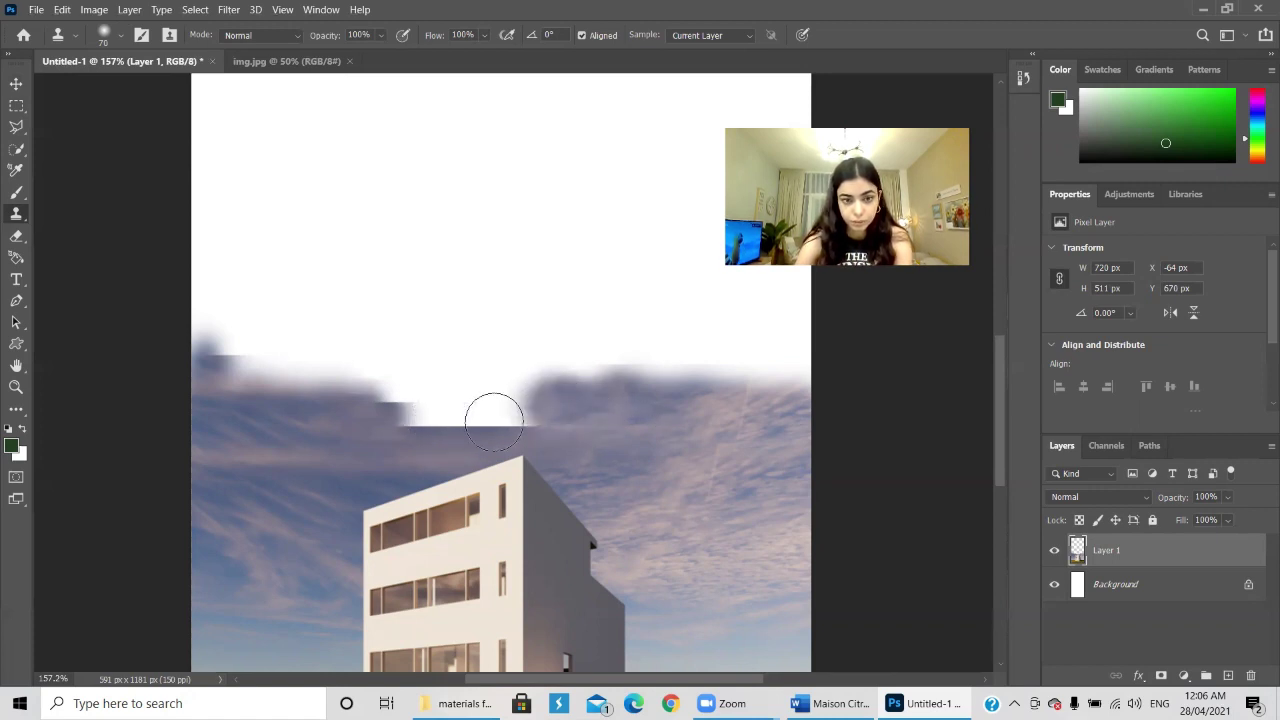
mouse_move(524, 414)
left_mouse_down()
mouse_move(527, 390)
mouse_move(537, 404)
left_mouse_up()
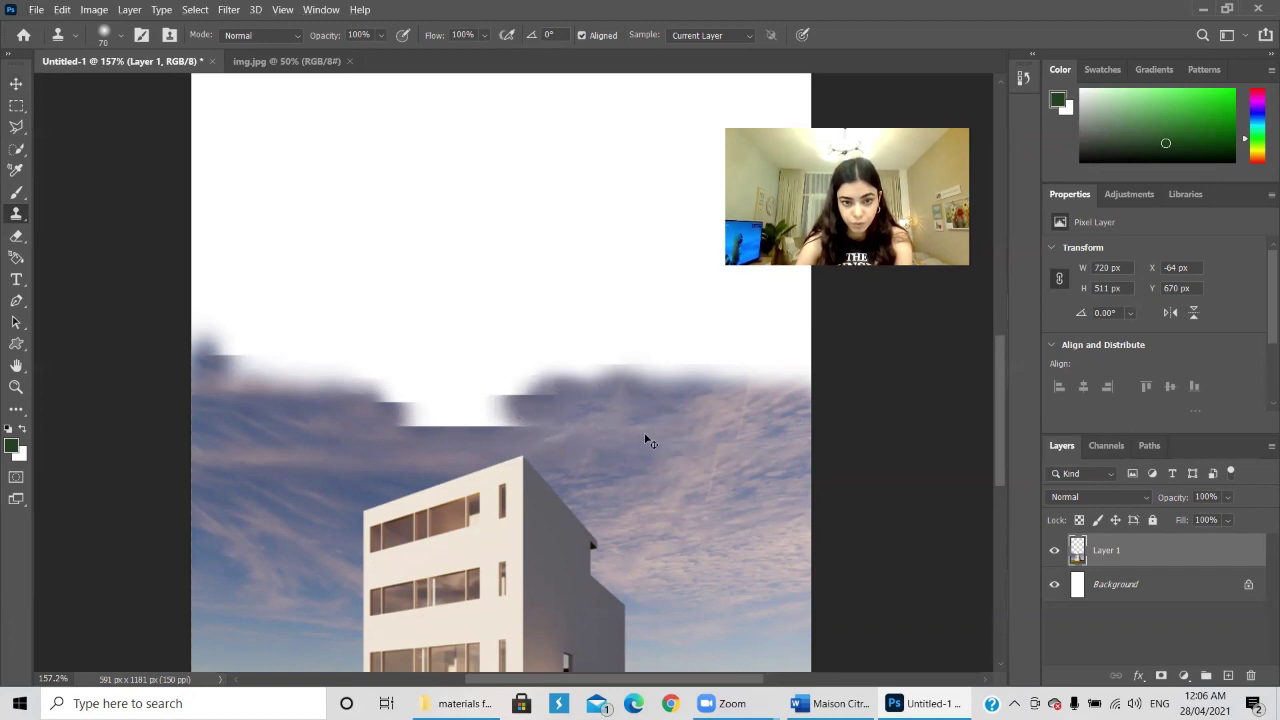
key("ctrl+z")
mouse_move(583, 403)
left_mouse_down()
mouse_move(543, 374)
mouse_move(465, 389)
mouse_move(443, 380)
left_mouse_up()
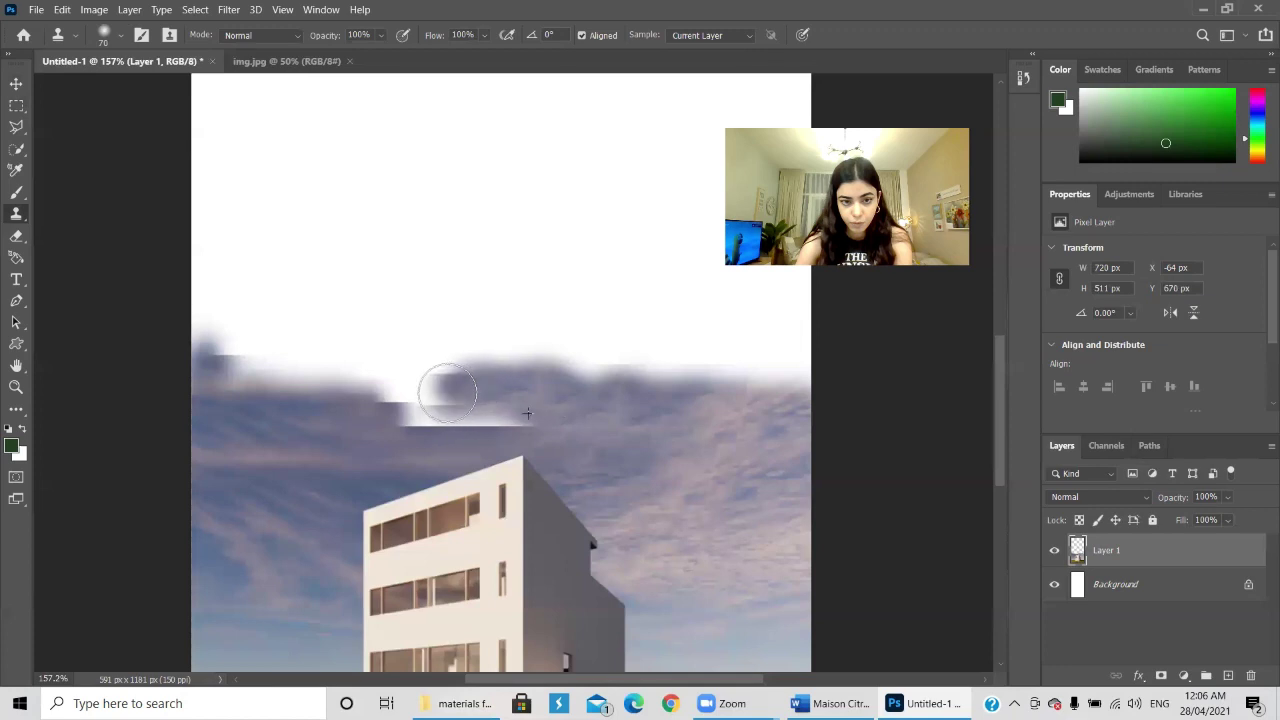
mouse_move(540, 409)
left_mouse_down()
mouse_move(430, 395)
mouse_move(440, 407)
left_mouse_up()
mouse_move(515, 425)
left_mouse_down()
mouse_move(468, 402)
mouse_move(445, 412)
mouse_move(395, 400)
left_mouse_up()
- Enlarge the Clone Stamp brush to 120 px and clone the clouds upward along the left part of the sky
scroll(395, 399, "down", 3)
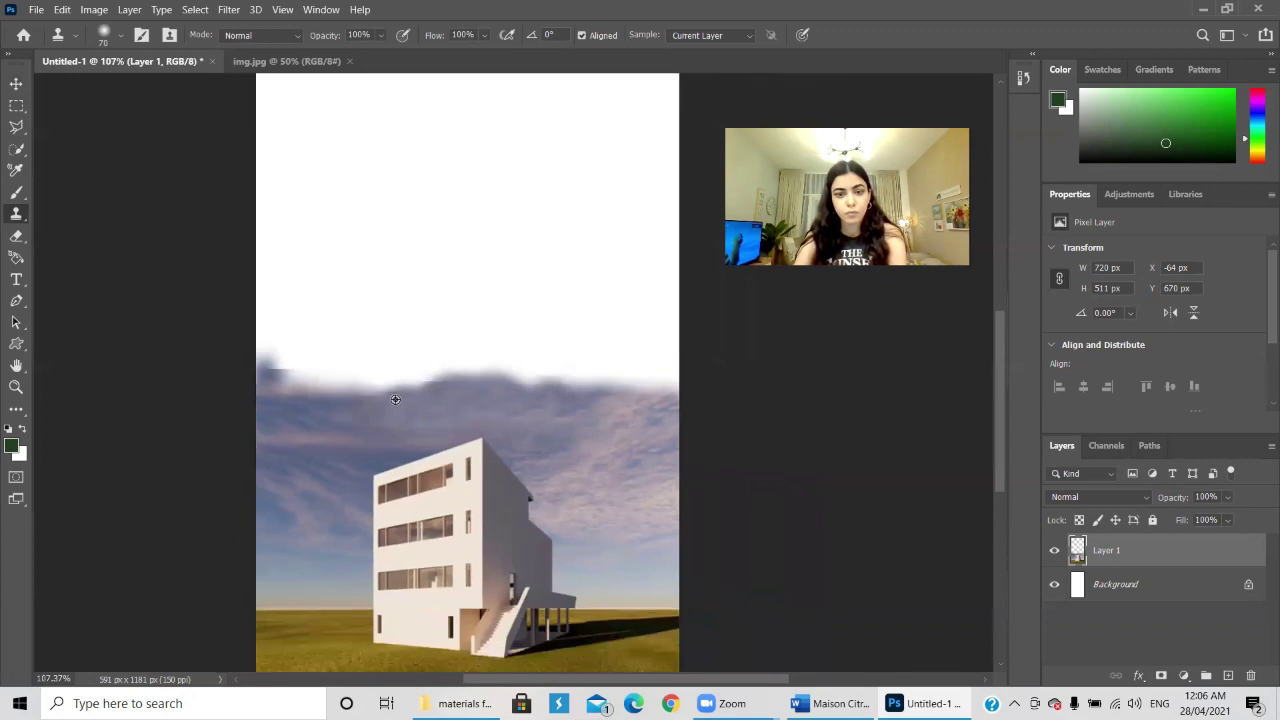
right_click(335, 350)
left_click_drag(471, 392, 476, 391)
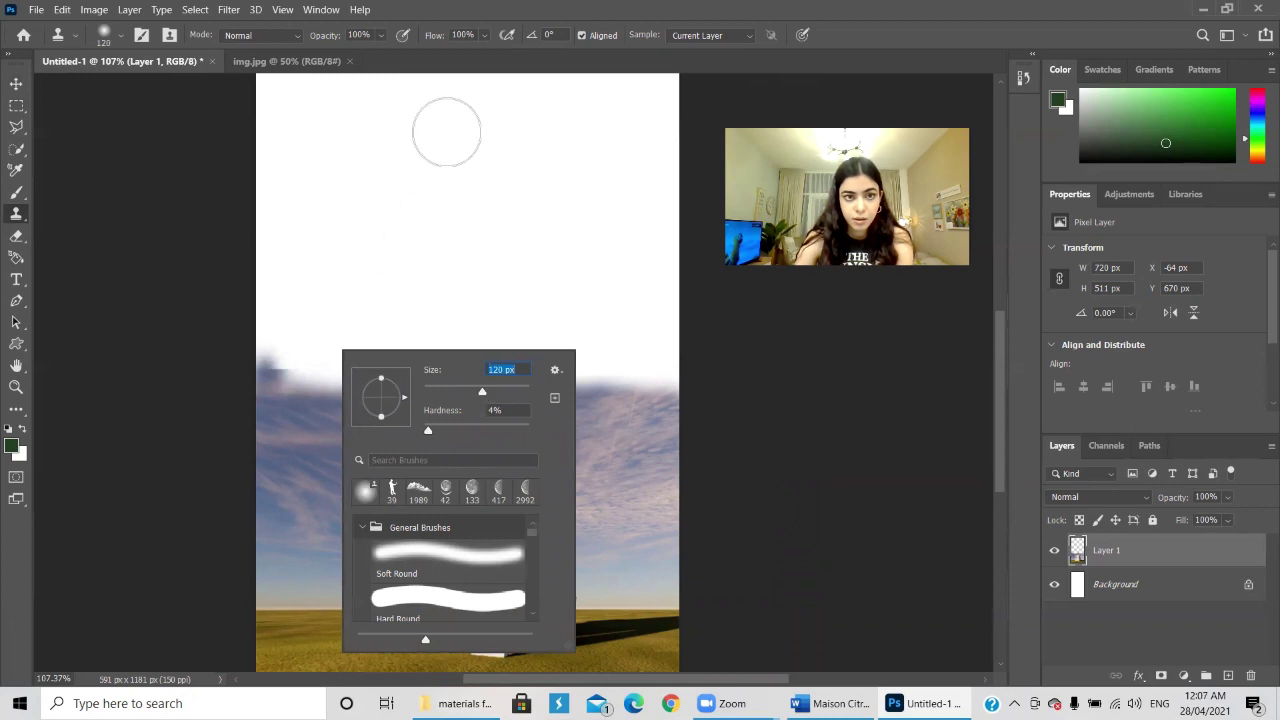
key("Return")
mouse_move(278, 363)
left_mouse_down()
mouse_move(344, 361)
mouse_move(327, 363)
mouse_move(379, 382)
mouse_move(359, 390)
mouse_move(399, 373)
left_mouse_up()
mouse_move(651, 431)
left_mouse_down()
mouse_move(666, 368)
mouse_move(644, 356)
mouse_move(495, 365)
mouse_move(455, 347)
mouse_move(421, 367)
mouse_move(424, 340)
mouse_move(290, 330)
left_mouse_up()
- Clone the clouds higher over the sky's right side with a 222 px brush and over the left side with a 187 px brush
right_click(625, 366)
mouse_move(645, 330)
left_mouse_down()
mouse_move(662, 297)
mouse_move(491, 260)
mouse_move(600, 286)
mouse_move(560, 325)
left_mouse_up()
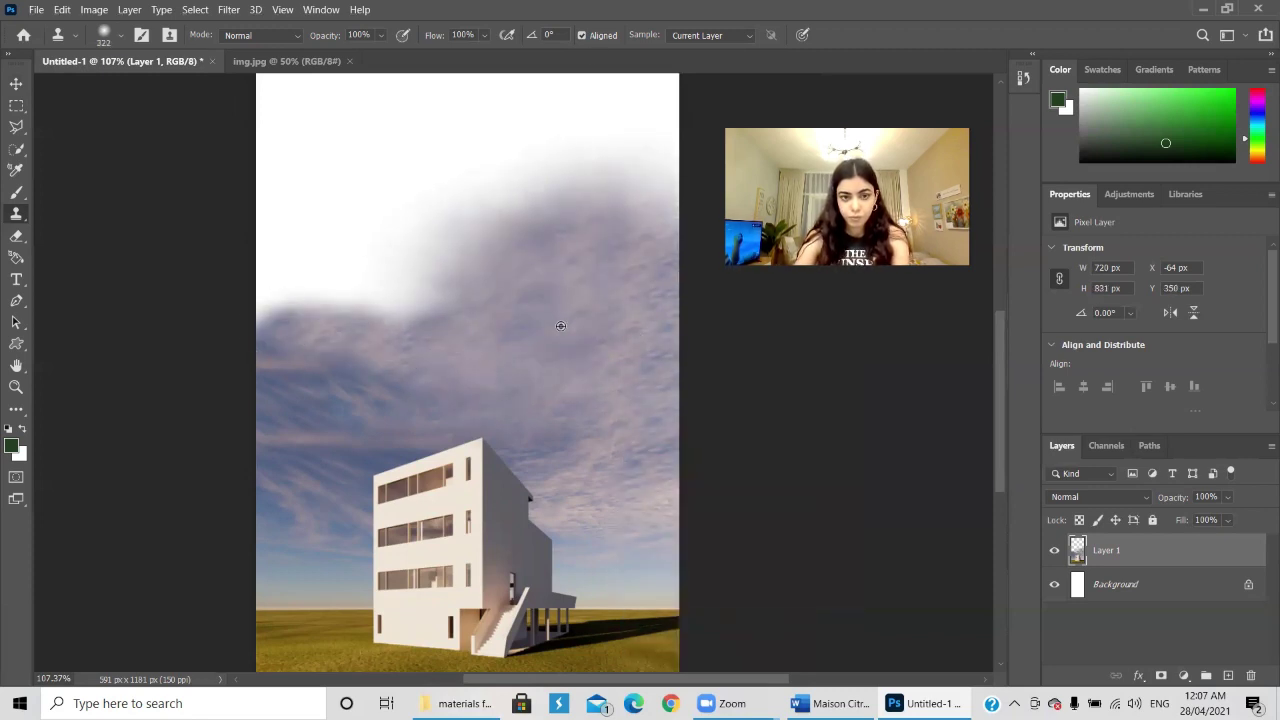
right_click(324, 368)
left_click_drag(454, 404, 425, 404)
left_click(259, 418)
mouse_move(259, 418)
left_mouse_down()
mouse_move(273, 290)
mouse_move(396, 323)
mouse_move(358, 353)
mouse_move(296, 345)
left_mouse_up()
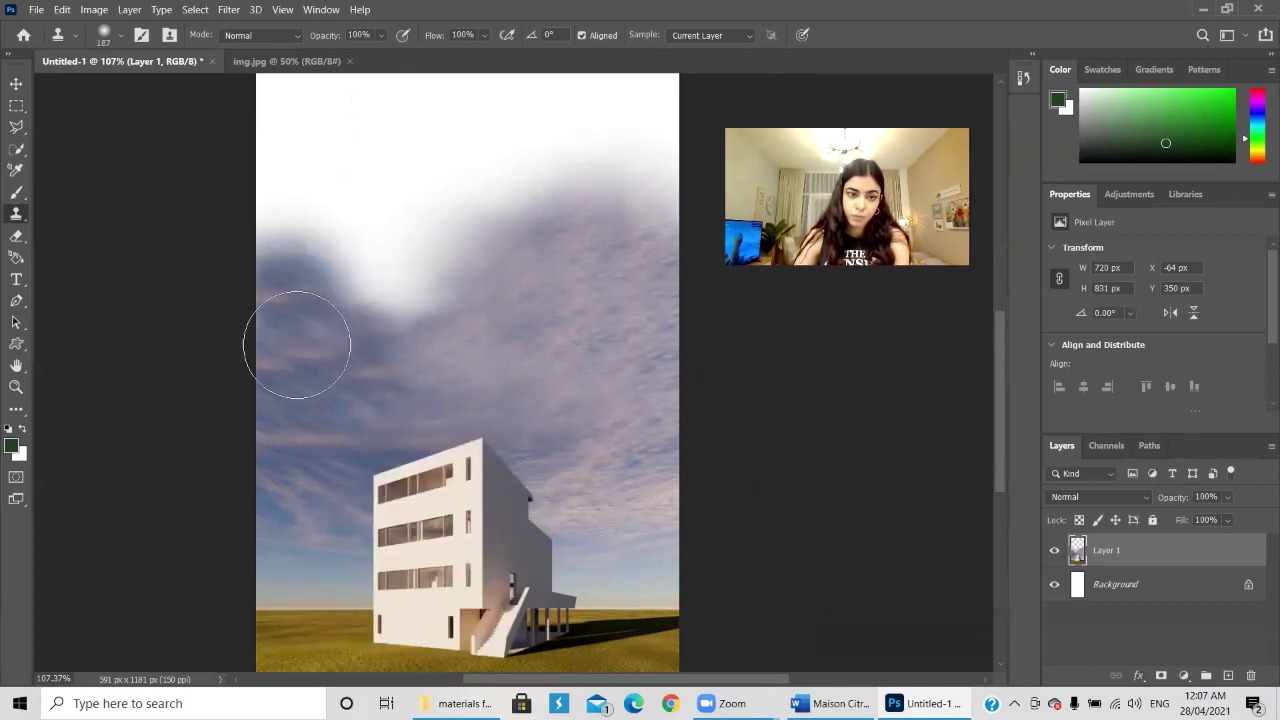
- Set the Clone Stamp brush to 133 px and fill the dip in the middle of the clouds' upper edge
right_click(629, 294)
right_click(489, 158)
type("133")
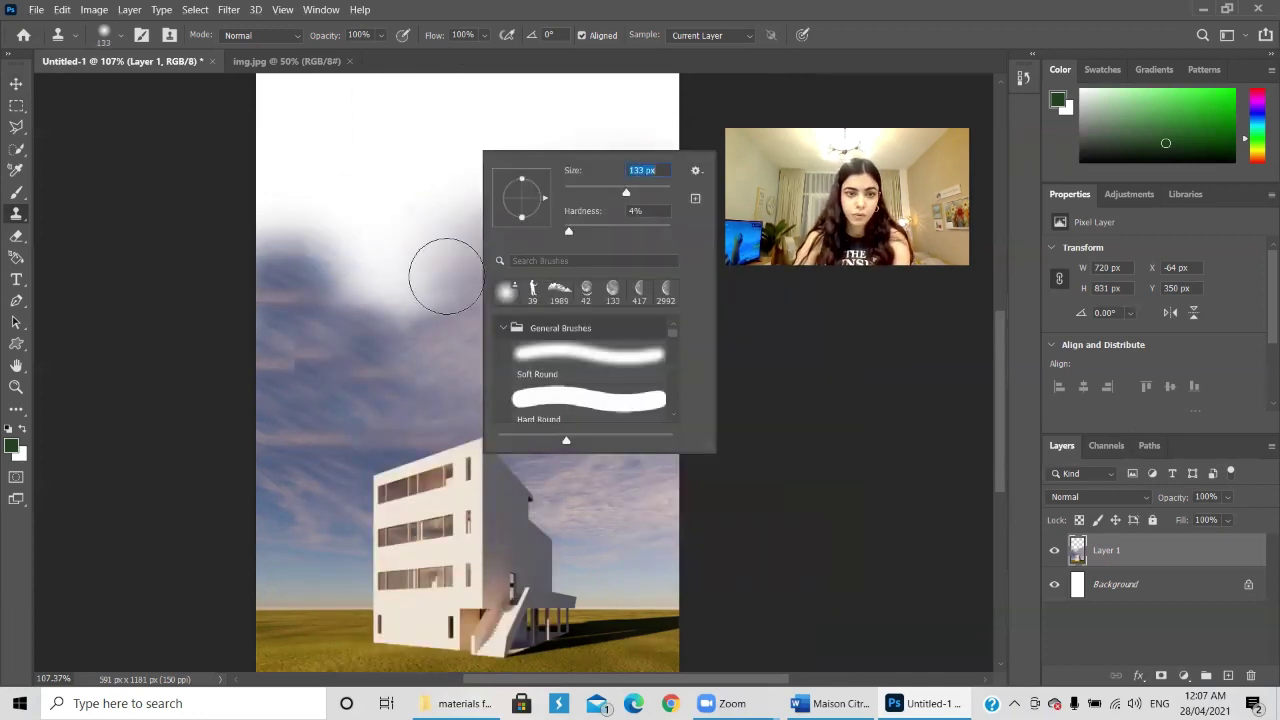
key("Return")
scroll(470, 258, "down", 2)
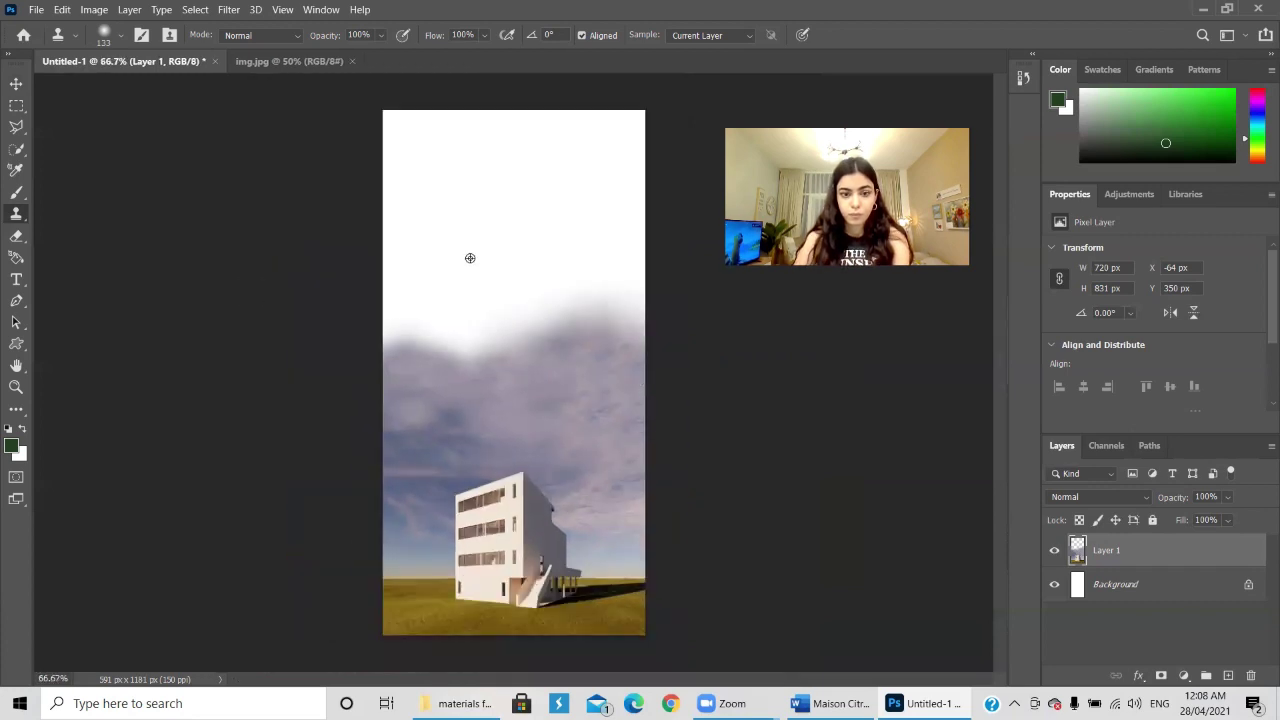
scroll(578, 378, "up", 2)
right_click(568, 360)
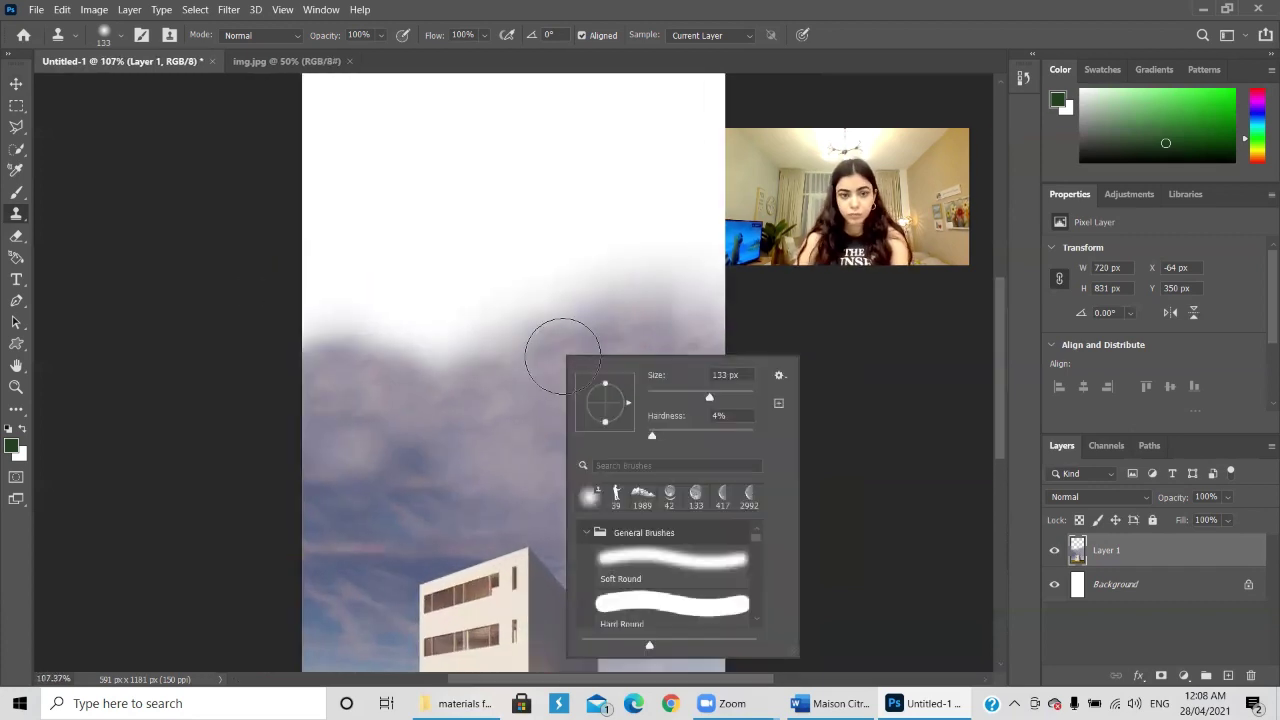
- Switch to the Brush tool with the Soft Round Pressure Opacity and Flow preset at 136 px, and try a stroke on the white area
left_click(15, 194)
scroll(667, 390, "down", 1)
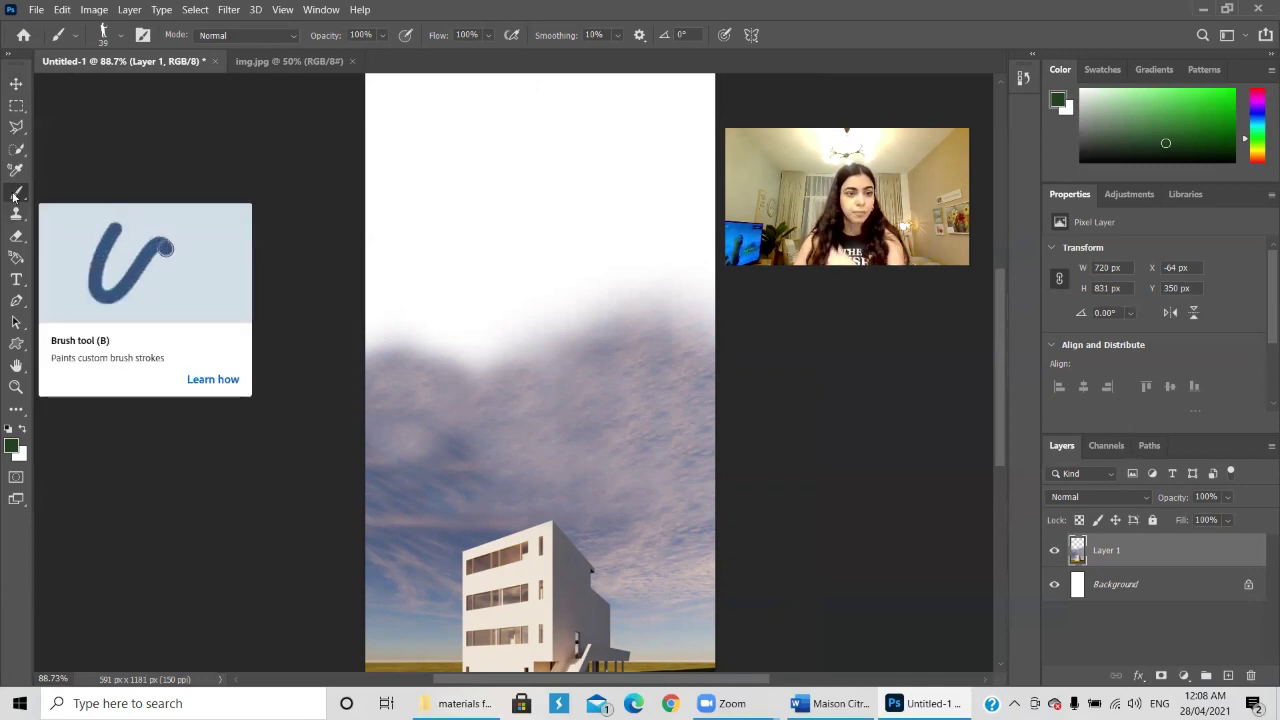
left_click(75, 35)
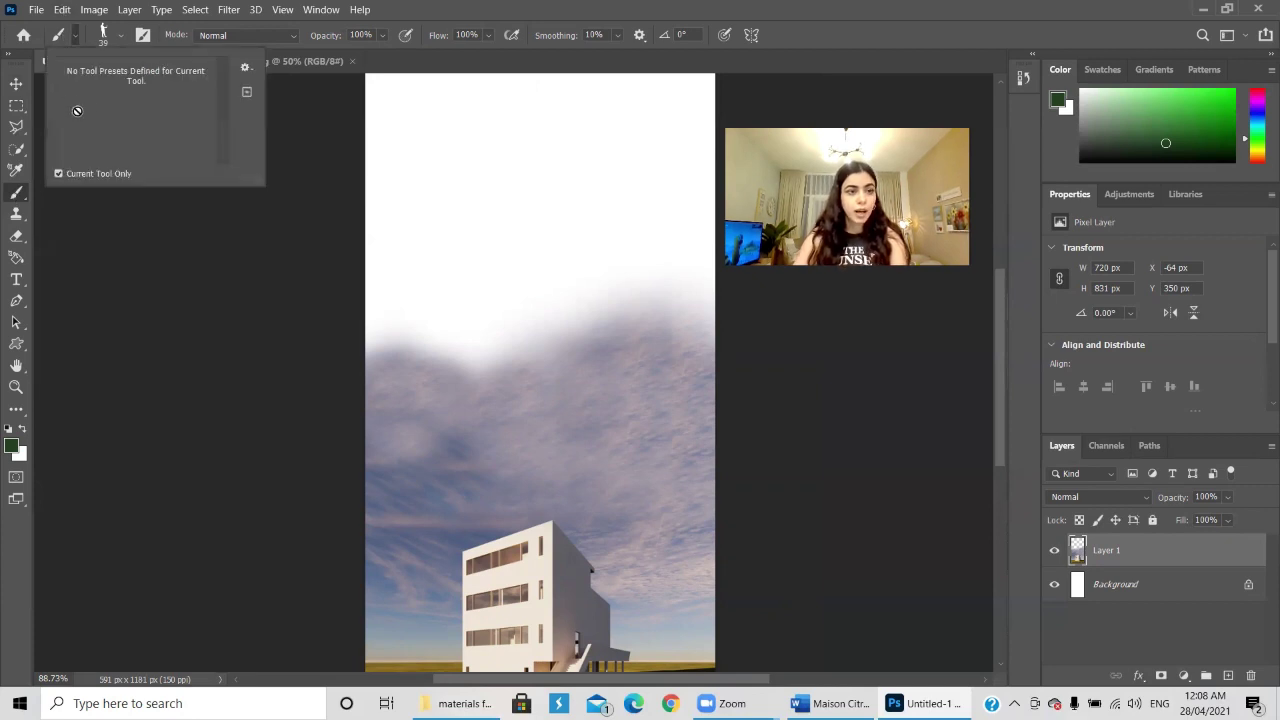
key("s")
left_click(106, 36)
left_click(33, 188)
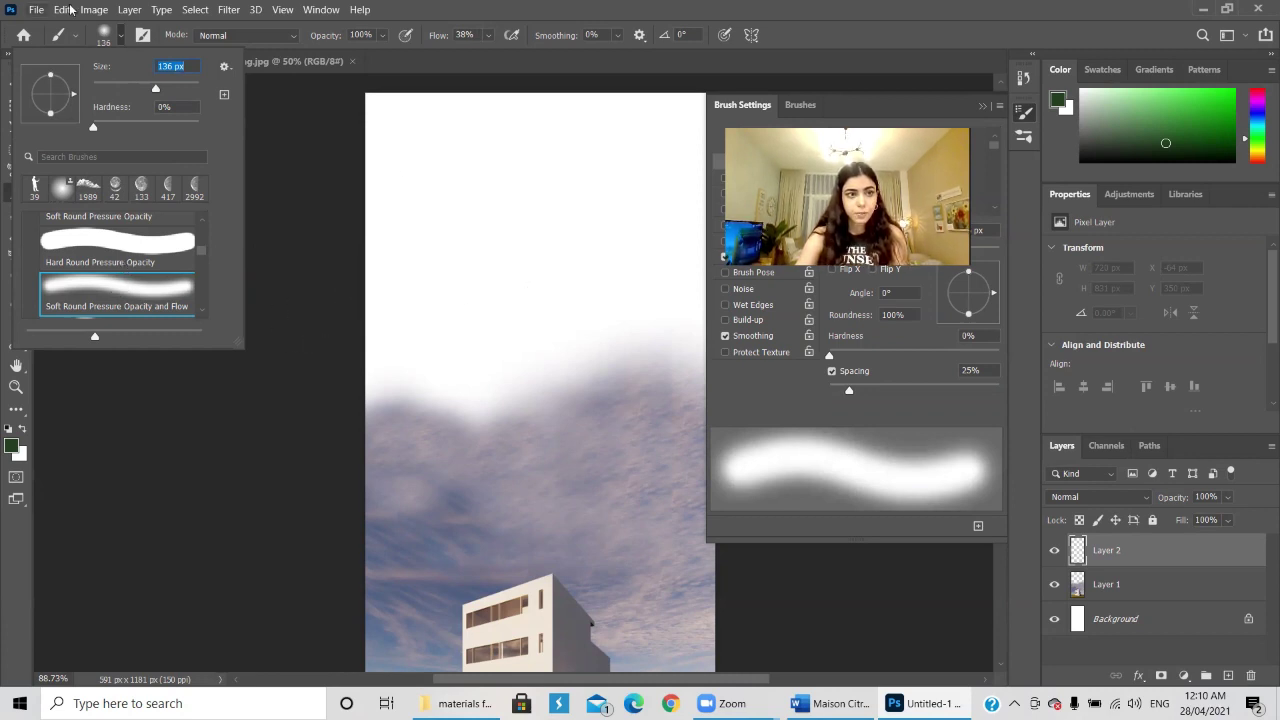
left_click(125, 37)
left_click_drag(443, 253, 508, 289)
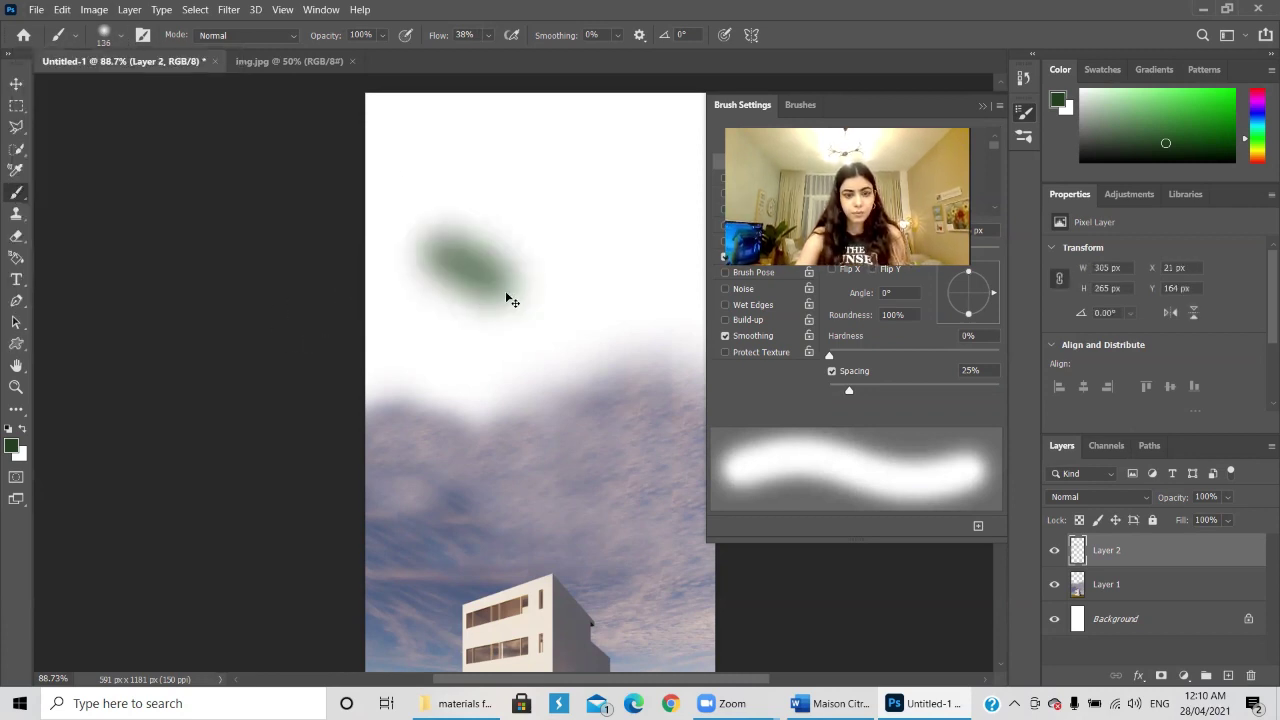
key("ctrl+z")
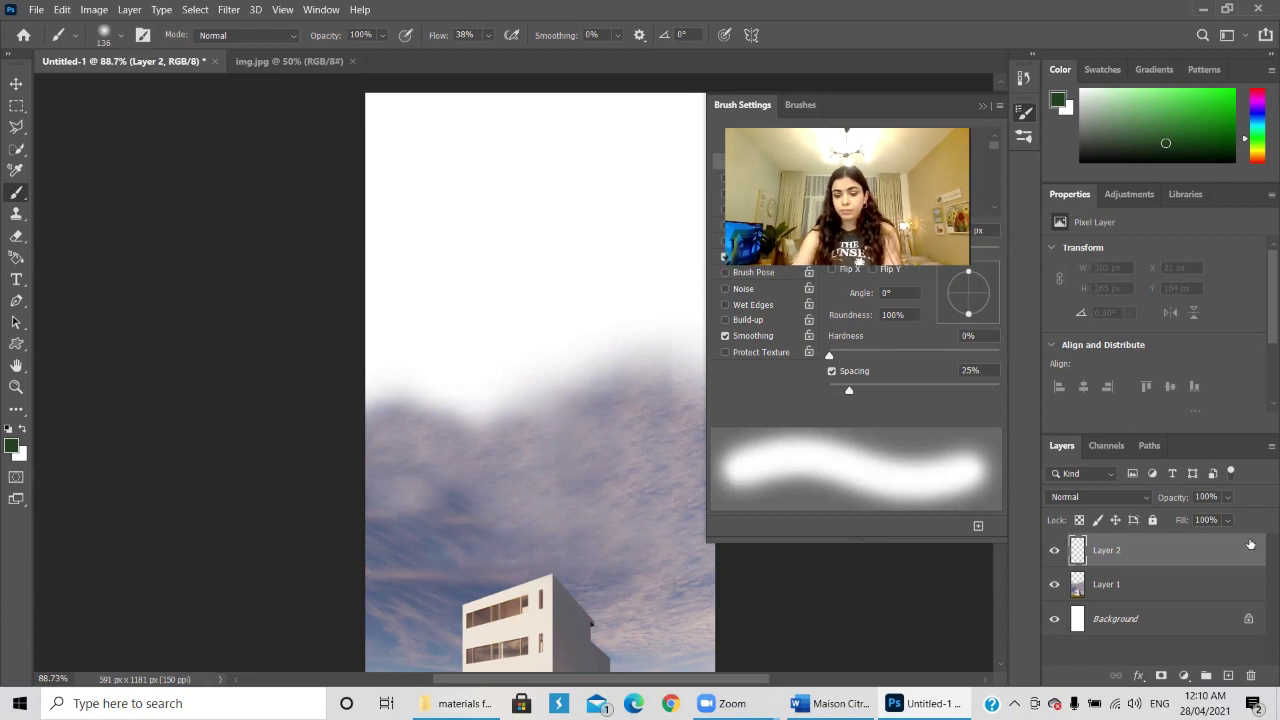
- Delete the empty Layer 2
key("Delete")
key("Delete")
key("ctrl+z")
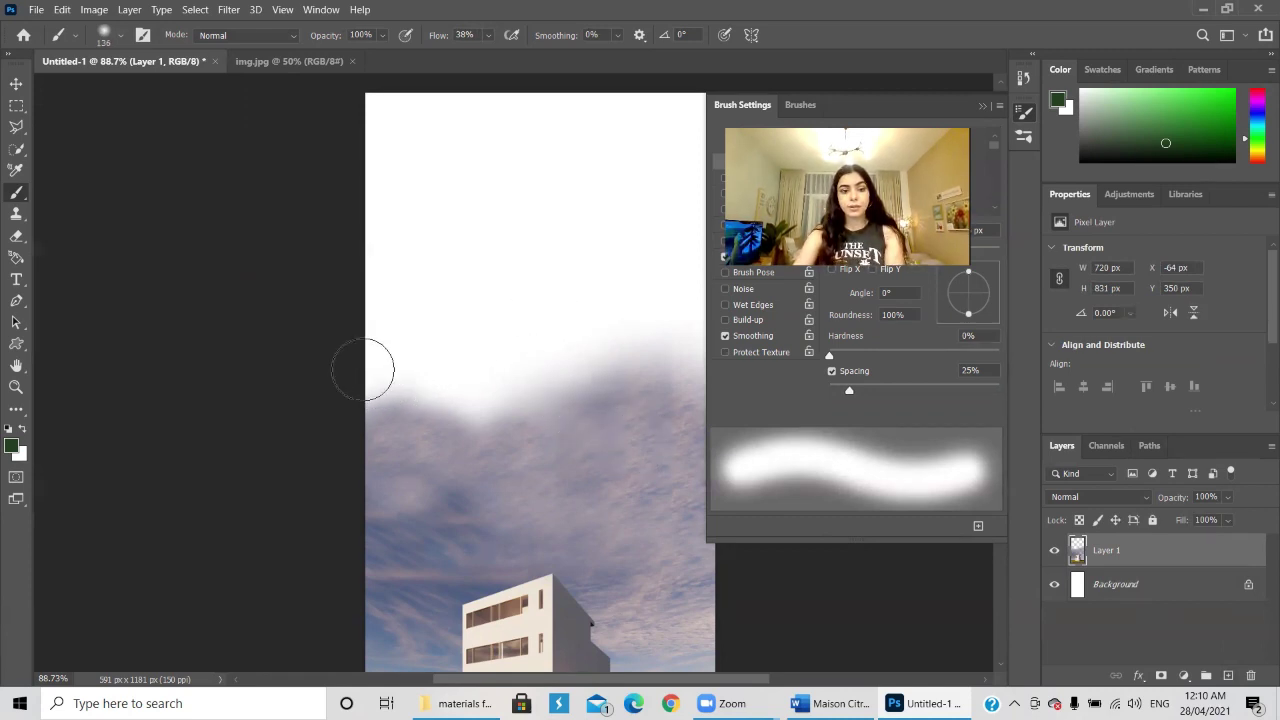
mouse_move(427, 405)
left_mouse_down()
mouse_move(493, 409)
mouse_move(573, 370)
mouse_move(665, 355)
mouse_move(647, 345)
mouse_move(536, 381)
mouse_move(445, 352)
left_mouse_up()
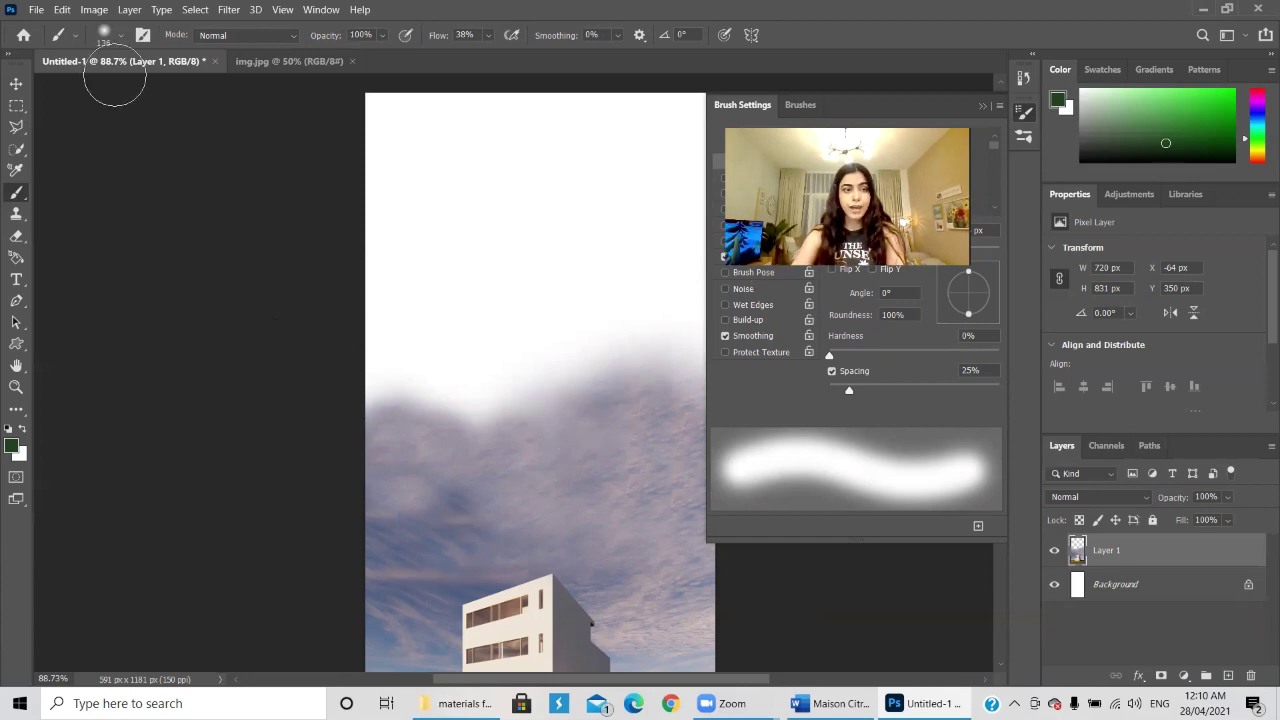
- Set the soft brush's size to 306 px and sample a grey cloud colour from the clouds' upper edge
left_click(122, 40)
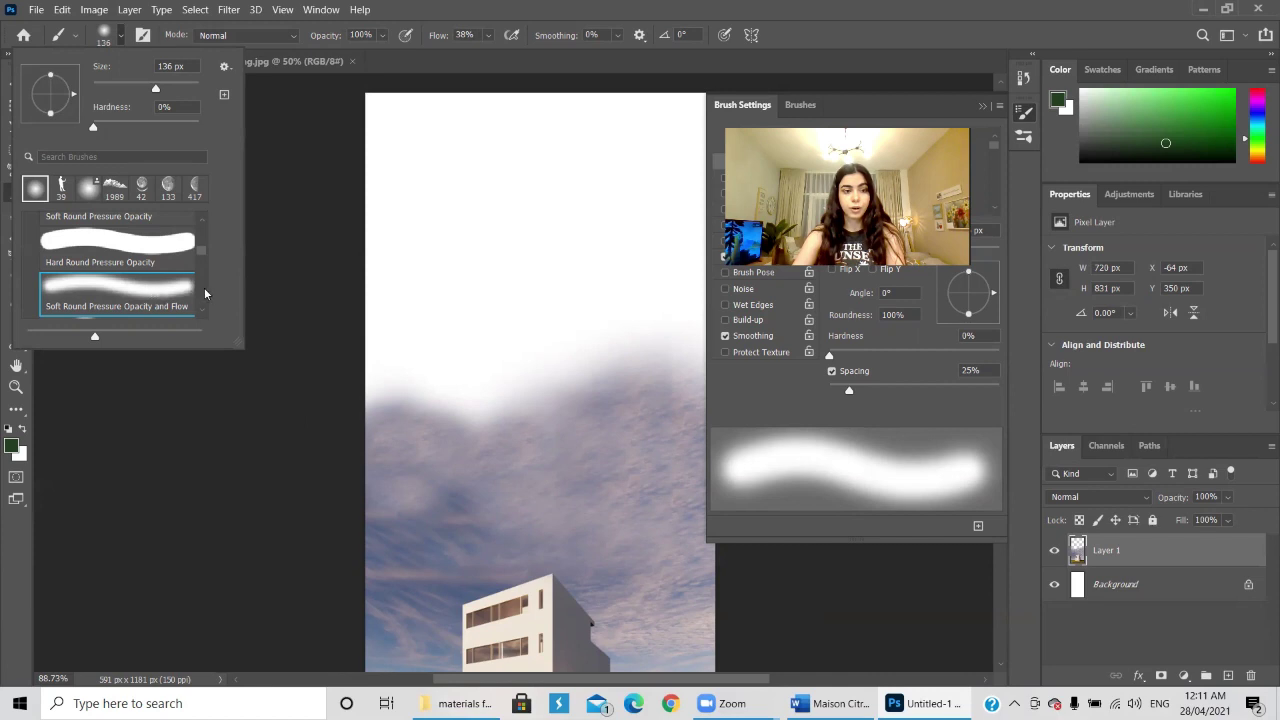
left_click(117, 35)
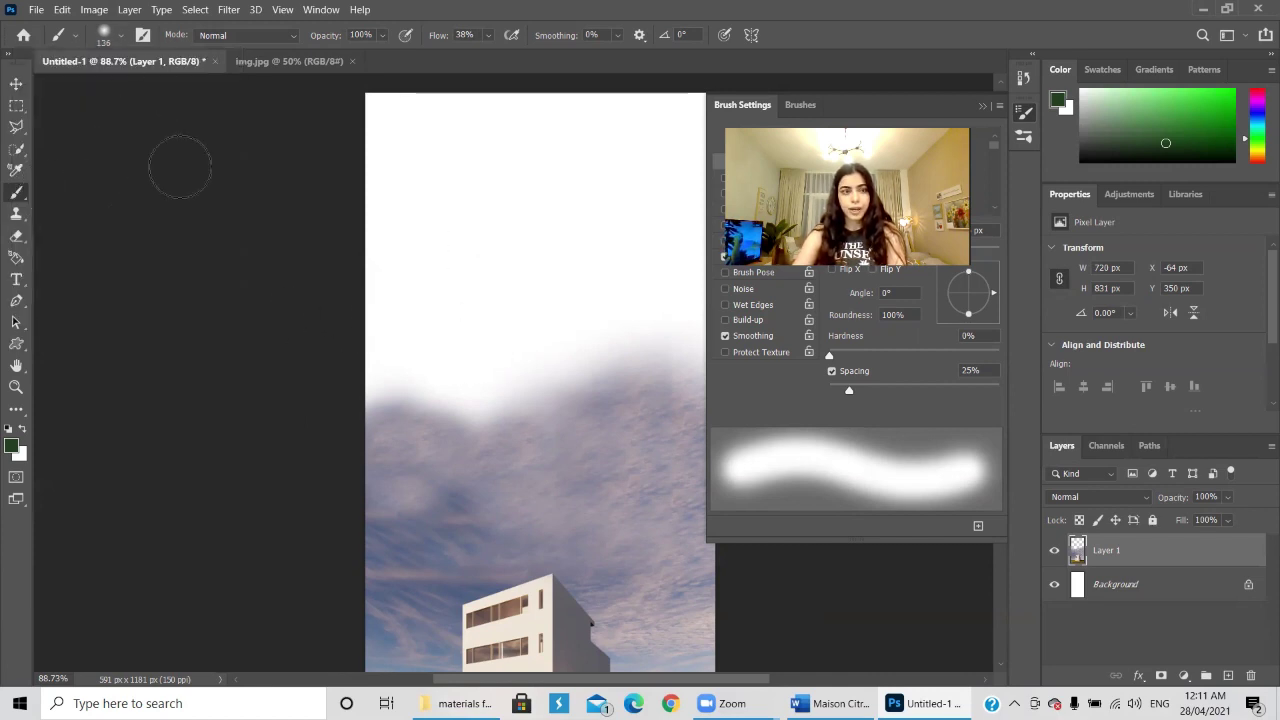
left_click(120, 36)
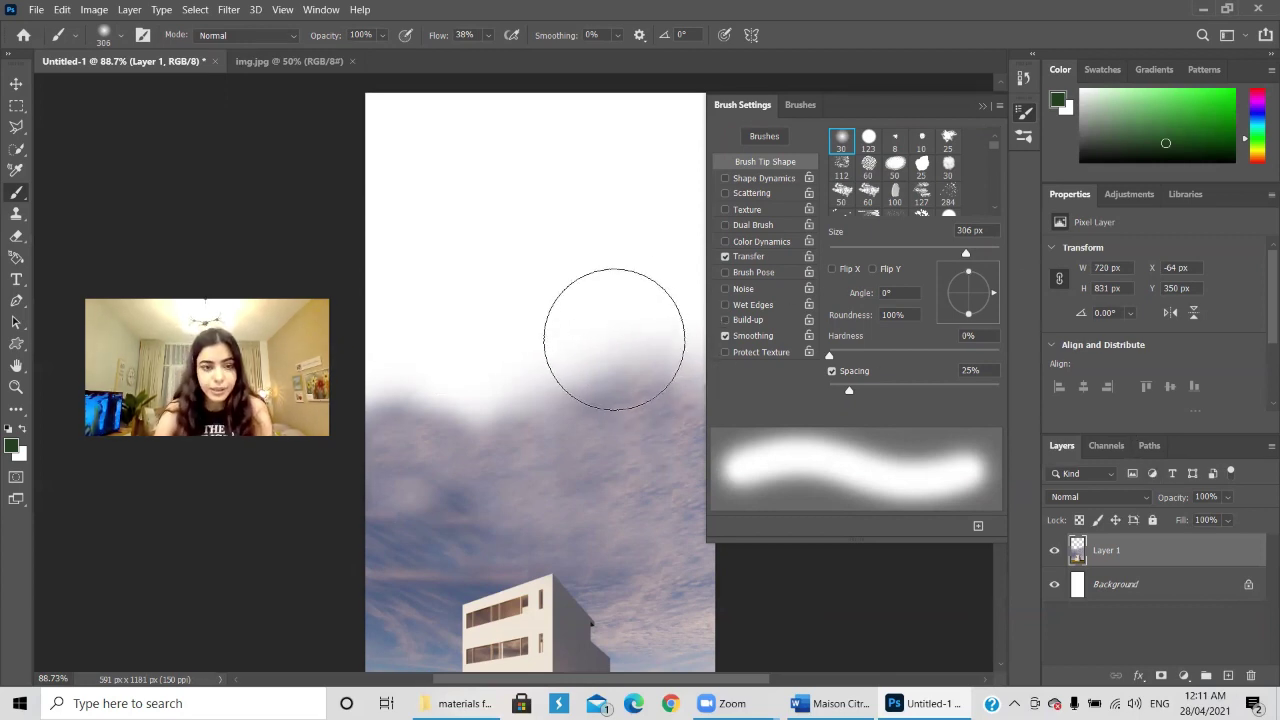
key("alt")
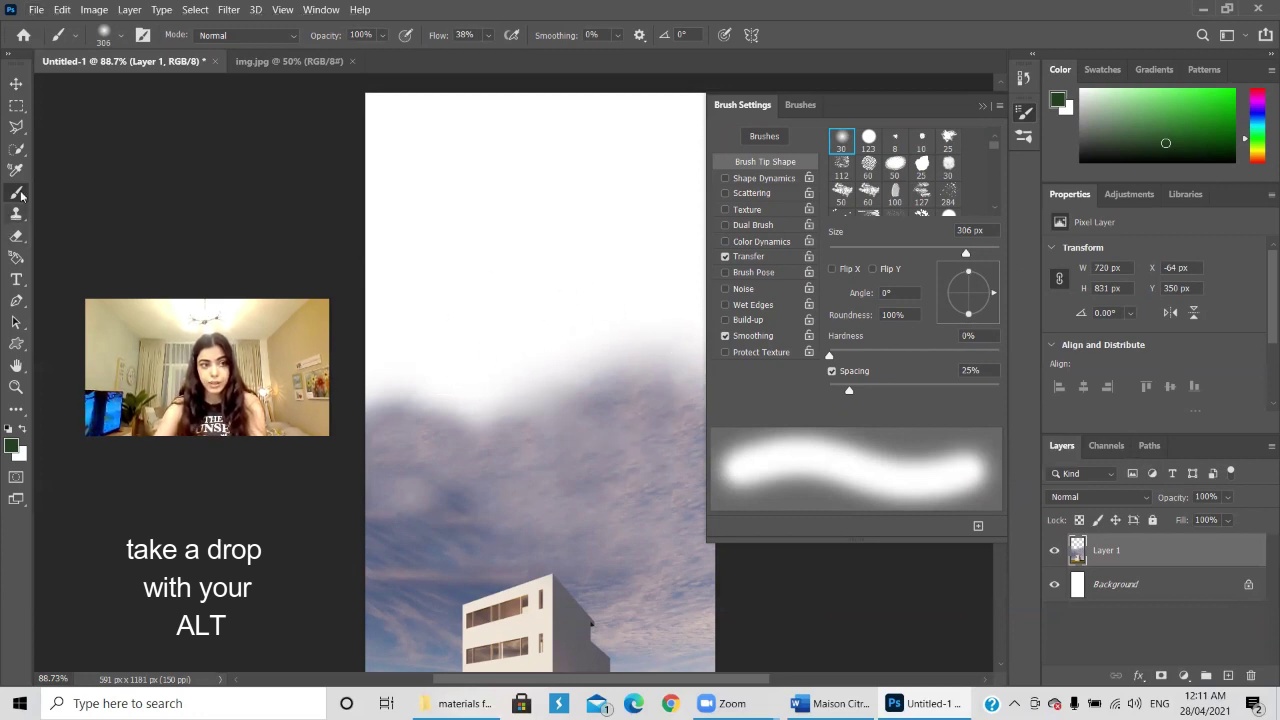
key("alt")
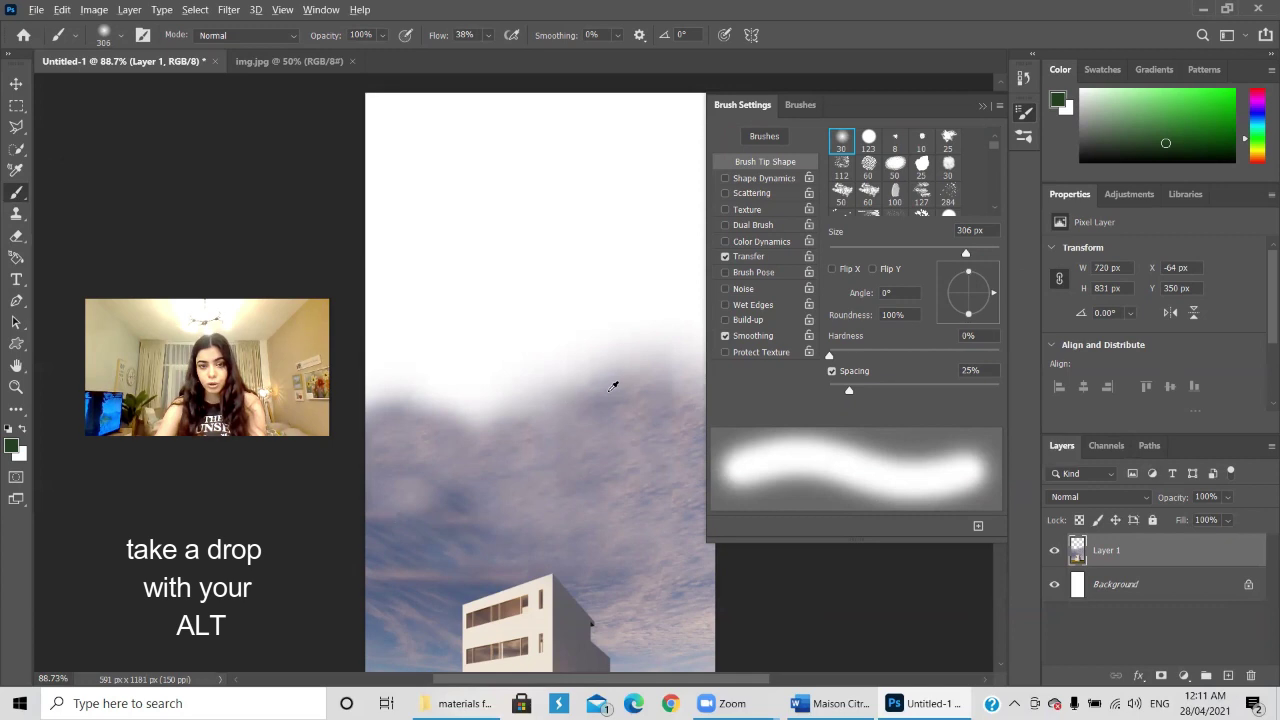
left_click(609, 378, "alt")
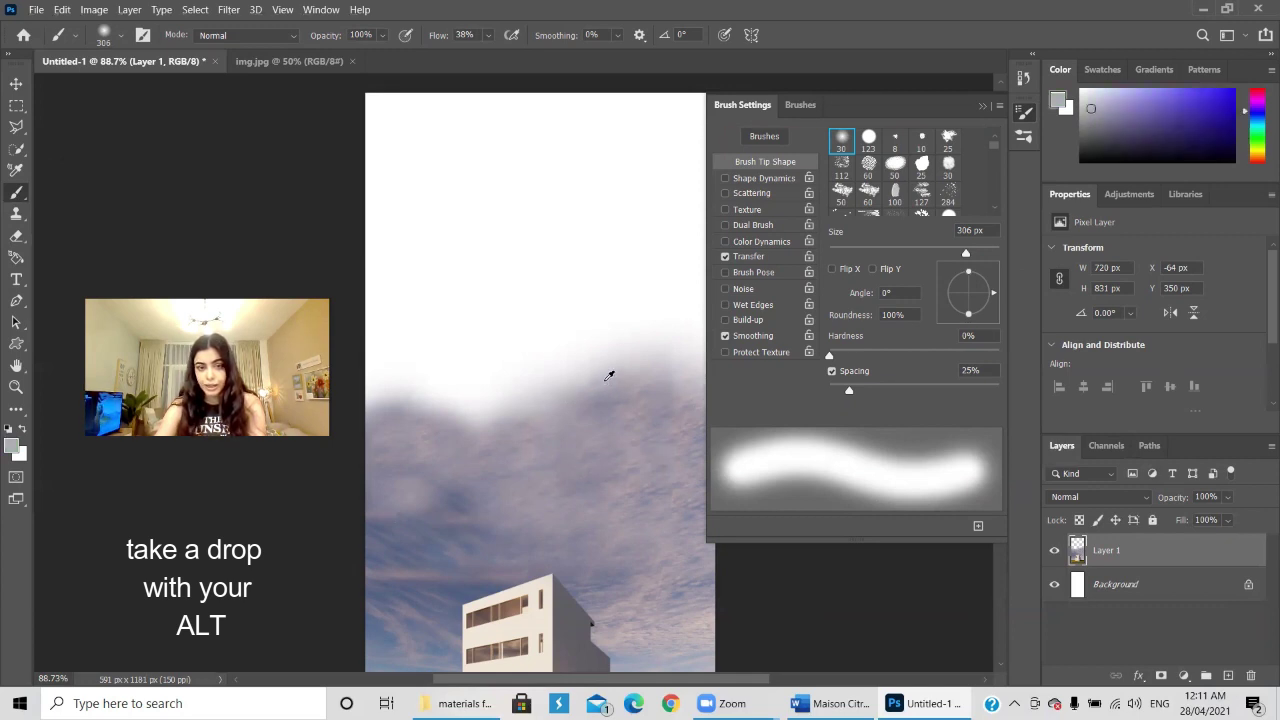
left_click(609, 376, "alt")
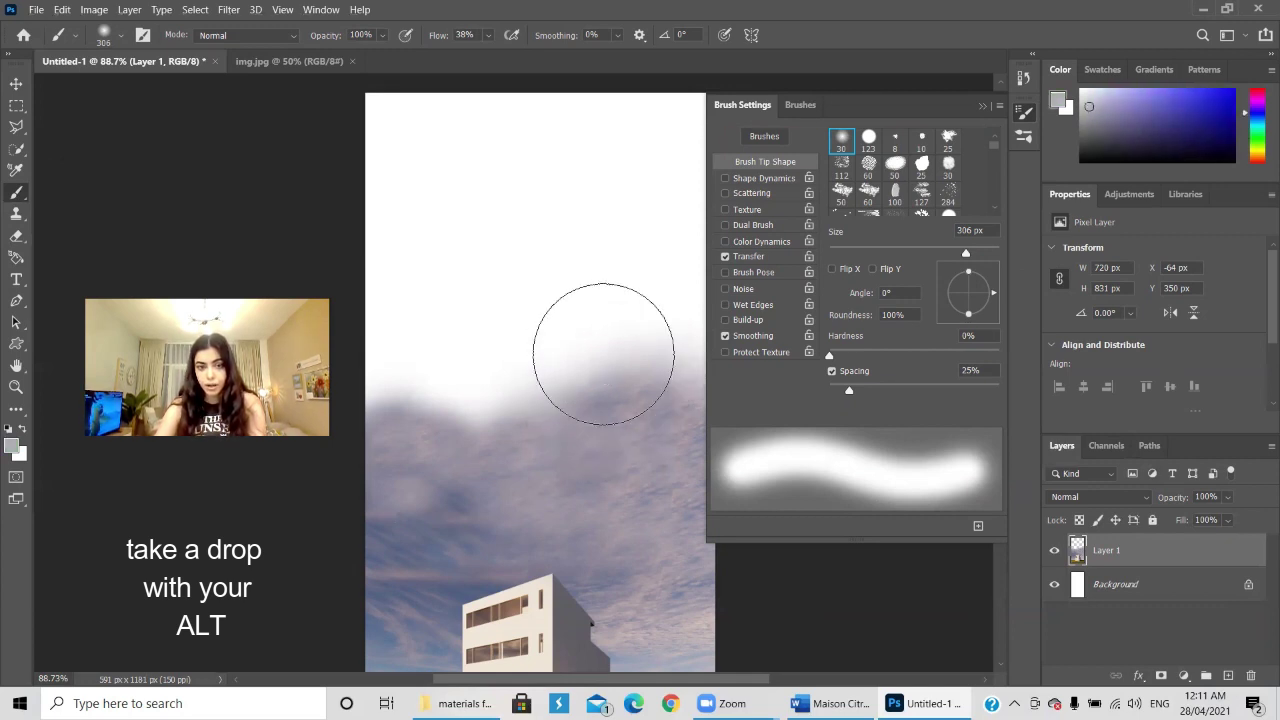
- Try to paint the sampled colour above the right-hand clouds directly on Layer 1
left_click(600, 346)
left_click(603, 343)
left_click(643, 344)
mouse_move(643, 344)
left_mouse_down()
mouse_move(649, 334)
mouse_move(623, 331)
mouse_move(549, 349)
mouse_move(524, 372)
mouse_move(560, 320)
mouse_move(610, 300)
left_mouse_up()
key("ctrl+z")
key("ctrl+z")
key("ctrl+z")
key("ctrl+z")
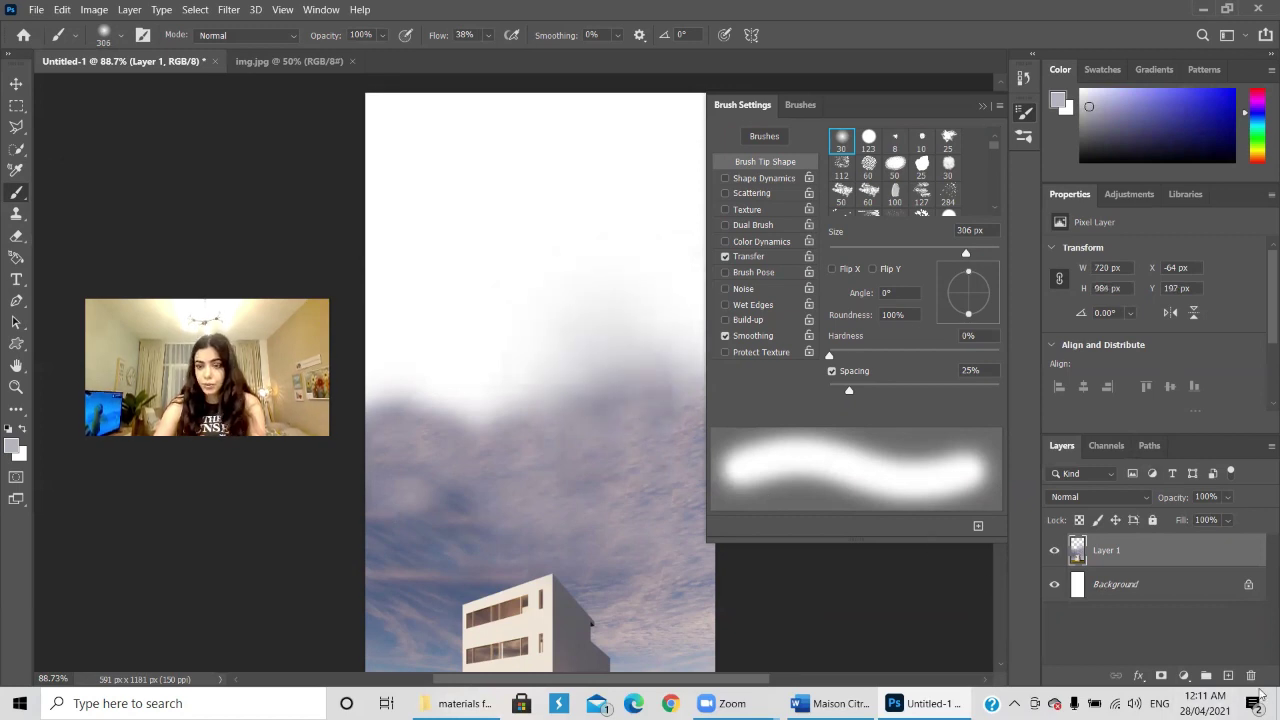
- Add a new layer and paint soft sky from the right side toward the middle, resampling nearby cloud colours along the way
left_click(1228, 675)
left_click(656, 322, "alt")
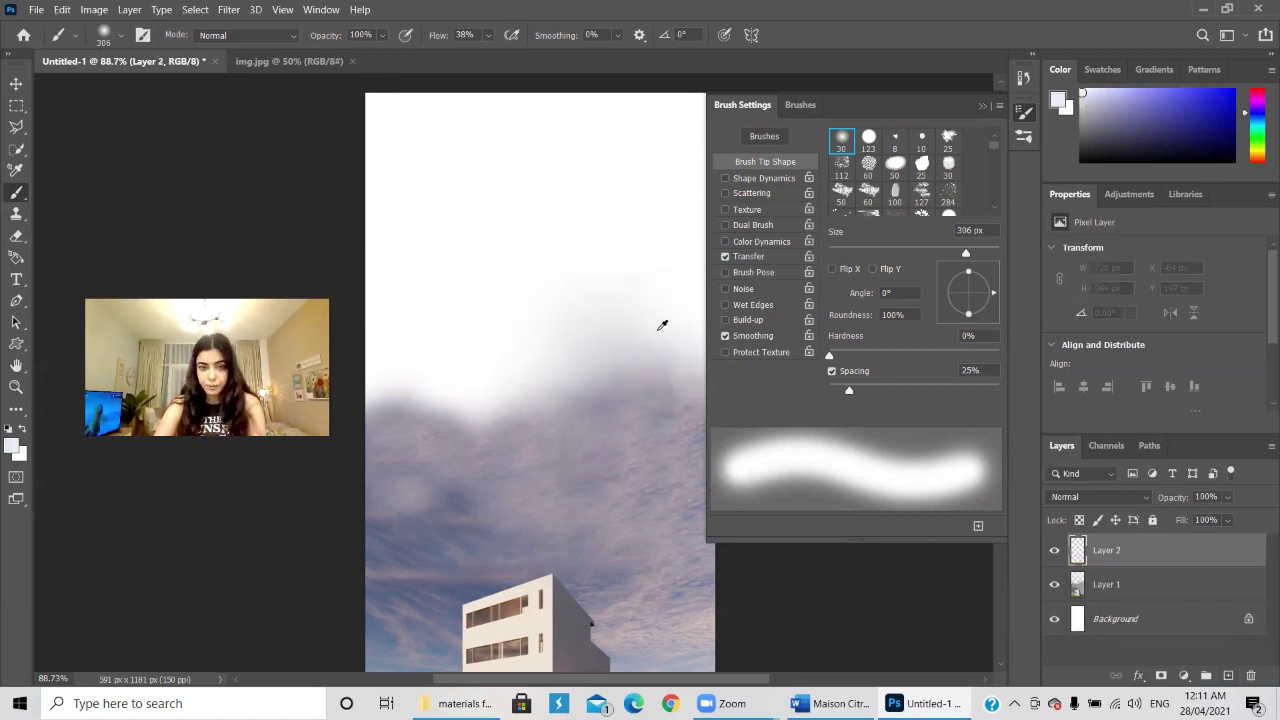
left_click(651, 369, "alt")
mouse_move(650, 355)
left_mouse_down()
mouse_move(668, 363)
mouse_move(613, 385)
mouse_move(591, 377)
mouse_move(568, 412)
mouse_move(523, 400)
mouse_move(486, 409)
left_mouse_up()
left_click(613, 385, "alt")
left_click(557, 414, "alt")
left_click(465, 422, "alt")
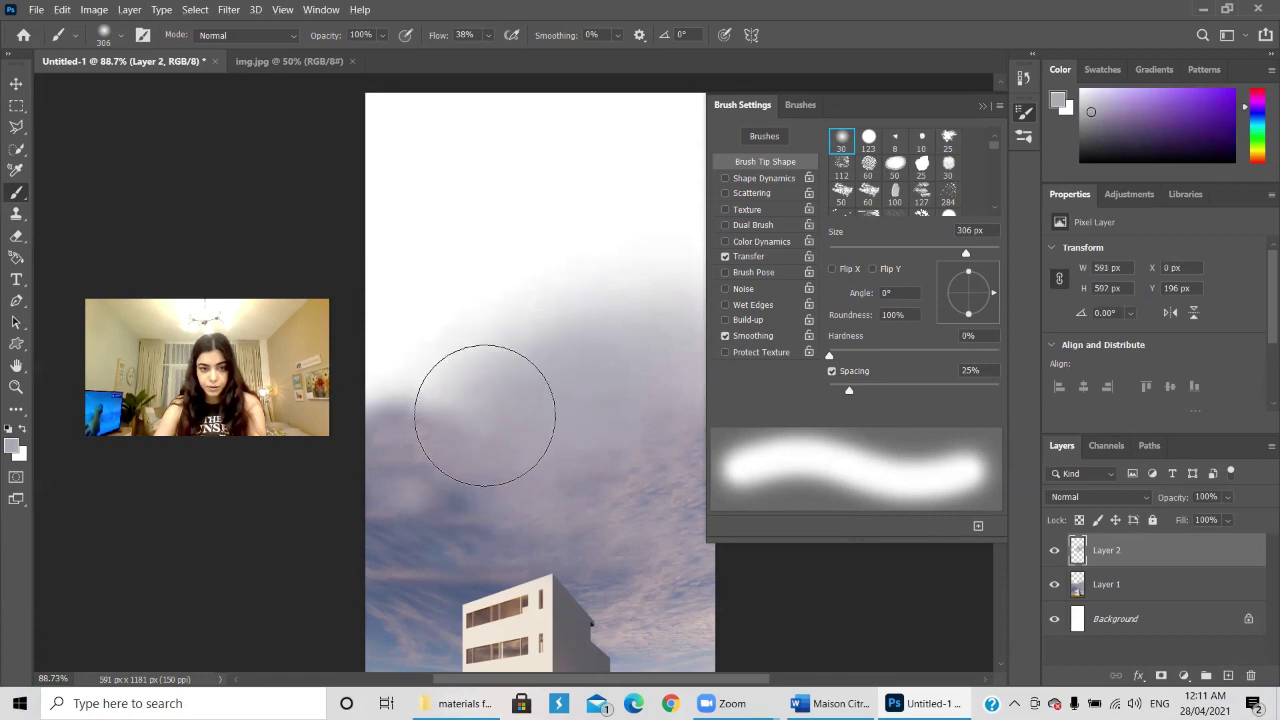
- Place Layer 2 beneath Layer 1 and paint sampled cloud colour above the clouds on the left and in the middle
left_click_drag(1175, 553, 1178, 595)
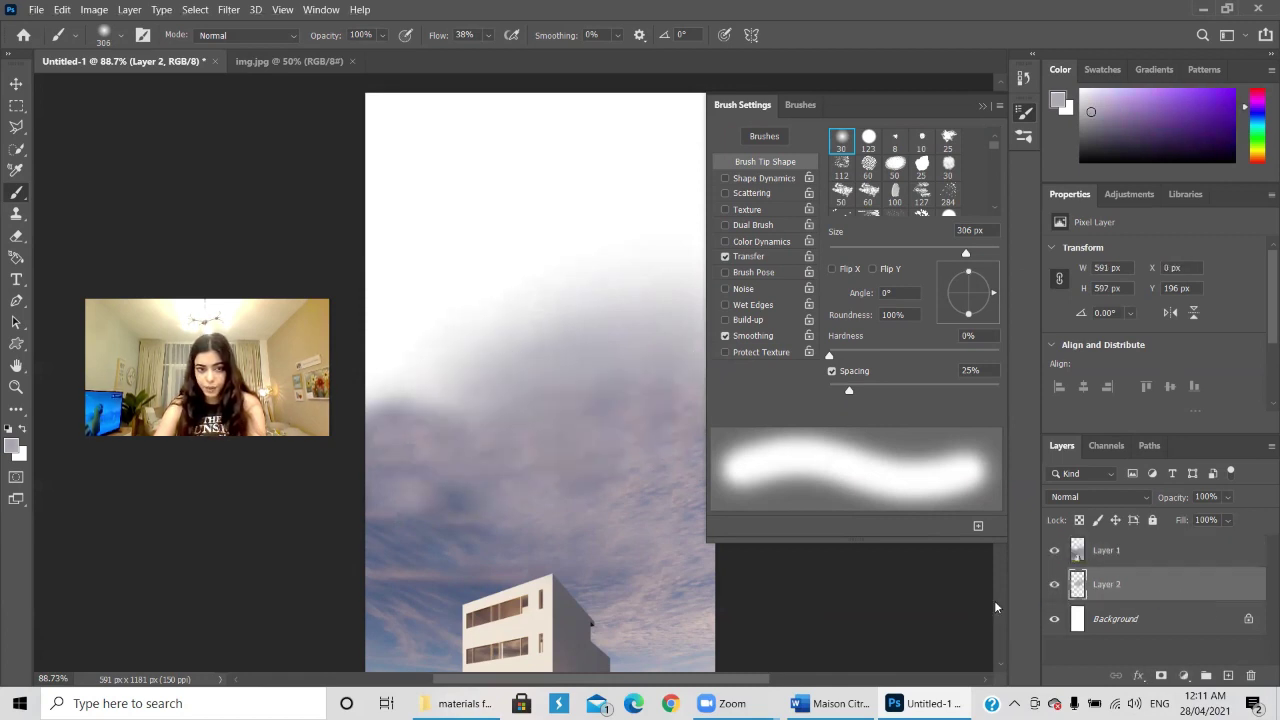
left_click(421, 400)
left_click(421, 400)
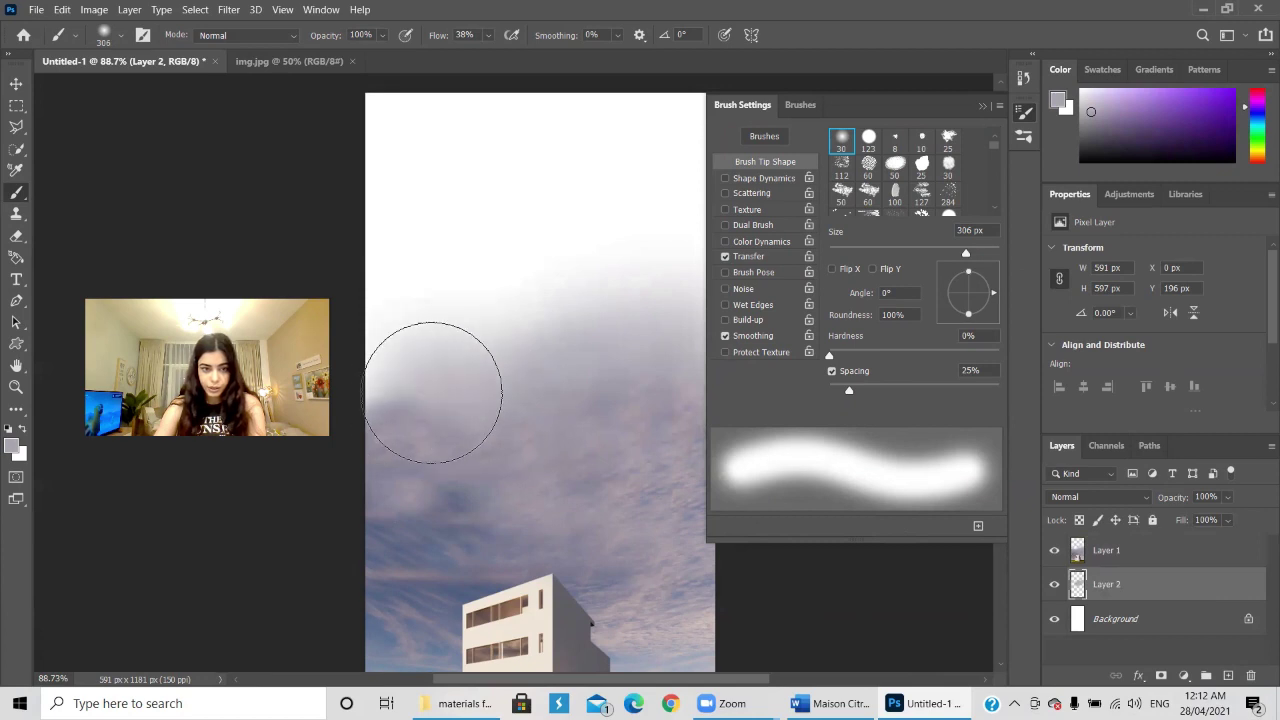
left_click(410, 418, "alt")
left_click(414, 400)
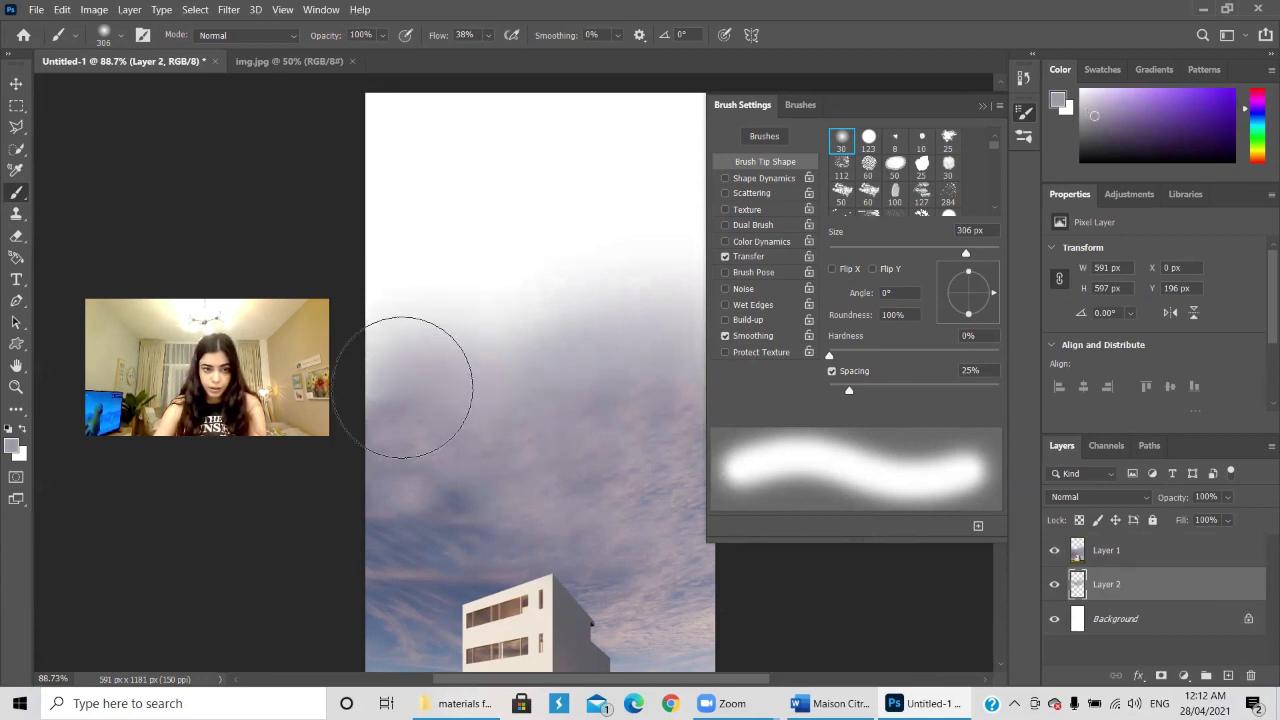
left_click(410, 395)
left_click(479, 415)
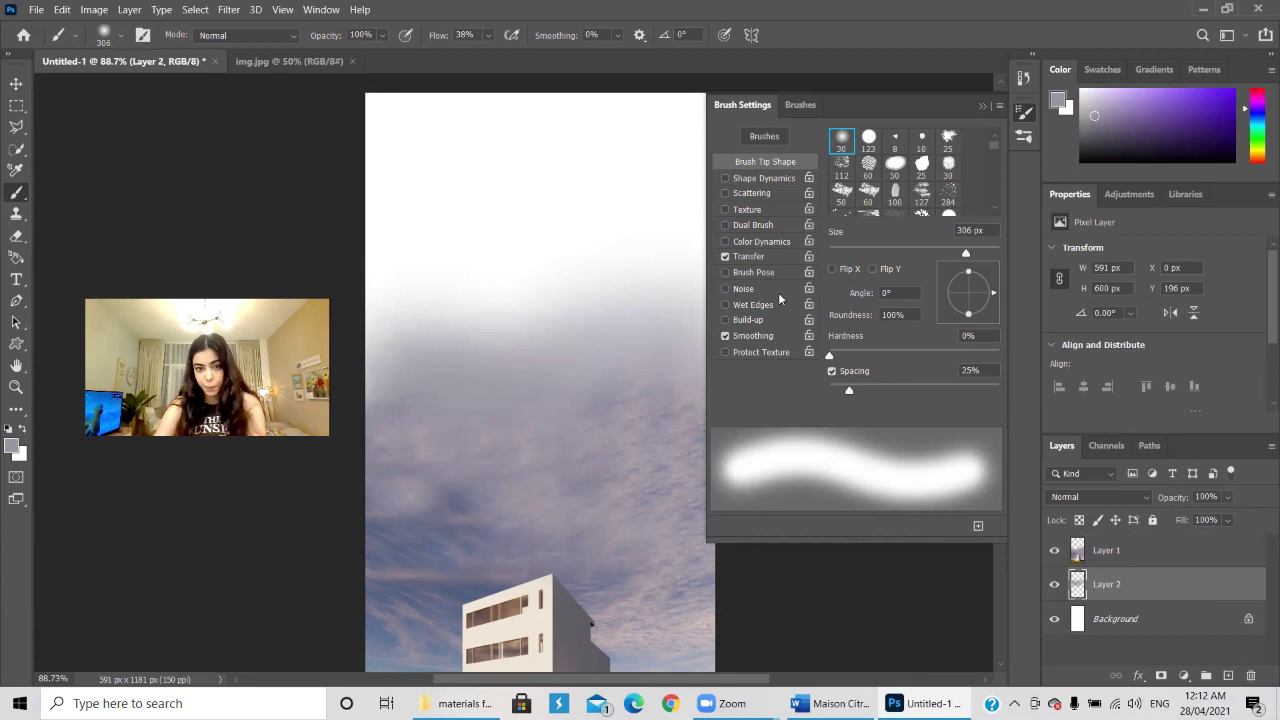
- Paint the sampled cloud colour higher across the full width of the sky on Layer 2, fading toward the white area
scroll(553, 396, "down", 1)
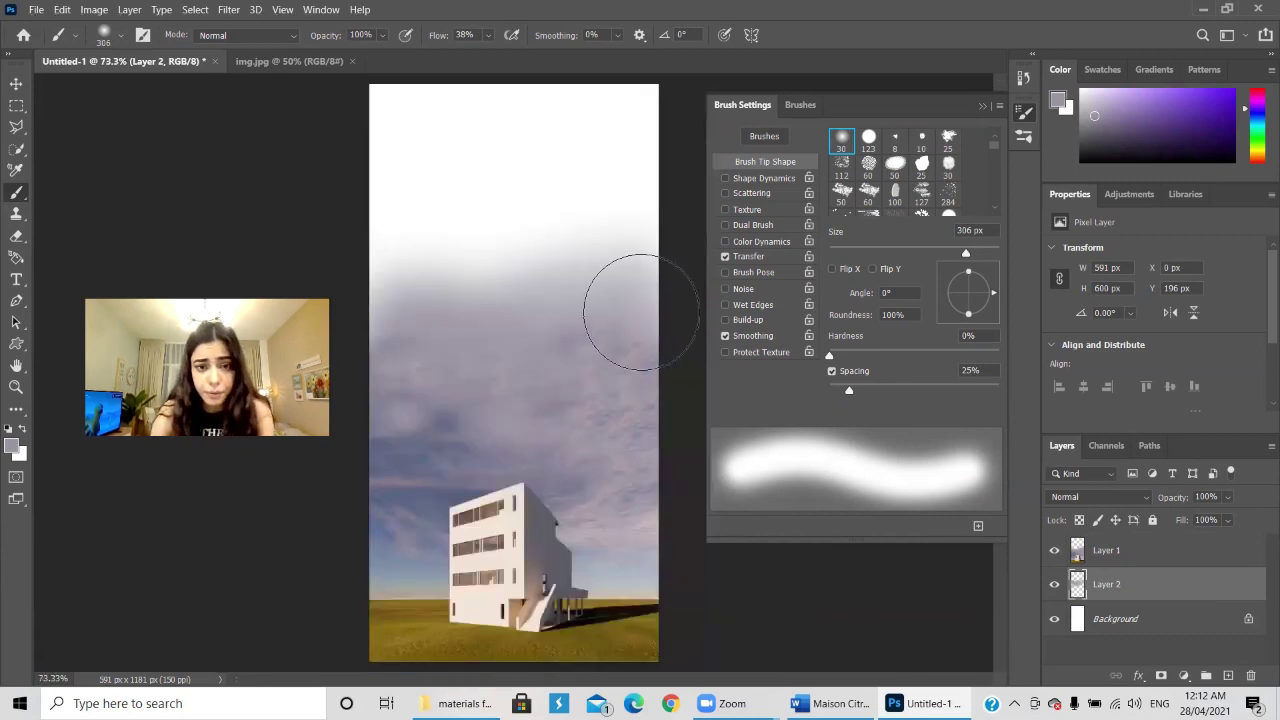
left_click(634, 278)
left_click(624, 292)
left_click(623, 306, "alt")
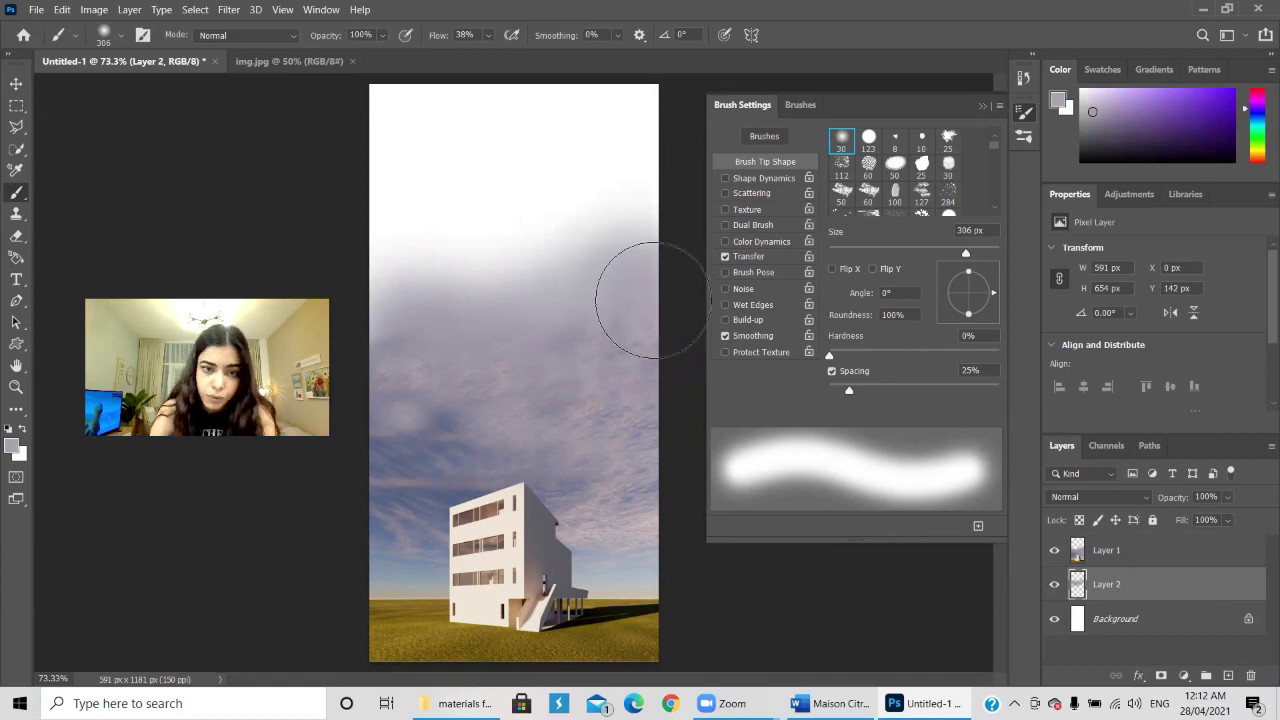
left_click(394, 237)
left_click(555, 245)
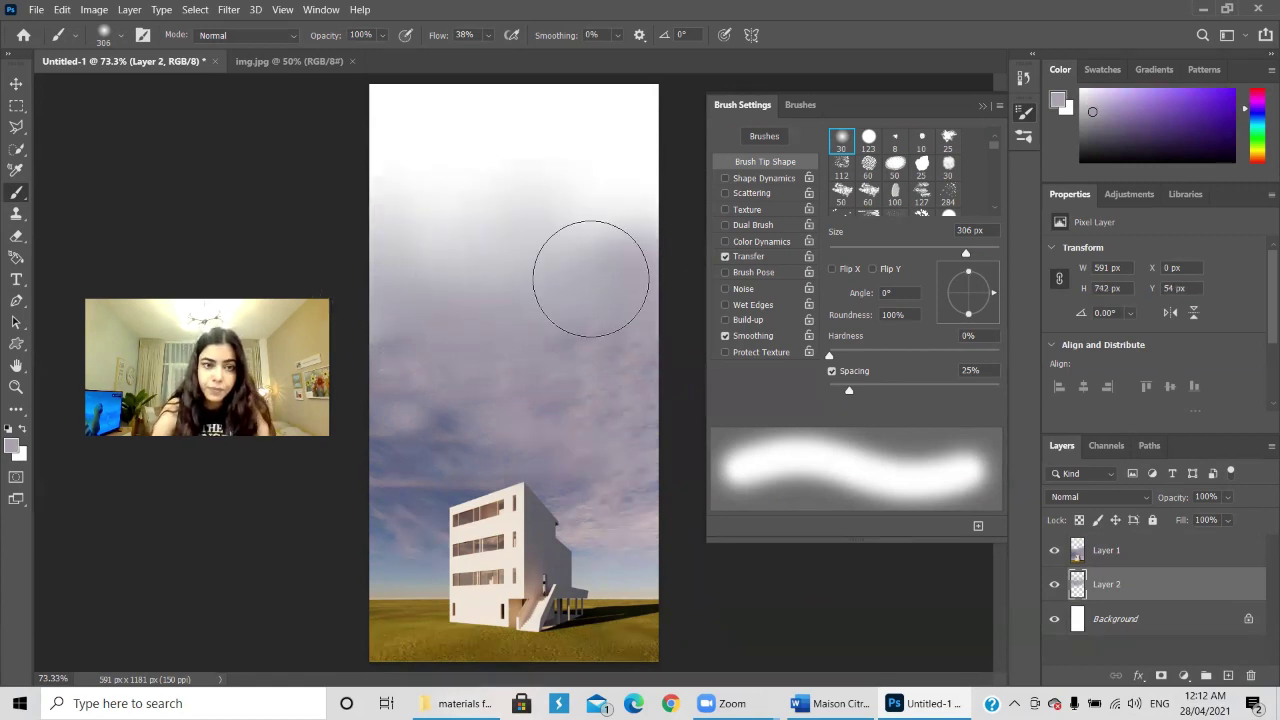
- Extend the painted sky on Layer 2 toward the upper right and blend it into the clouds with resampled colours, then close the brush settings
mouse_move(603, 219)
left_mouse_down()
mouse_move(560, 257)
mouse_move(483, 251)
left_mouse_up()
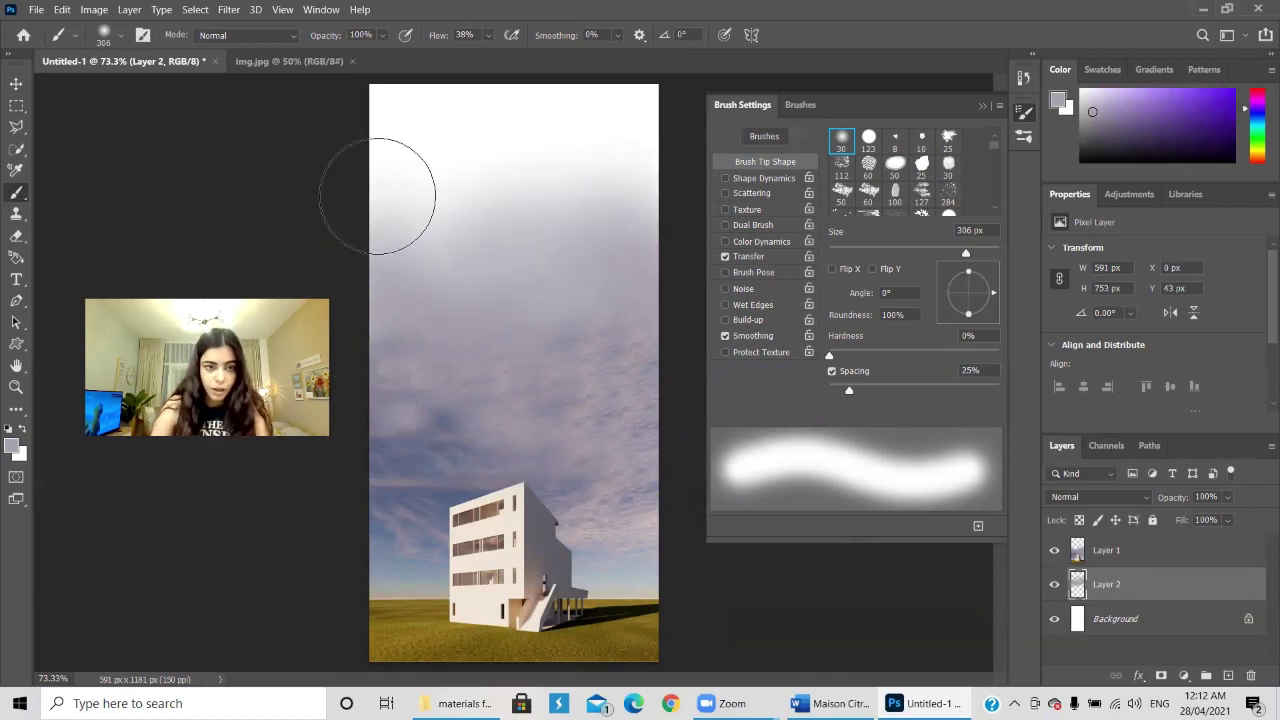
left_click_drag(655, 197, 623, 137)
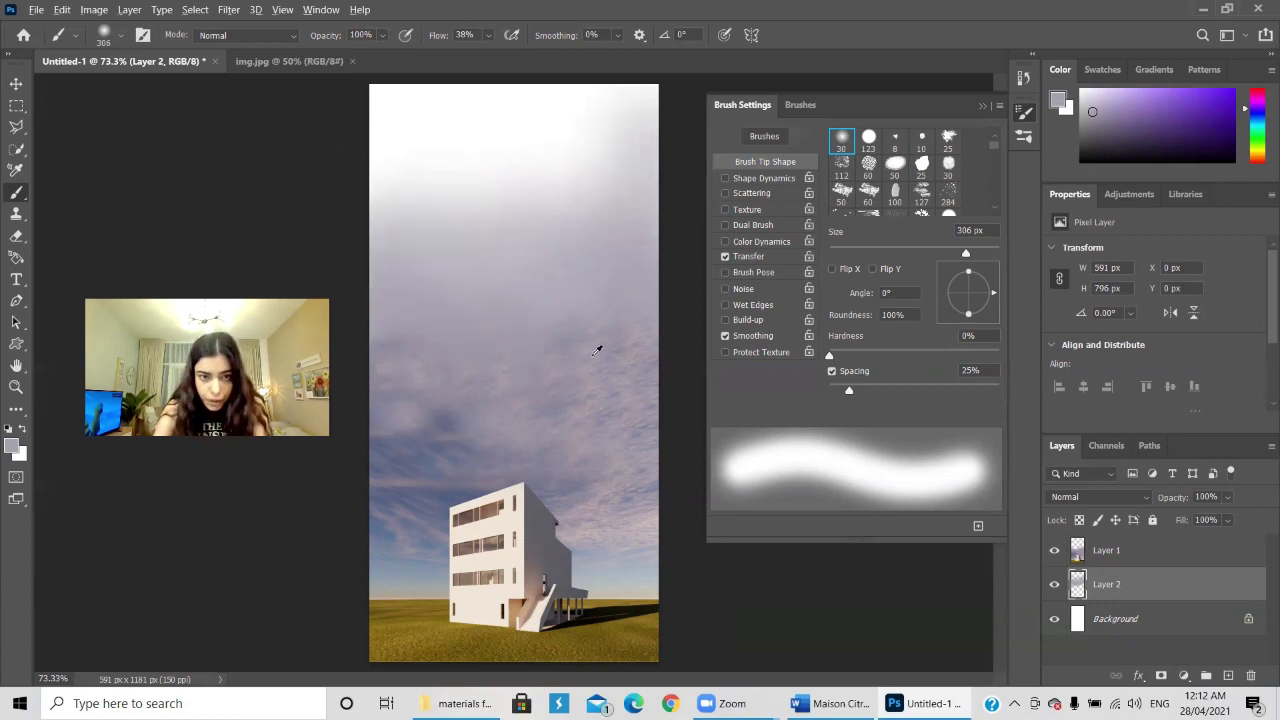
mouse_move(607, 331)
left_mouse_down()
mouse_move(609, 371)
mouse_move(618, 335)
mouse_move(473, 385)
mouse_move(400, 357)
mouse_move(459, 405)
left_mouse_up()
left_click(561, 341, "alt")
left_click(473, 373, "alt")
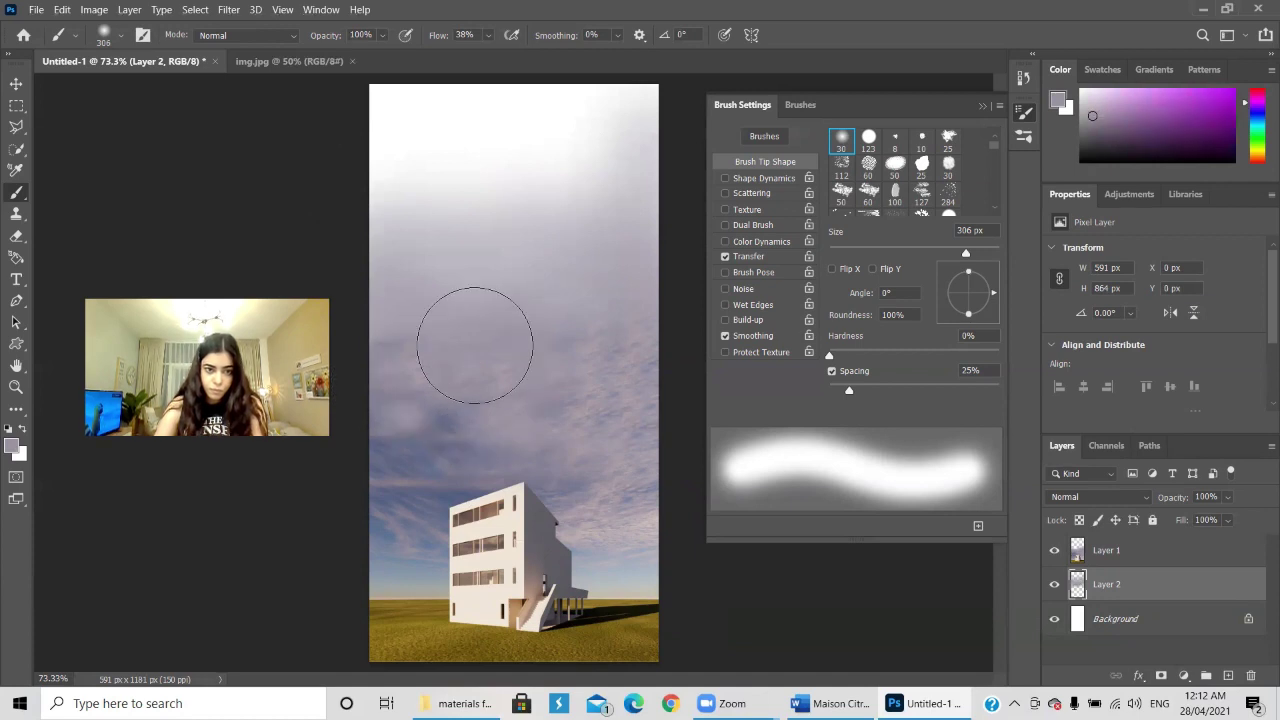
left_click(541, 356, "alt")
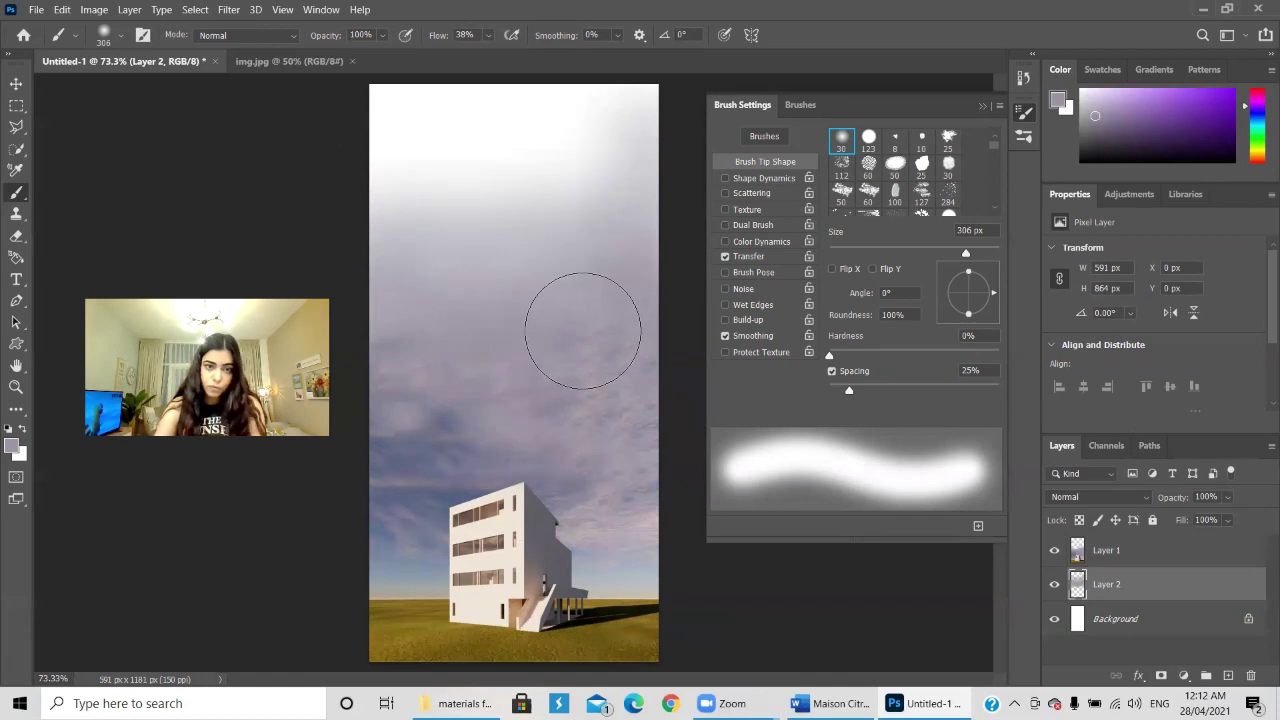
left_click_drag(372, 540, 410, 522)
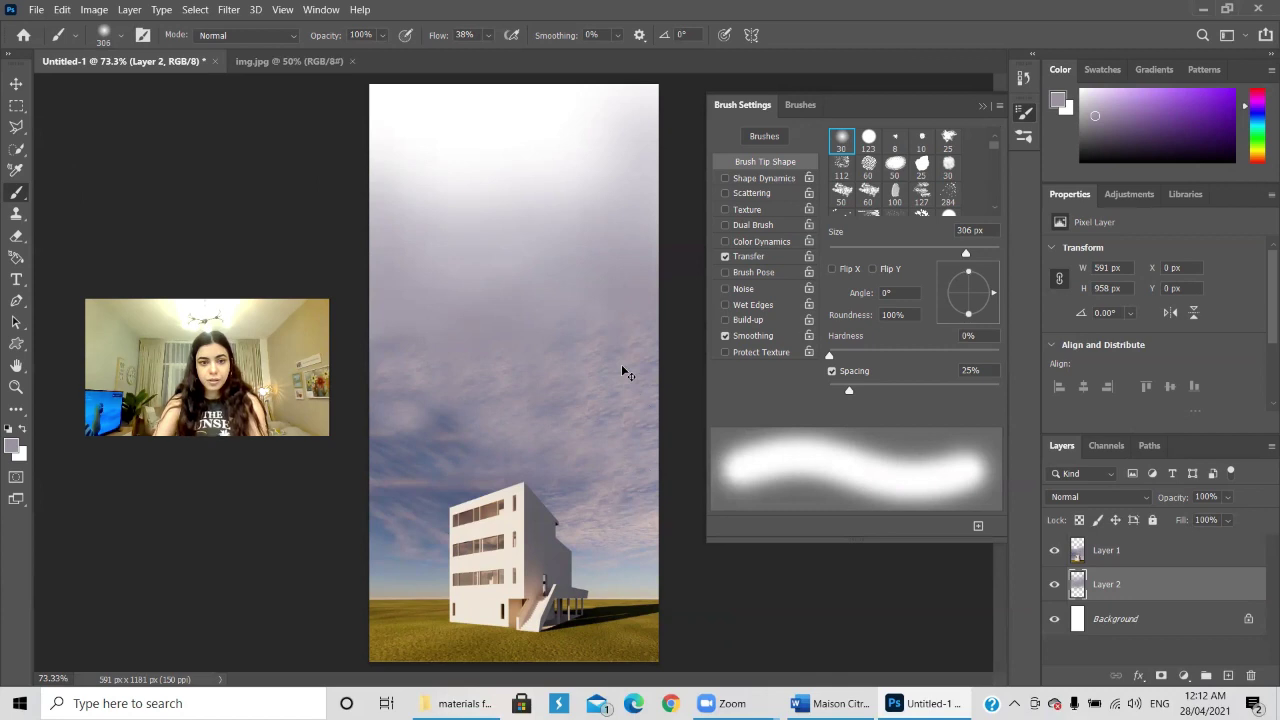
key("v")
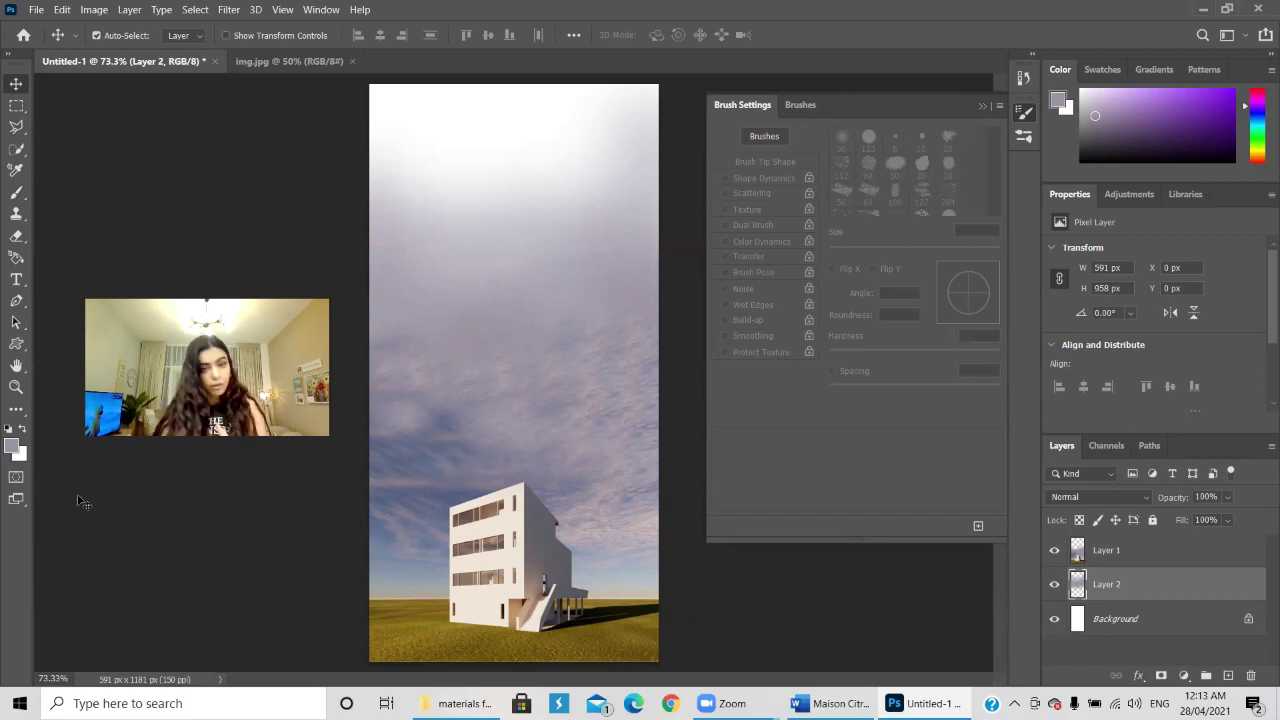
left_click(1024, 117)
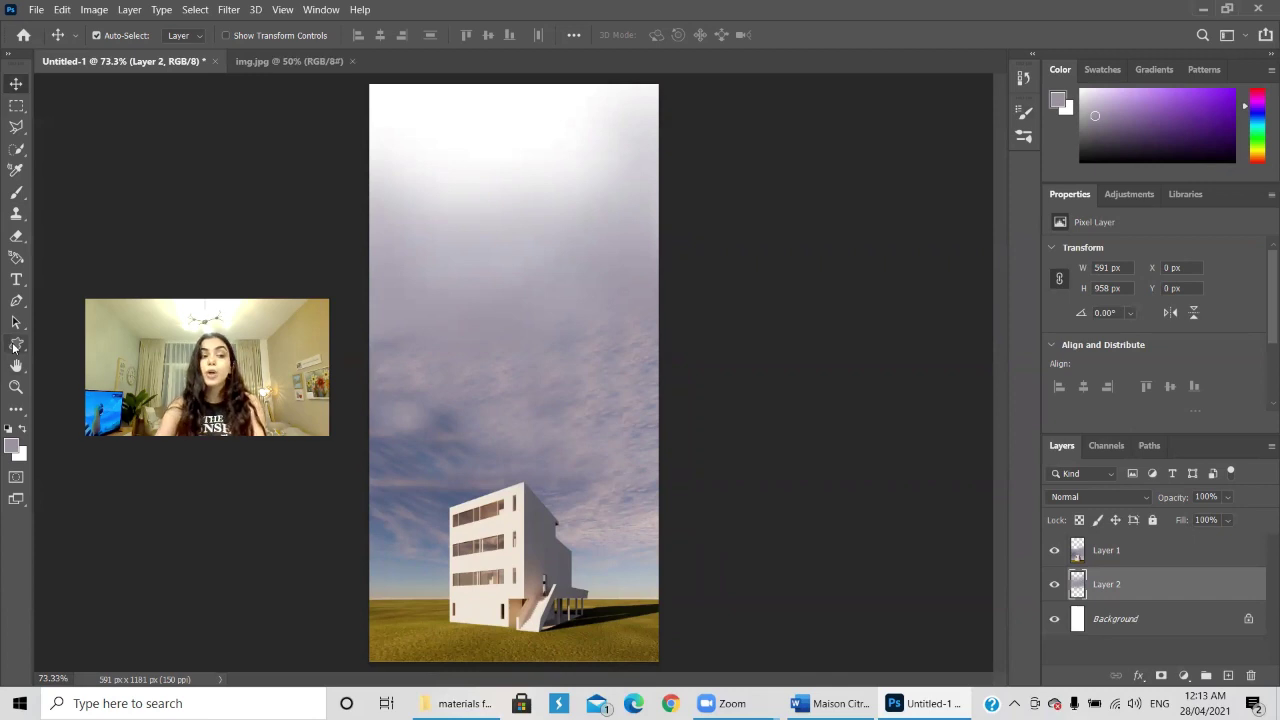
- Draw a light grey rectangle about 419 × 57 px at the poster's upper left edge
left_click_drag(14, 347, 52, 350)
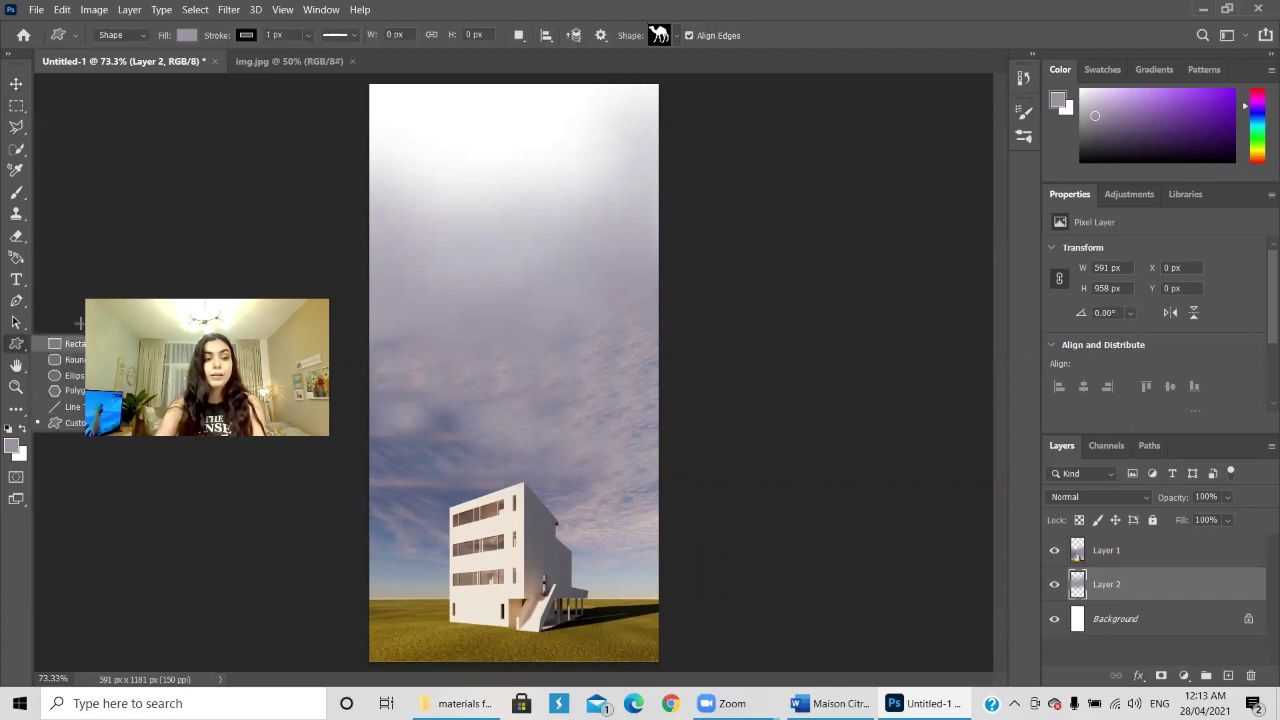
left_click(672, 242)
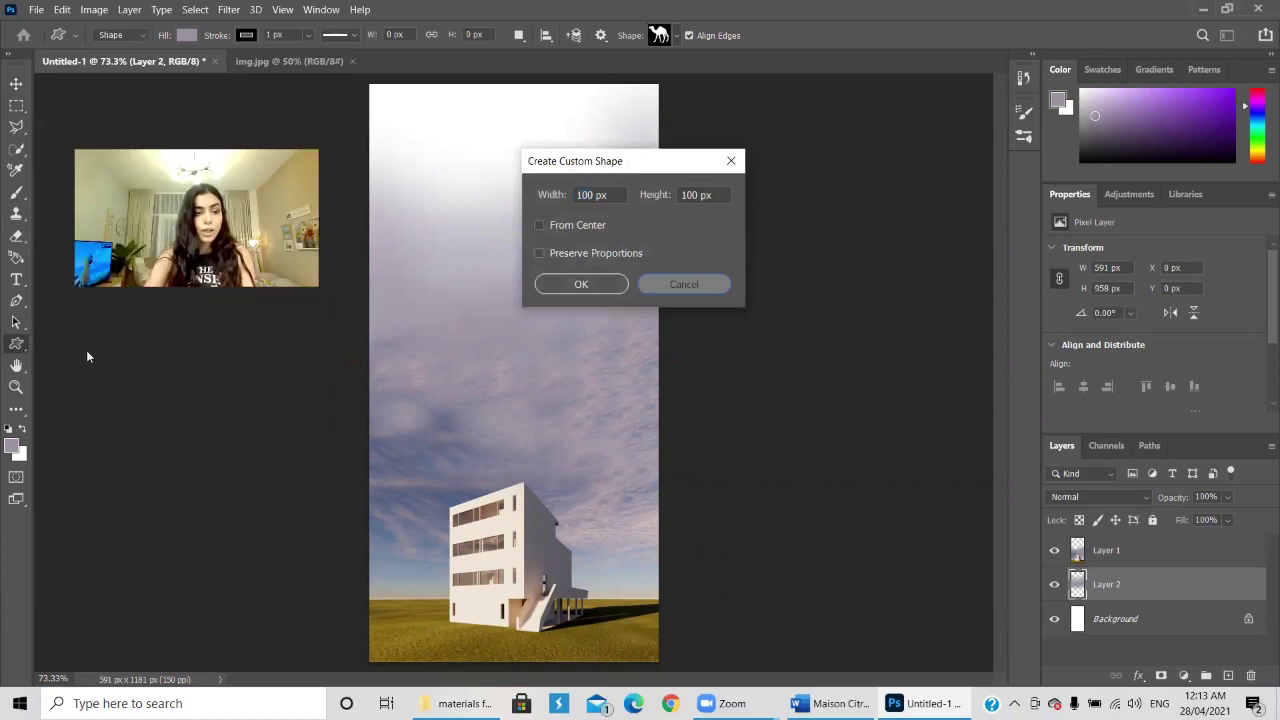
key("Escape")
left_click(91, 347)
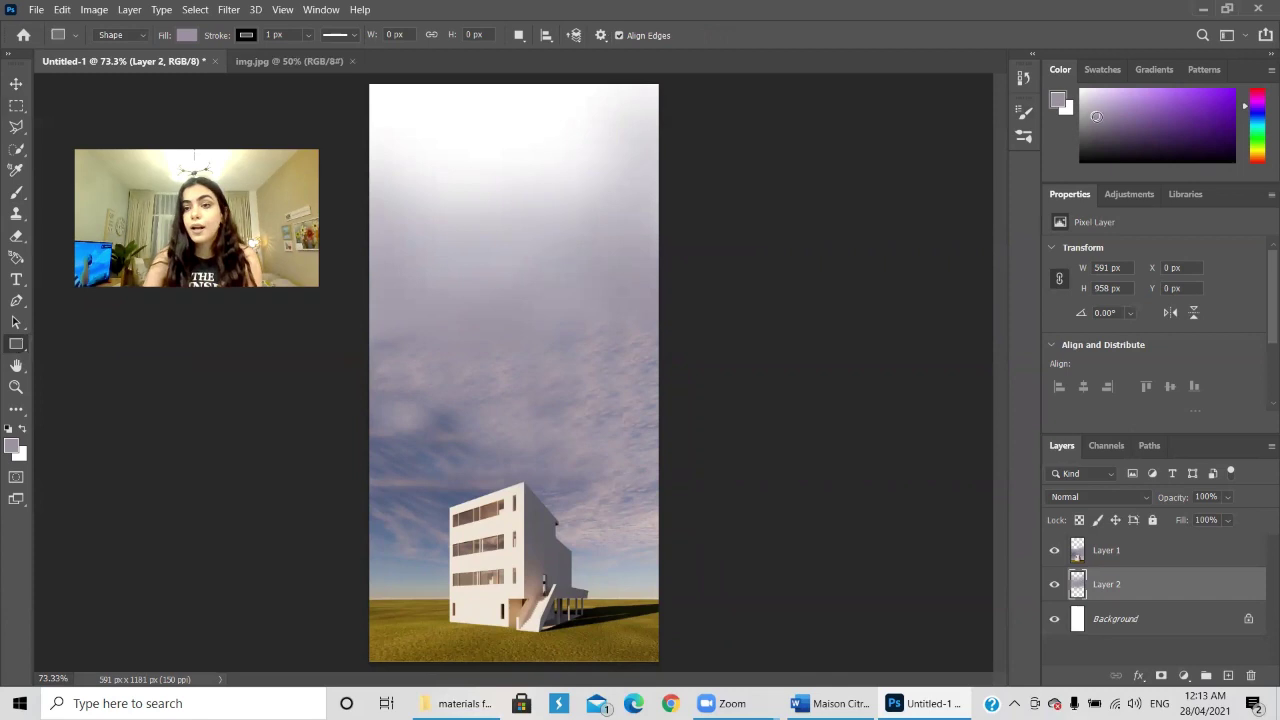
left_click_drag(1094, 114, 1080, 97)
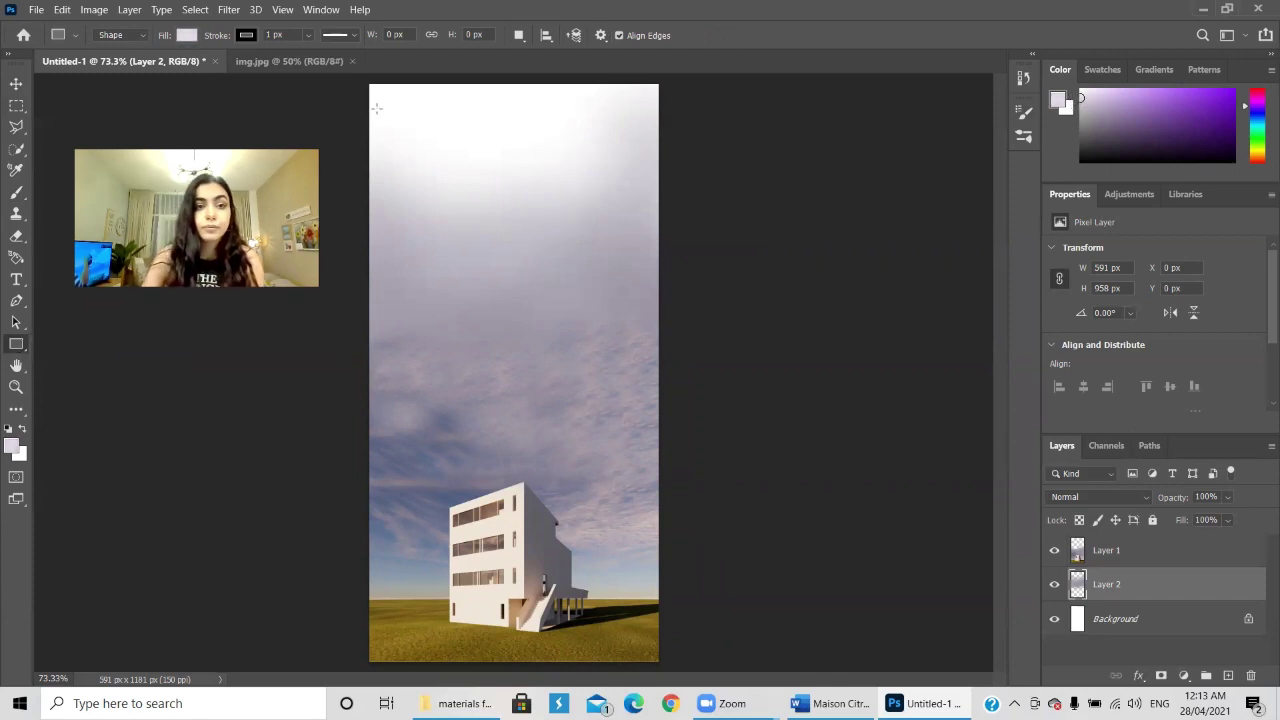
left_click_drag(368, 96, 571, 122)
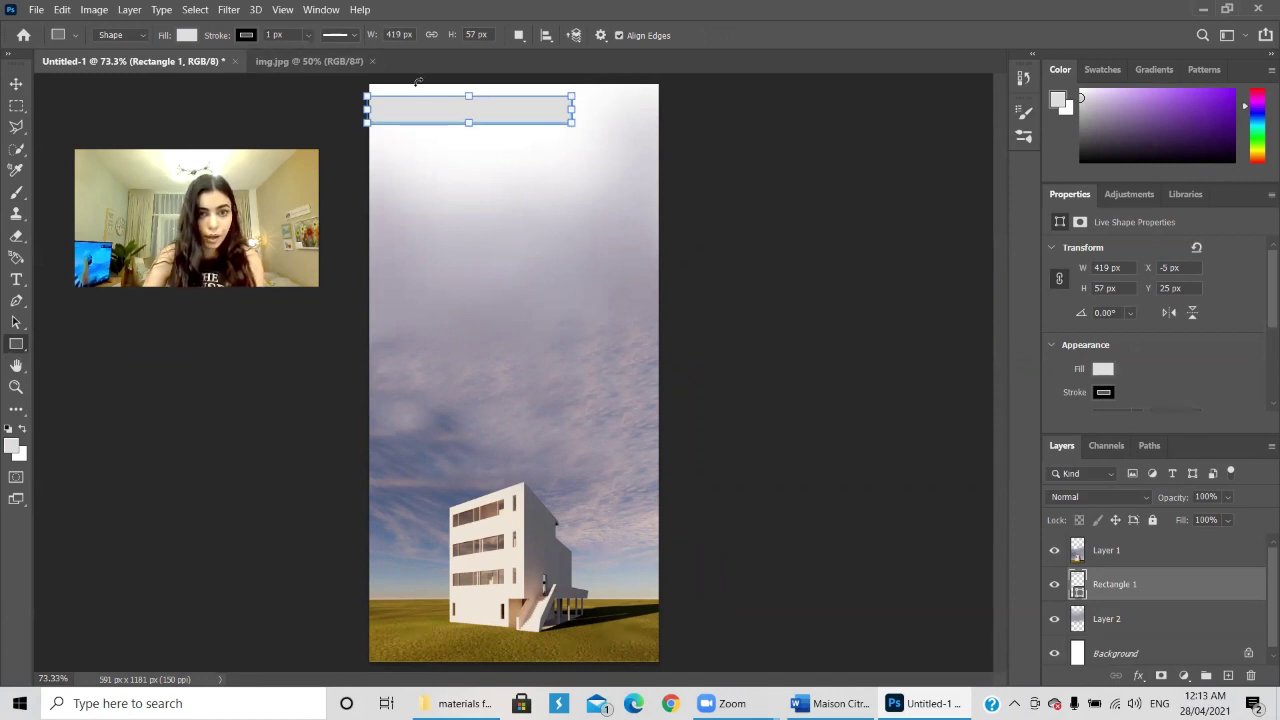
key("super")
key("super")
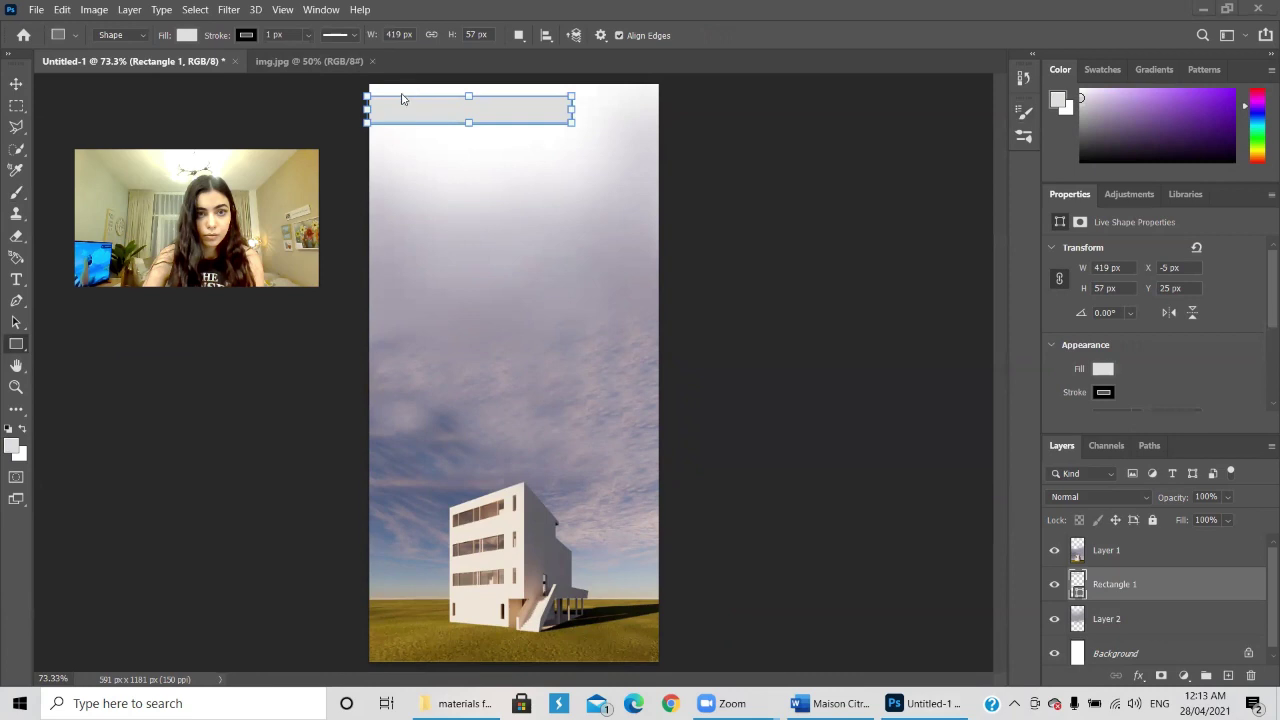
- Remove the outline of the grey rectangle by setting its stroke width to 0 px
left_click(15, 85)
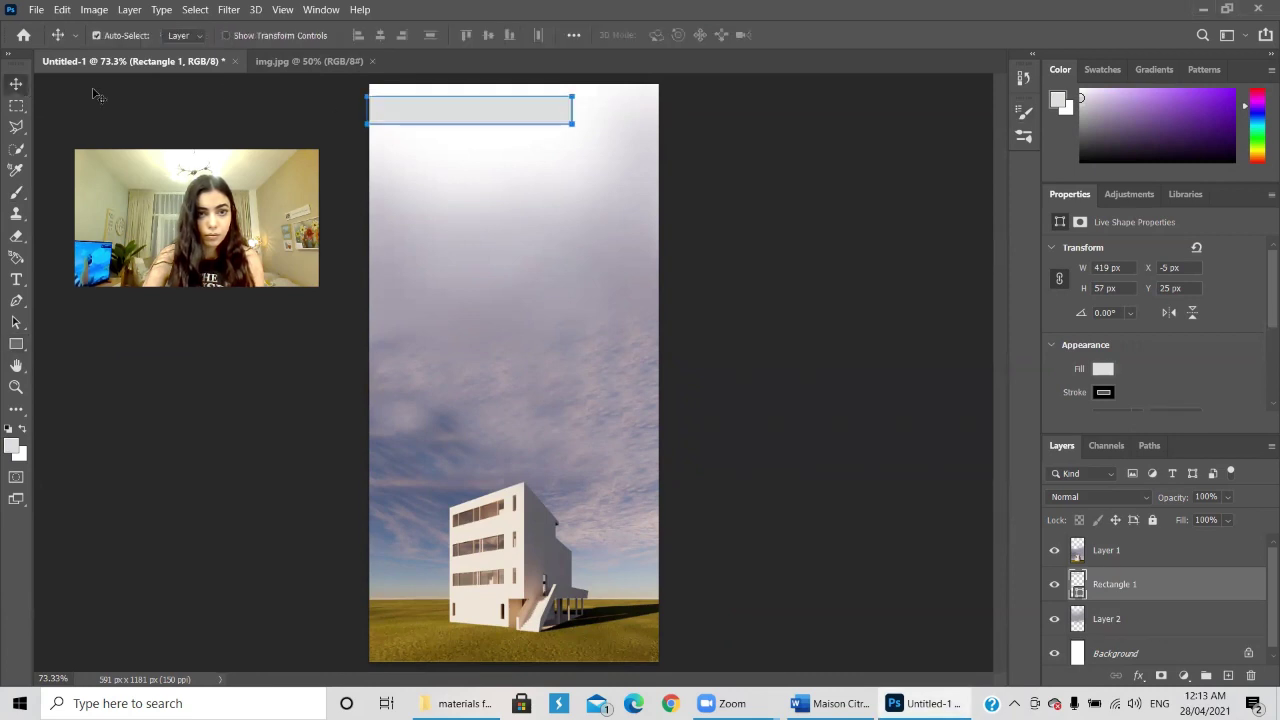
left_click(340, 103)
scroll(350, 115, "up", 3)
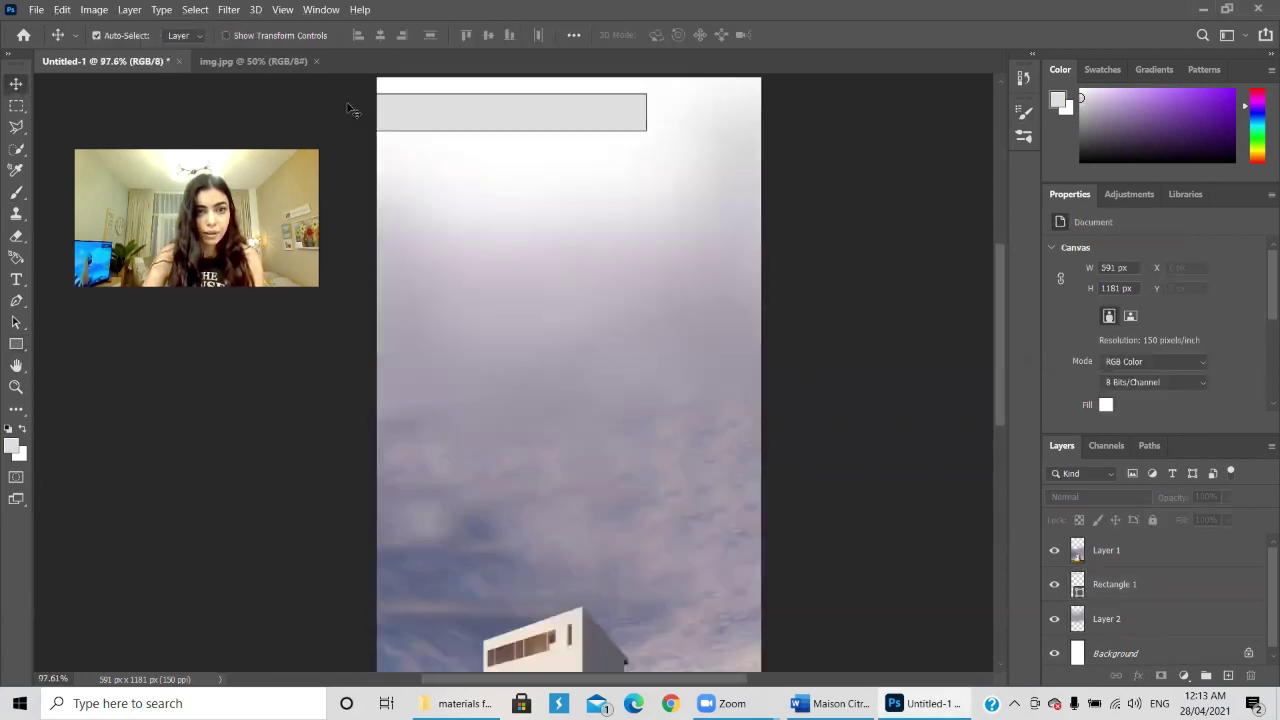
left_click(452, 110)
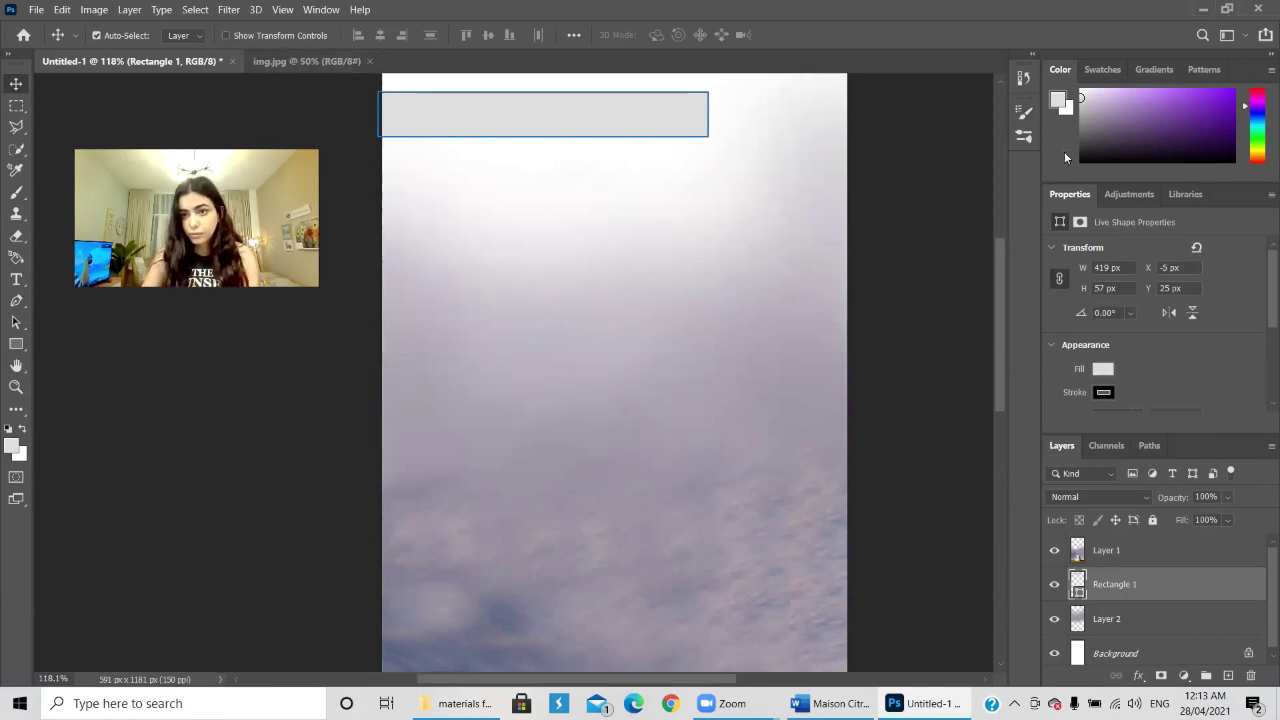
left_click(1105, 394)
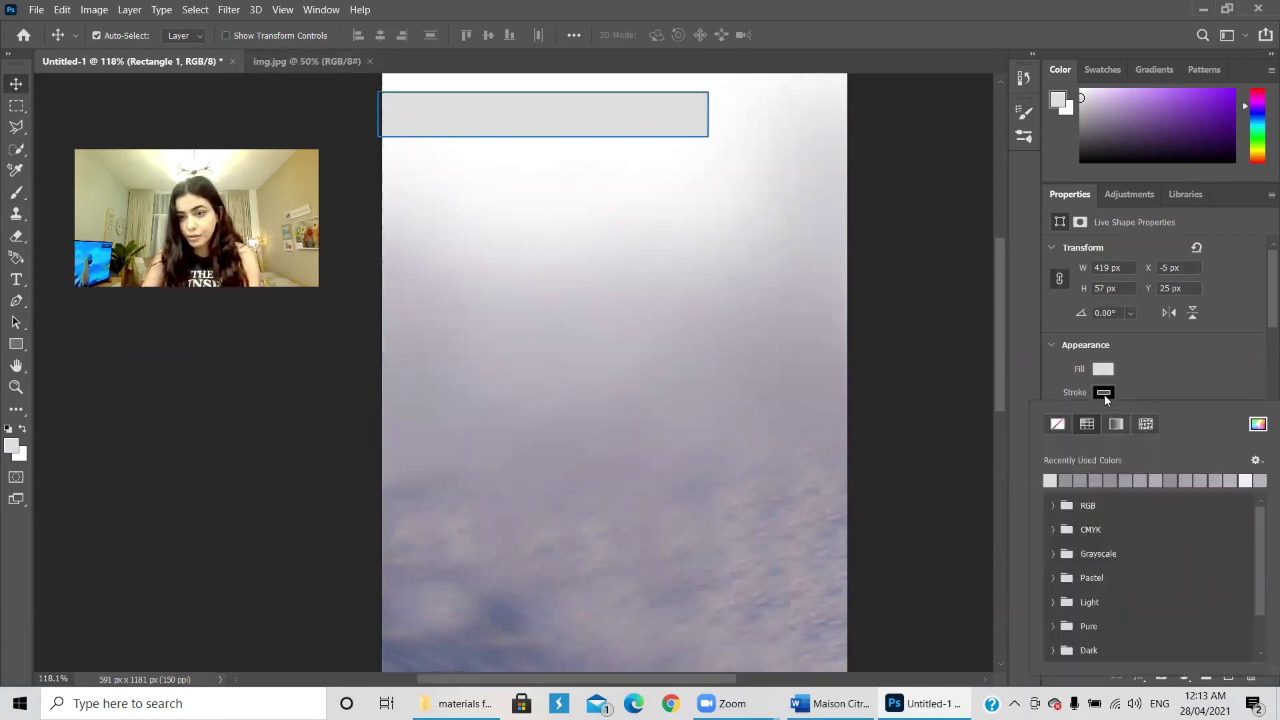
left_click(1128, 373)
scroll(1128, 372, "down", 1)
scroll(1128, 371, "down", 1)
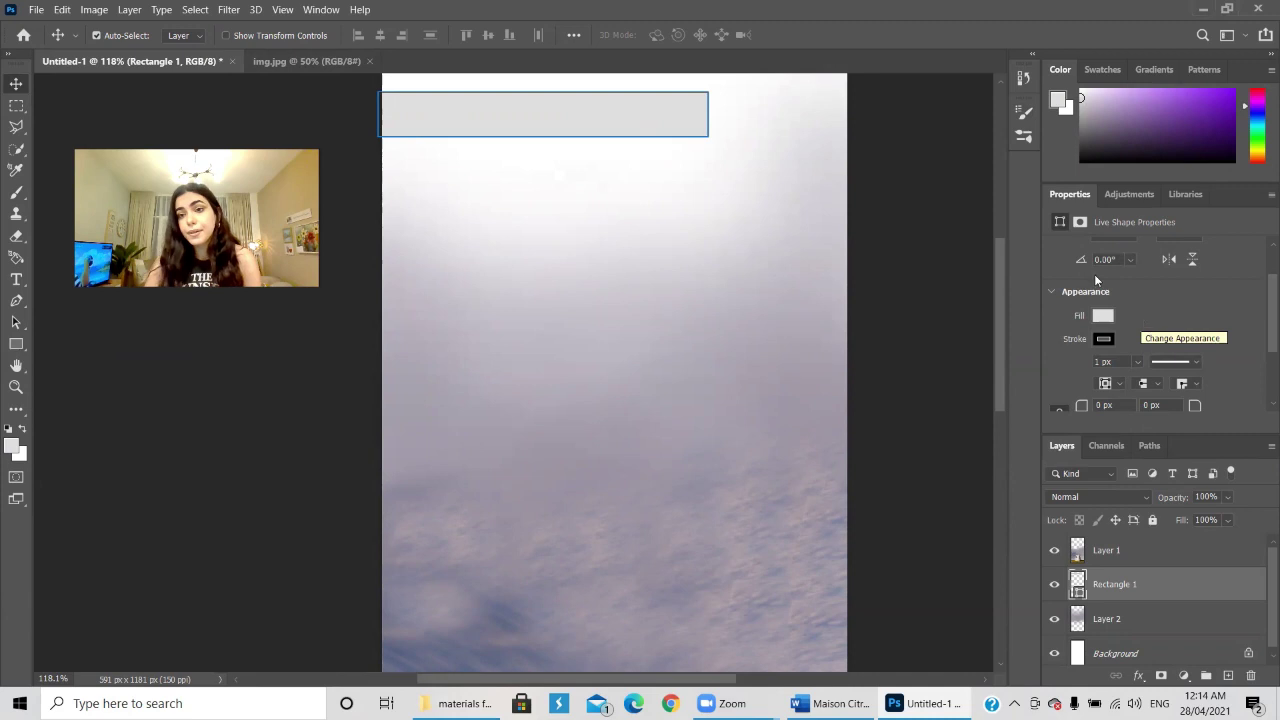
left_click(1136, 363)
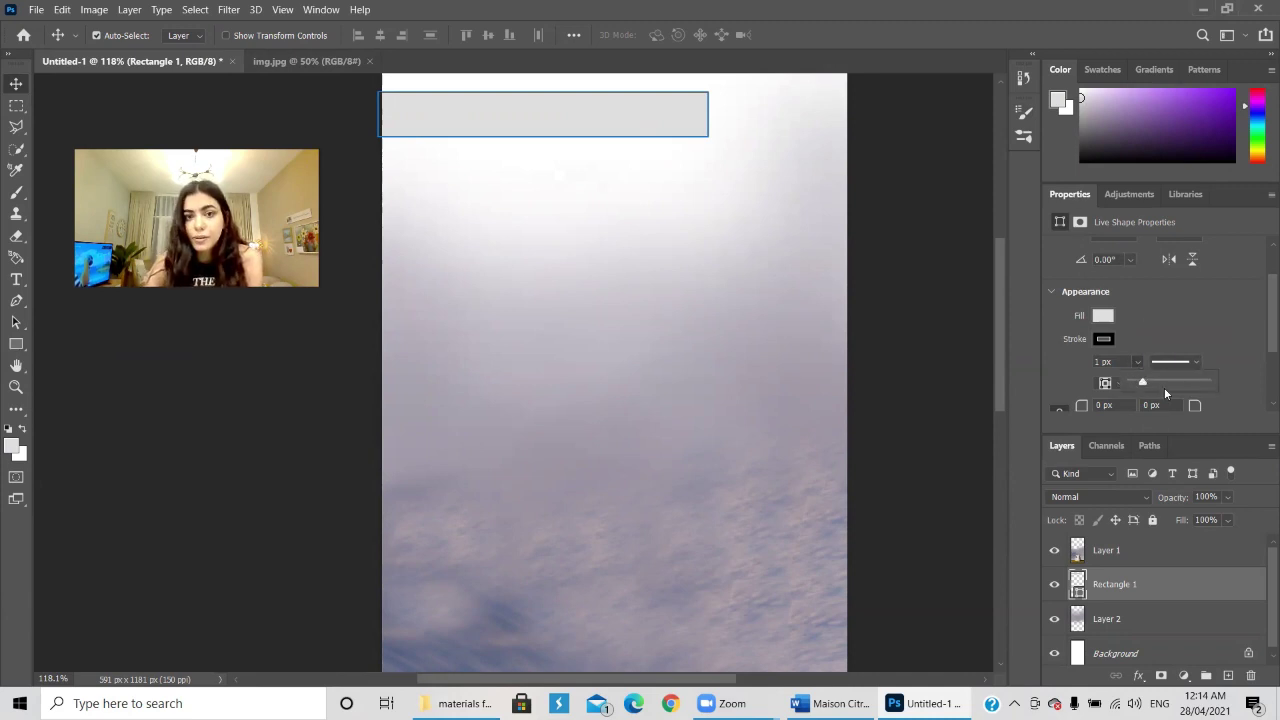
left_click(1177, 381)
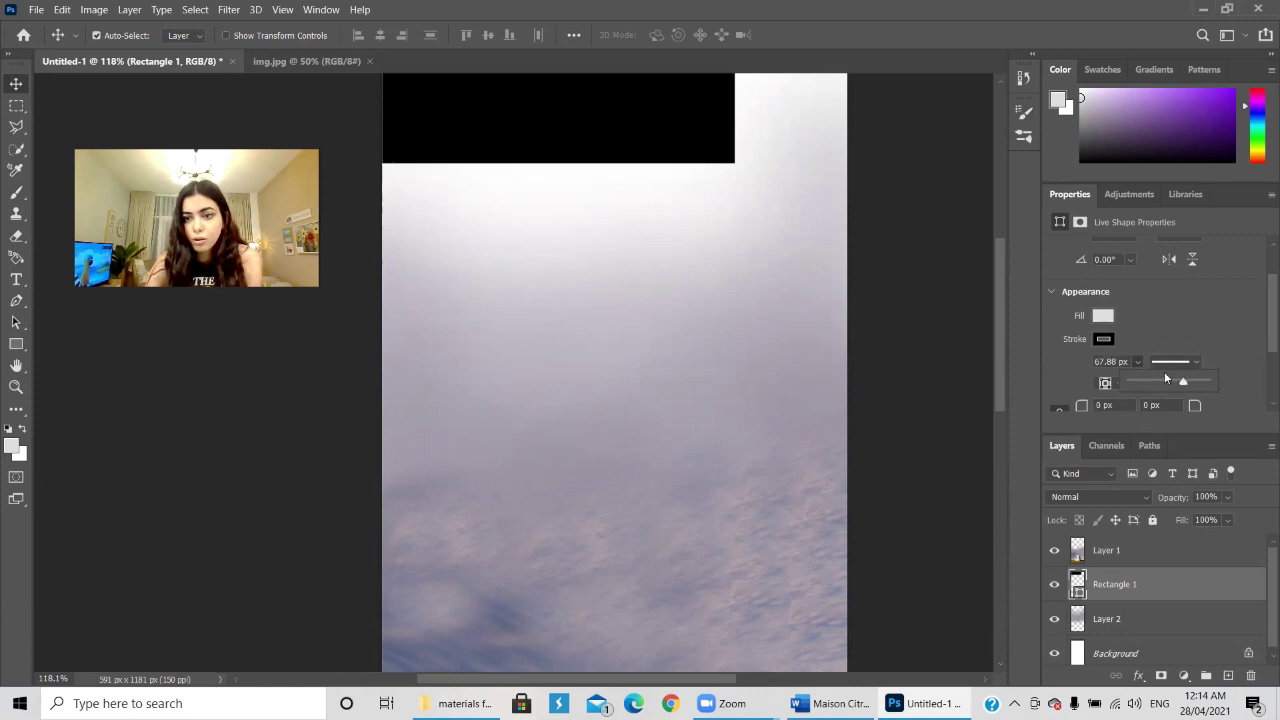
left_click_drag(1178, 383, 1124, 381)
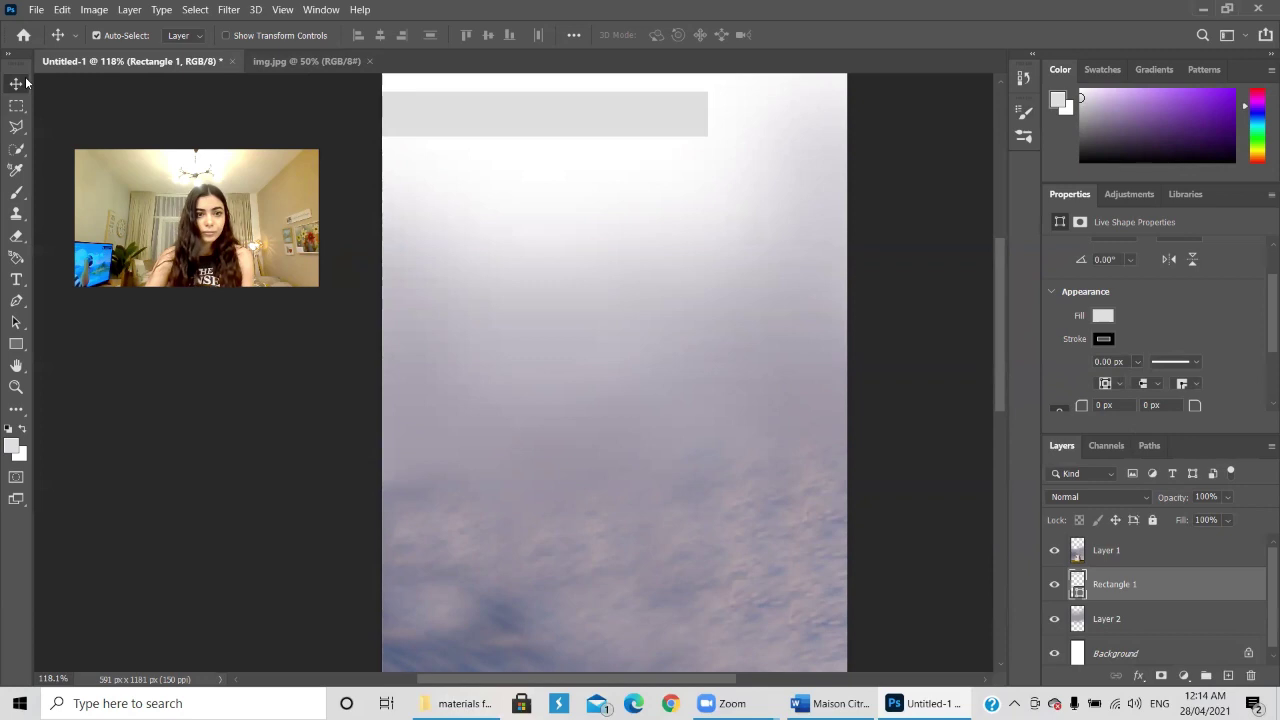
- Try to add a text on the grey rectangle and a text box about 445 × 74 px below it
left_click(16, 279)
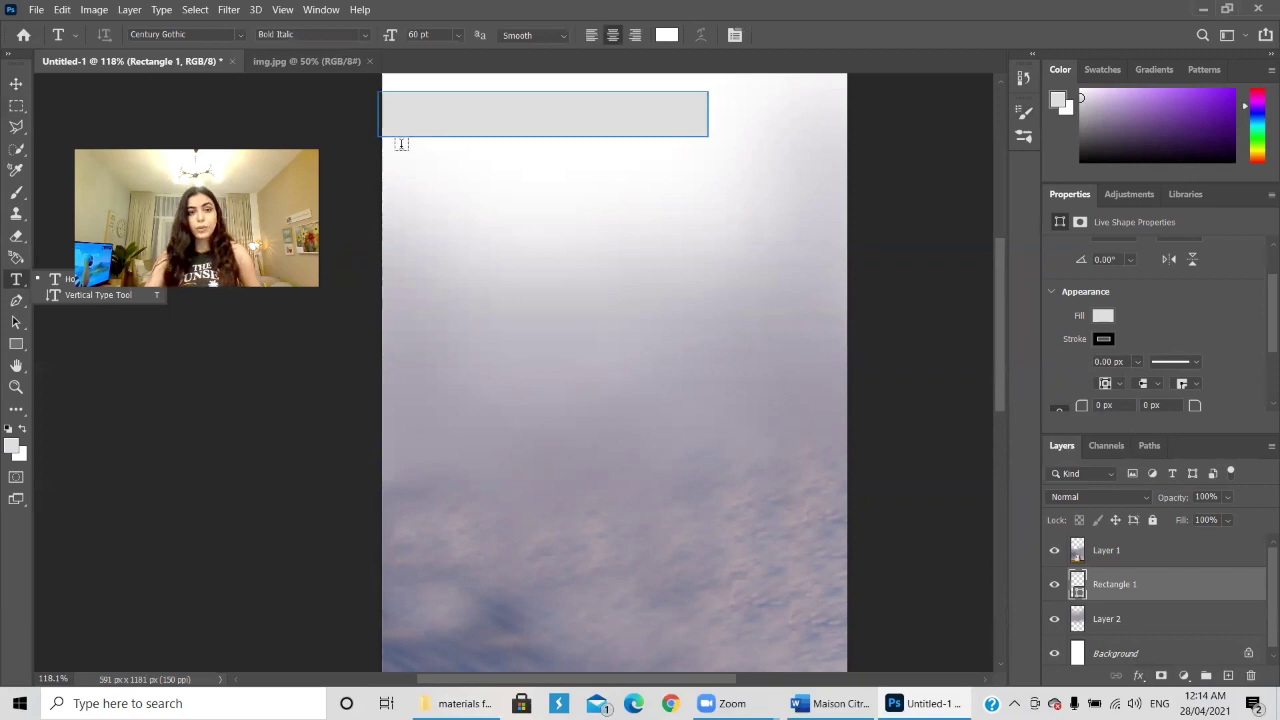
left_click(403, 121)
key("Escape")
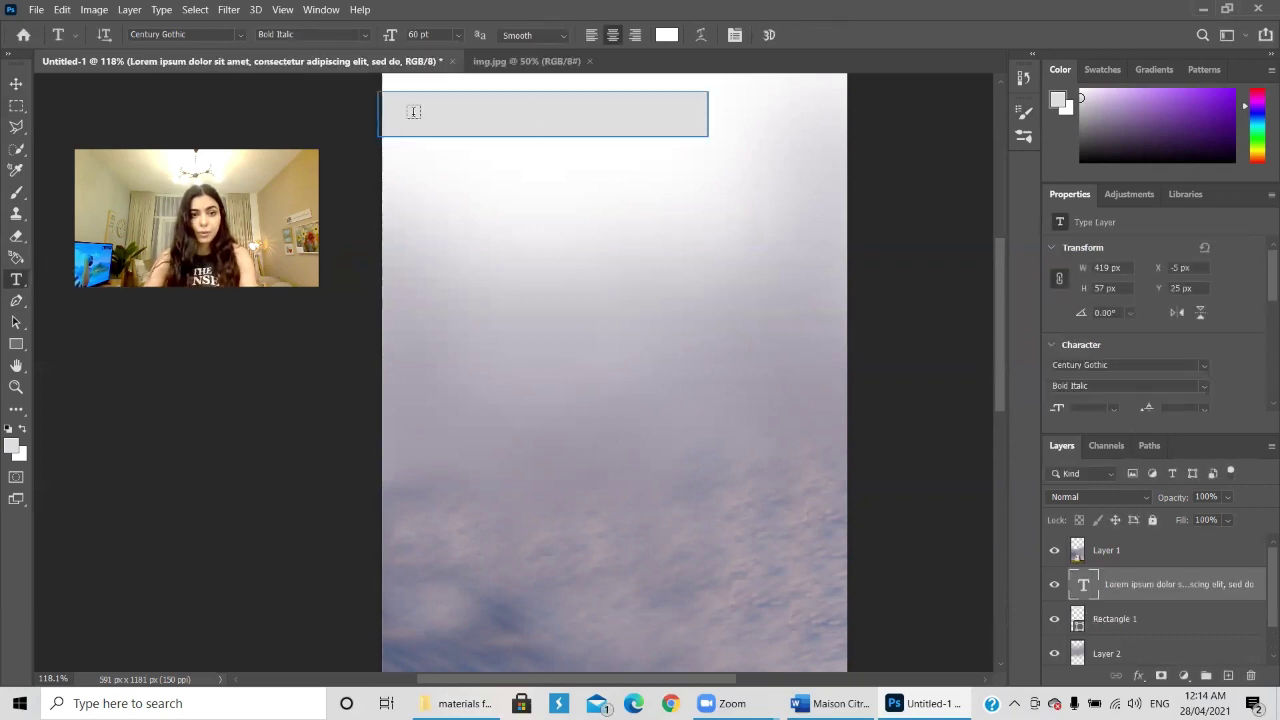
left_click_drag(384, 169, 731, 226)
left_click(18, 86)
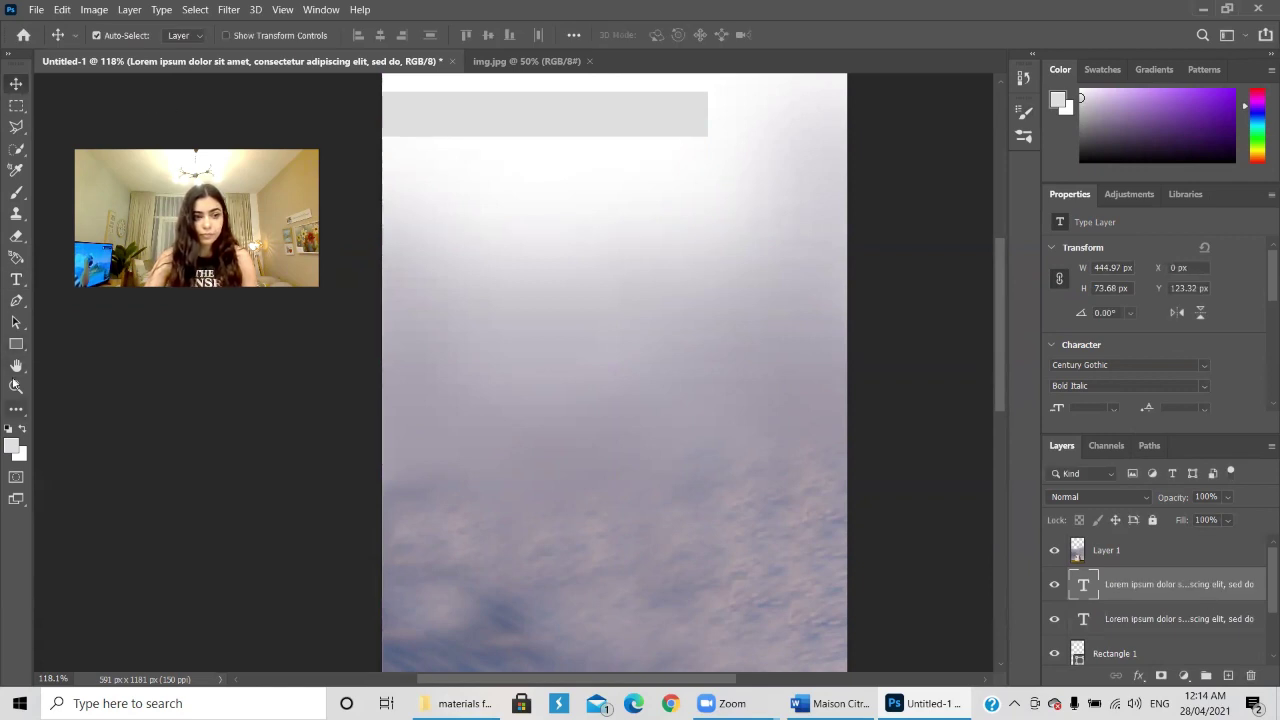
- Add a Lorem Ipsum placeholder text below the grey rectangle in black at 18 pt and move it toward the poster's middle
left_click(19, 282)
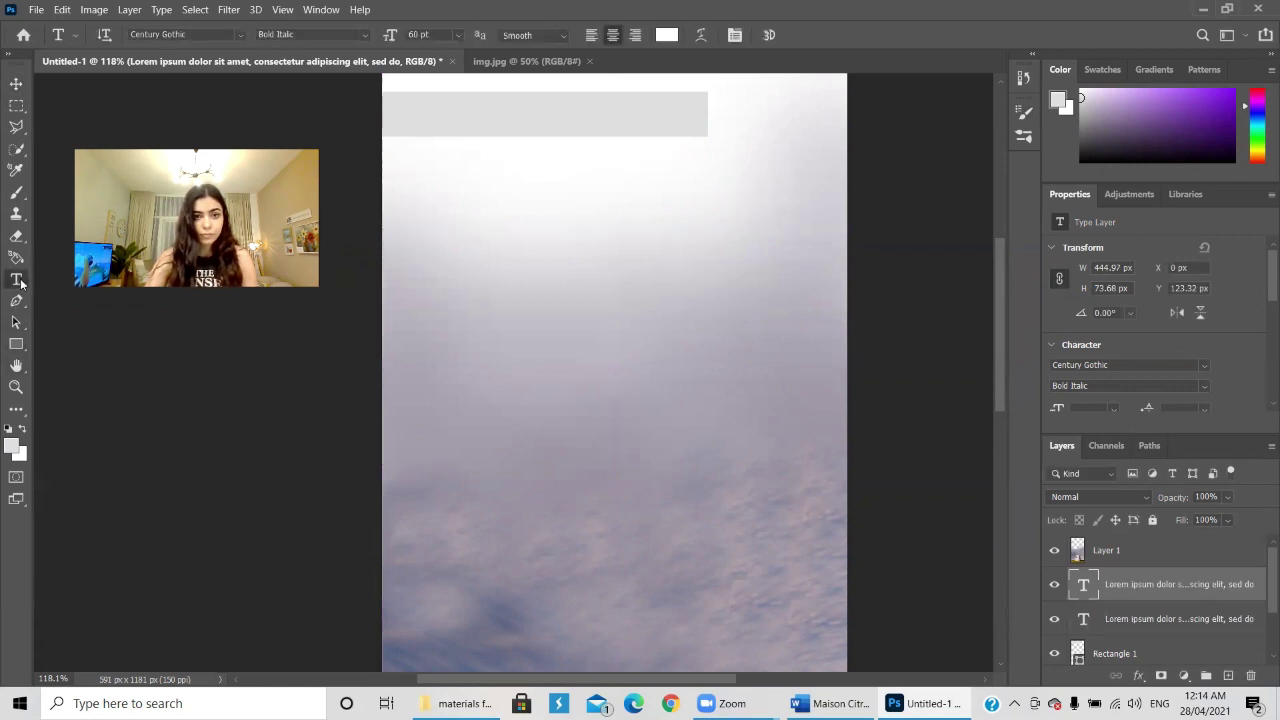
left_click(457, 165)
left_click(463, 120)
key("ctrl+a")
left_click(458, 35)
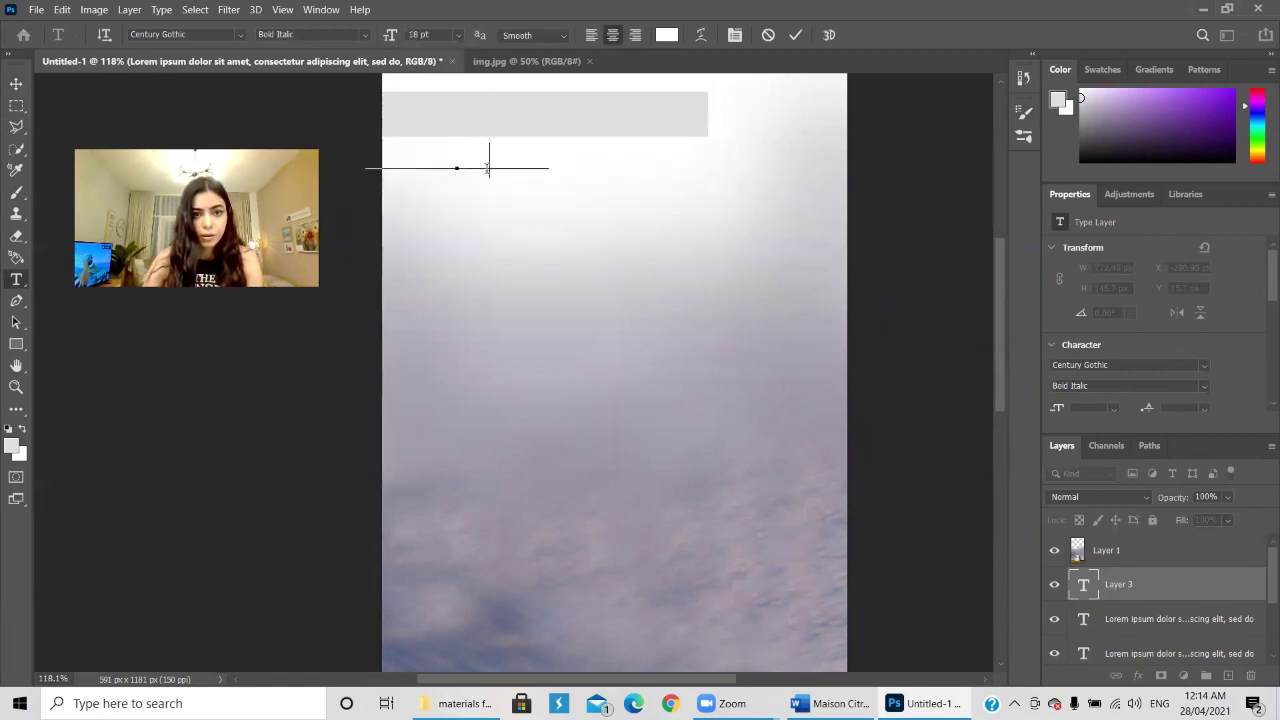
key("ctrl+a")
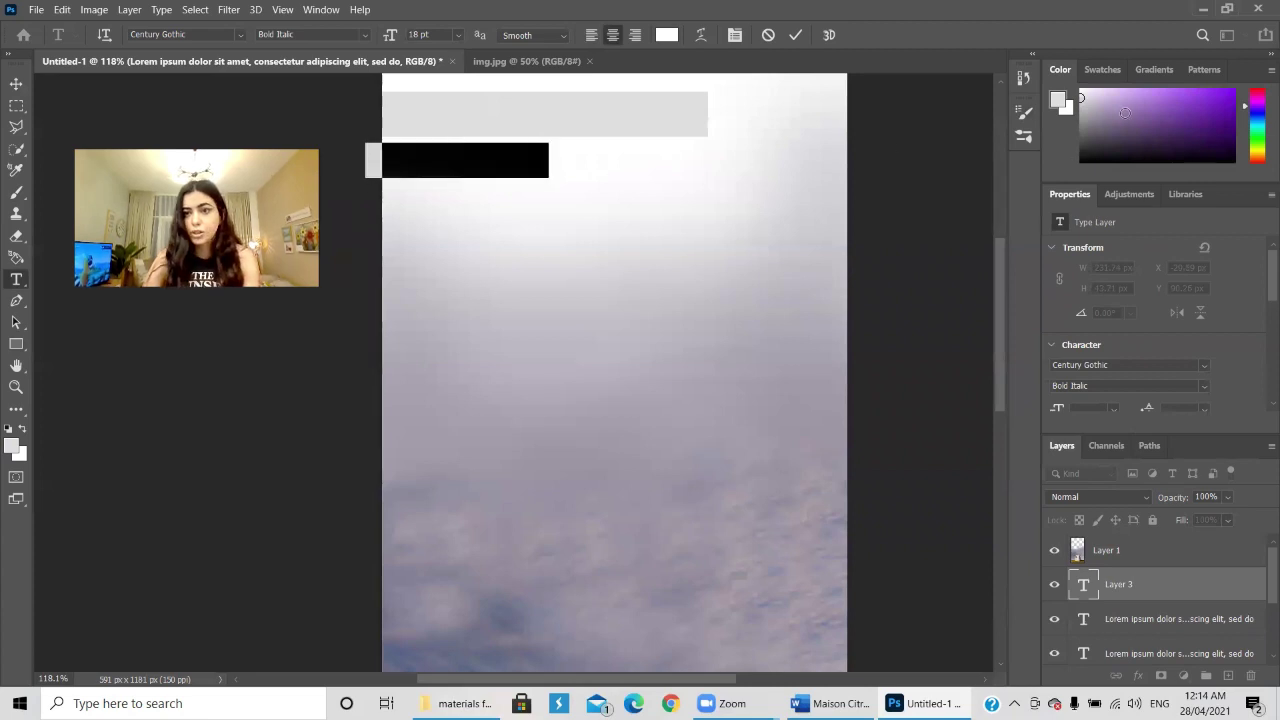
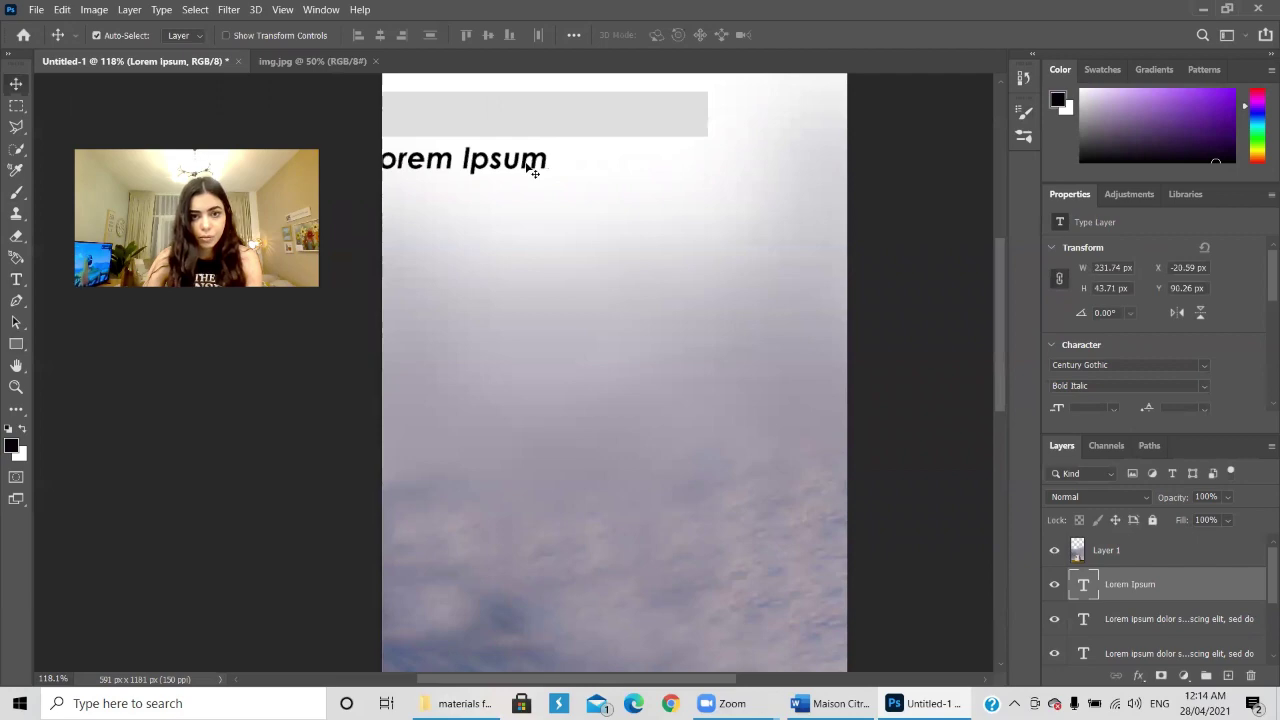
- Replace the placeholder text with the Maison Citröhan title, architect, year and location lines copied from the Word document Maison Citrohan.docx
left_click(17, 280)
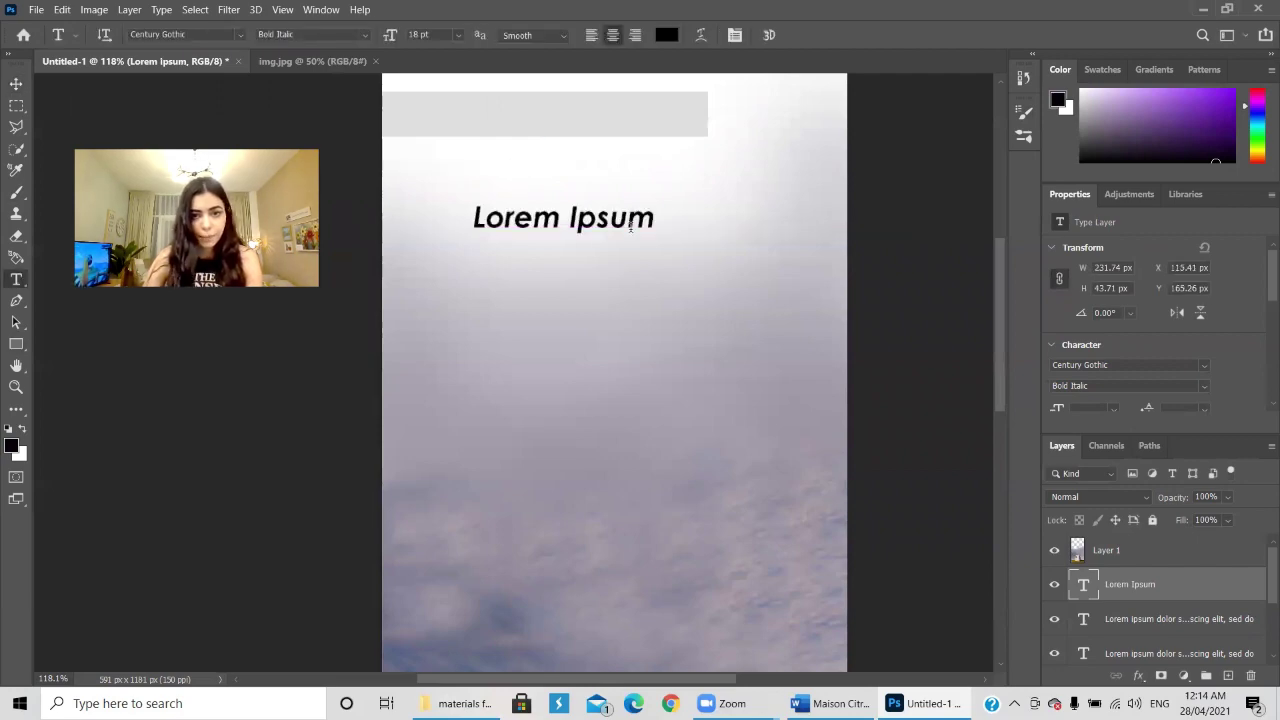
triple_click(630, 228)
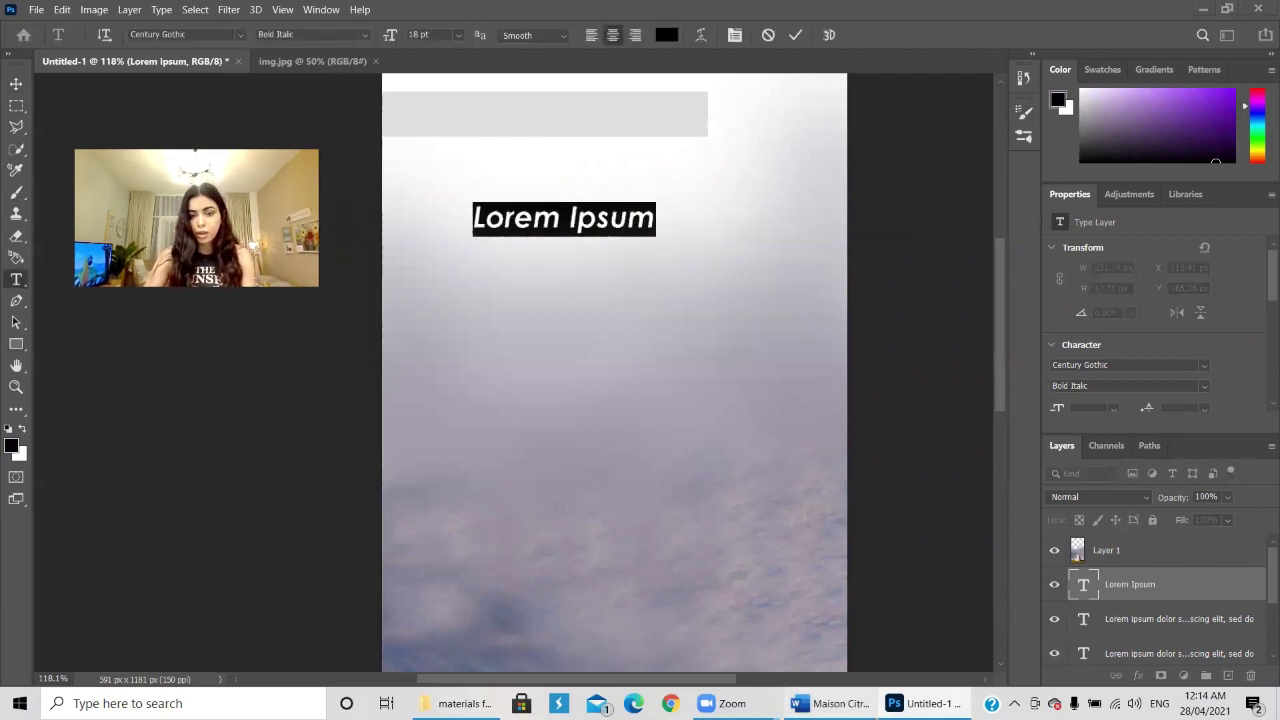
left_click(839, 703)
left_click_drag(407, 218, 600, 272)
key("ctrl+c")
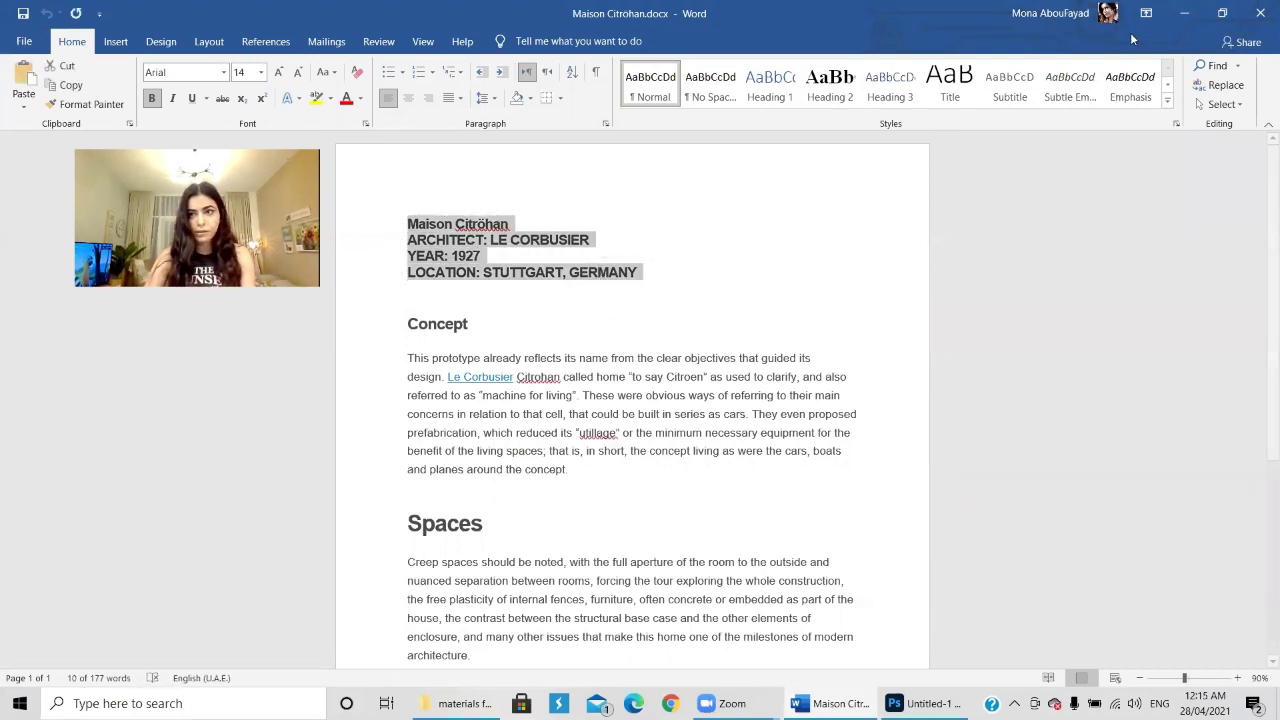
left_click(1184, 13)
left_click(531, 218)
key("ctrl+a")
key("ctrl+v")
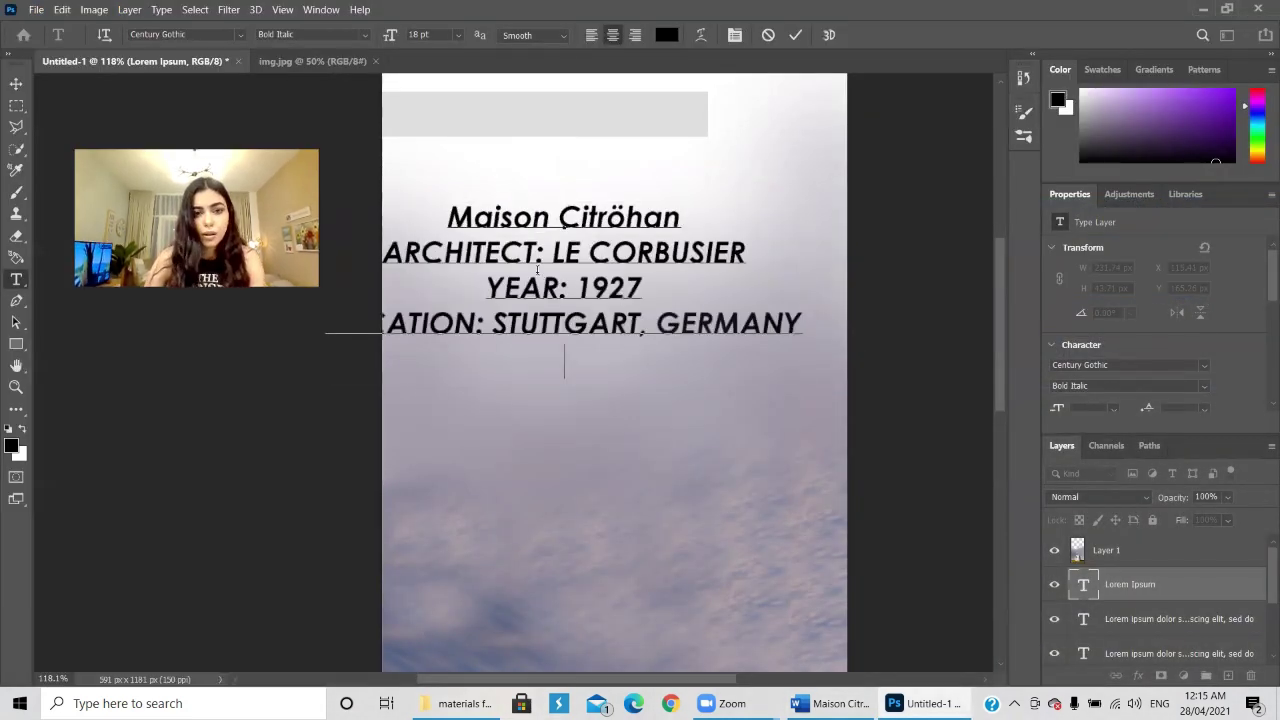
- Left-align all the project text lines and set their font size to 11 pt
key("ctrl+a")
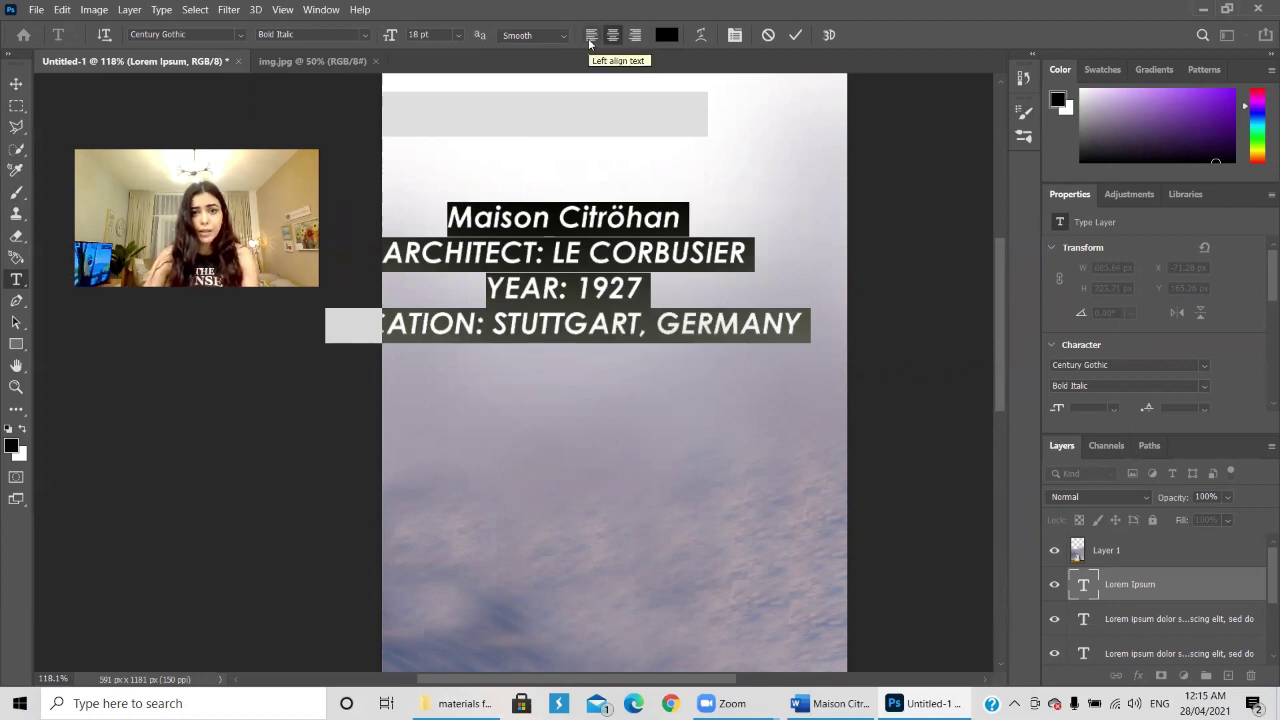
left_click(590, 36)
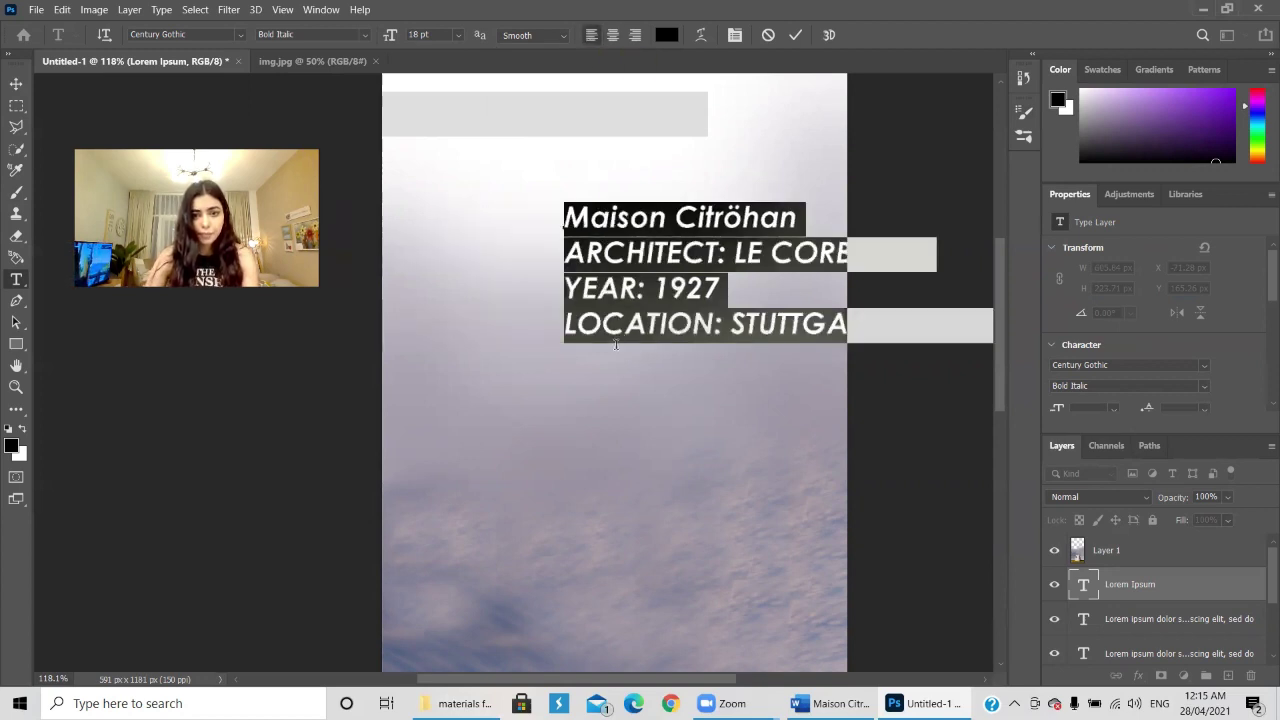
left_click(457, 36)
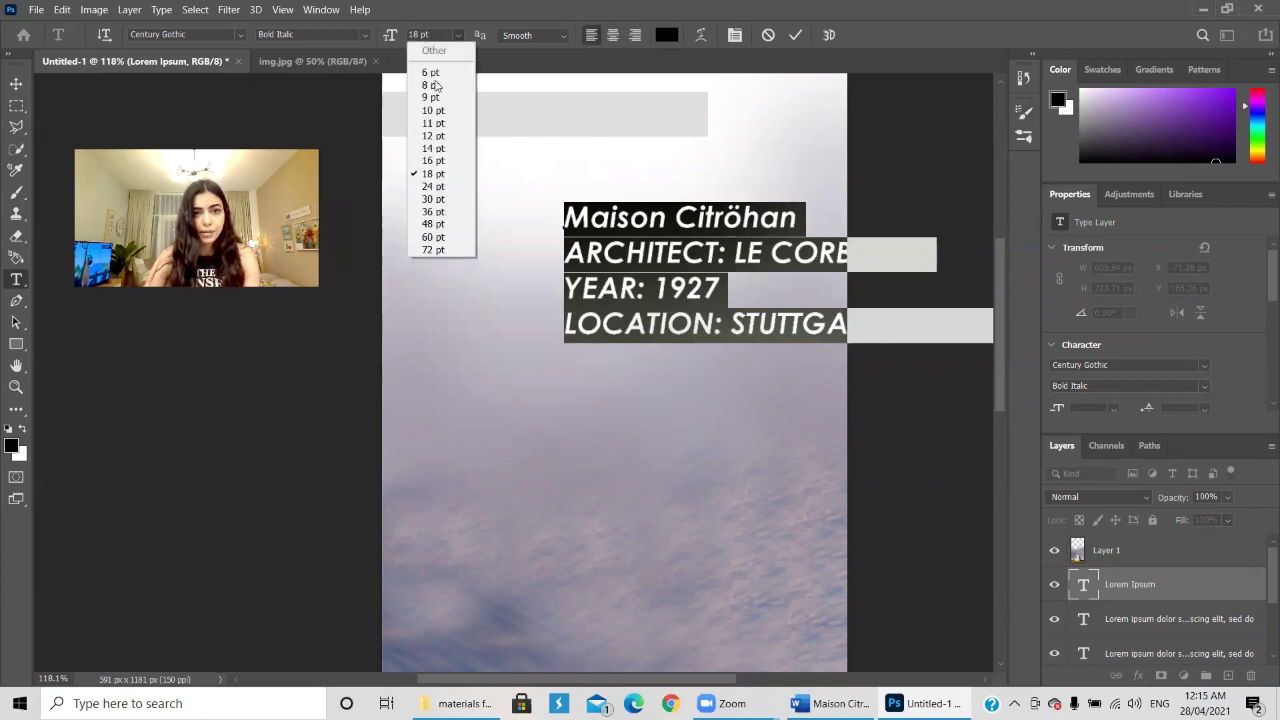
left_click(450, 161)
left_click(459, 36)
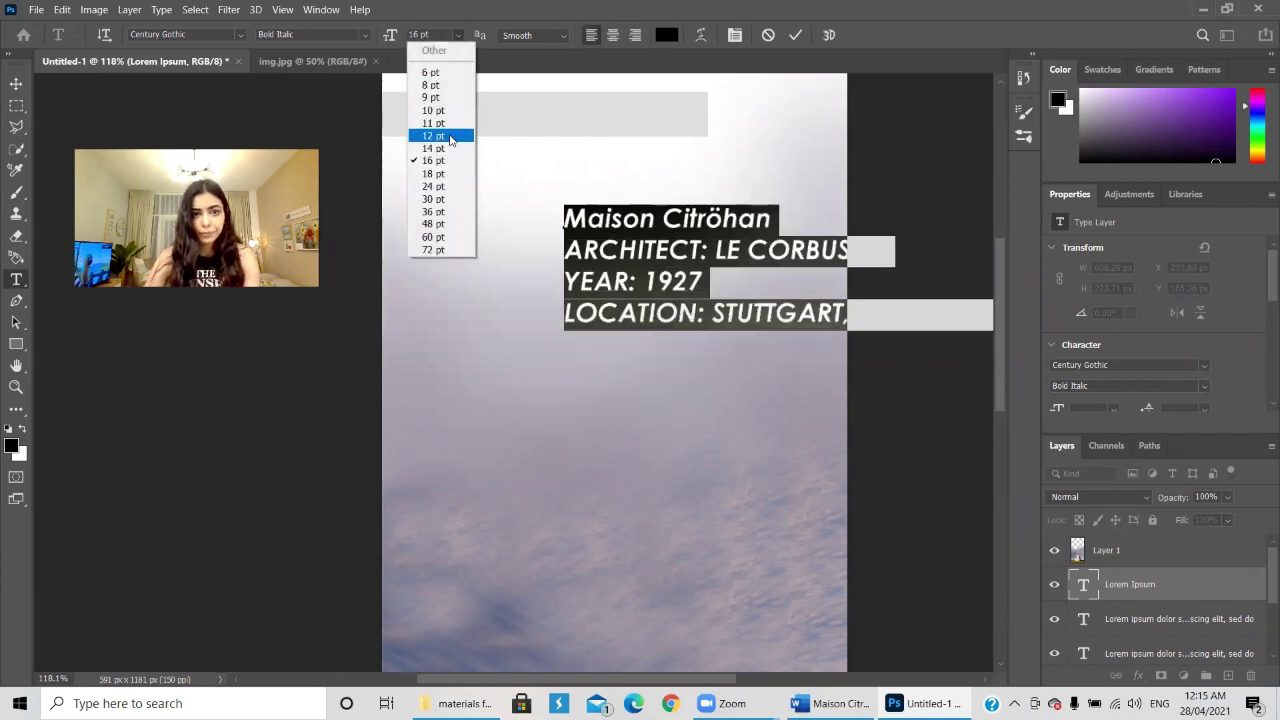
left_click(445, 132)
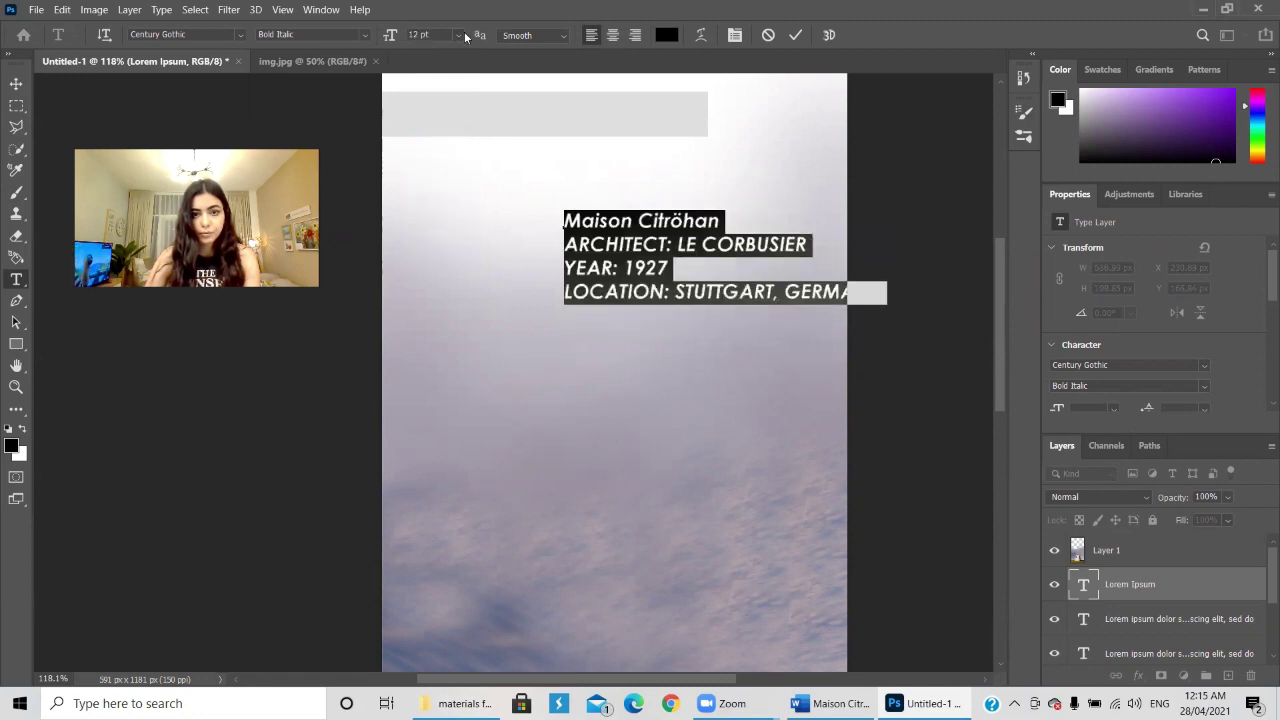
left_click(460, 36)
left_click(445, 123)
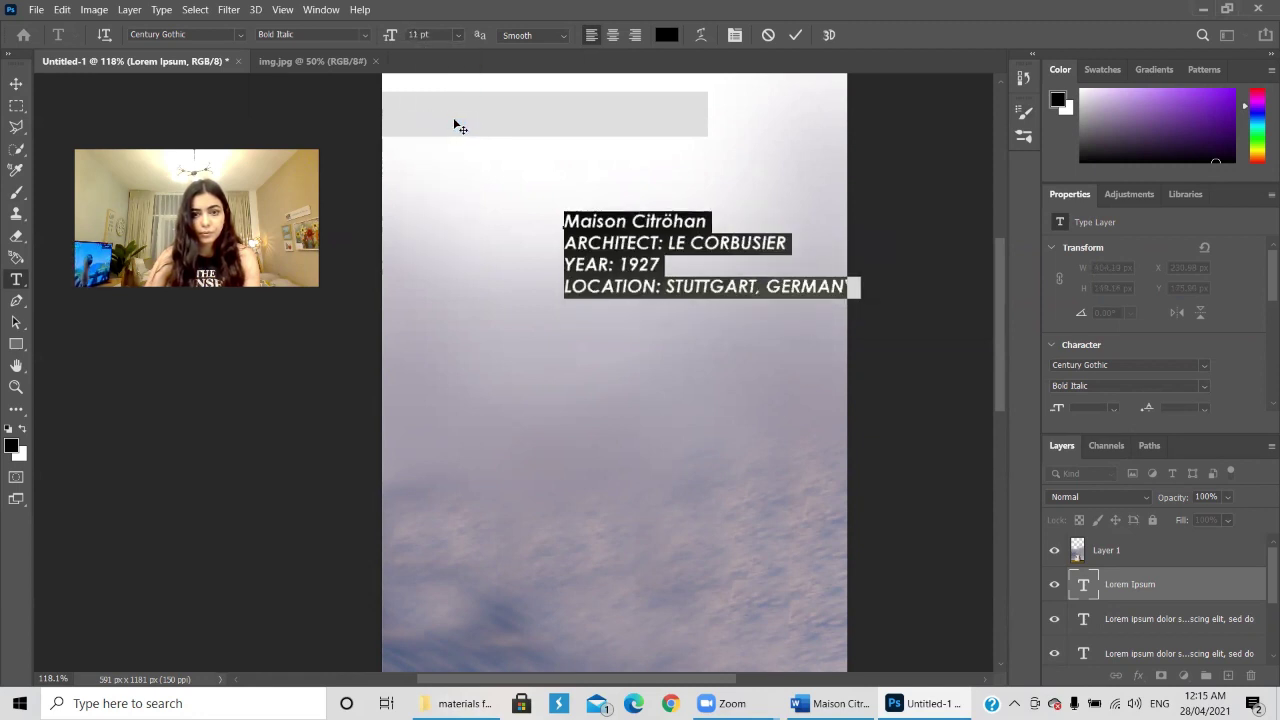
- Preview several typefaces on the project text and set its font to Californian FB
left_click(240, 35)
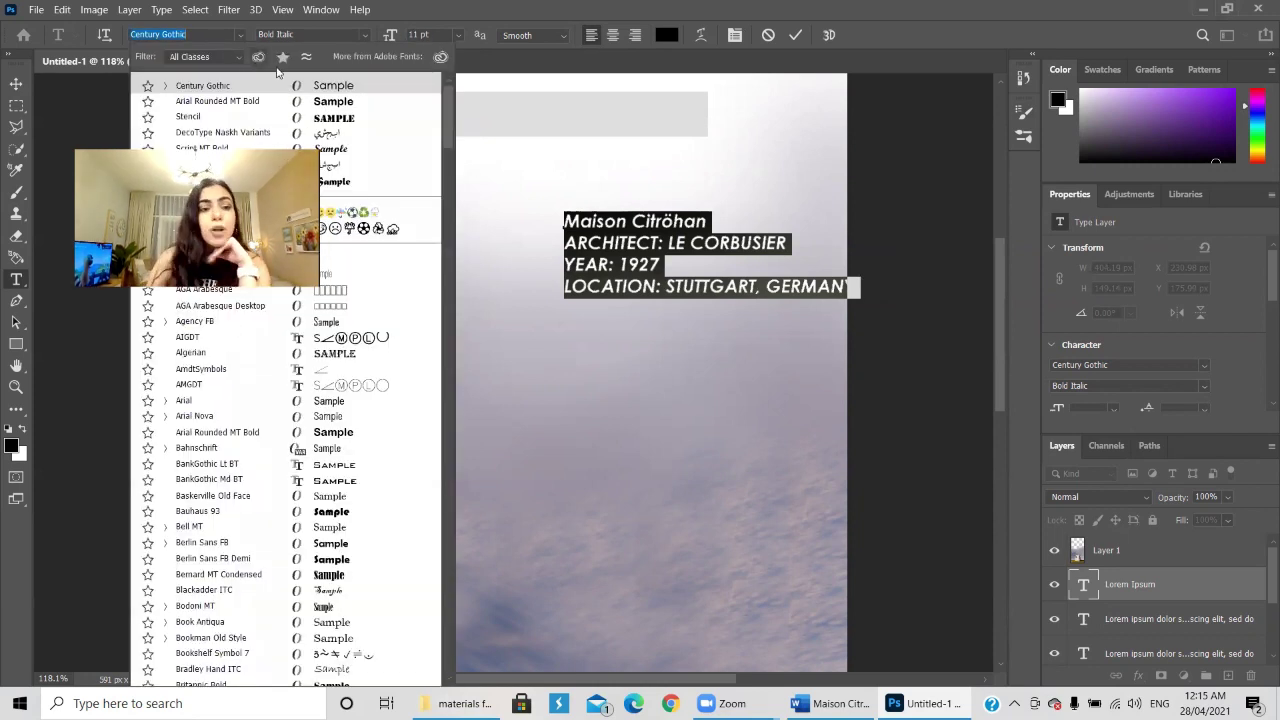
key("Down")
key("Down")
key("Down")
key("Down")
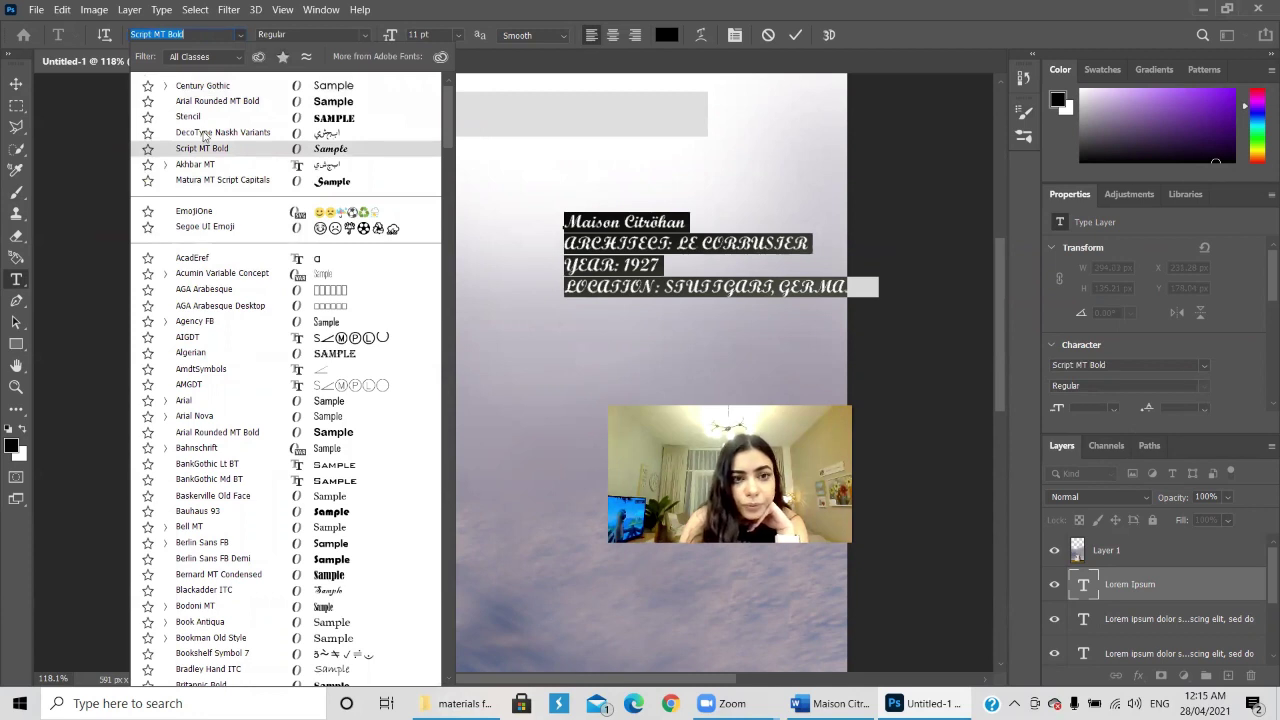
key("Up")
key("Up")
key("Up")
key("Down")
key("Down")
key("Down")
key("Down")
key("Down")
key("Down")
key("Down")
key("Down")
key("Down")
key("Down")
key("Down")
key("Down")
key("Down")
key("Down")
key("Down")
key("Down")
key("Down")
key("Down")
key("Down")
key("Down")
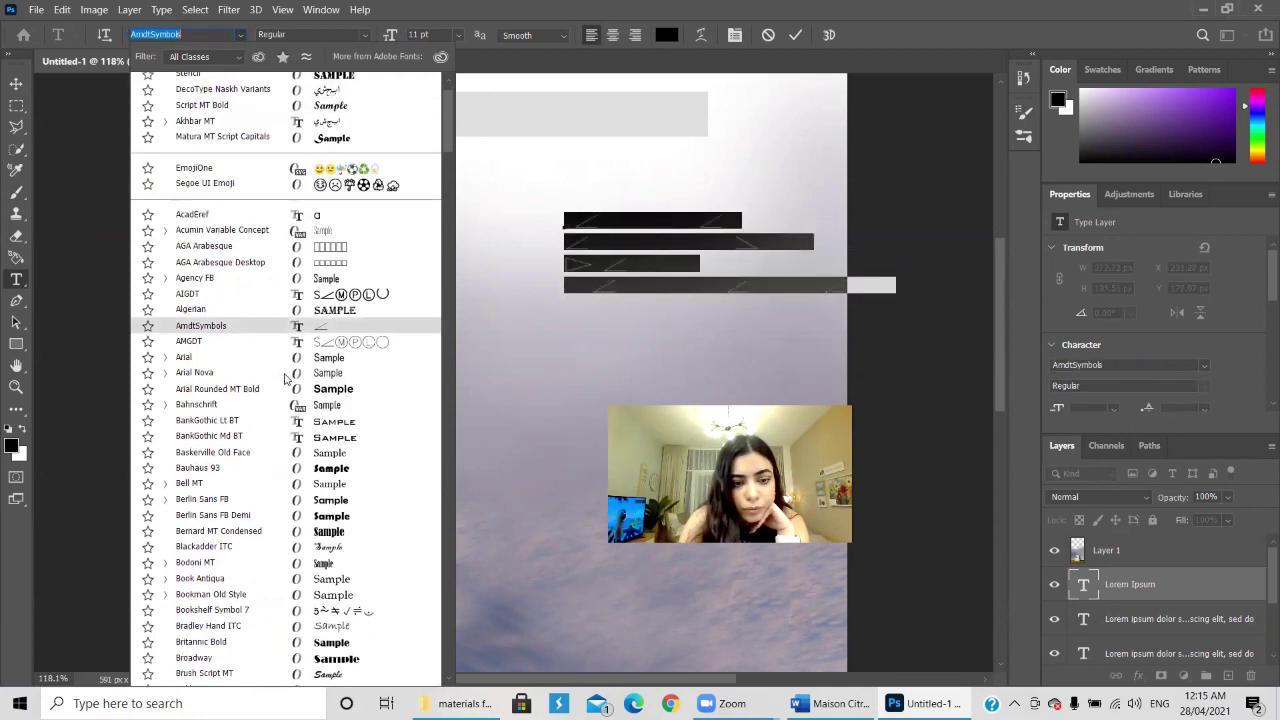
key("Up")
key("Up")
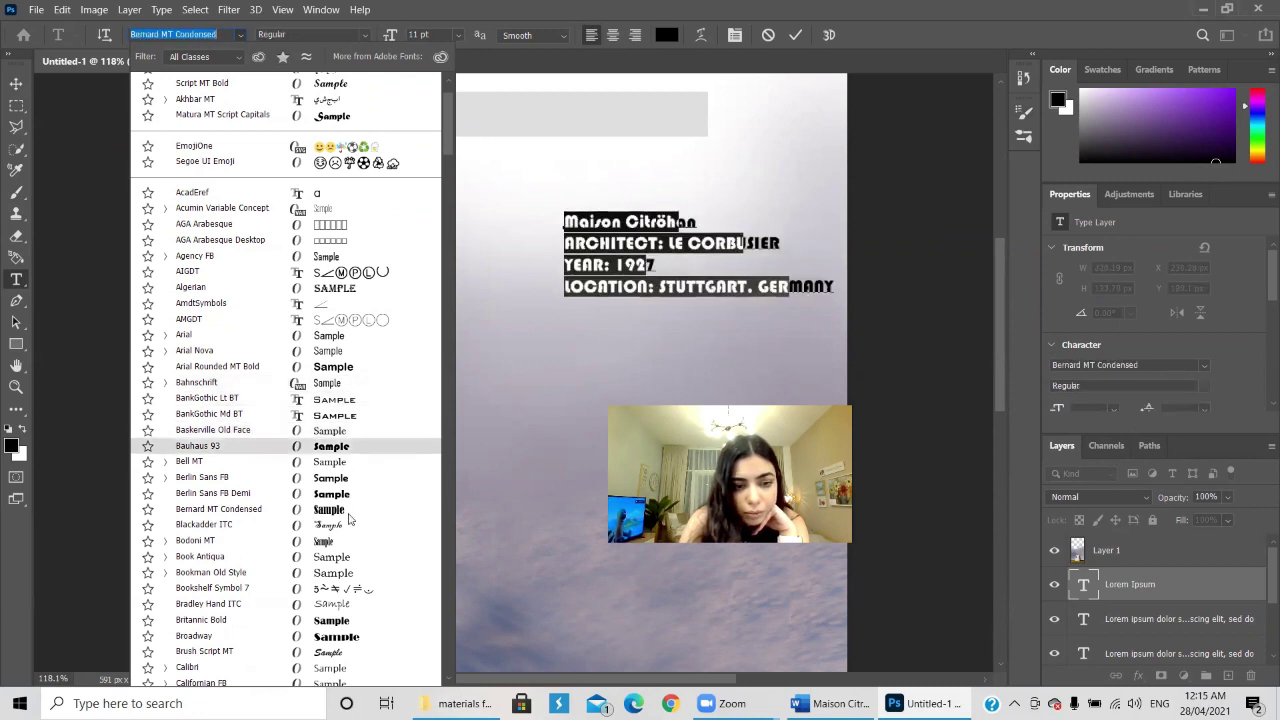
left_click(201, 683)
left_click(593, 268)
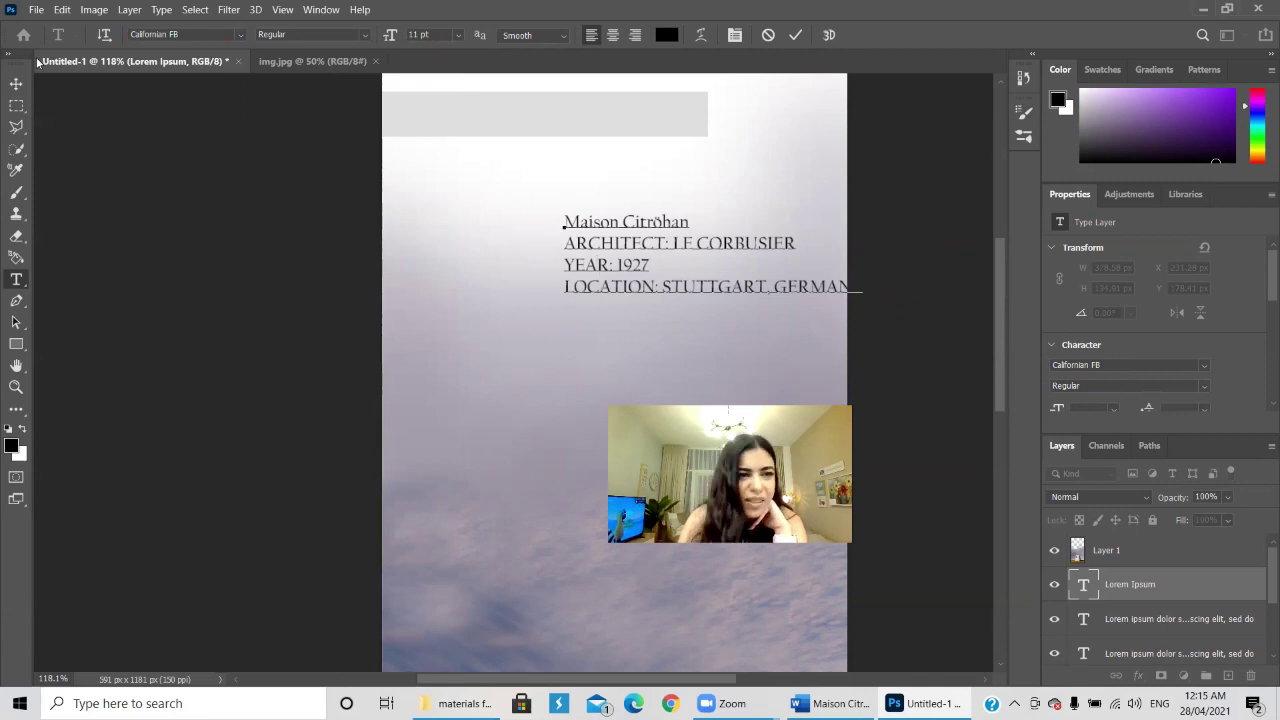
- Move the project text onto the grey rectangle at the poster's upper left and scale it to about 79%
left_click(15, 85)
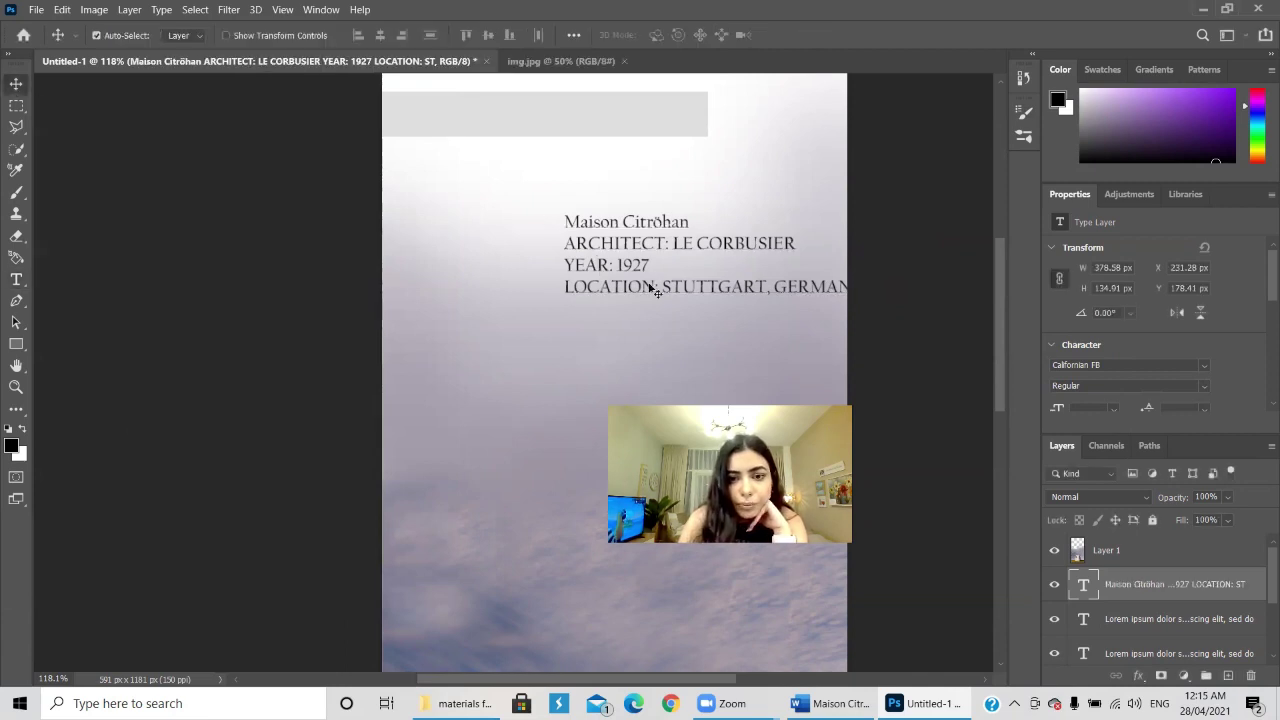
left_click_drag(580, 223, 403, 106)
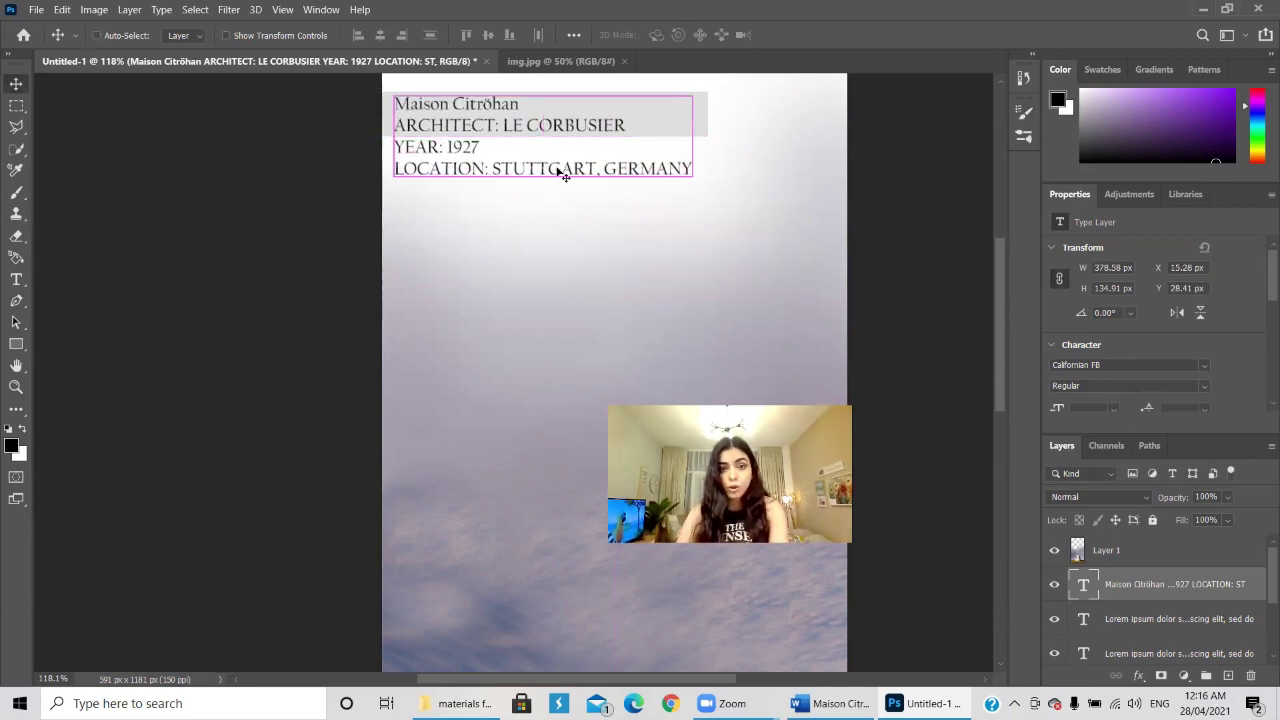
key("ctrl+t")
left_click_drag(690, 200, 592, 178)
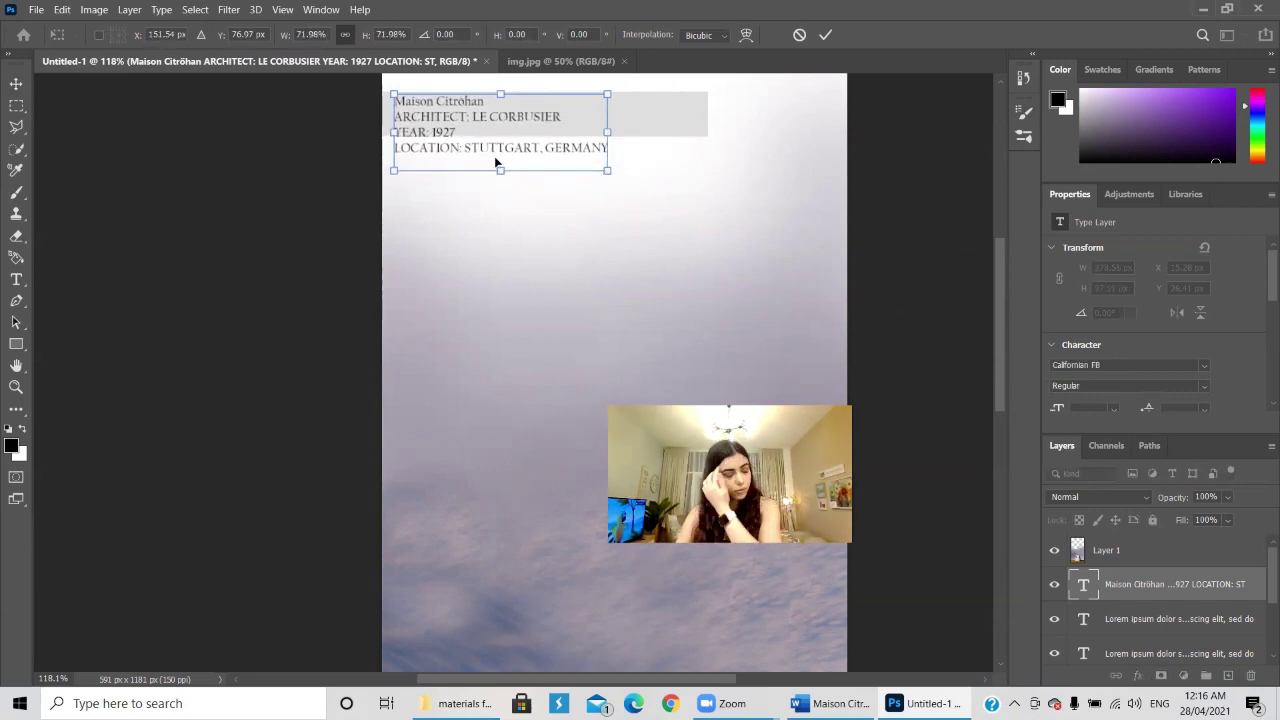
left_click_drag(500, 171, 516, 182)
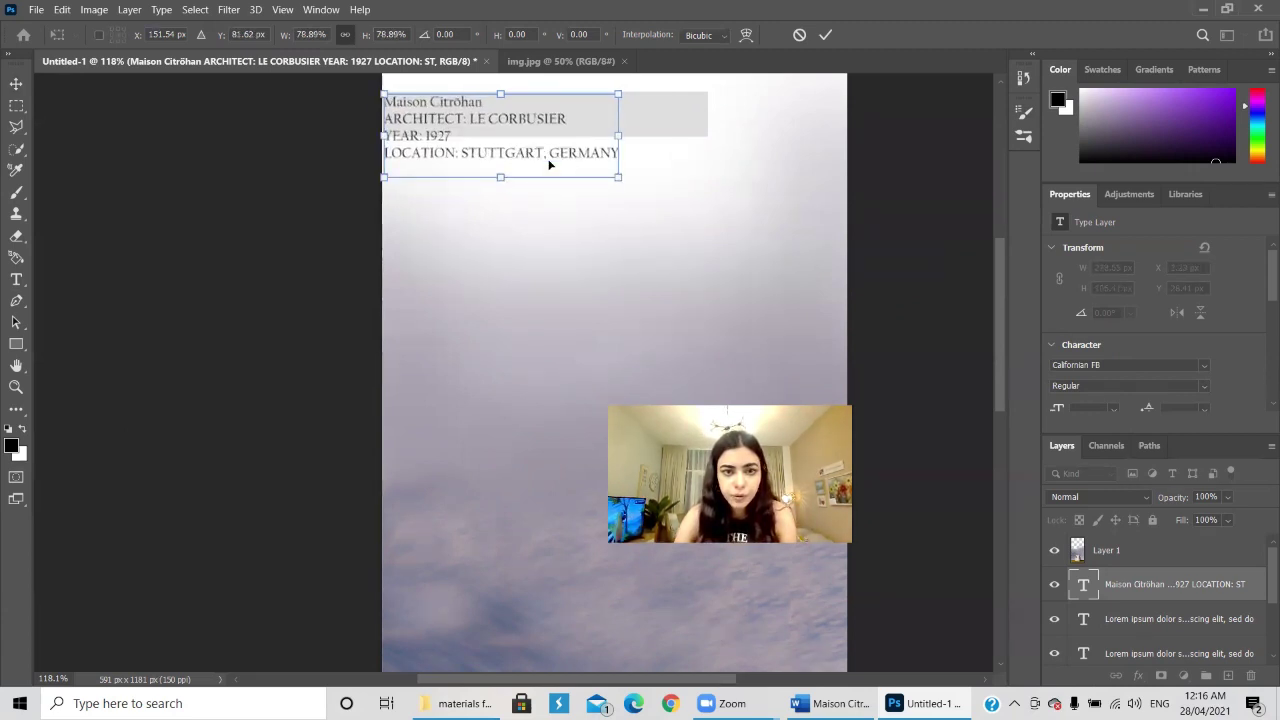
left_click(825, 36)
- Resize the grey rectangle to about 502 × 98 px, starting at the poster's left edge, so it covers all four text lines
left_click(665, 131)
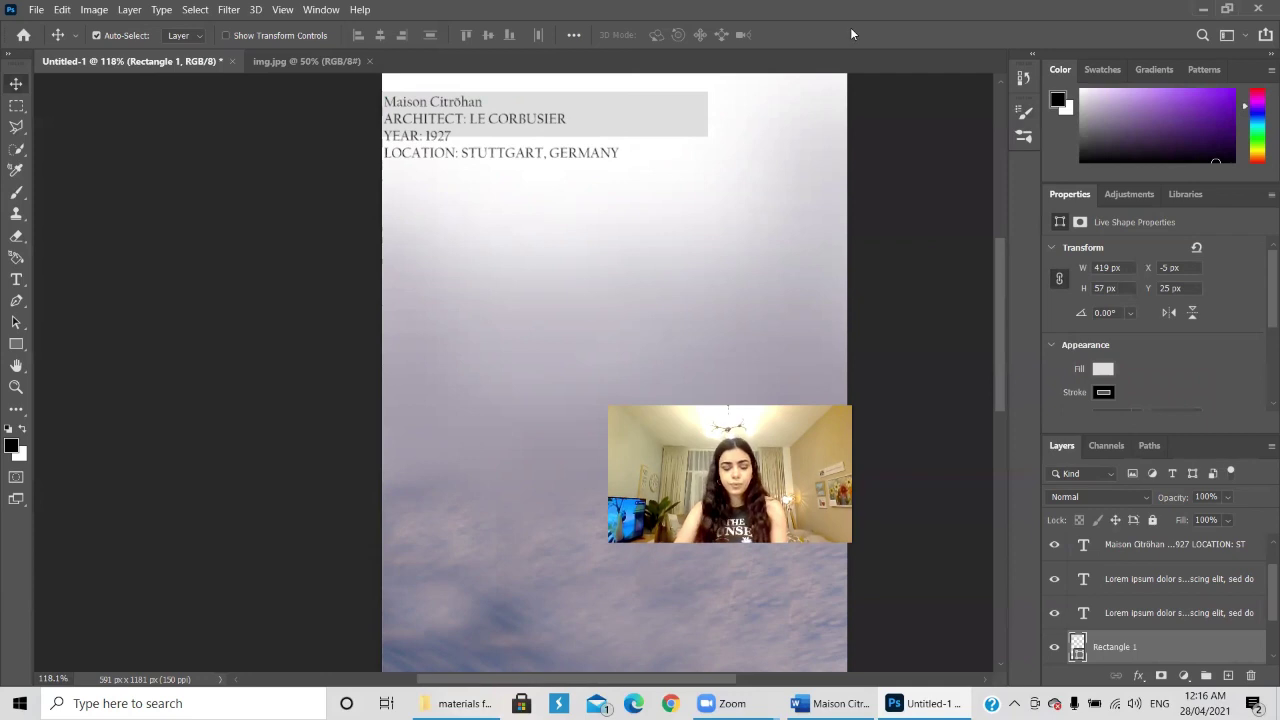
key("ctrl")
key("ctrl+t")
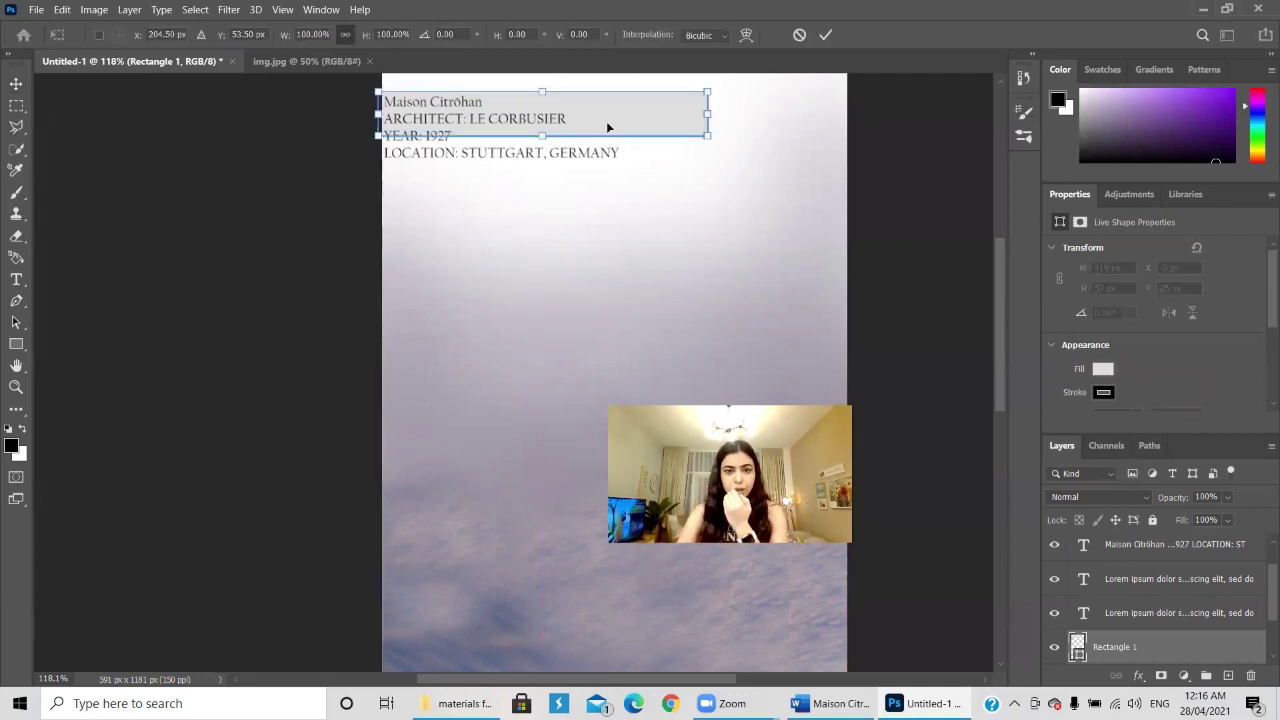
mouse_move(541, 138)
left_mouse_down()
mouse_move(542, 158)
mouse_move(540, 137)
left_mouse_up()
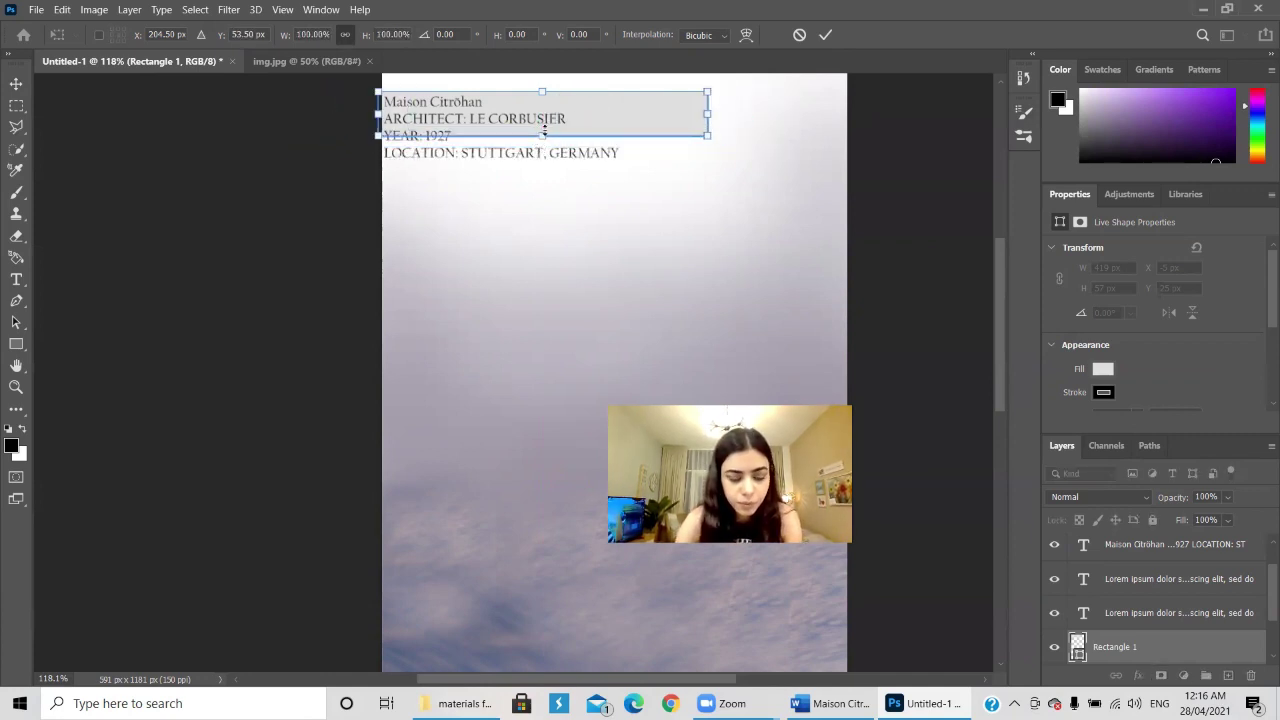
left_click_drag(706, 111, 632, 111)
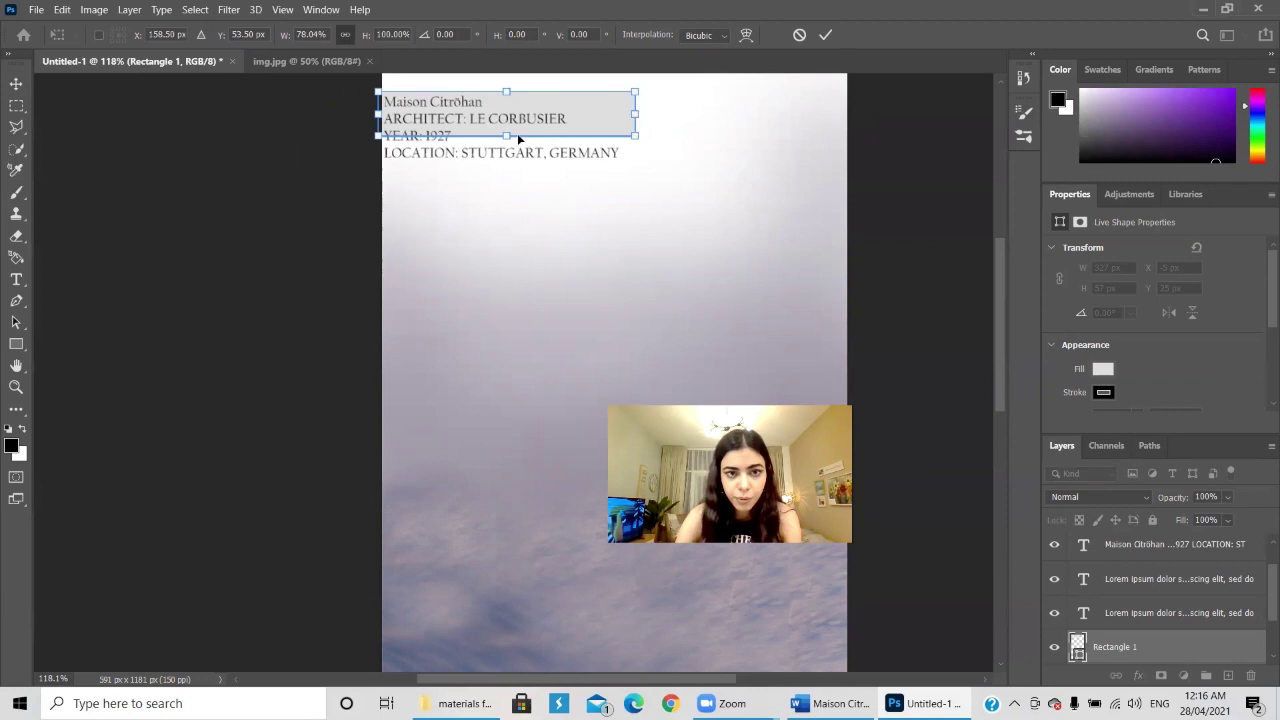
left_click_drag(507, 135, 531, 169)
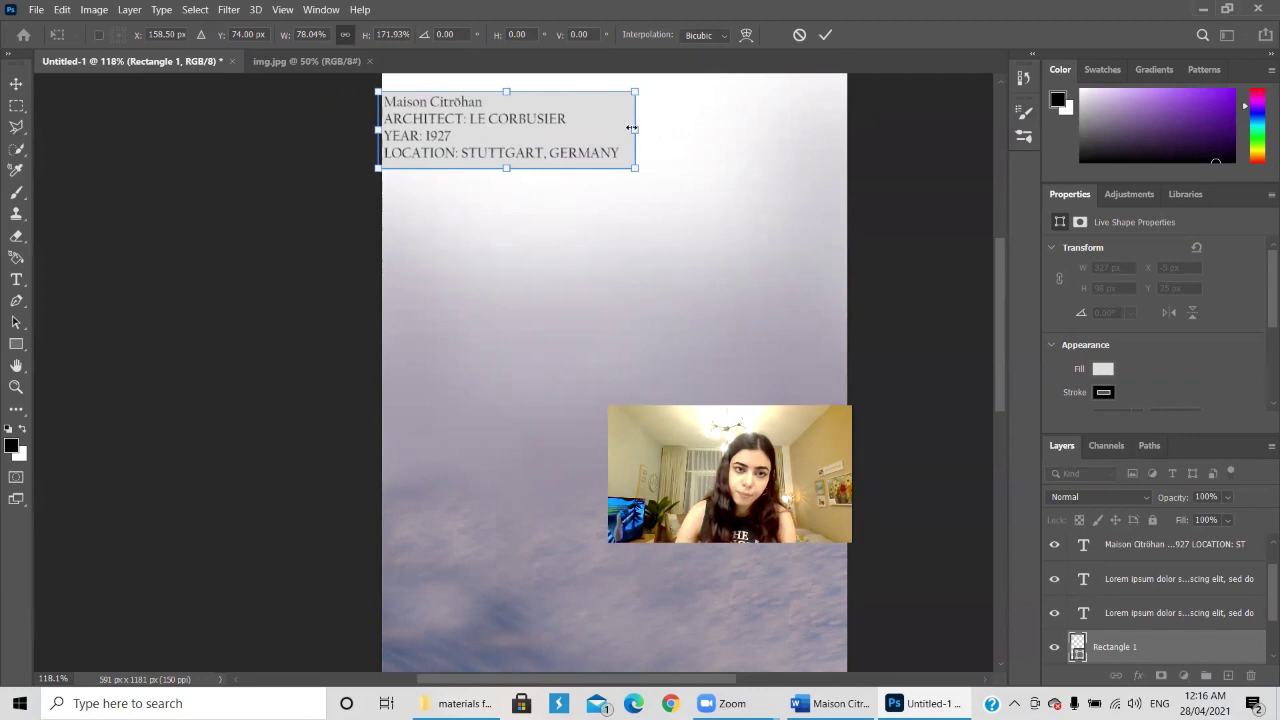
left_click_drag(632, 128, 777, 140)
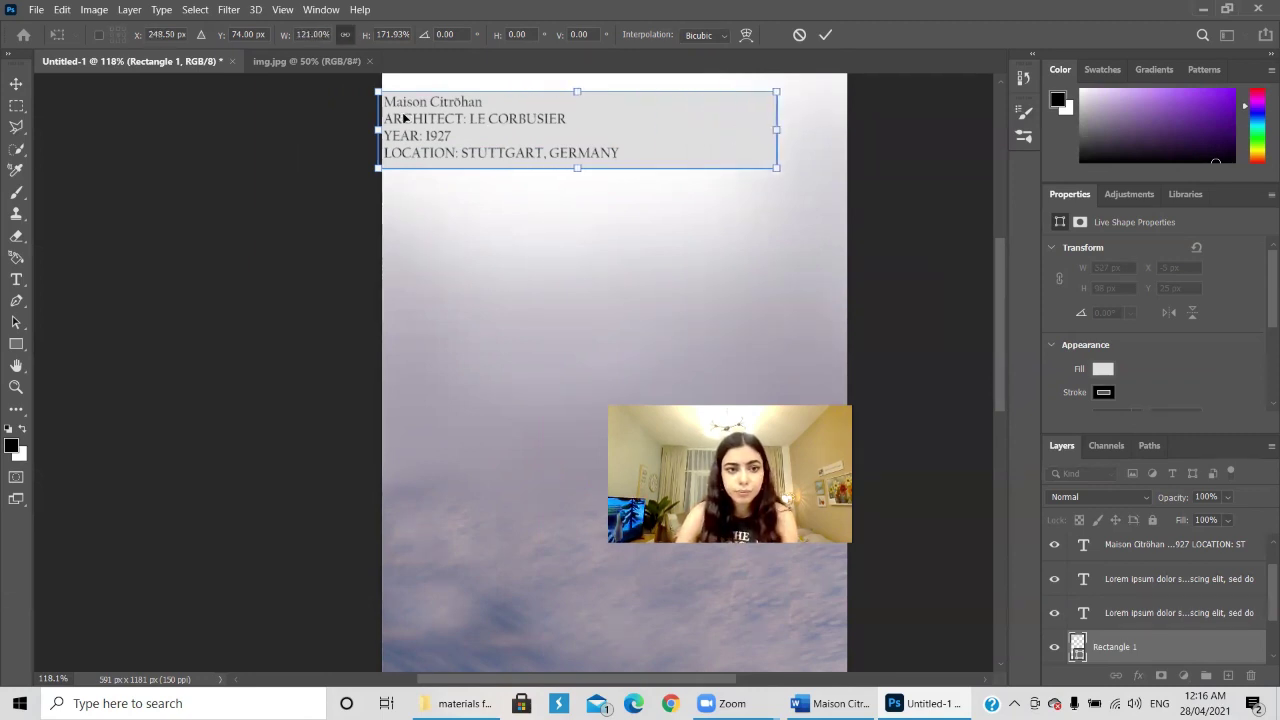
left_click_drag(378, 129, 382, 127)
key("Return")
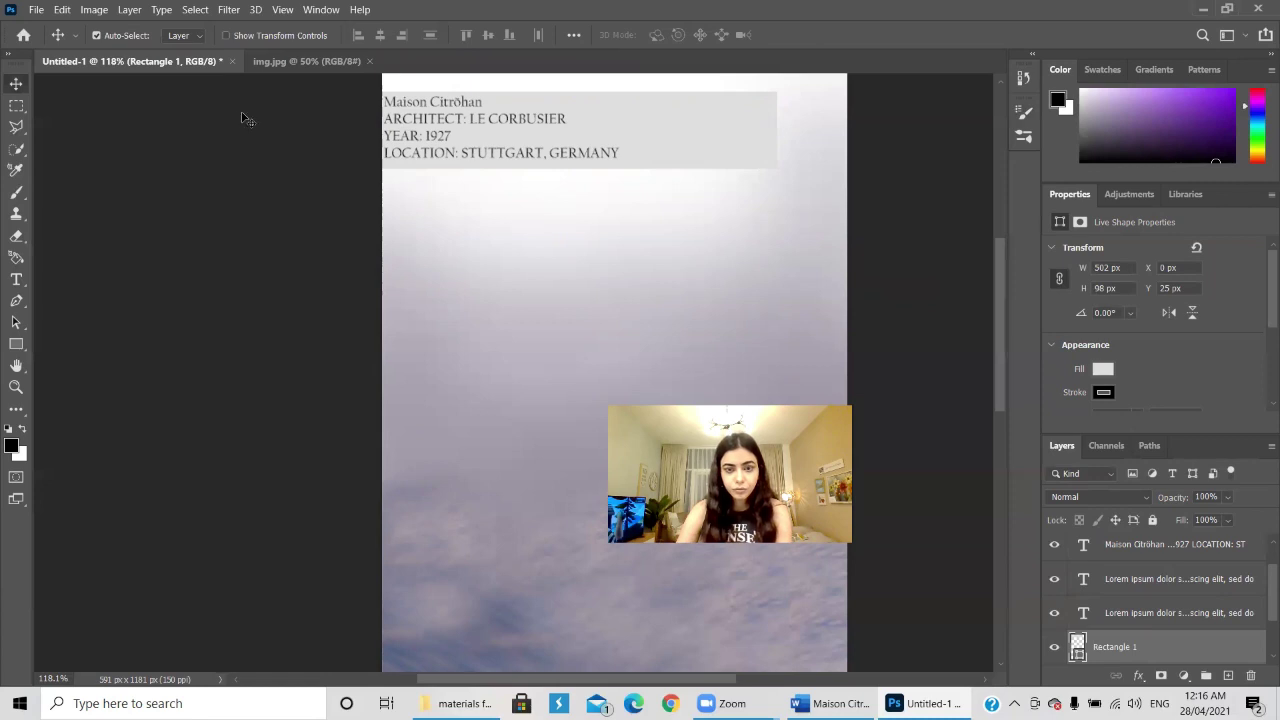
- Lower the grey rectangle's opacity to 45% and shift the project text right to about 19 px from the poster's left edge
left_click(1227, 497)
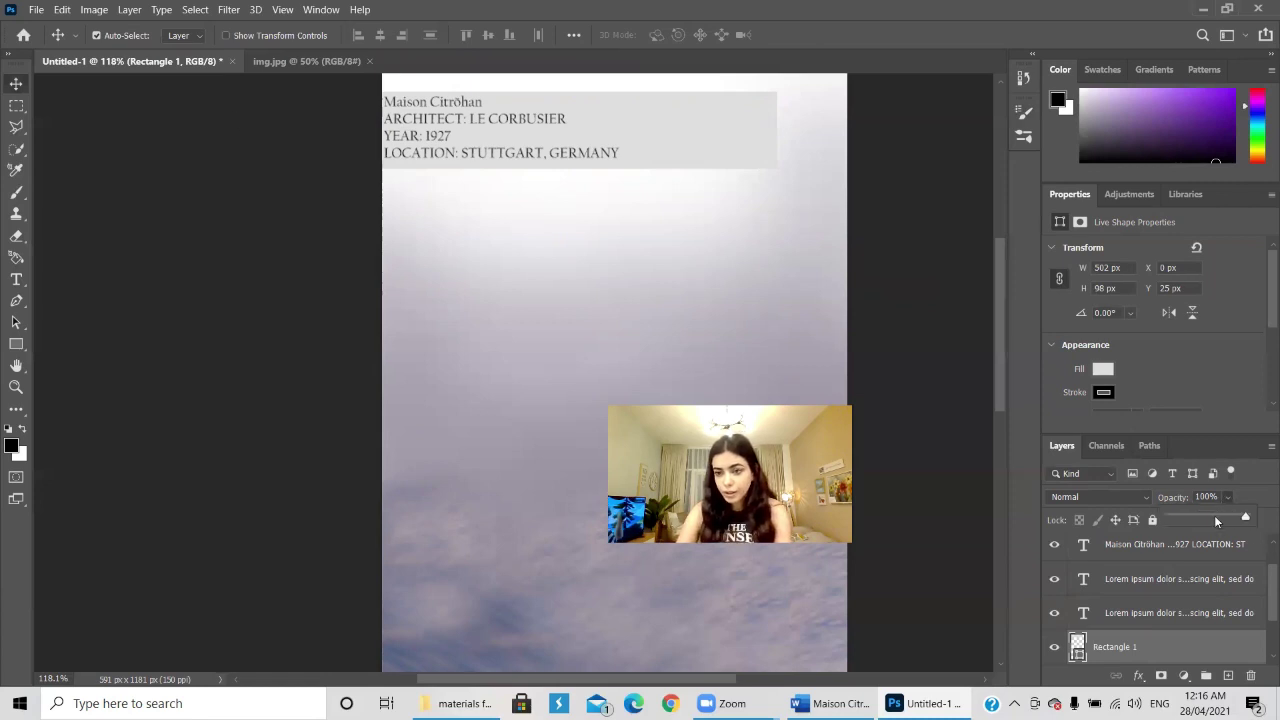
left_click_drag(1228, 517, 1204, 517)
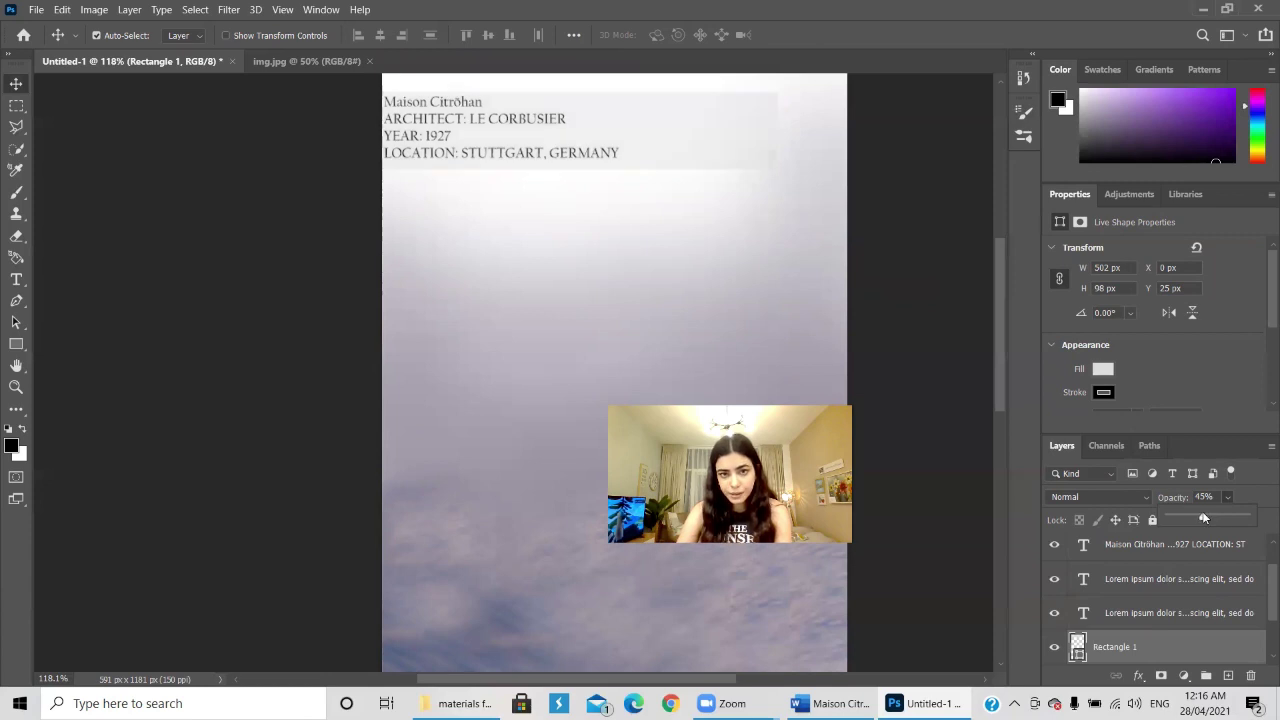
left_click_drag(470, 130, 483, 130)
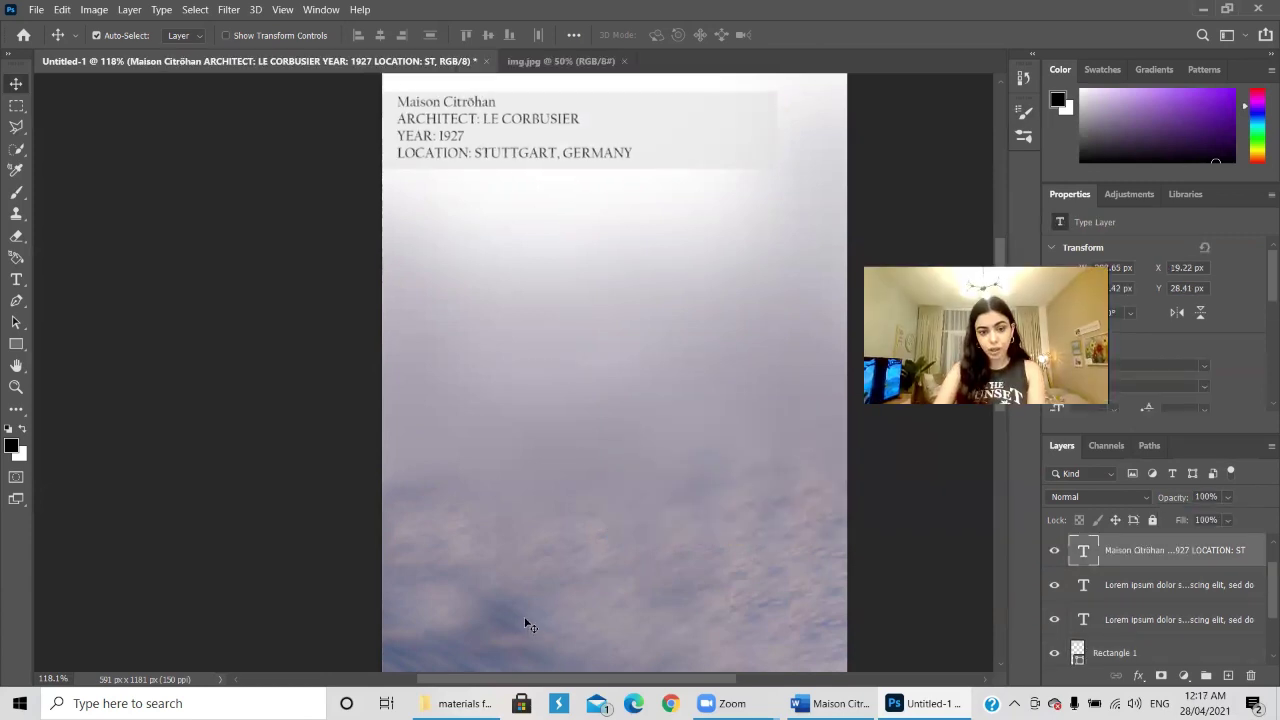
scroll(654, 337, "down", 5)
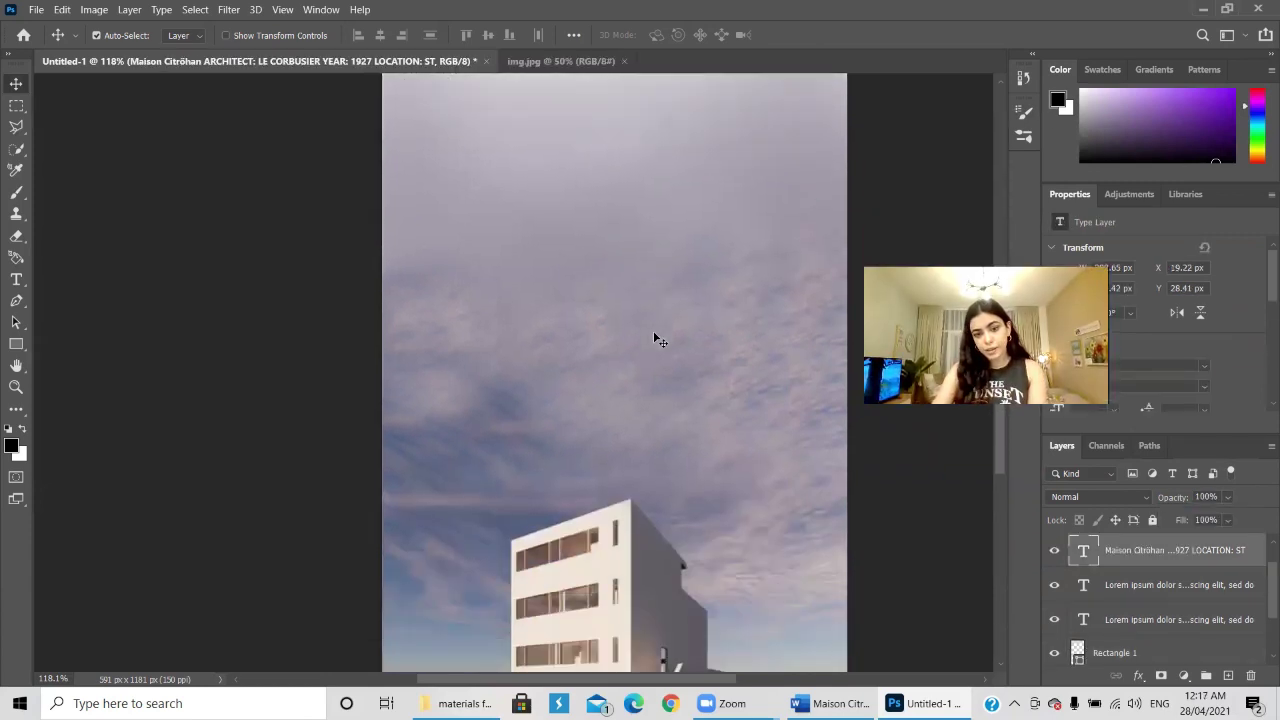
scroll(646, 377, "right", 1)
key("super")
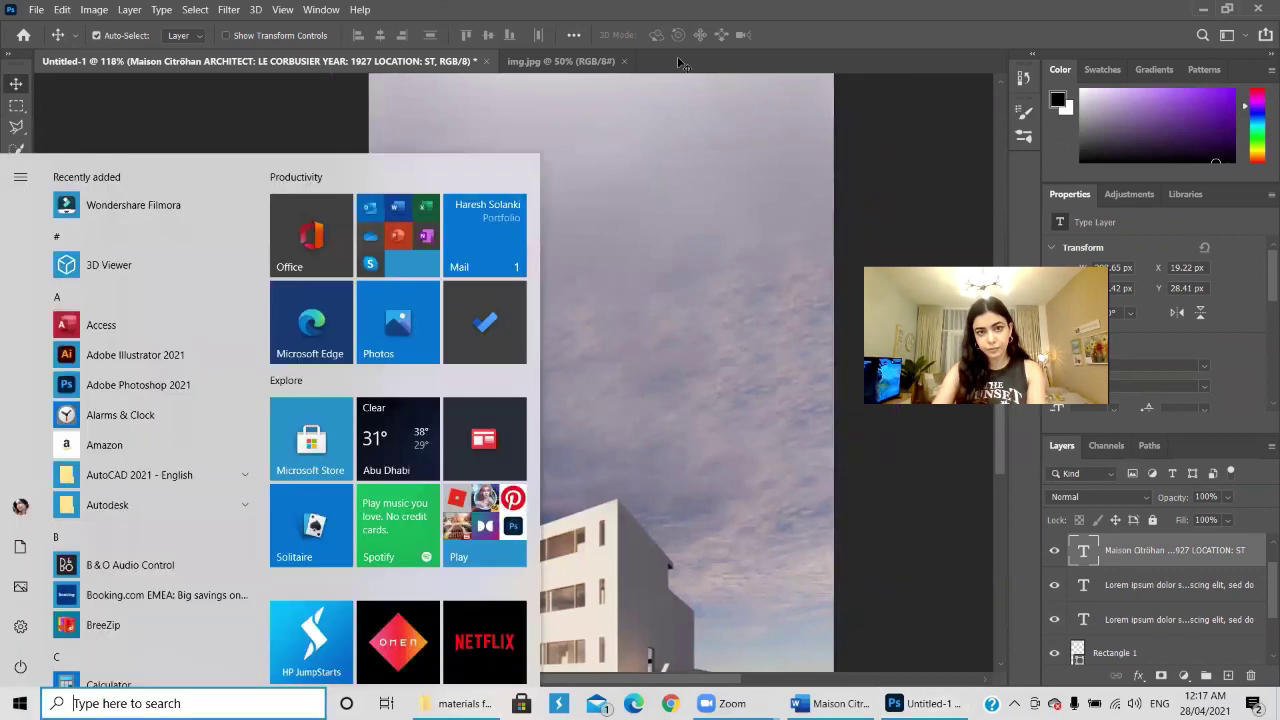
left_click(640, 300)
scroll(640, 300, "down", 3)
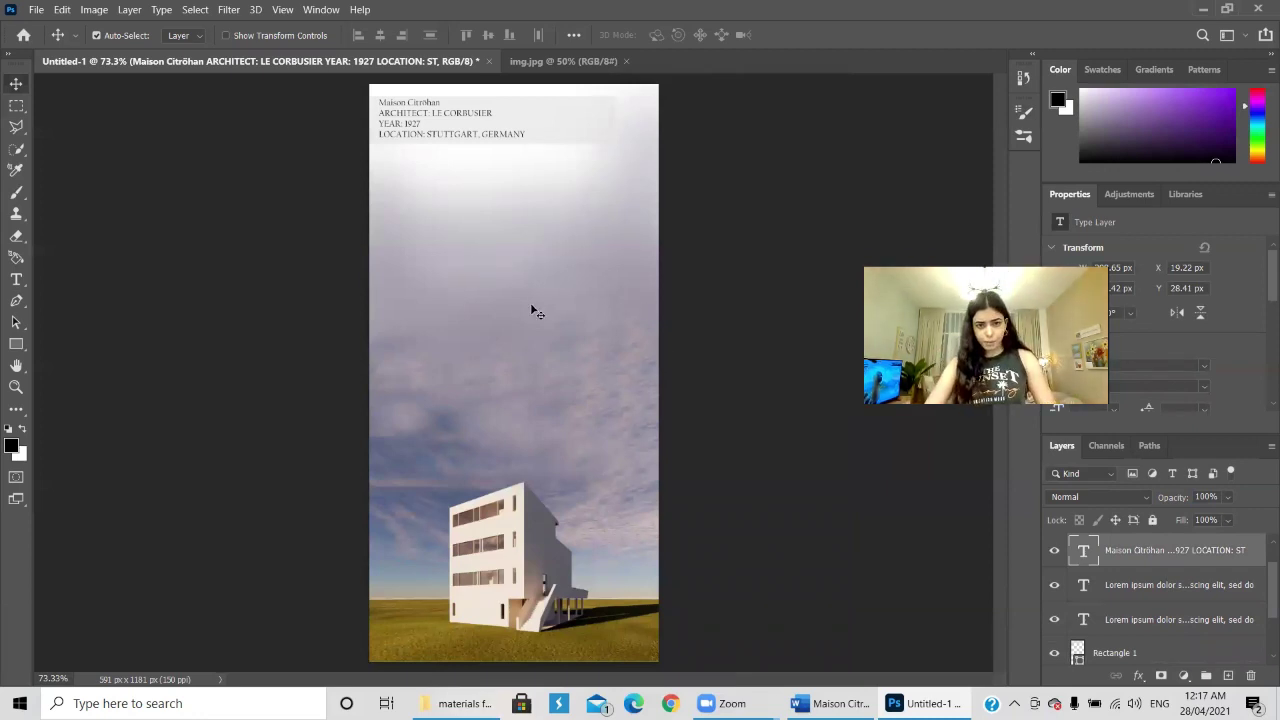
- Open the floor plan and section image tumblr_ni8m2iliyR1sobgm2o1_500.jpg from the materials for tut 2 folder in Photoshop and look over its drawings
left_click(458, 703)
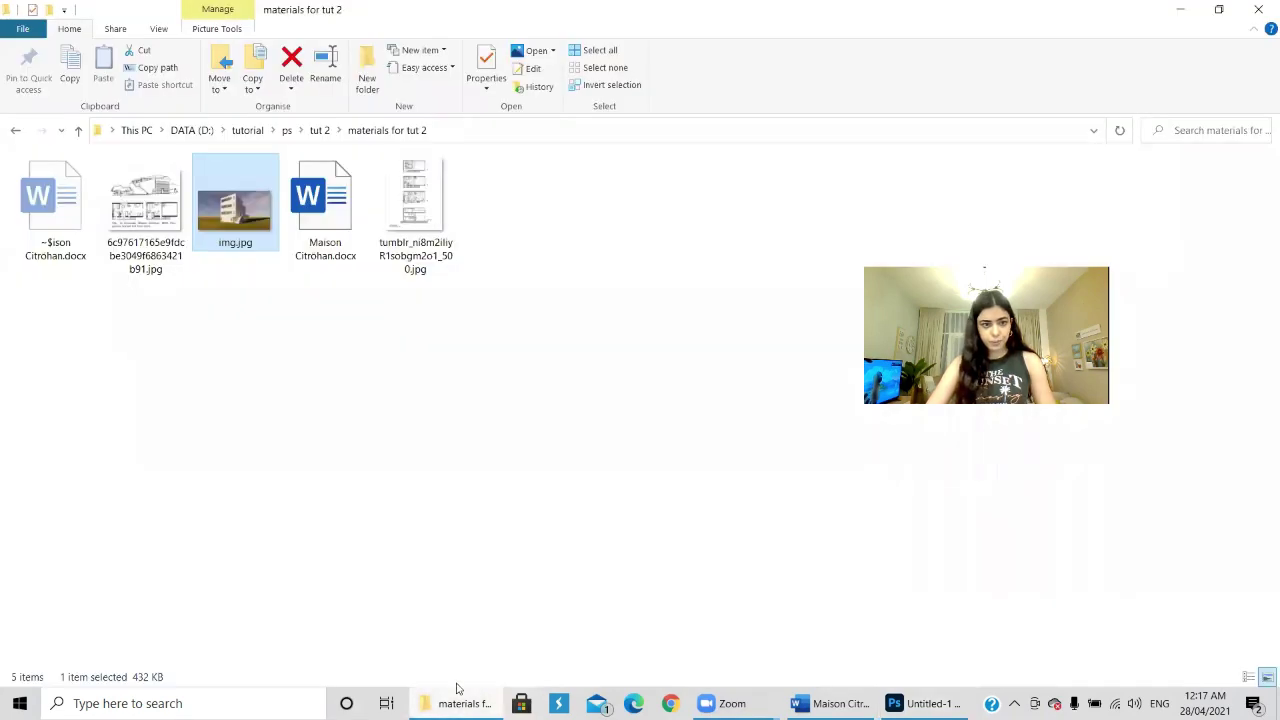
right_click(394, 204)
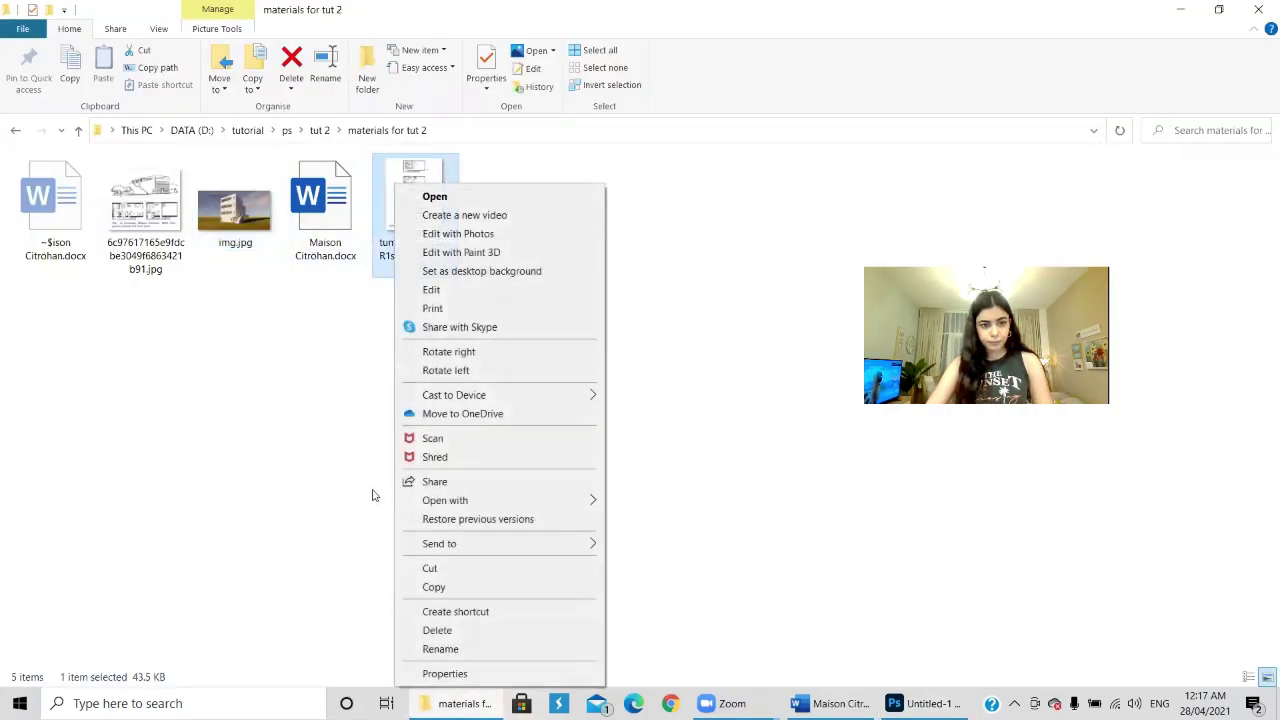
mouse_move(484, 505)
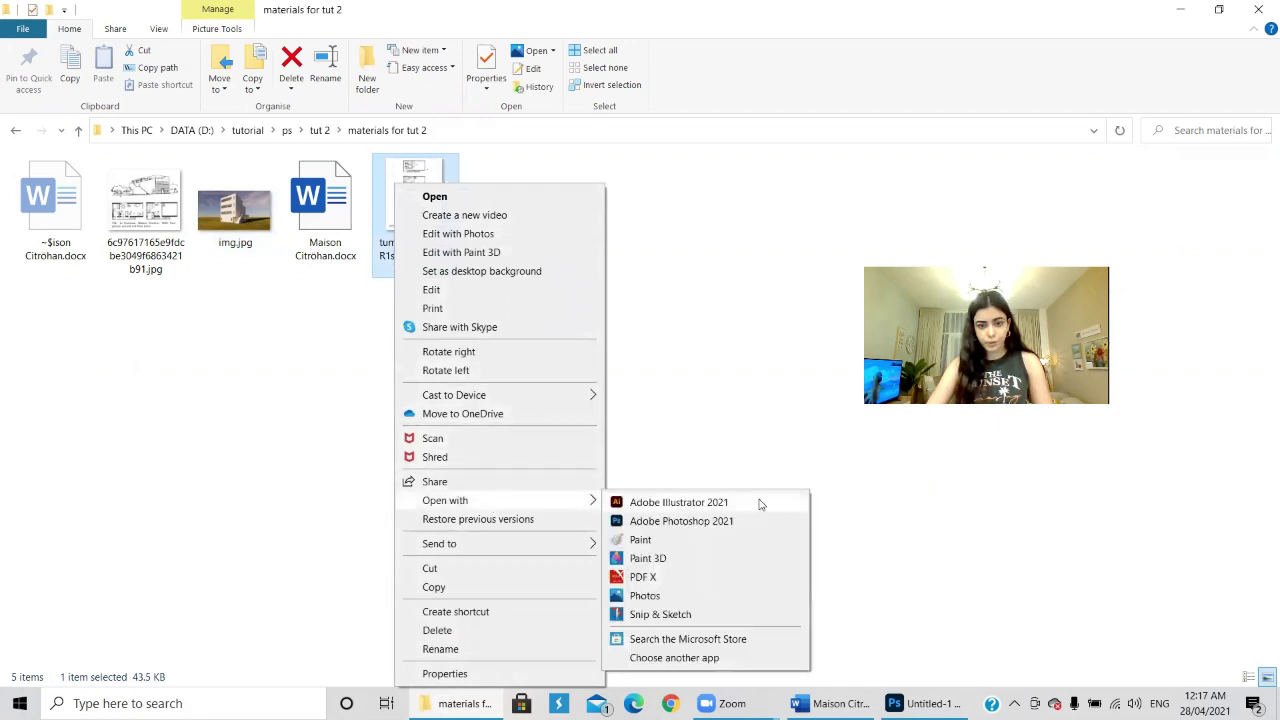
left_click(740, 519)
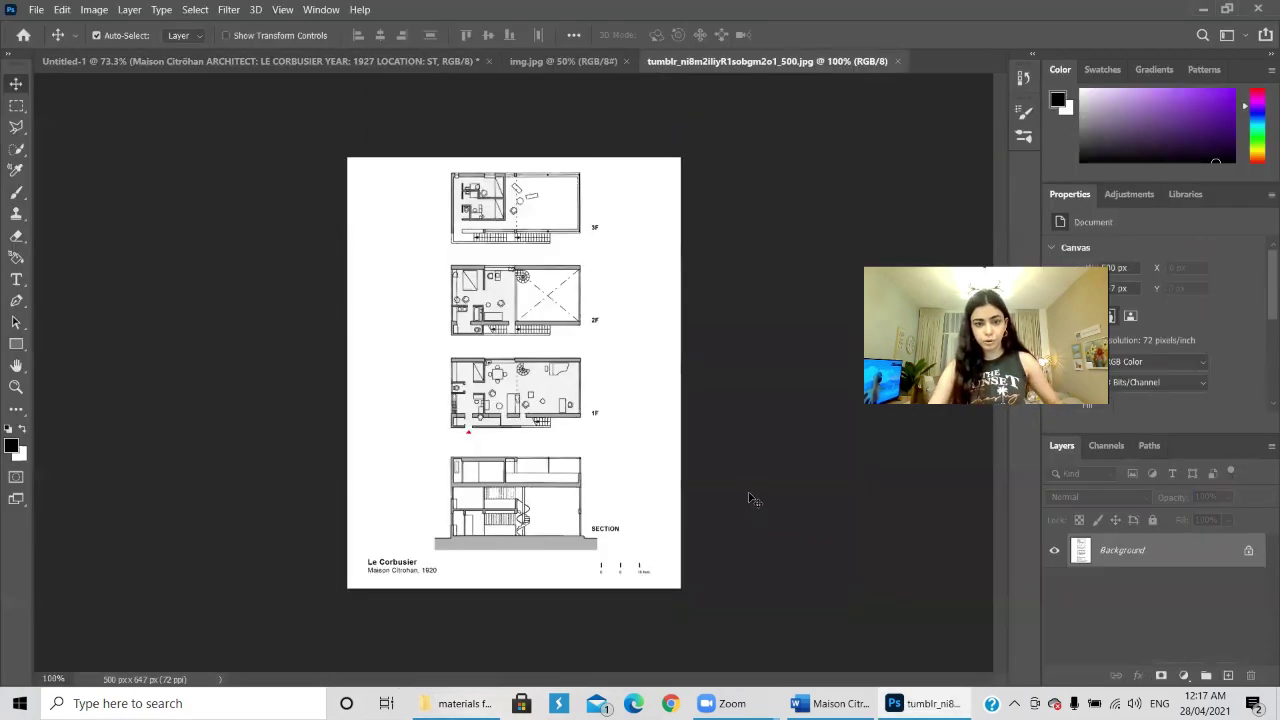
scroll(550, 273, "up", 4)
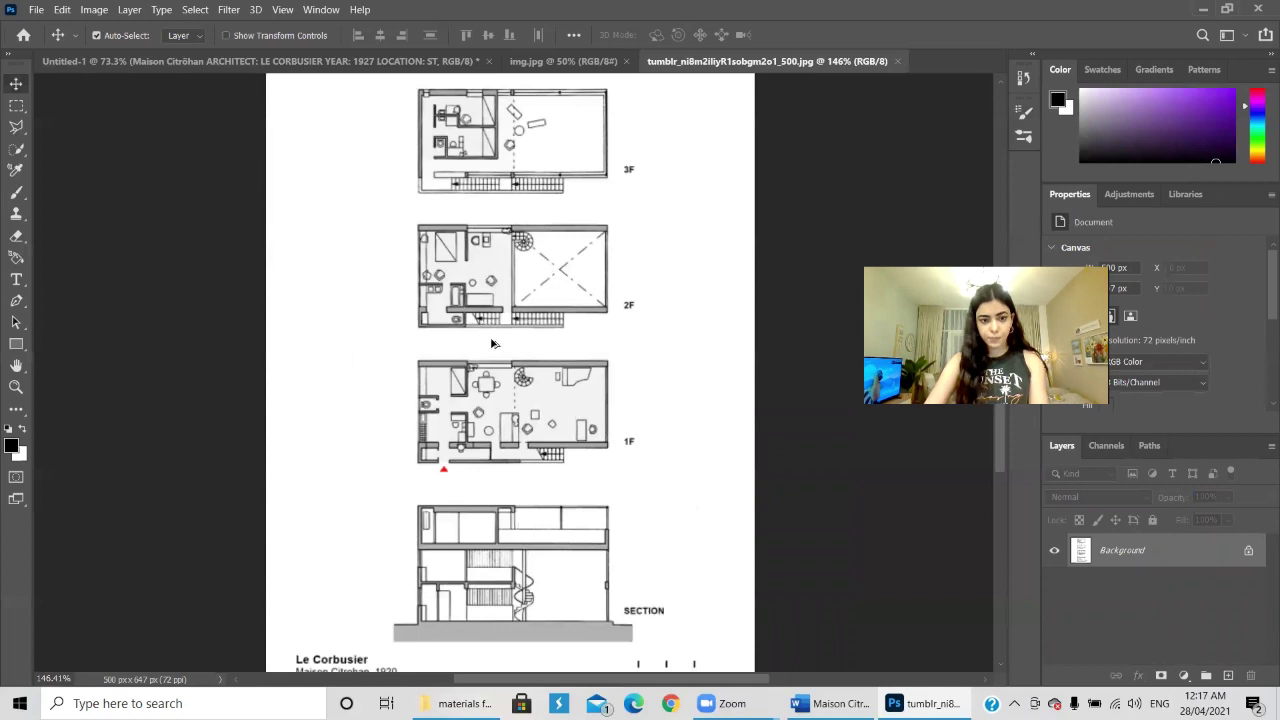
scroll(491, 340, "down", 1)
scroll(550, 624, "up", 7)
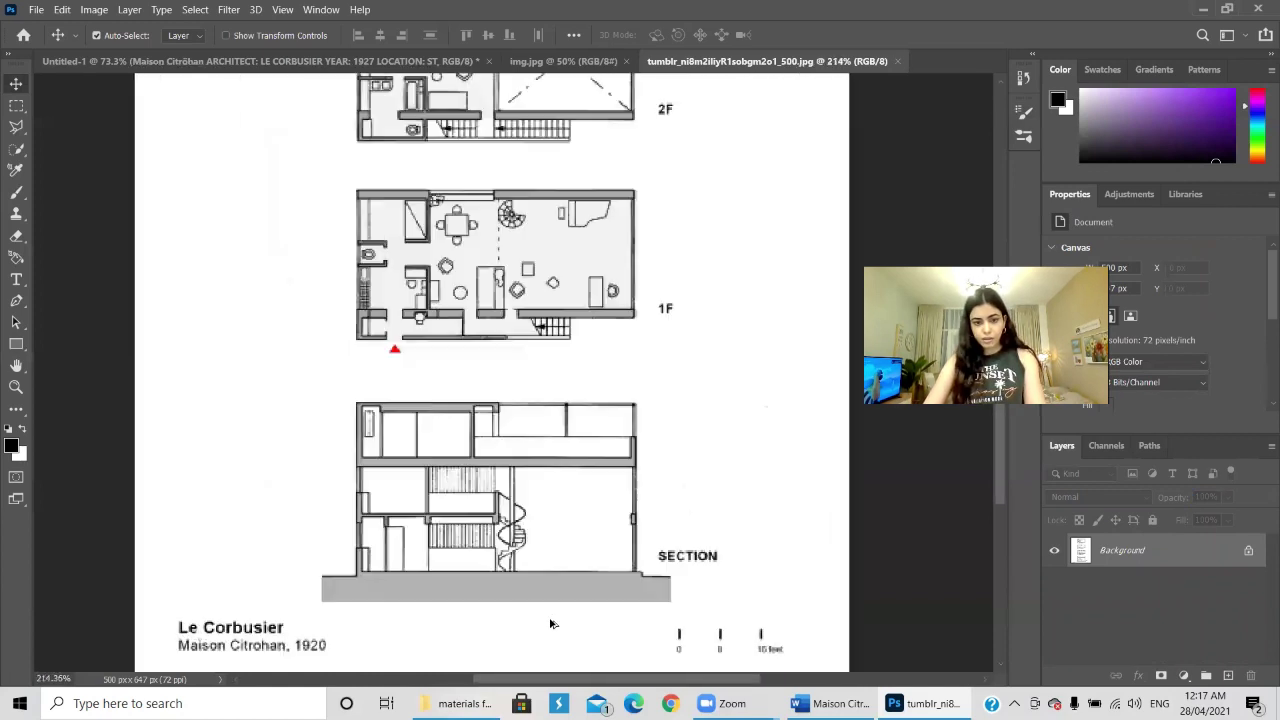
scroll(550, 624, "down", 6)
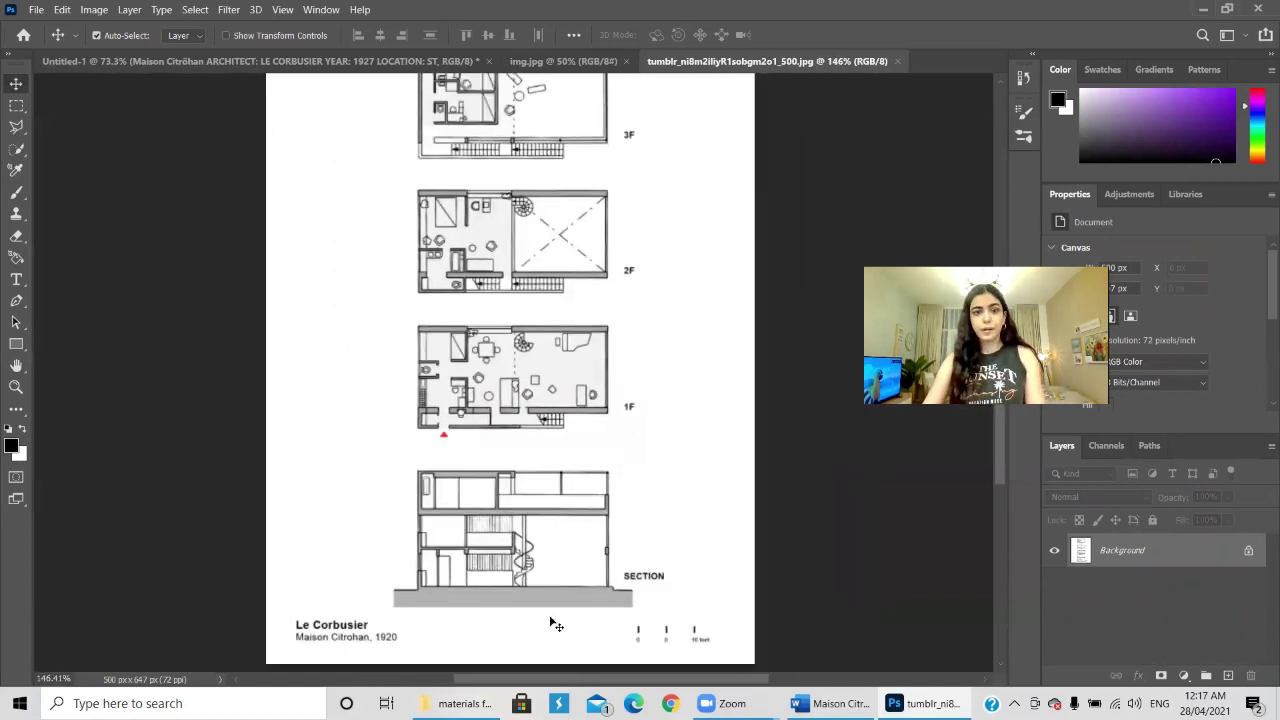
- Select the 3F, 2F and 1F floor plans with the Rectangular Marquee and move a copy onto the Untitled-1 poster
scroll(555, 624, "down", 1)
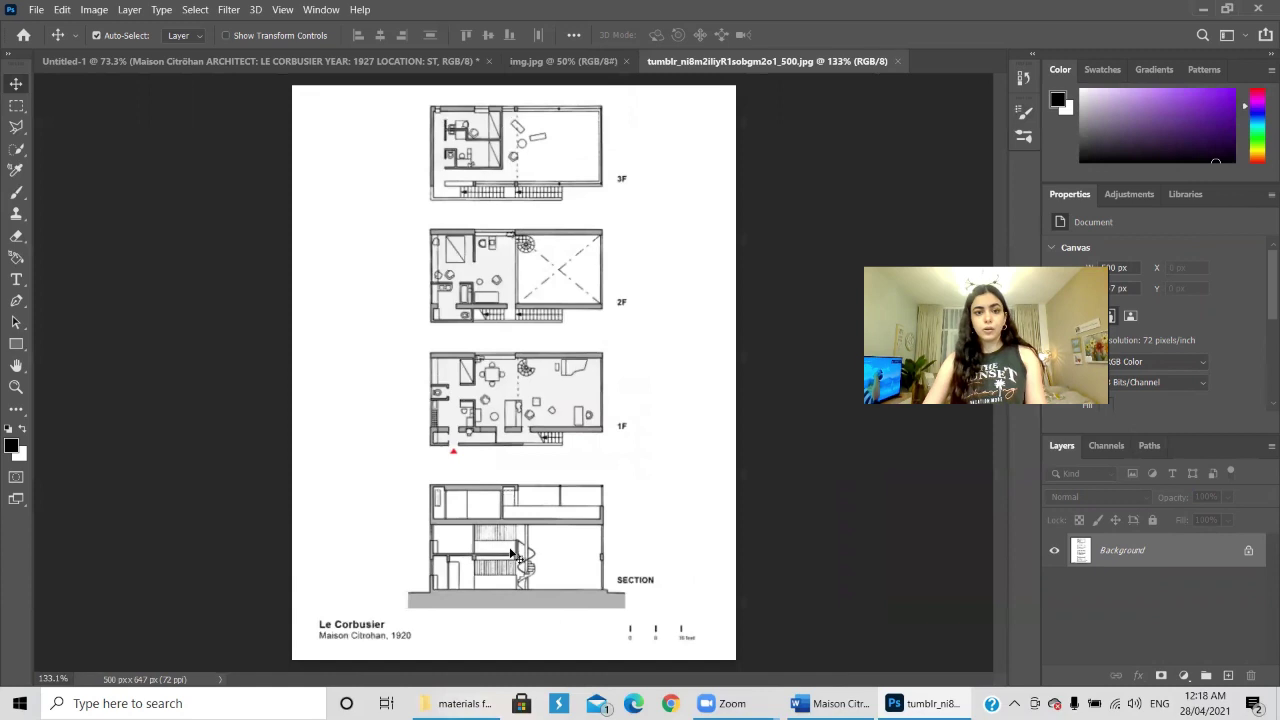
left_click(16, 105)
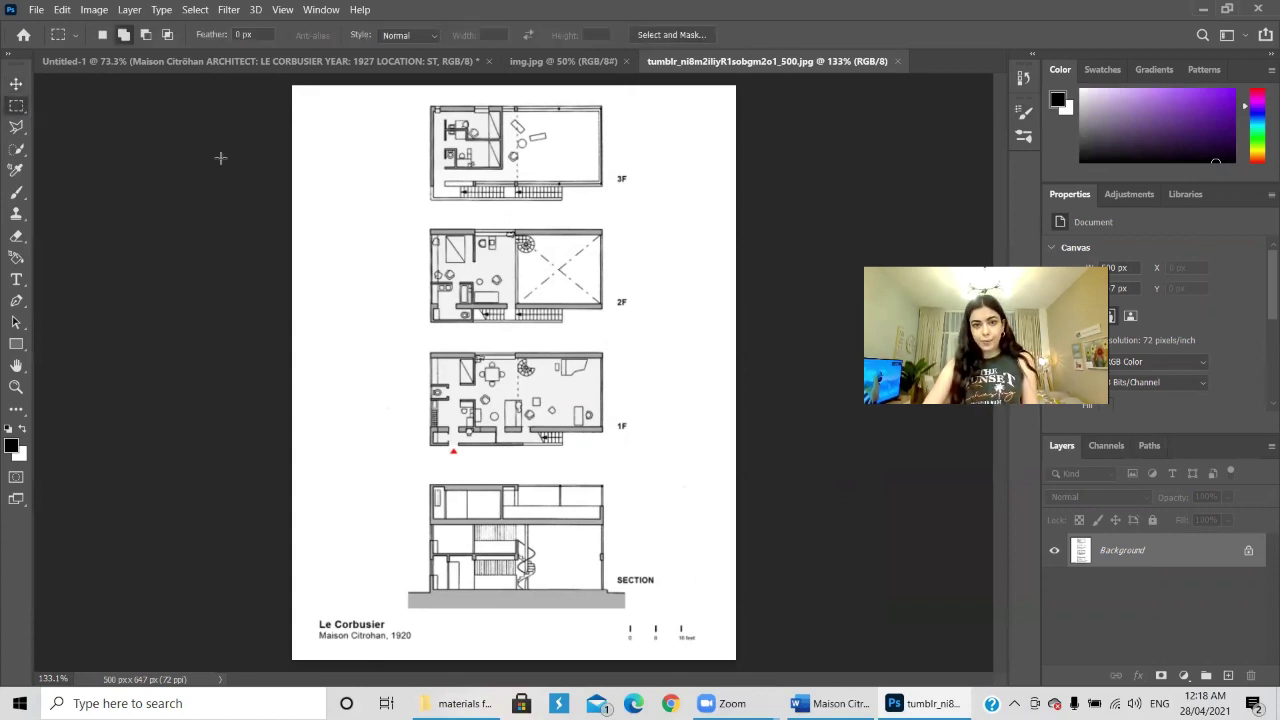
left_click_drag(416, 93, 645, 462)
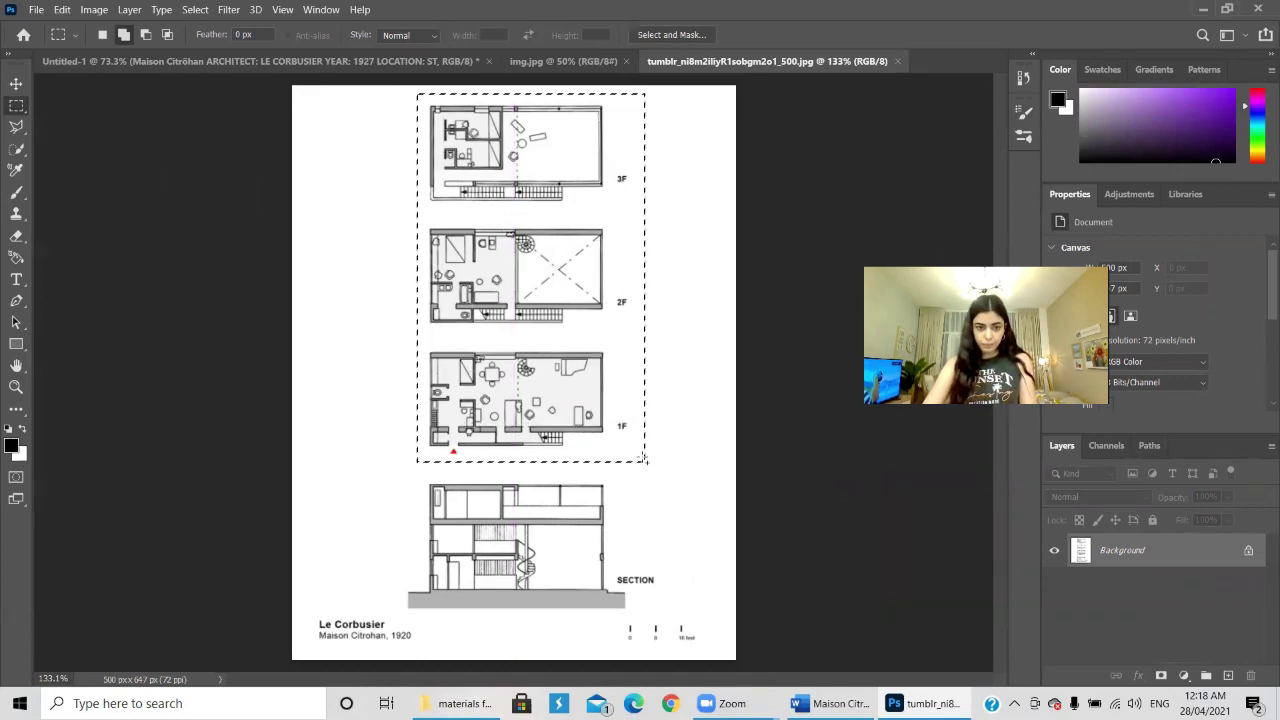
left_click(16, 83)
left_click_drag(479, 190, 522, 268)
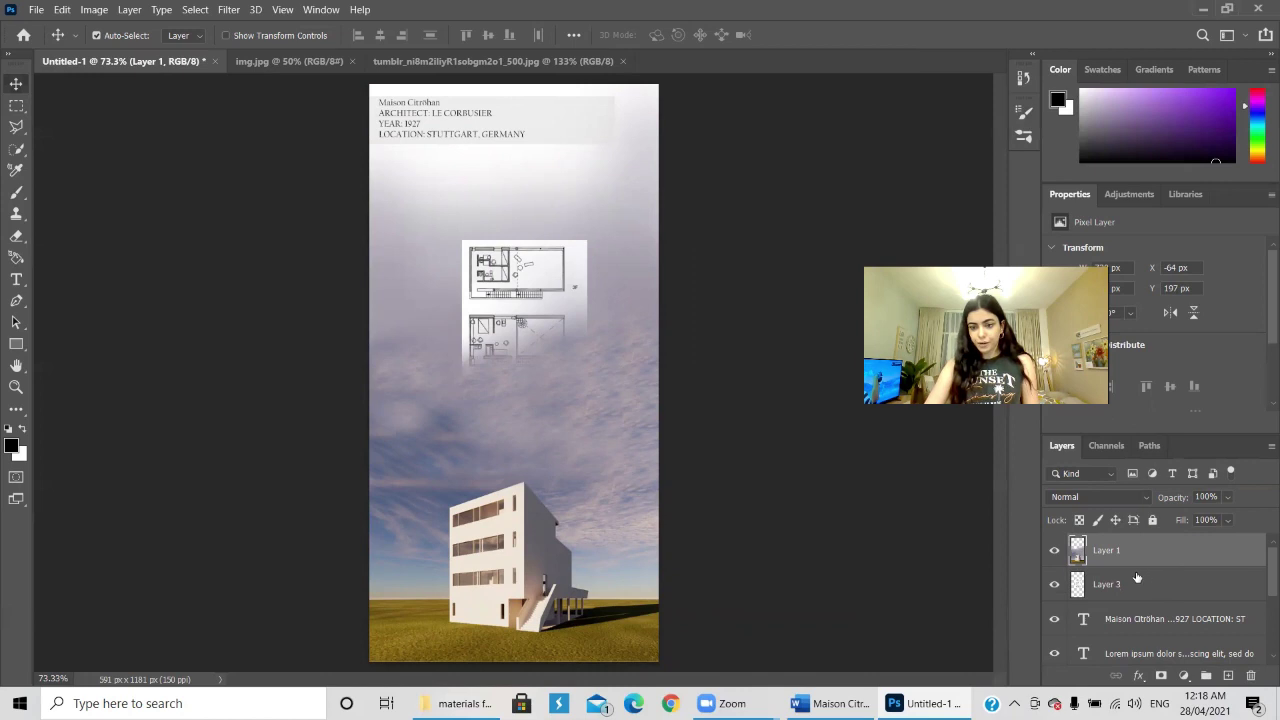
- Place the floor plan layer above the sky and building layer and move the plans to about X 296, Y 164 px
left_click_drag(1172, 587, 1186, 547)
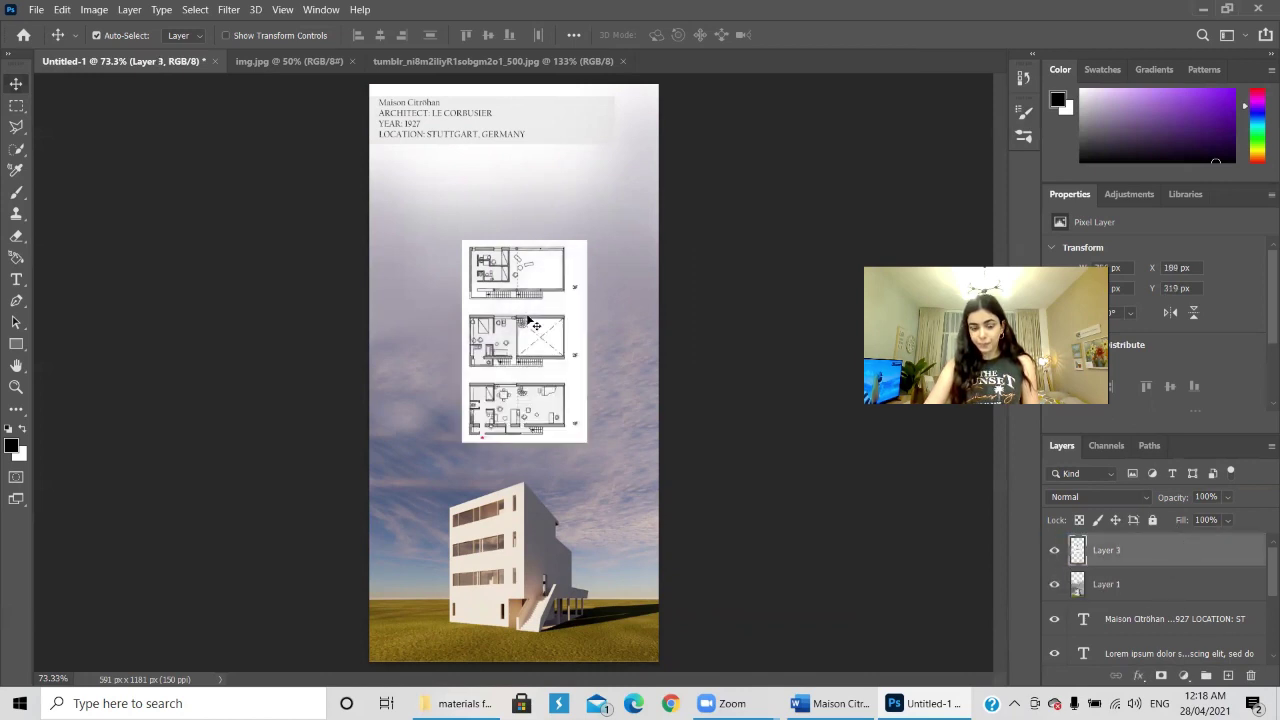
left_click_drag(520, 335, 572, 262)
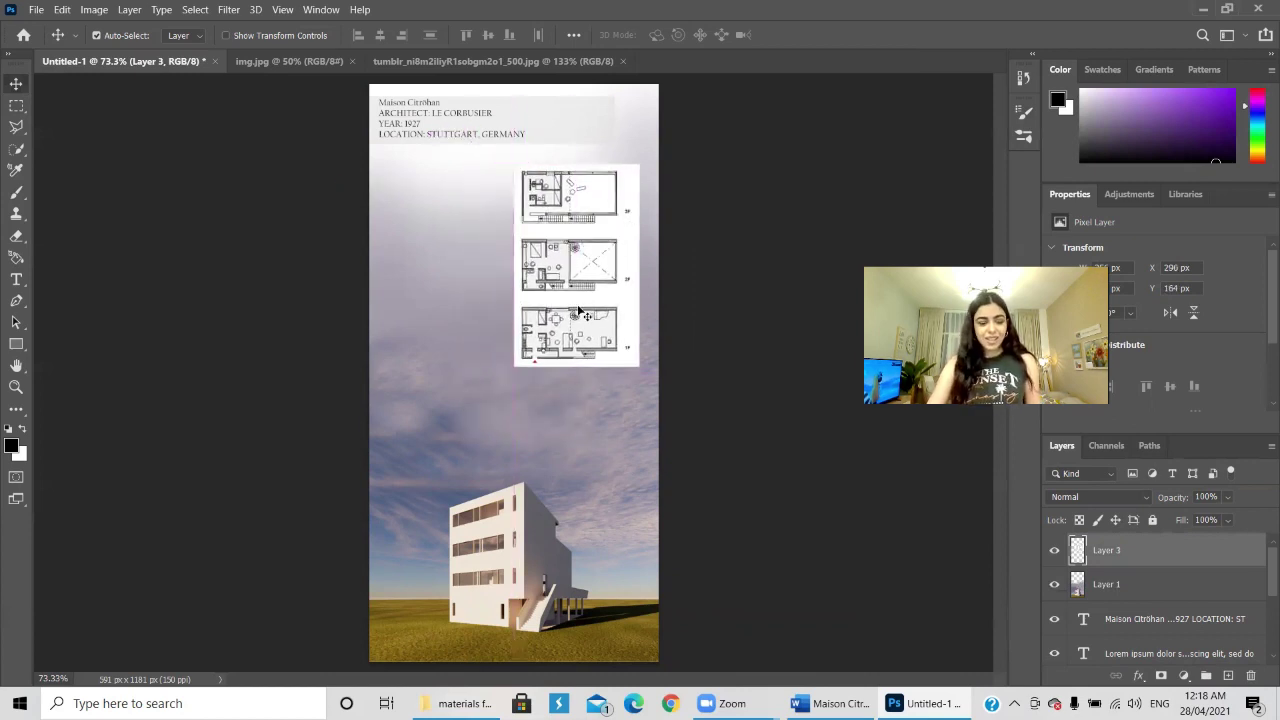
- Try out the blend modes from Dissolve through Hard Mix on the floor plan layer
scroll(630, 270, "up", 5)
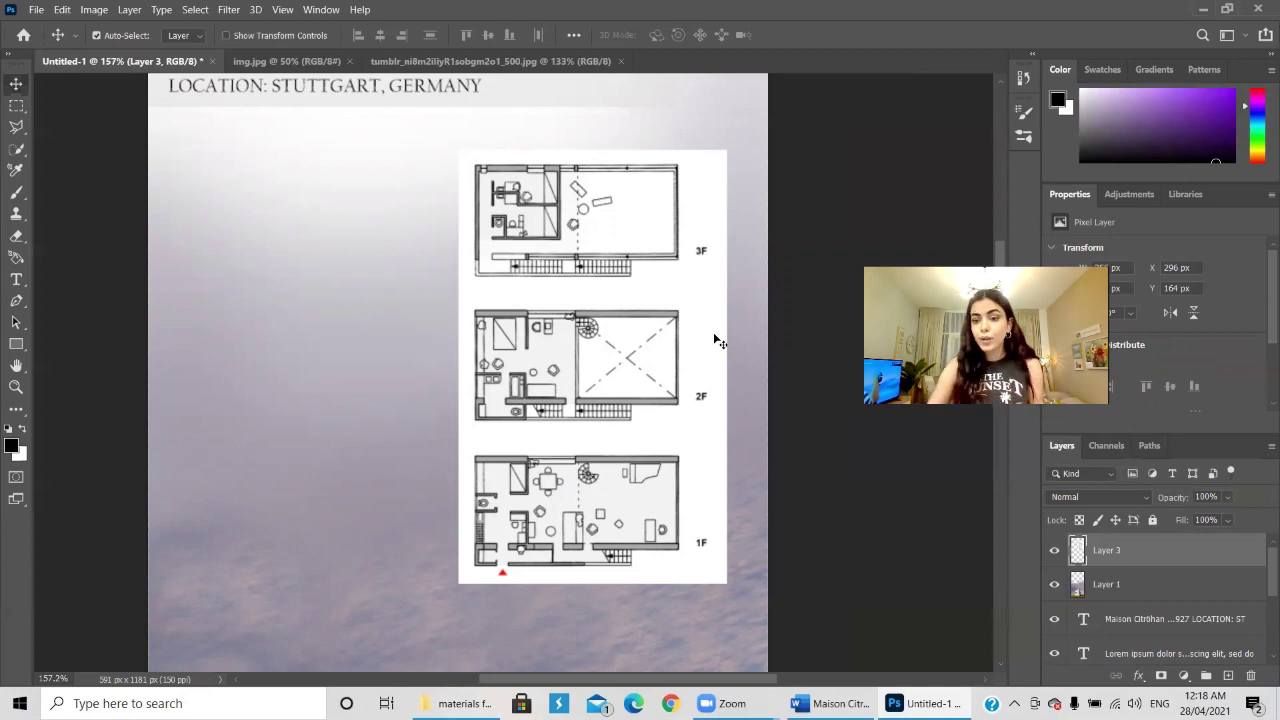
left_click(1073, 500)
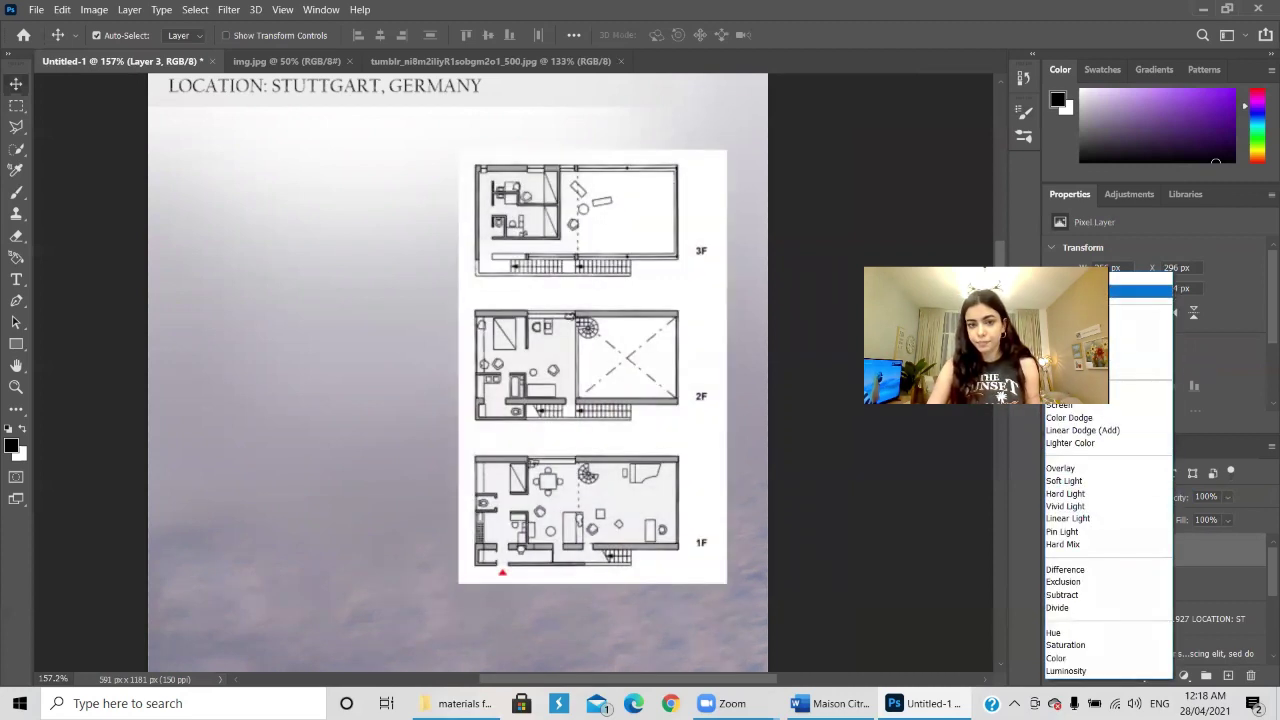
left_click(1090, 290)
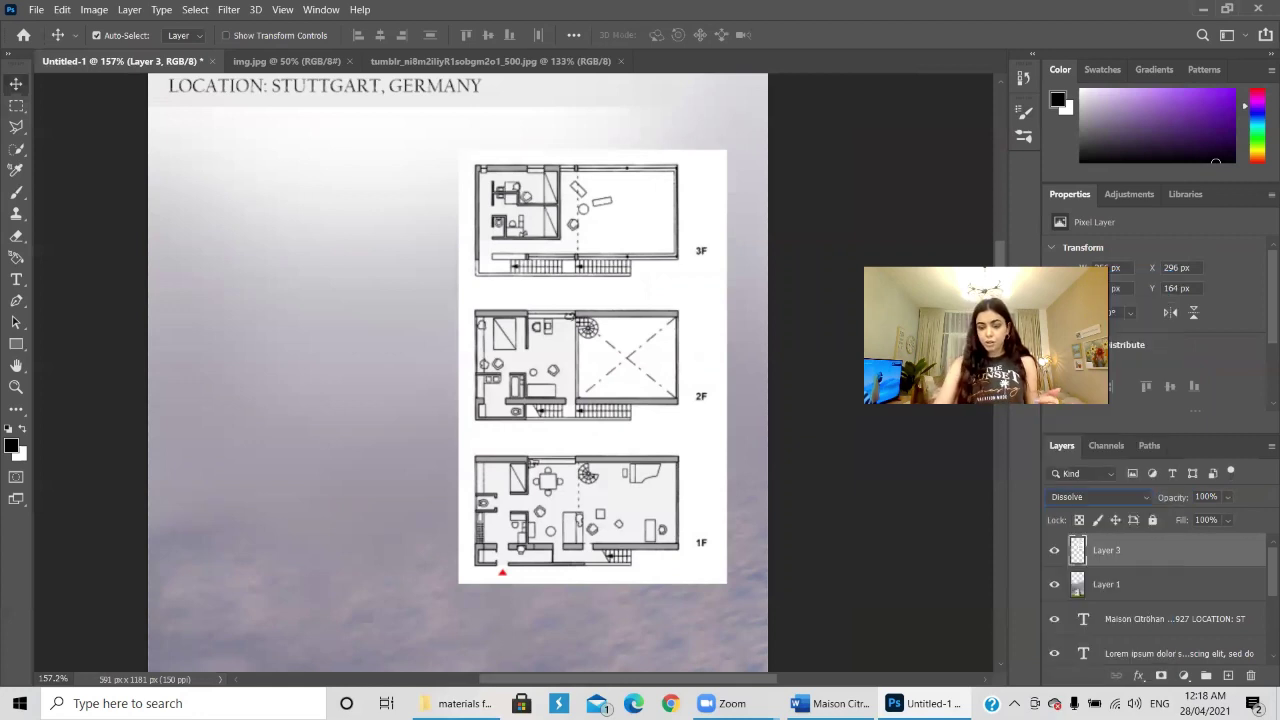
key("Down")
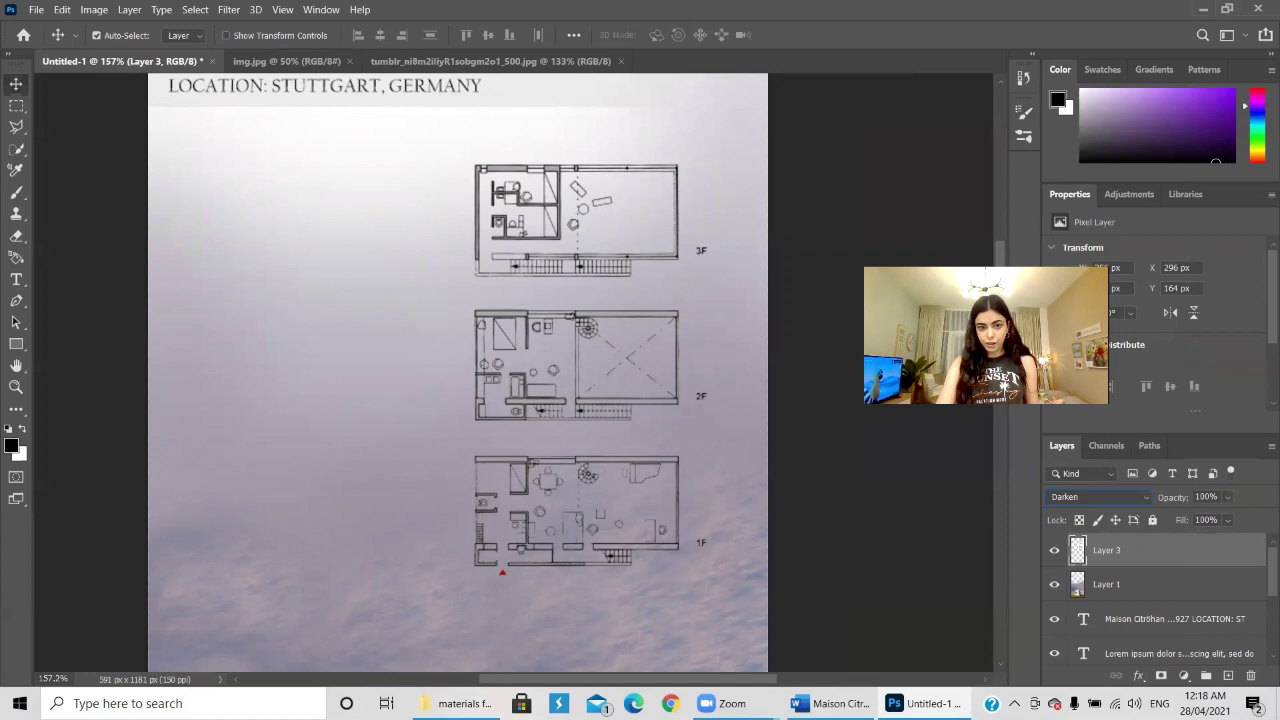
key("Down")
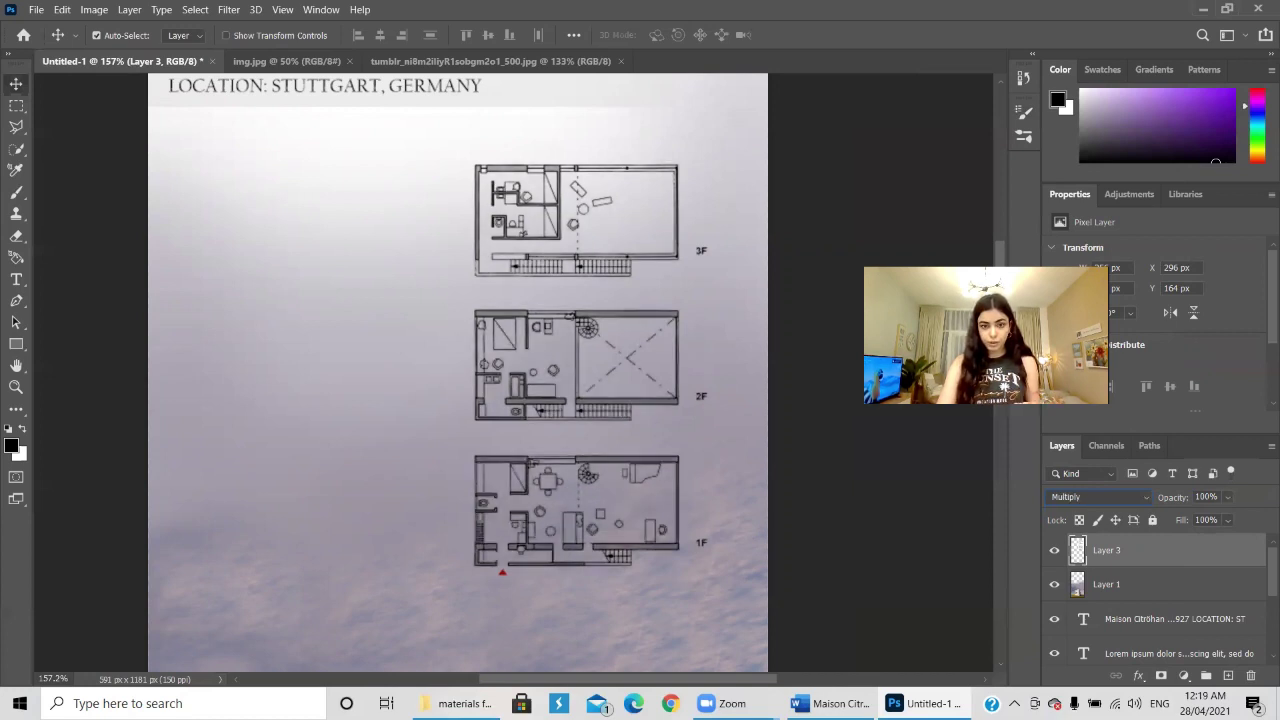
key("Down")
key("Down")
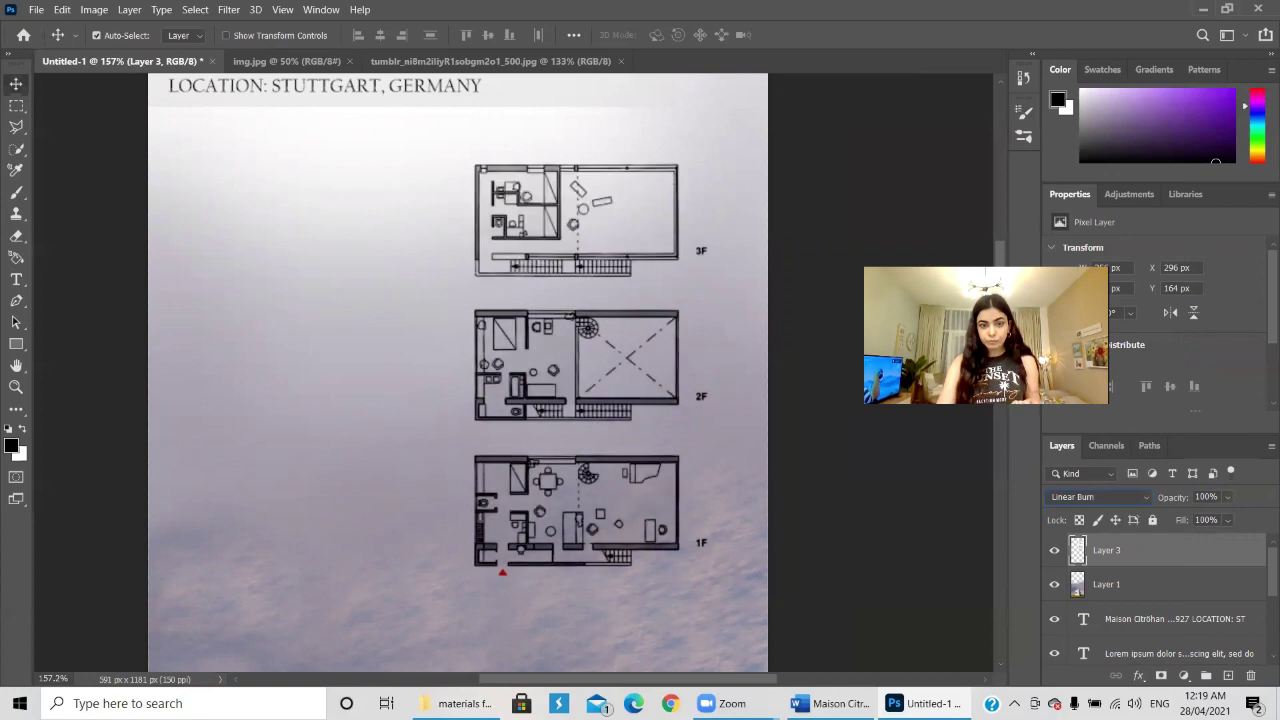
key("Down")
key("Down")
key("Down")
key("Down")
key("Down")
key("Down")
key("Down")
key("Down")
key("Down")
key("Down")
key("Down")
key("Down")
key("Down")
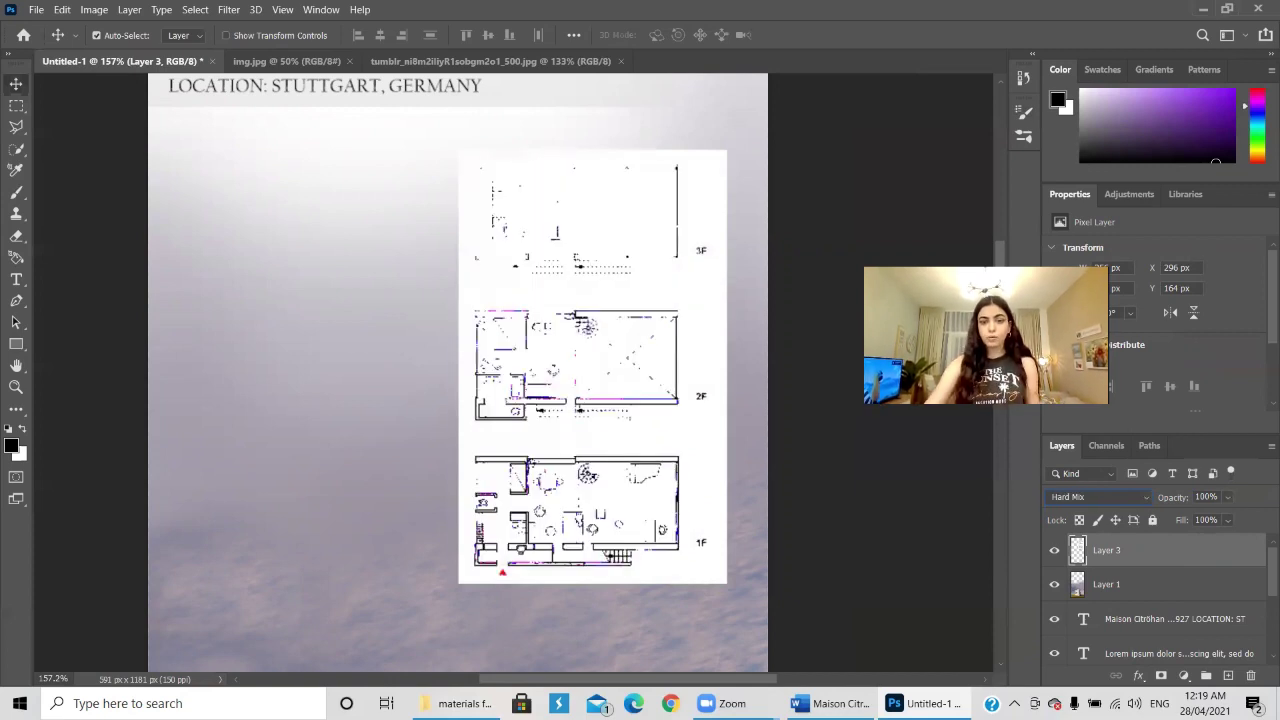
- Set the floor plan layer's blend mode to Multiply and shift the plans right to about X 306 px
left_click(1126, 496)
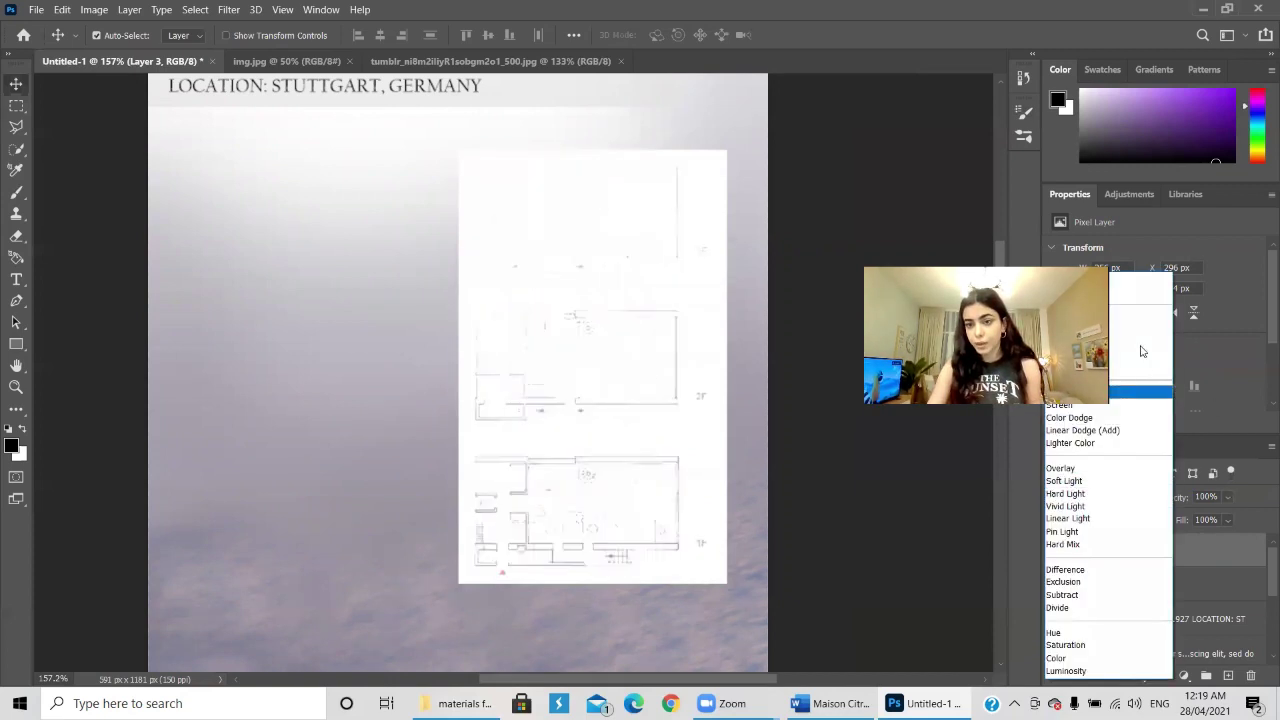
left_click(1142, 338)
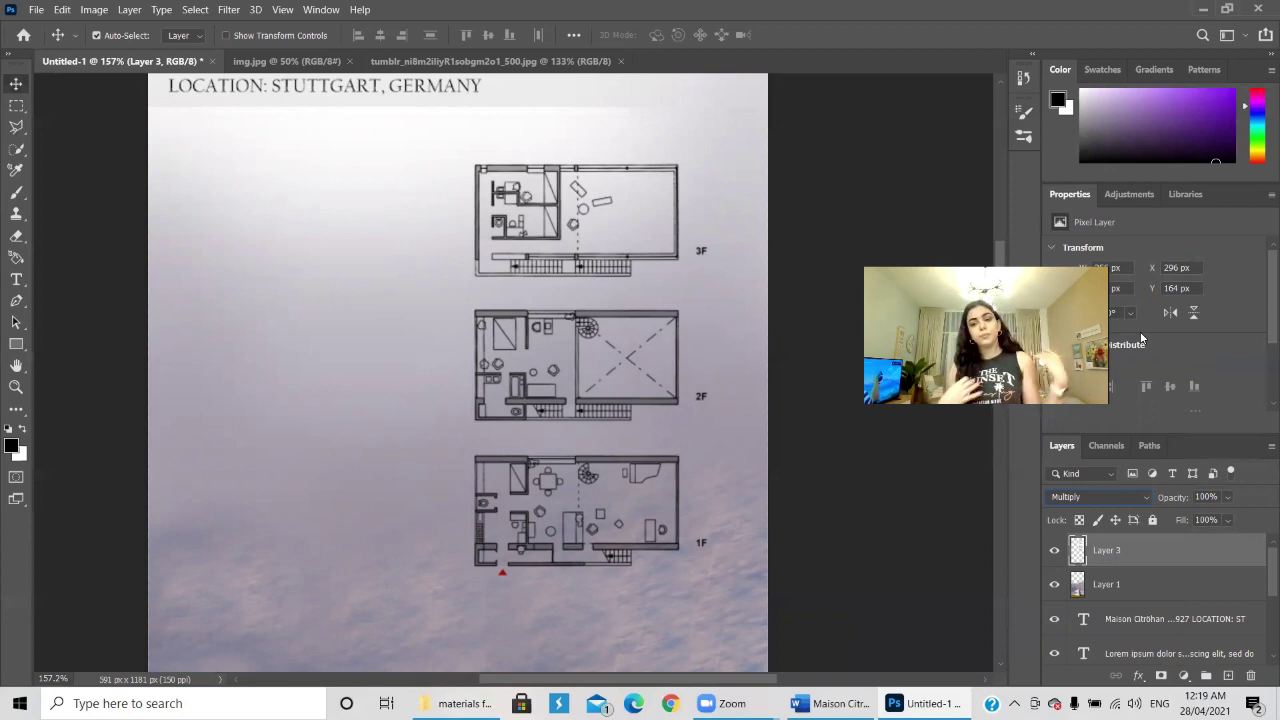
left_click_drag(576, 322, 604, 318)
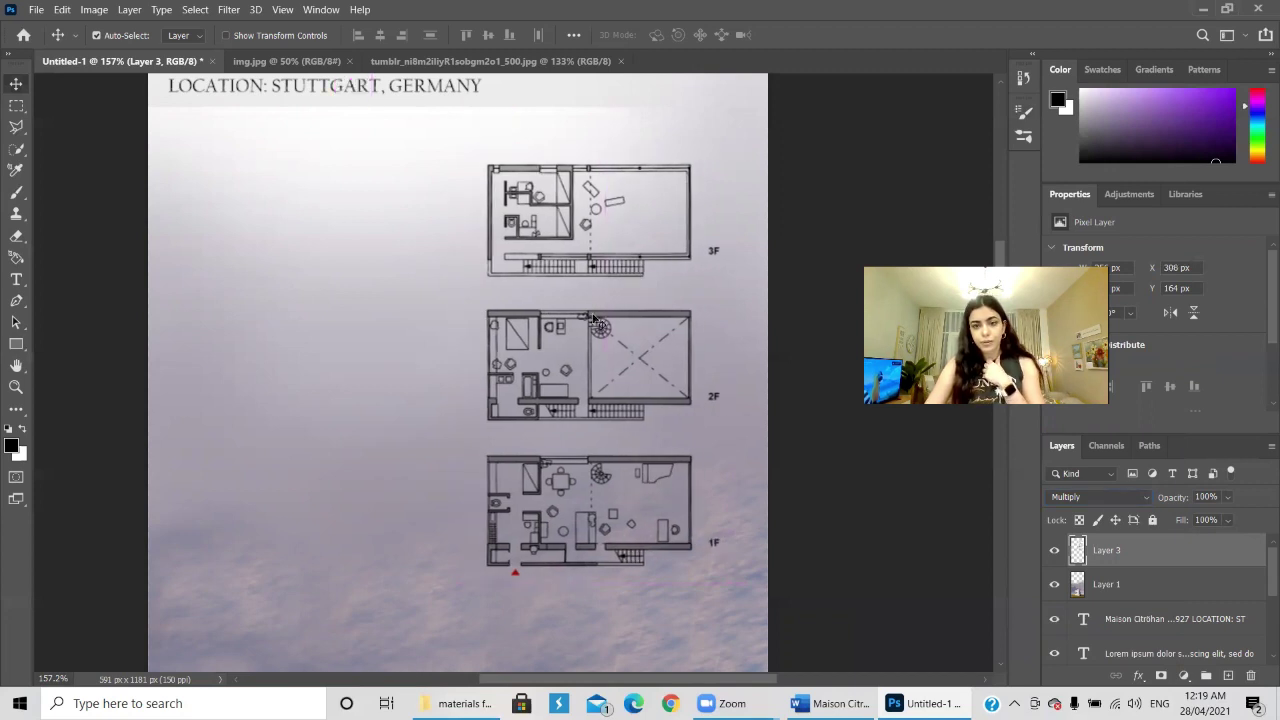
- Scale the floor plans to about 112% and move them to about X 301, Y 146 px
scroll(620, 322, "down", 4)
key("ctrl+t")
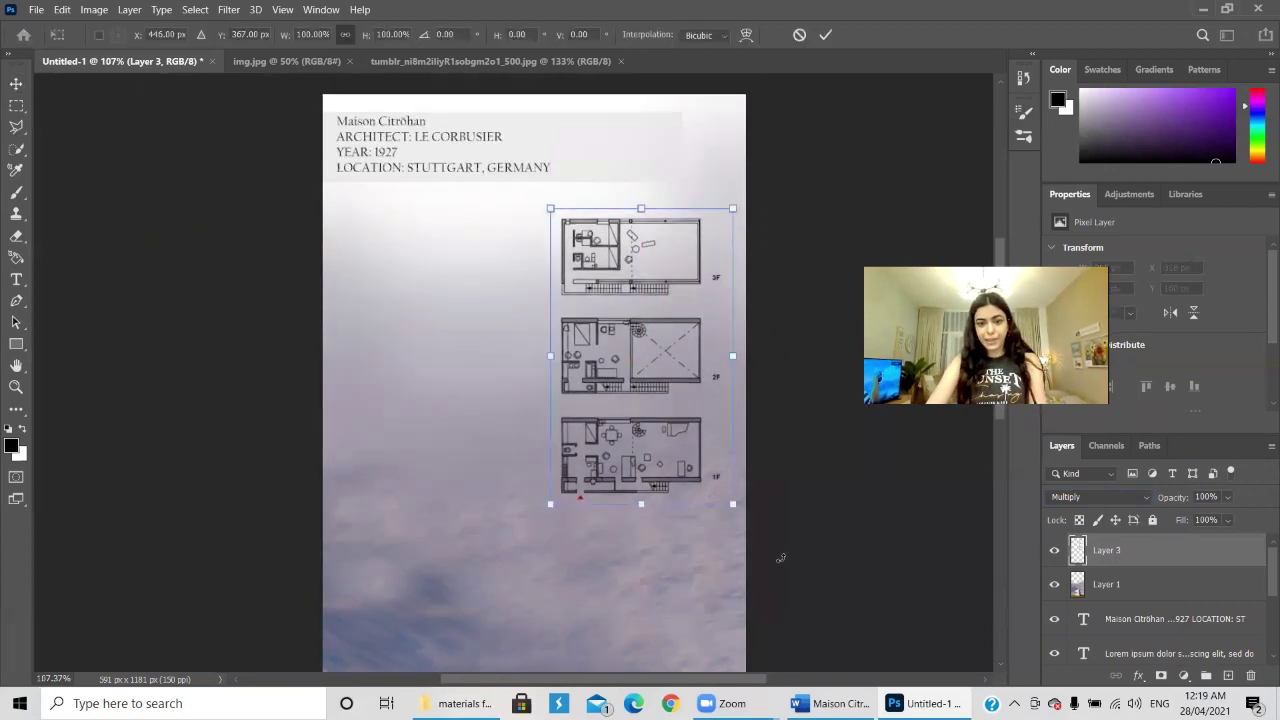
left_click_drag(734, 504, 743, 521)
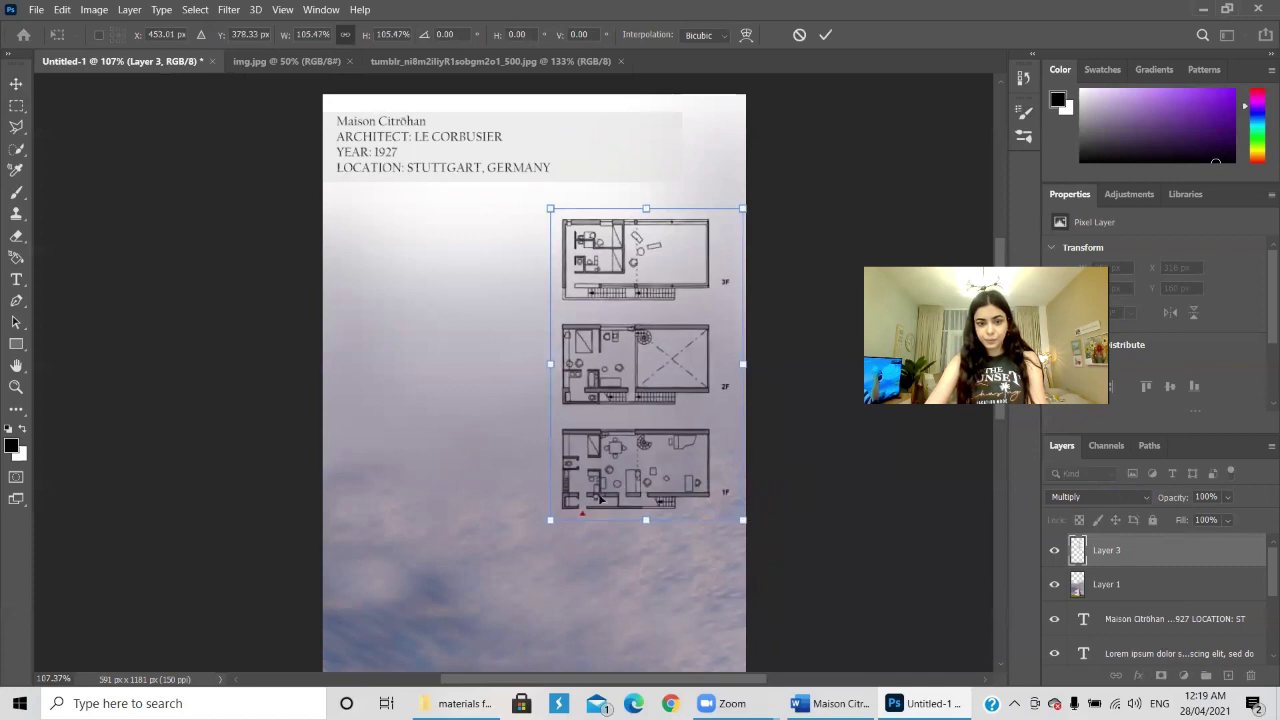
left_click_drag(546, 521, 537, 534)
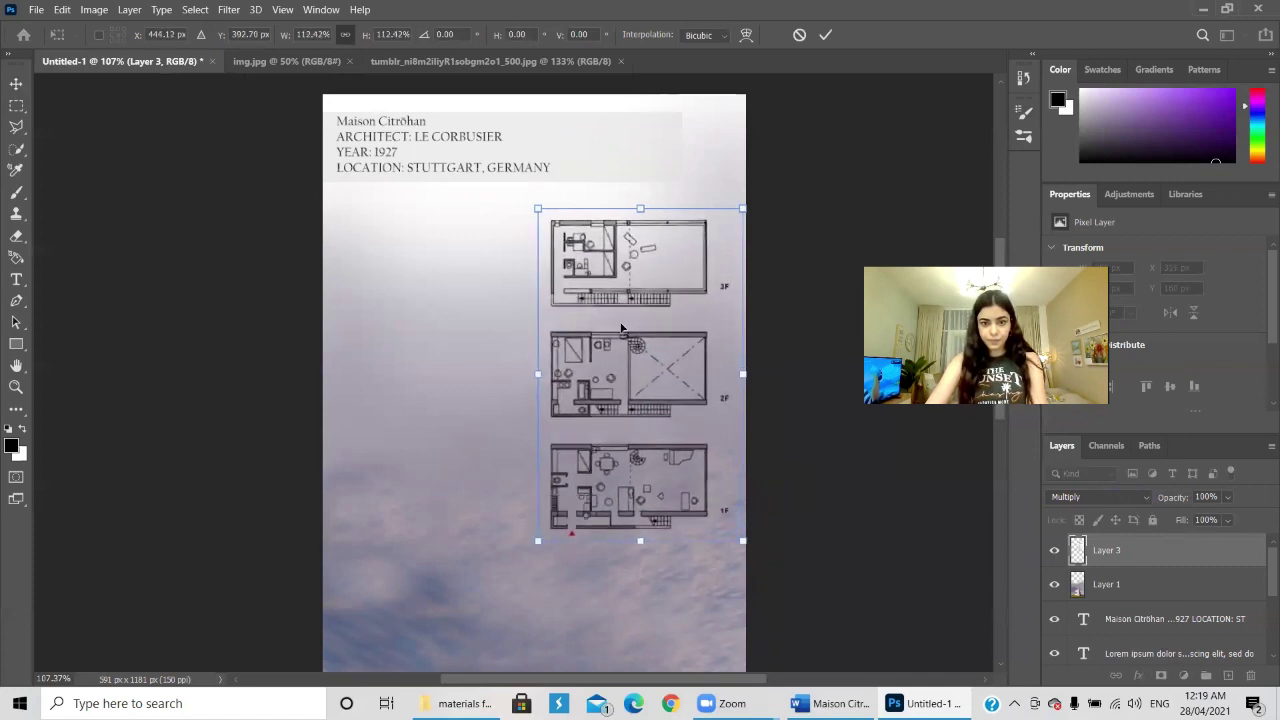
key("Return")
left_click_drag(627, 298, 627, 294)
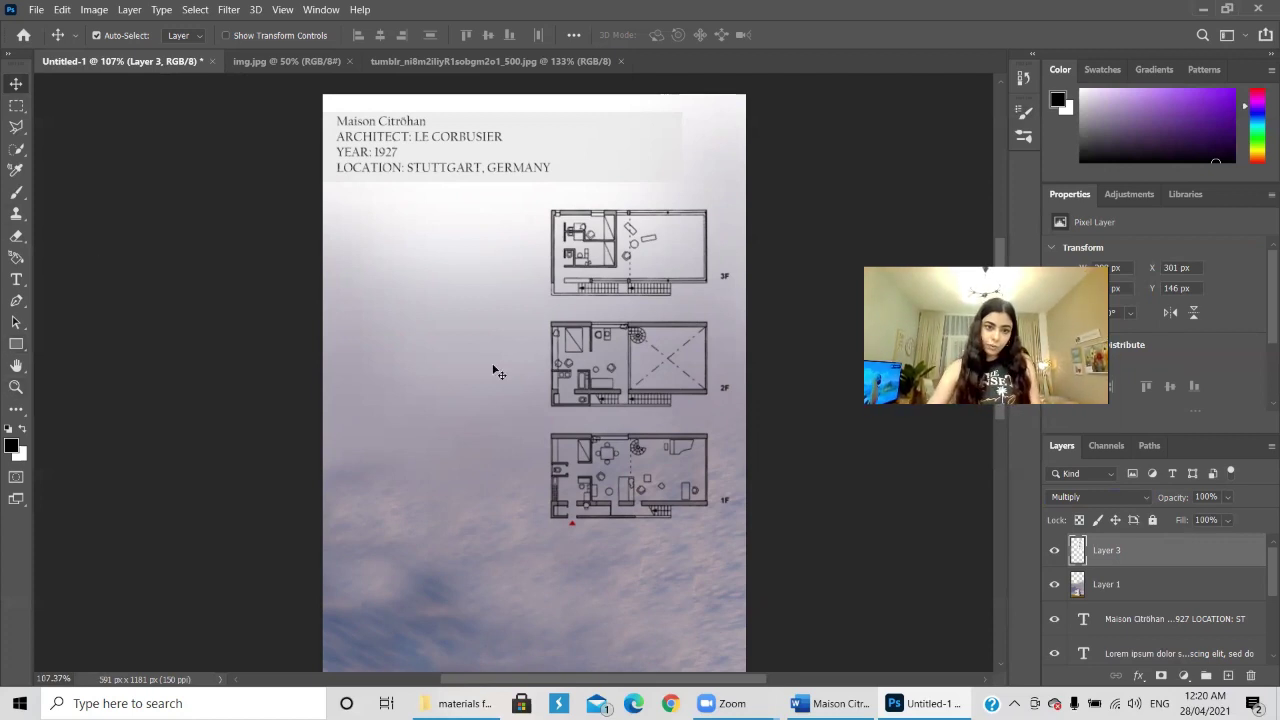
- Enlarge the floor plans by a further 3% or so and place them at about X 293, Y 146 px
scroll(436, 341, "down", 3)
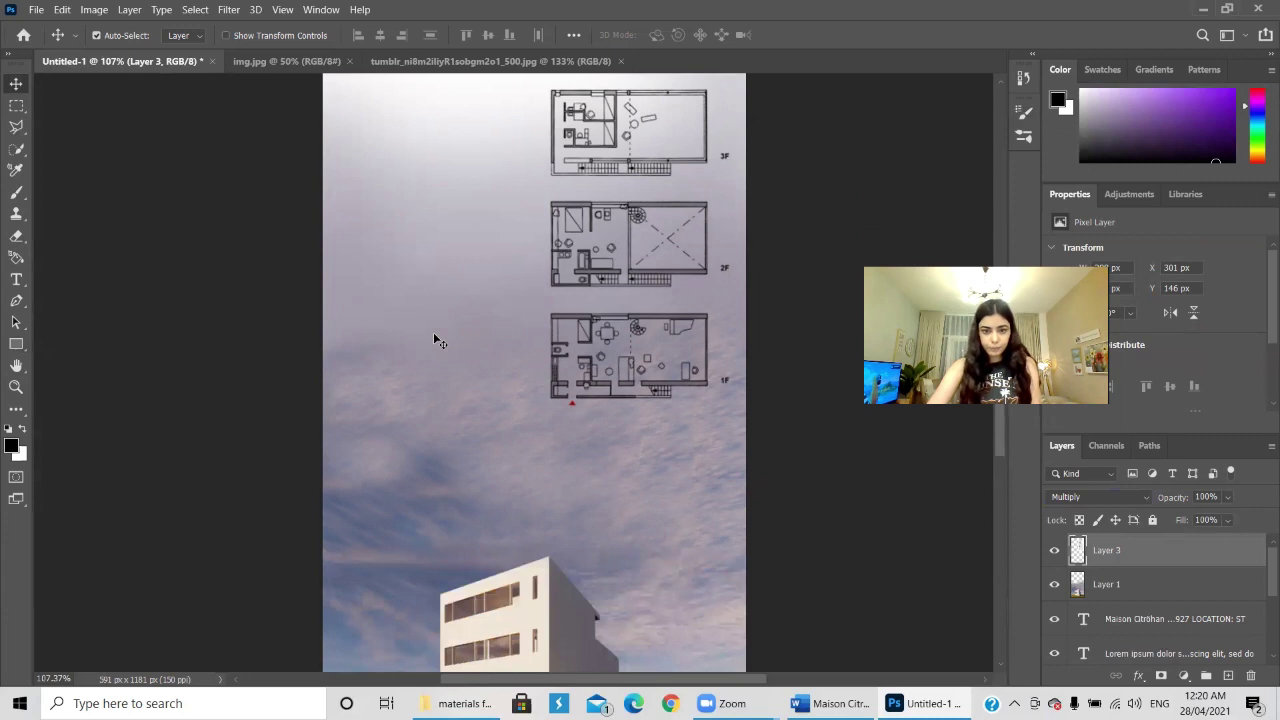
scroll(436, 341, "up", 4)
scroll(434, 334, "down", 2)
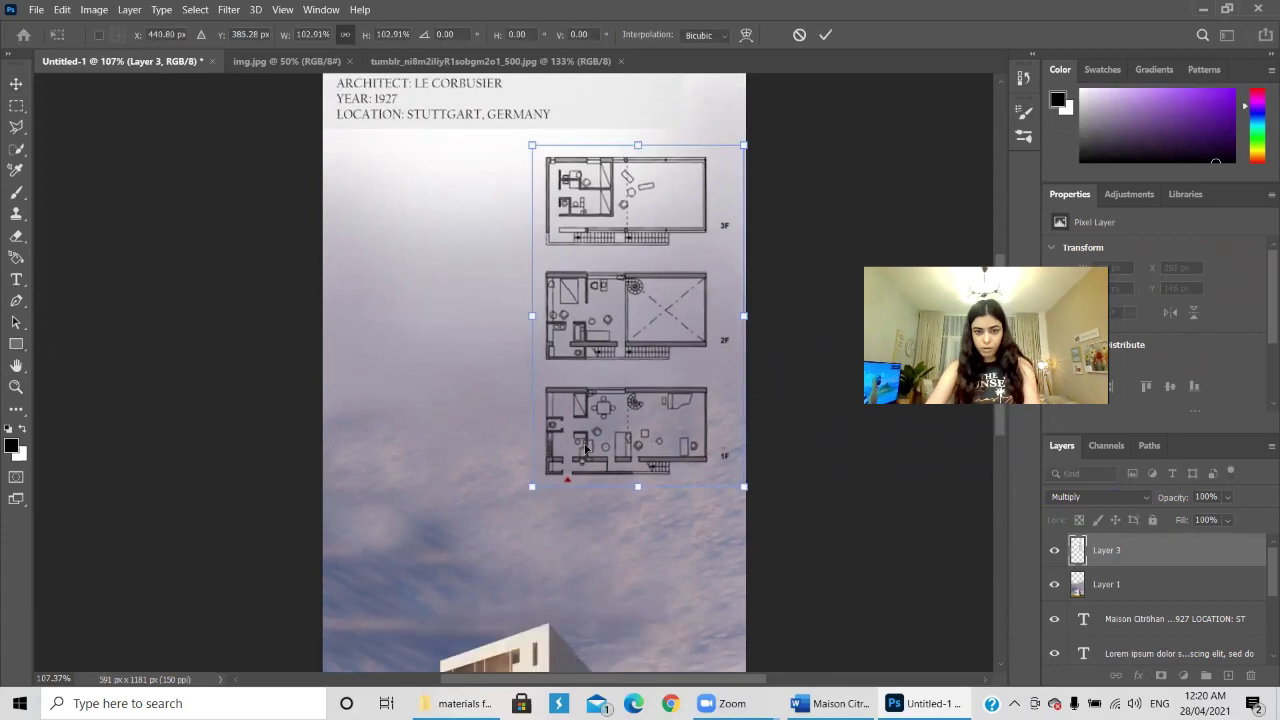
left_click_drag(586, 445, 578, 445)
scroll(576, 445, "up", 2)
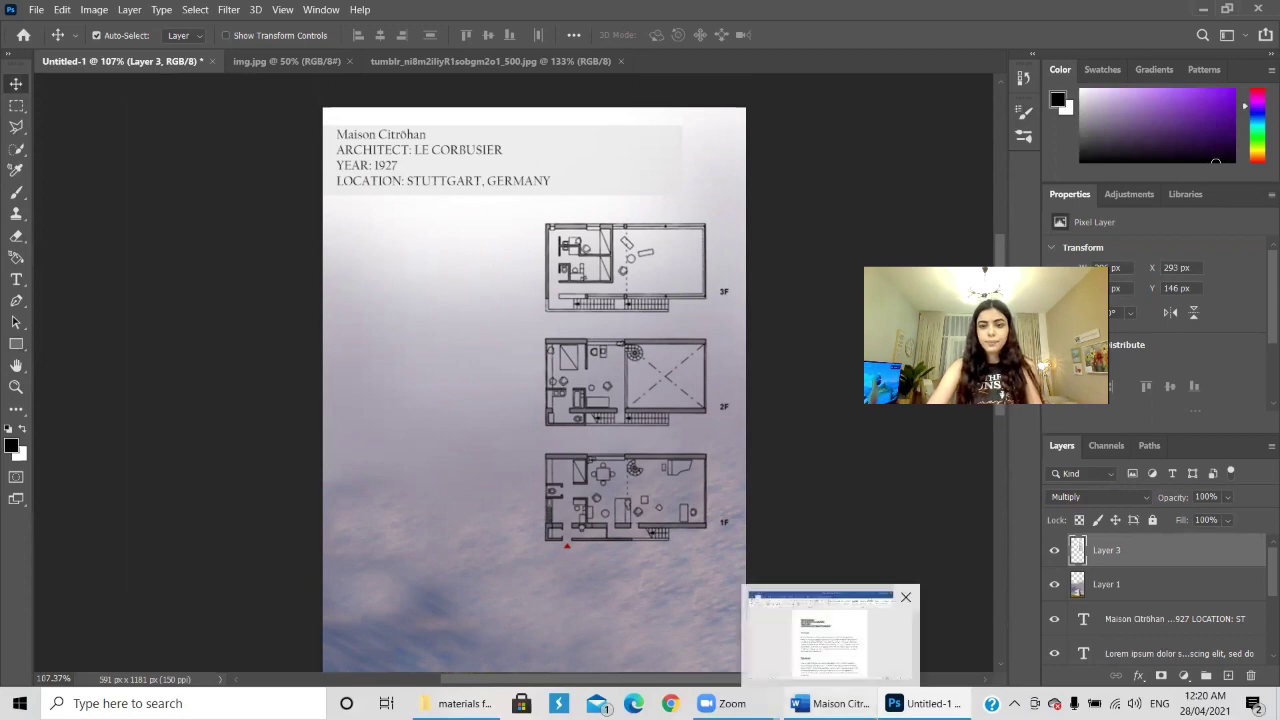
- Copy the Concept heading and its paragraph from Maison Citrohan.docx in Word and return to the Photoshop poster
left_click(833, 698)
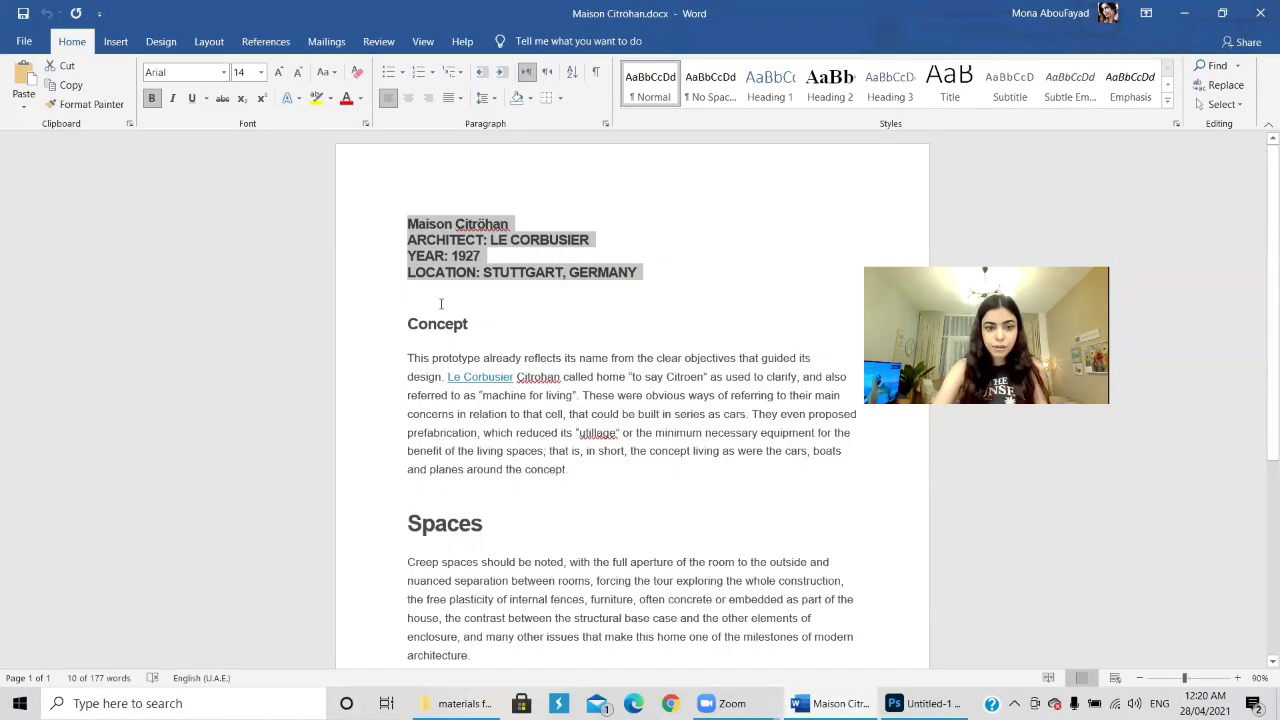
scroll(420, 283, "down", 1)
left_click_drag(403, 244, 566, 397)
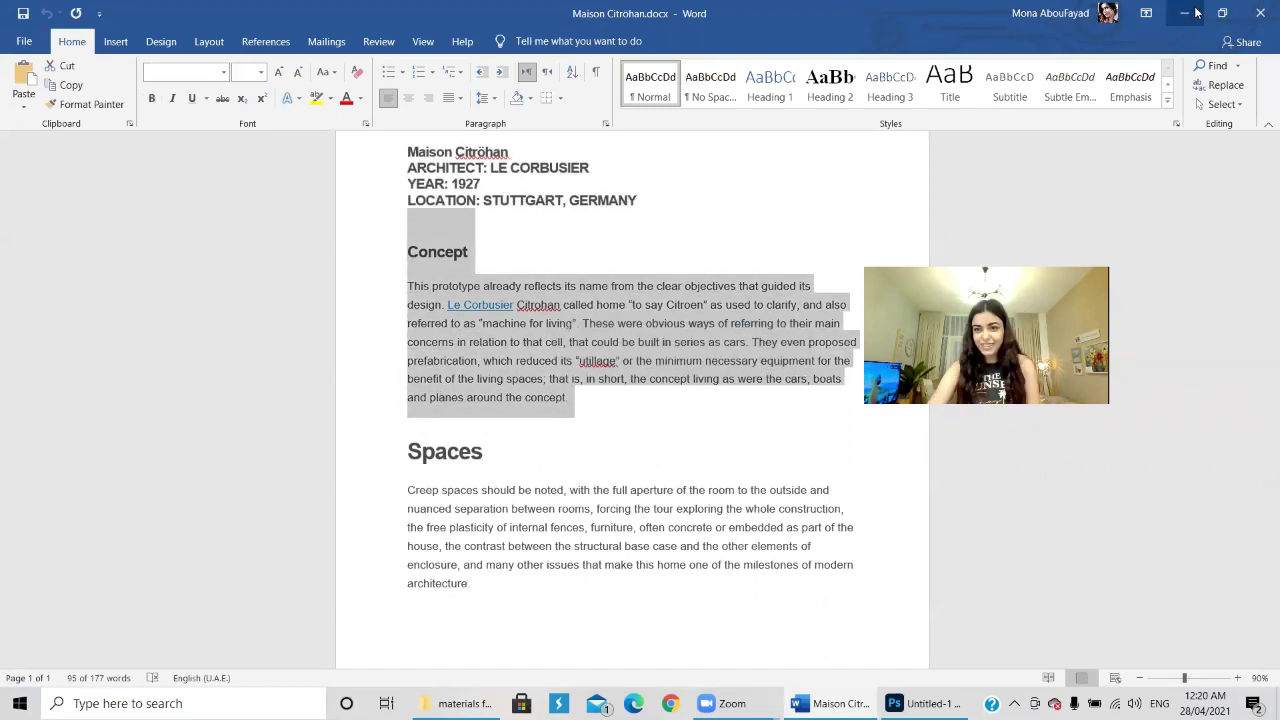
left_click(1184, 13)
- Paste the Concept text into a new text box below the title bar, left of the floor plans, and lengthen the box to the 1F plan's lower edge
left_click(16, 279)
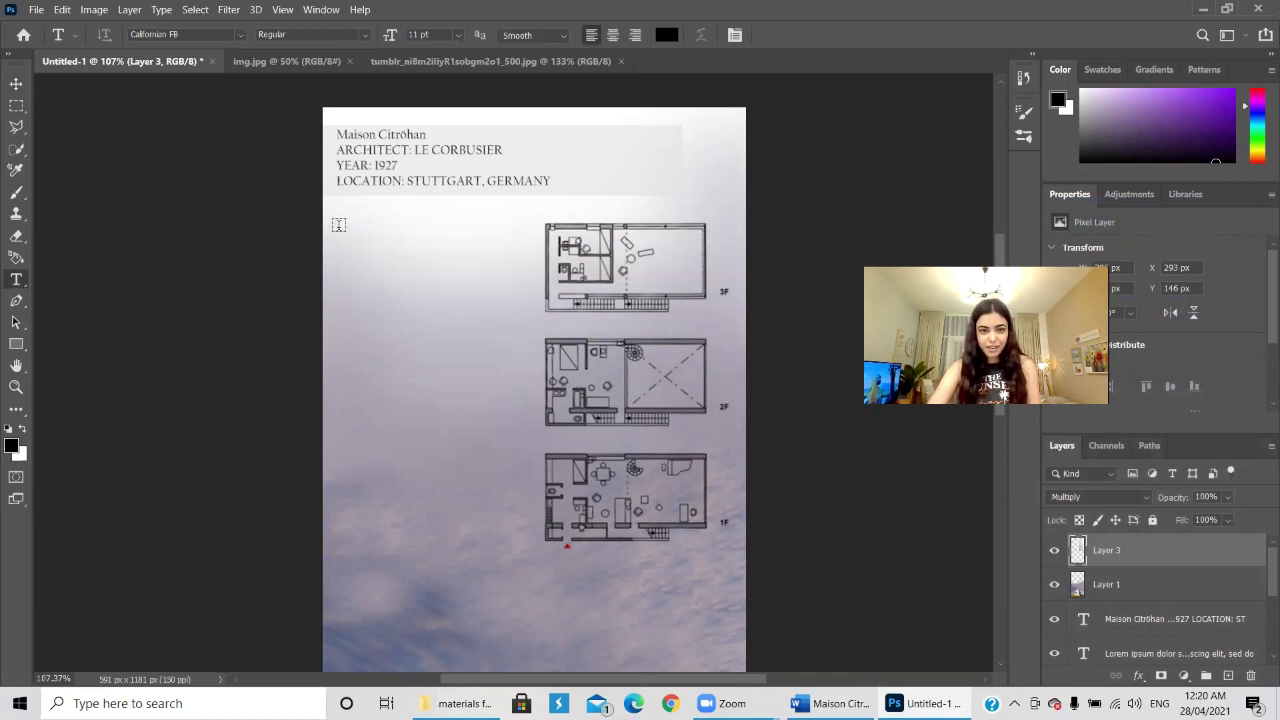
left_click_drag(337, 221, 537, 430)
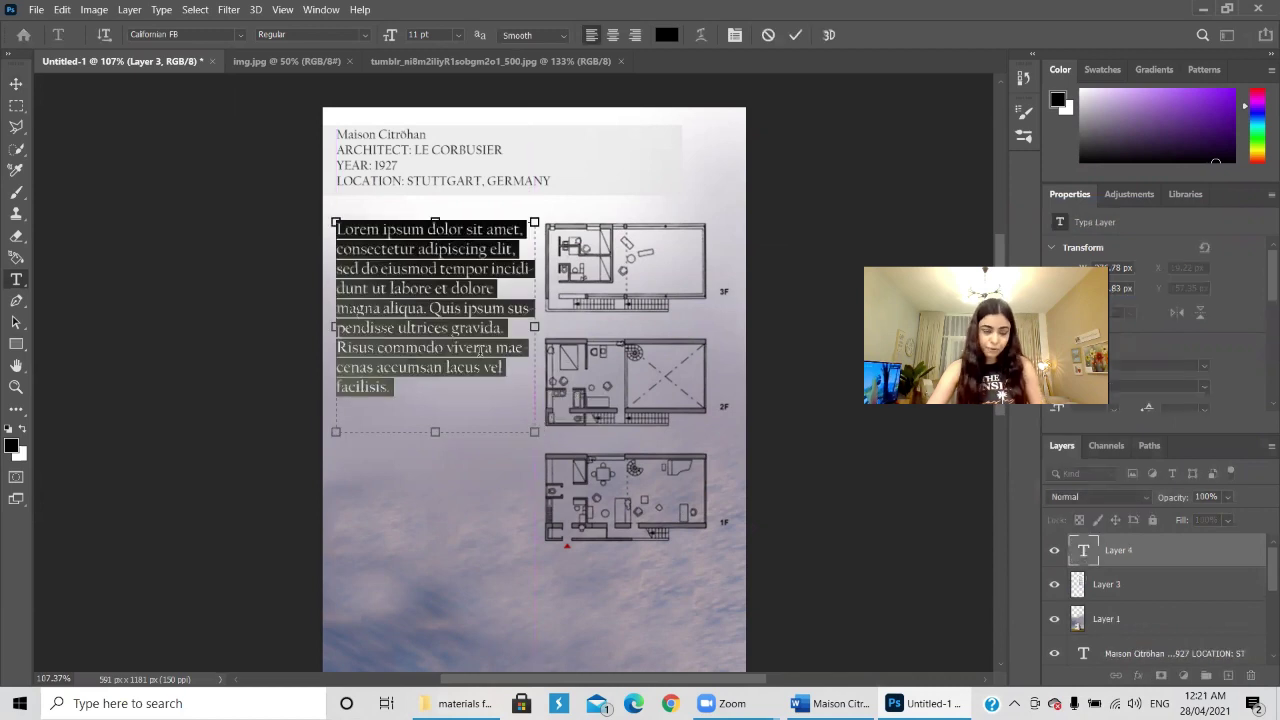
key("ctrl+v")
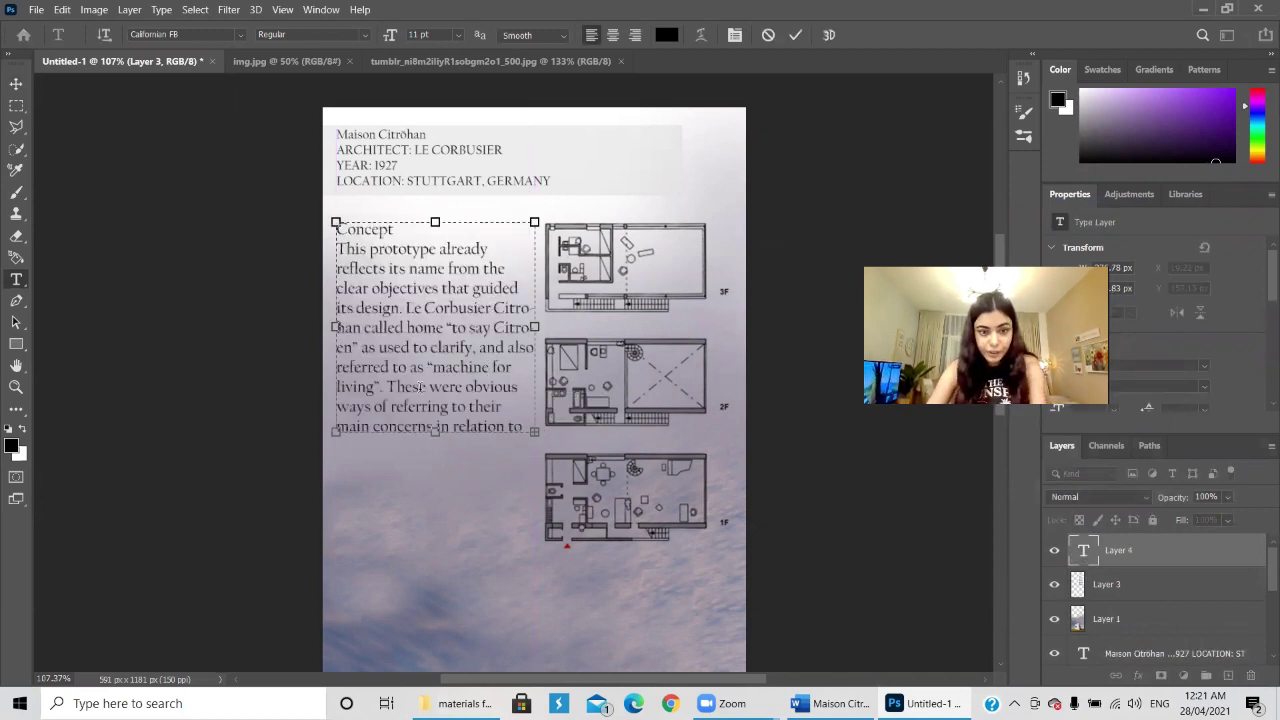
left_click_drag(437, 448, 437, 590)
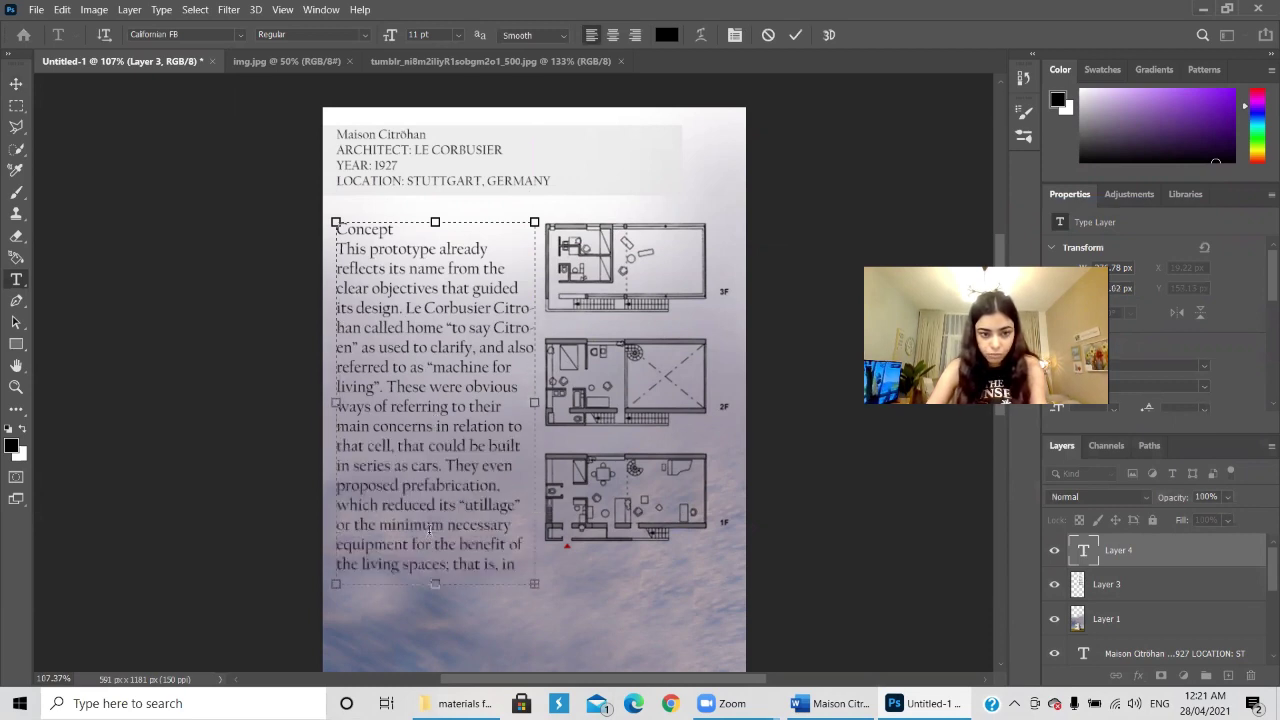
- Set all the Concept text to 9 pt and shorten its text box to just below the last line
key("ctrl+a")
left_click(461, 35)
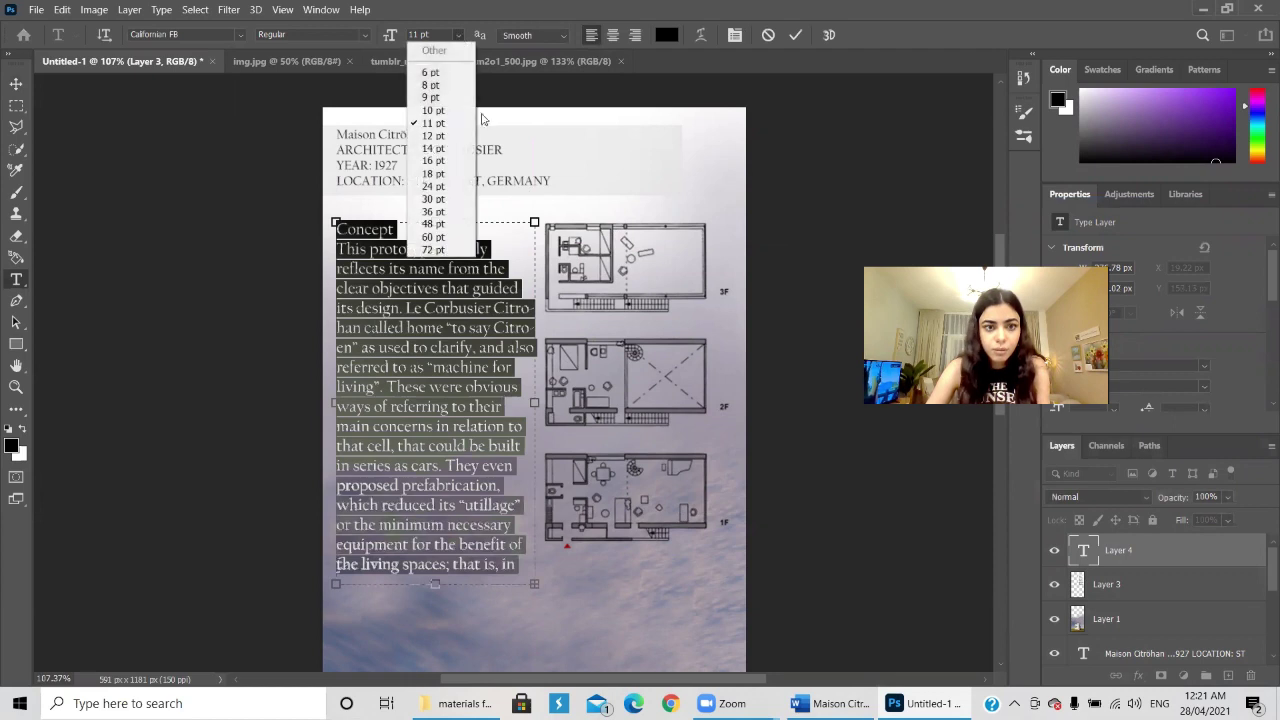
left_click(430, 90)
left_click(433, 457)
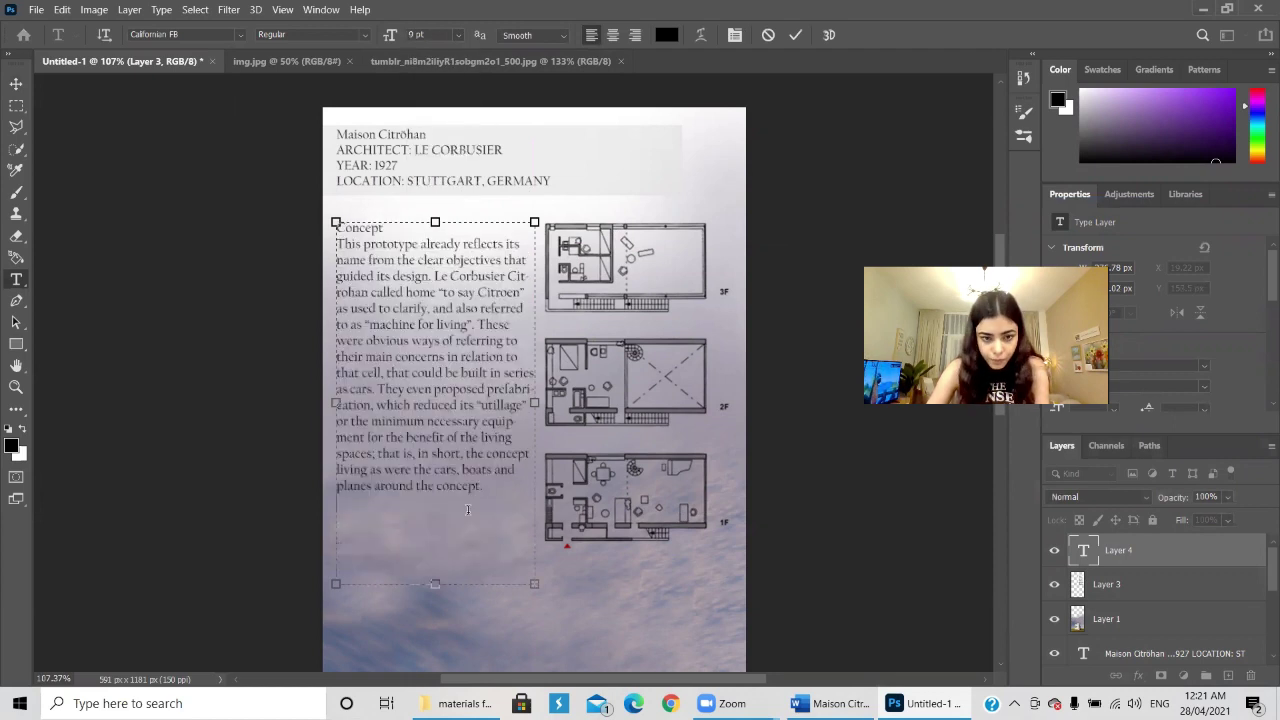
left_click_drag(437, 585, 449, 512)
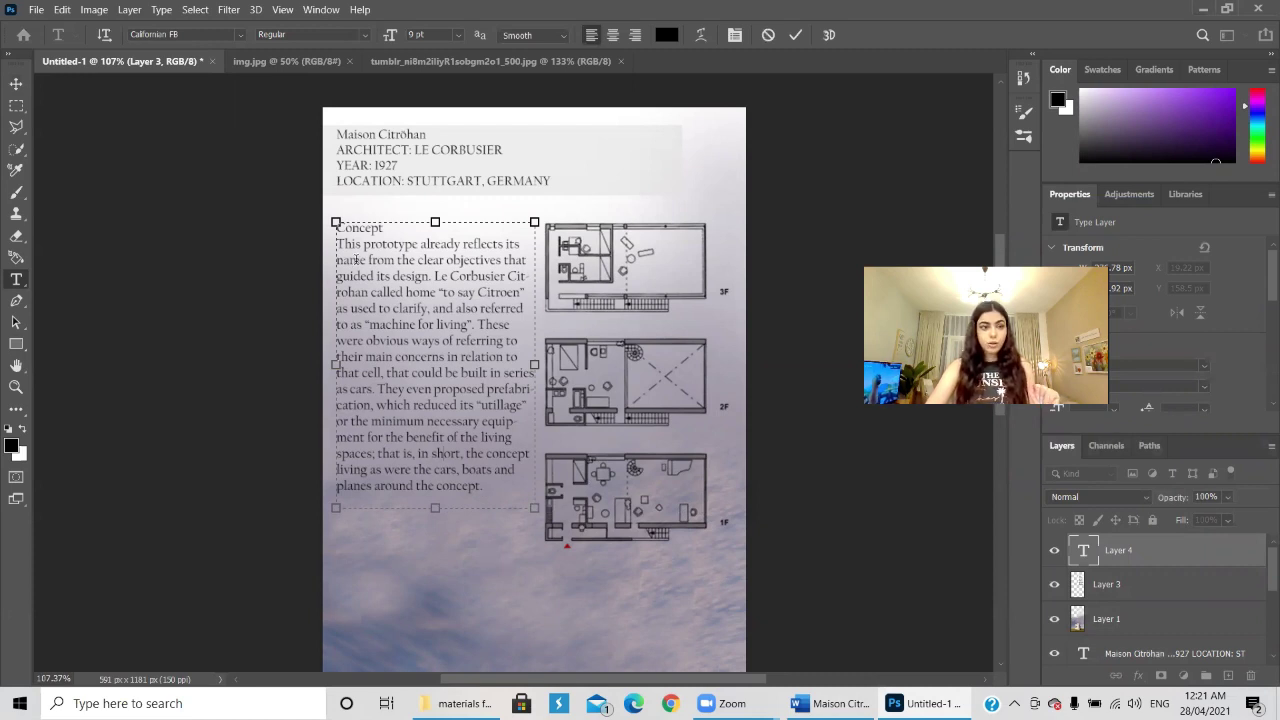
- Make the Concept heading bold and set its size to 10 pt
key("shift+End")
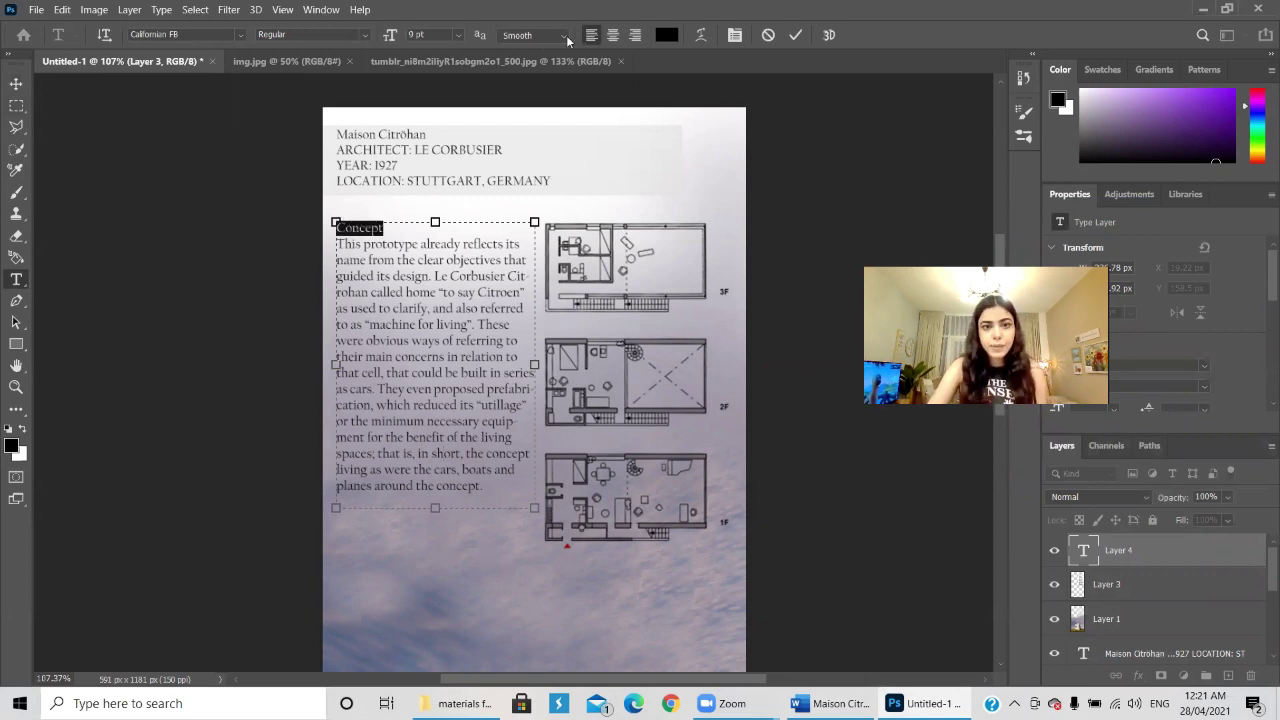
left_click(365, 35)
left_click(309, 80)
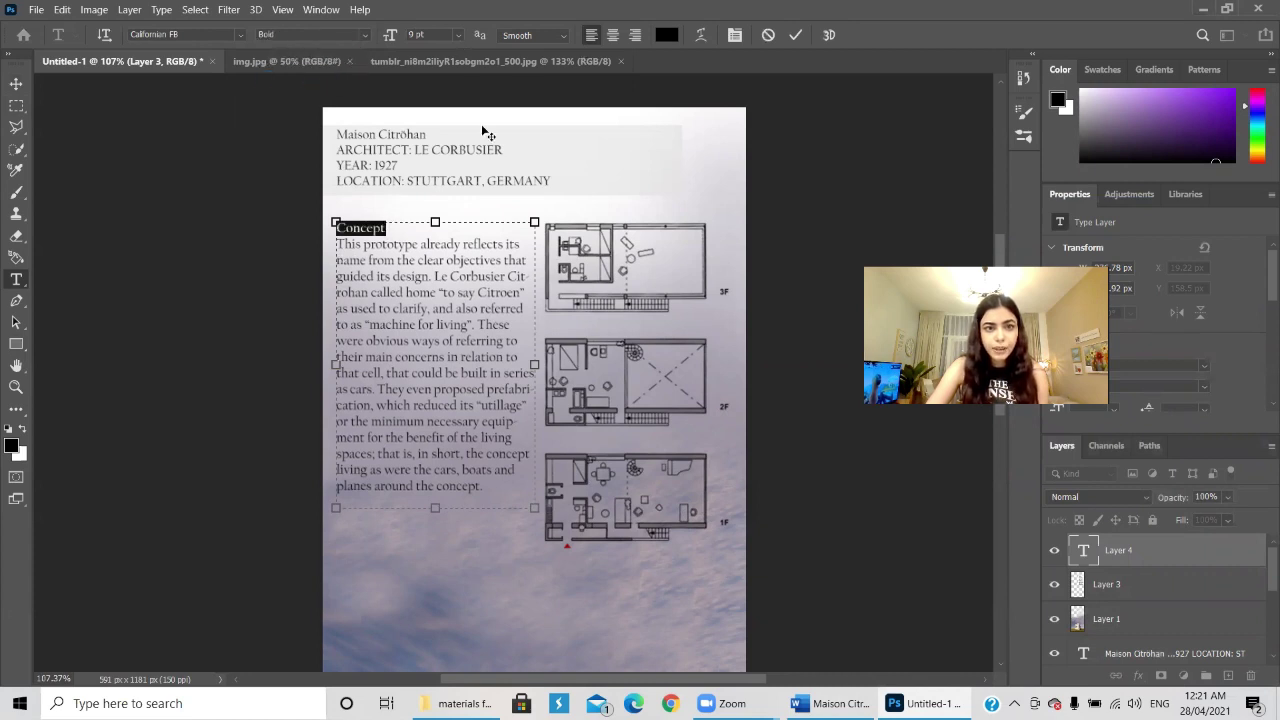
left_click(458, 35)
left_click(440, 104)
left_click(416, 322)
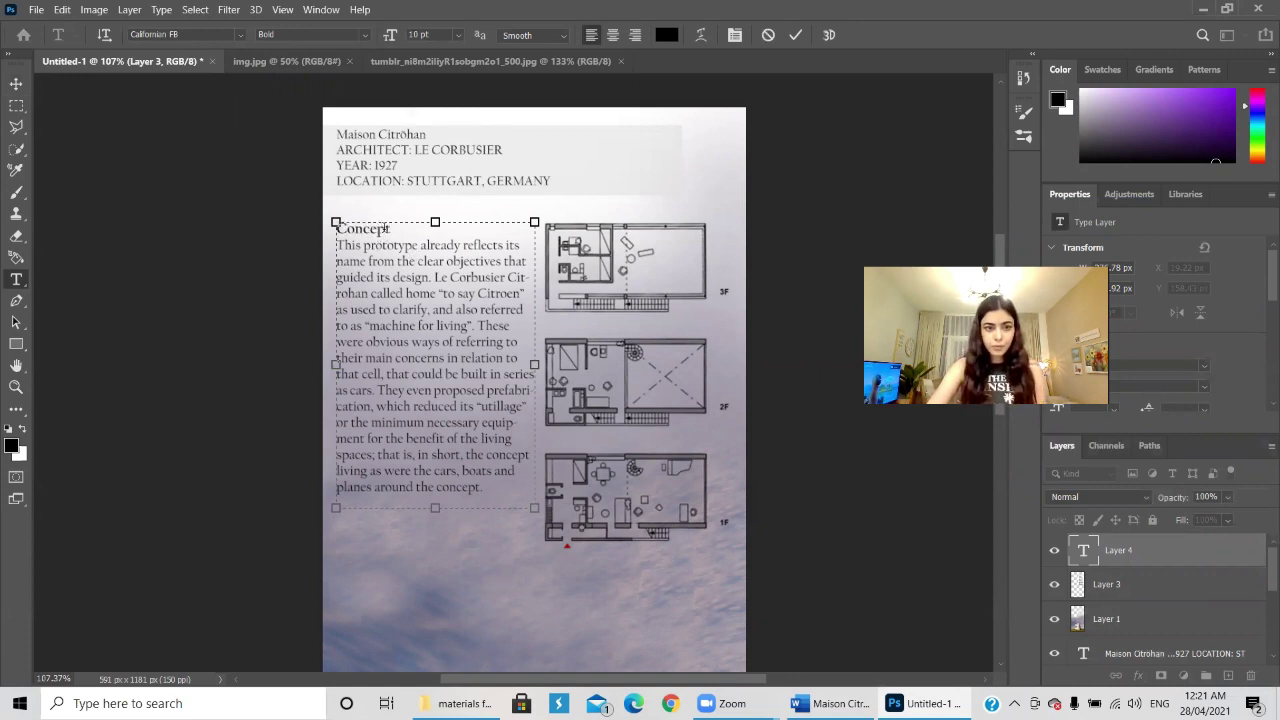
- Replace the Concept heading's text with "CONCEPT:" and commit the edit
left_click_drag(394, 228, 337, 228)
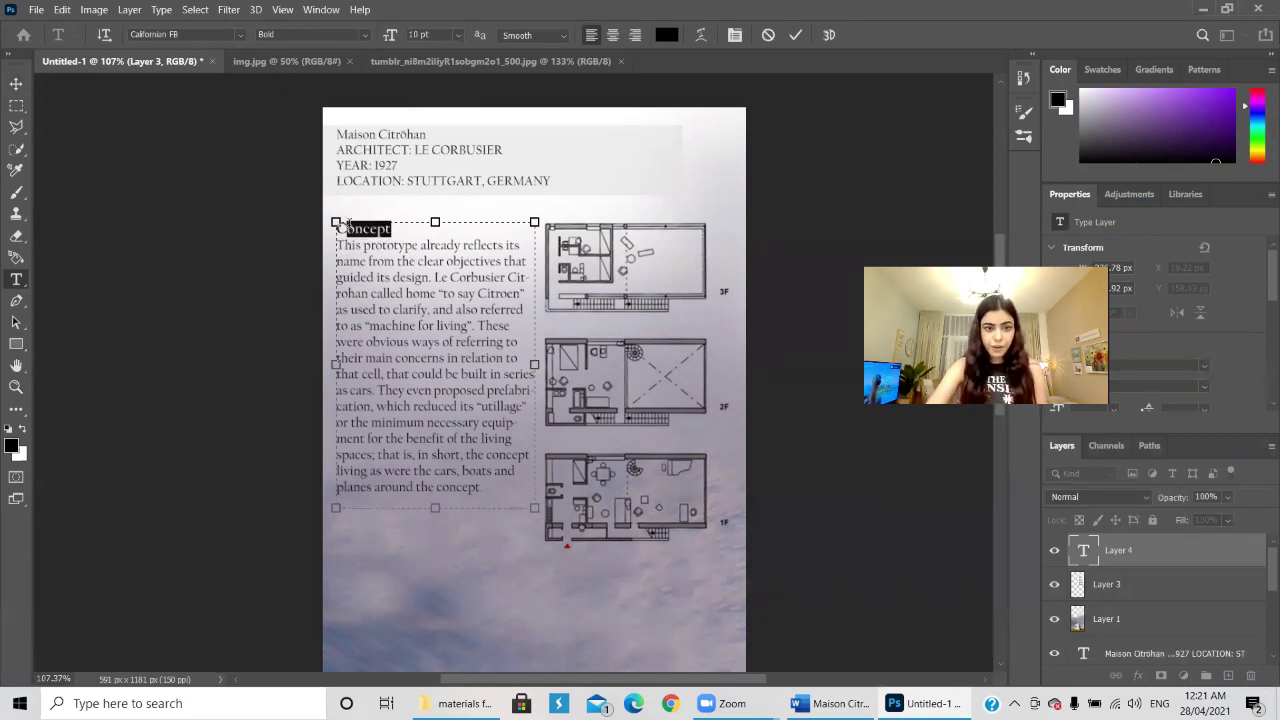
type("CO")
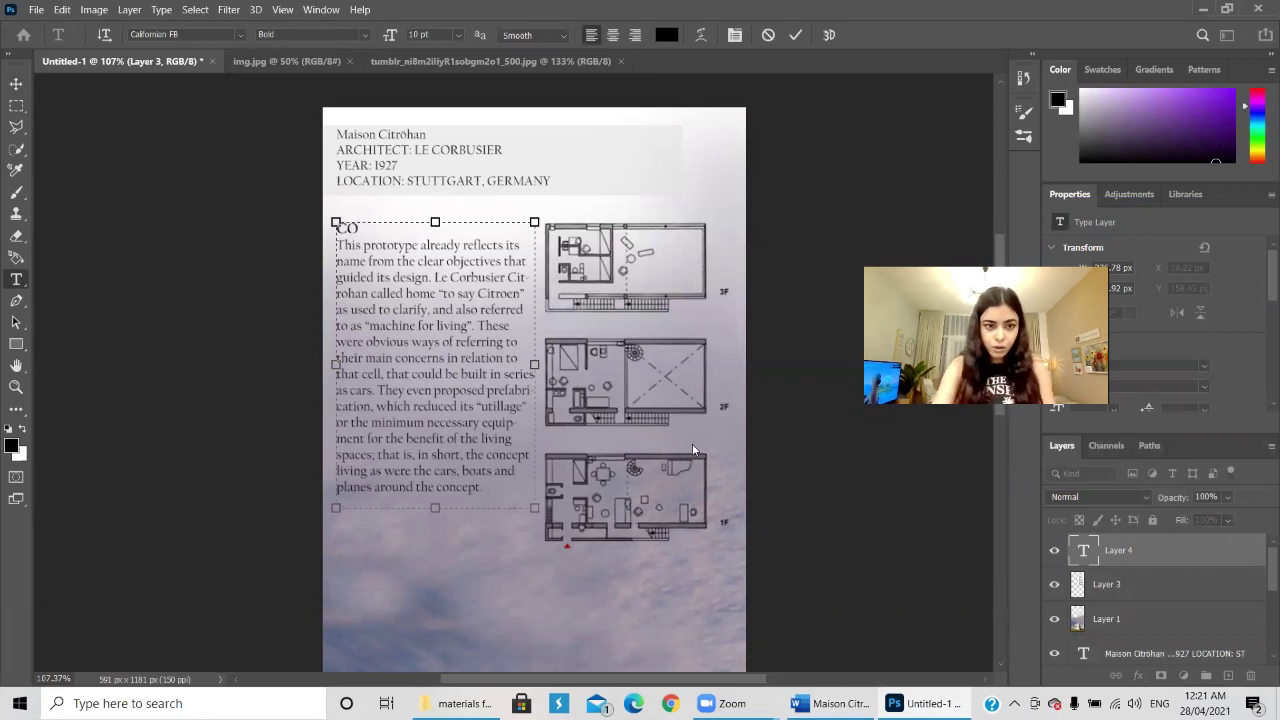
type("NCEP")
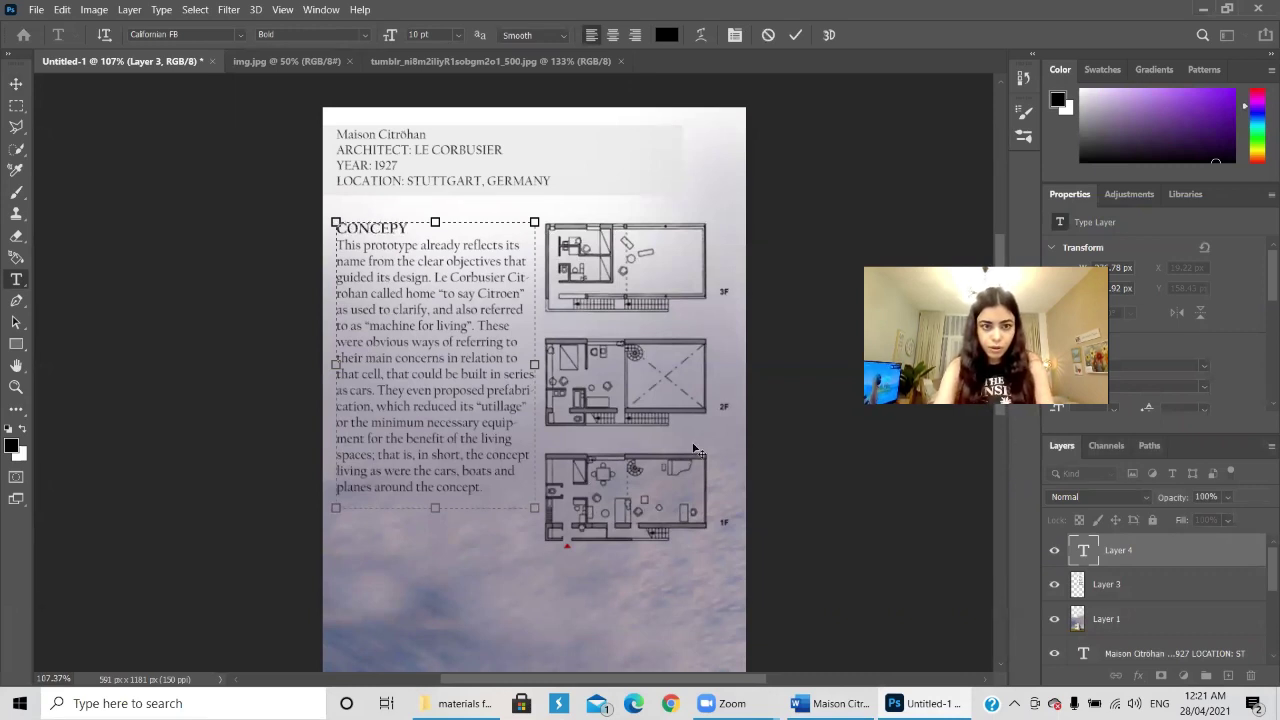
type("T:")
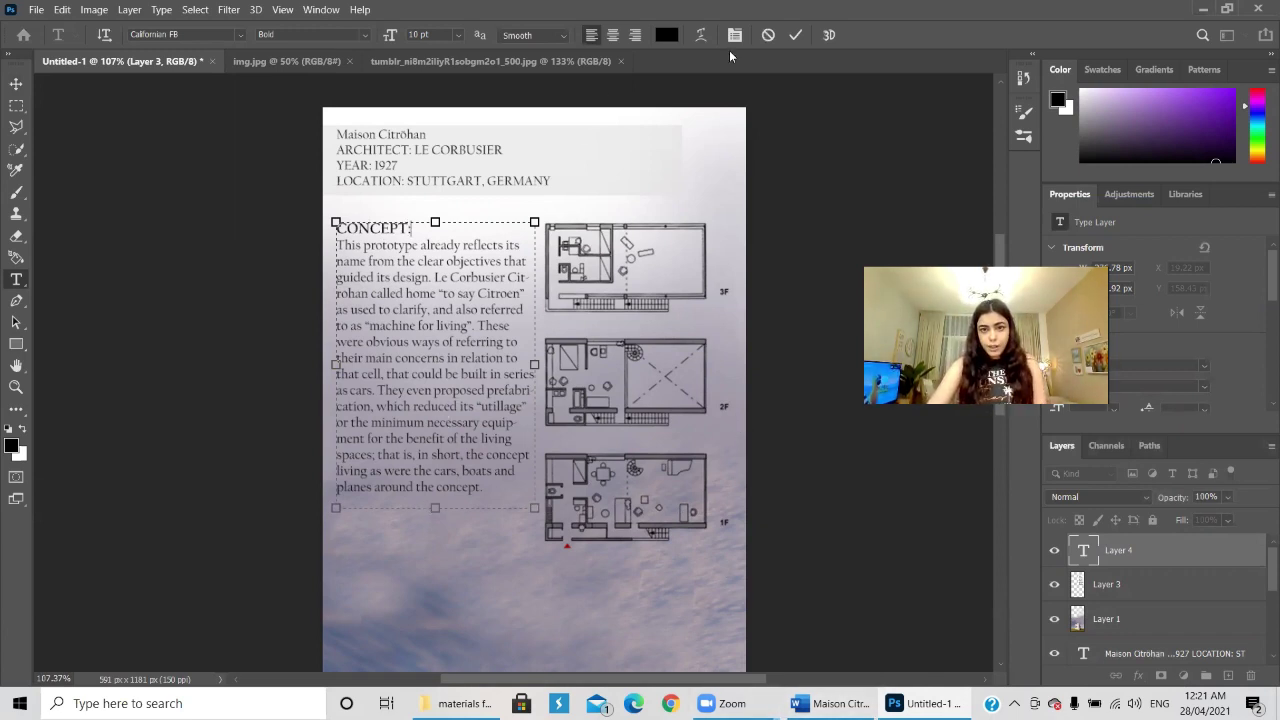
left_click(795, 35)
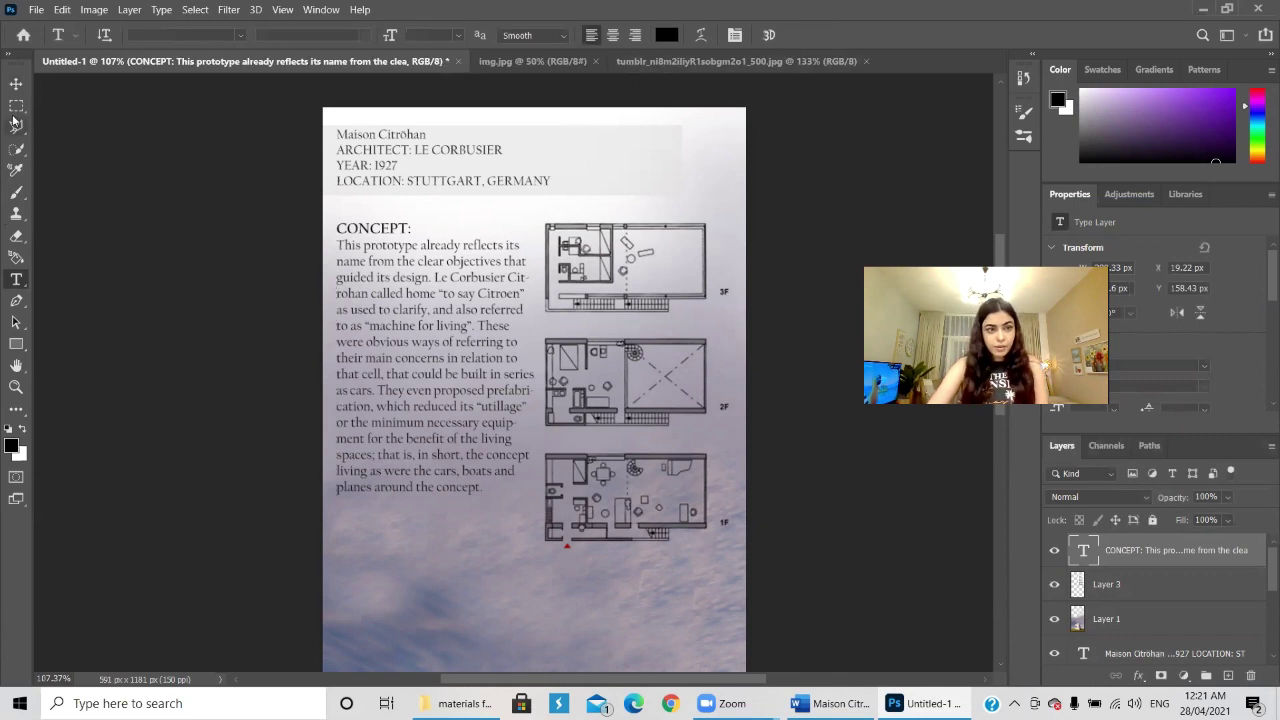
left_click(16, 83)
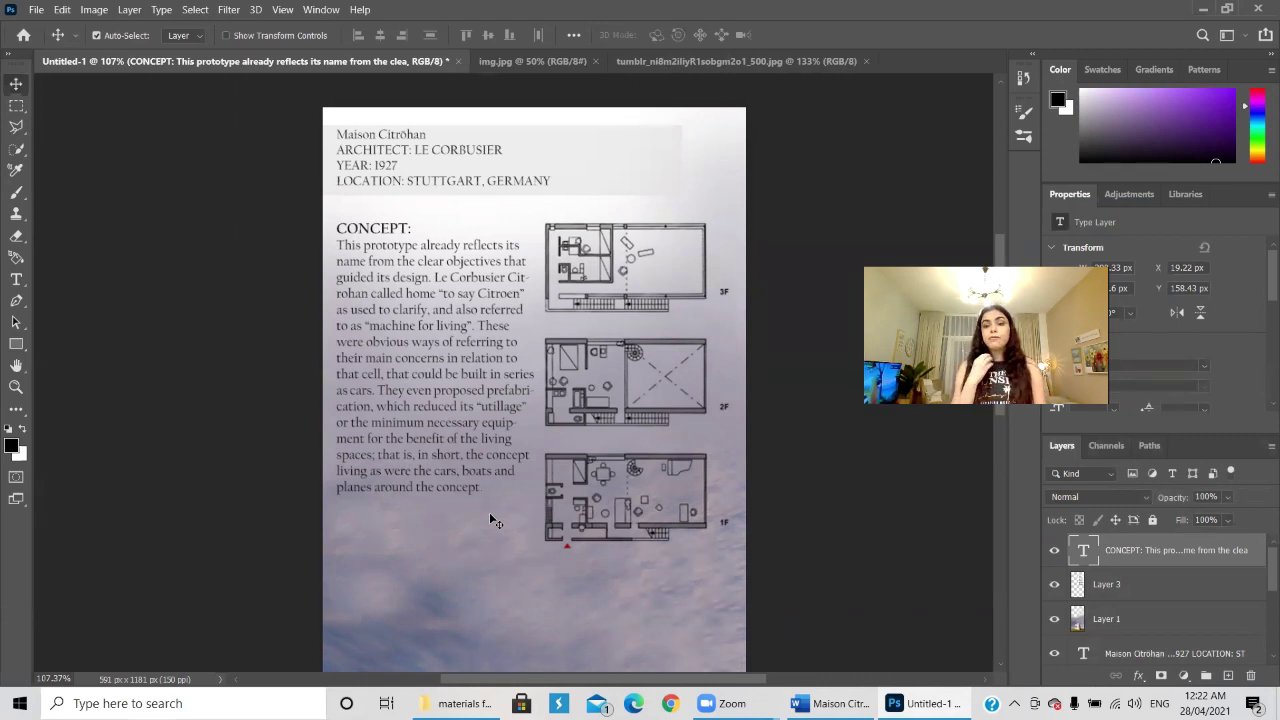
double_click(1236, 560)
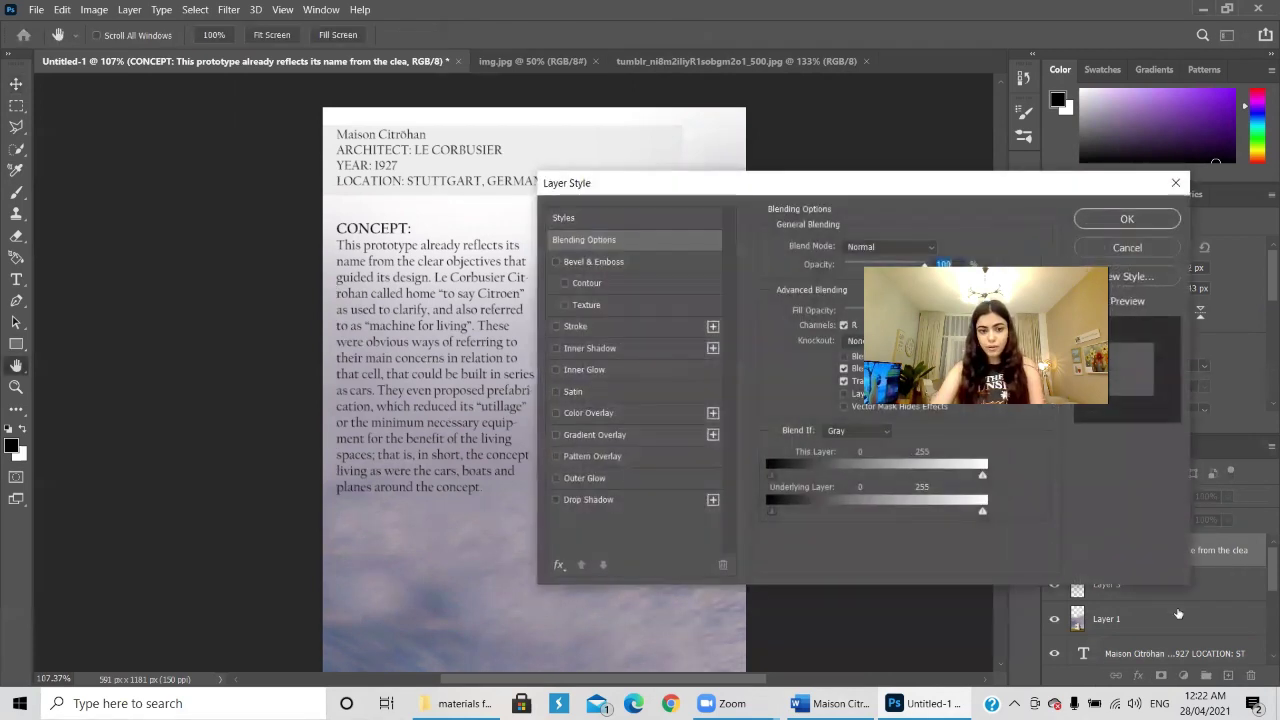
left_click_drag(640, 183, 592, 134)
key("Return")
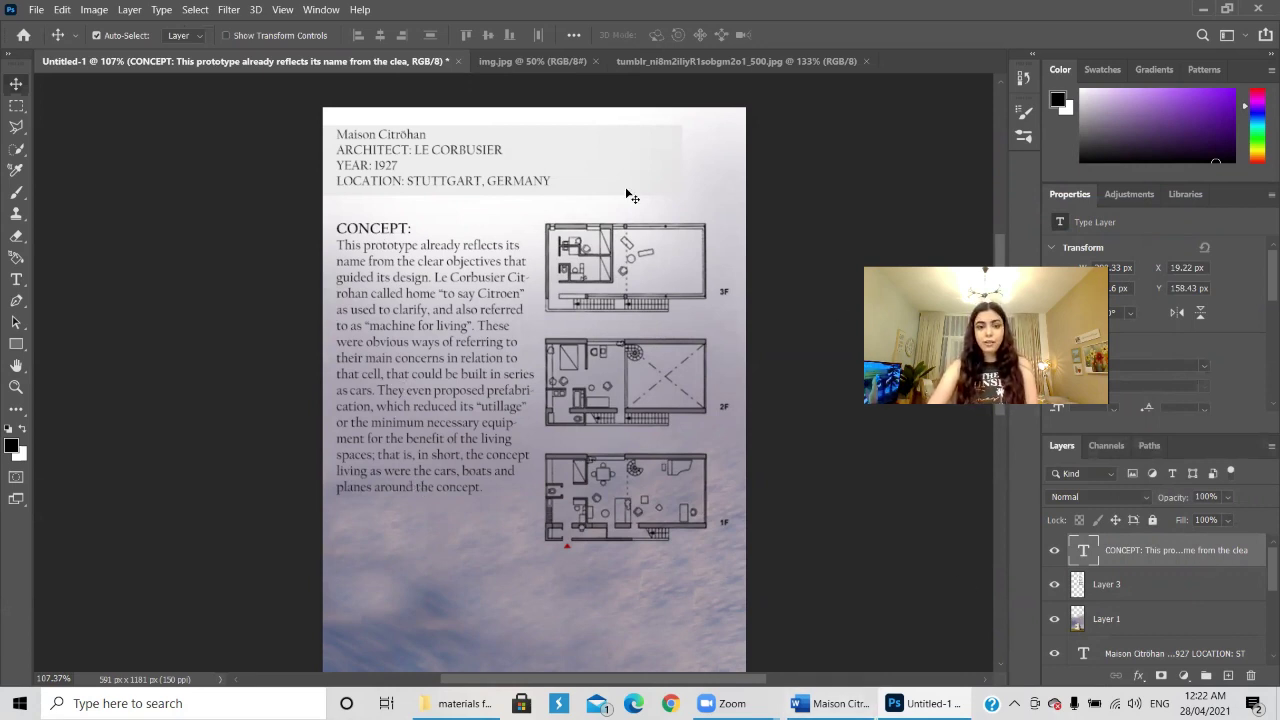
double_click(1130, 560)
key("Return")
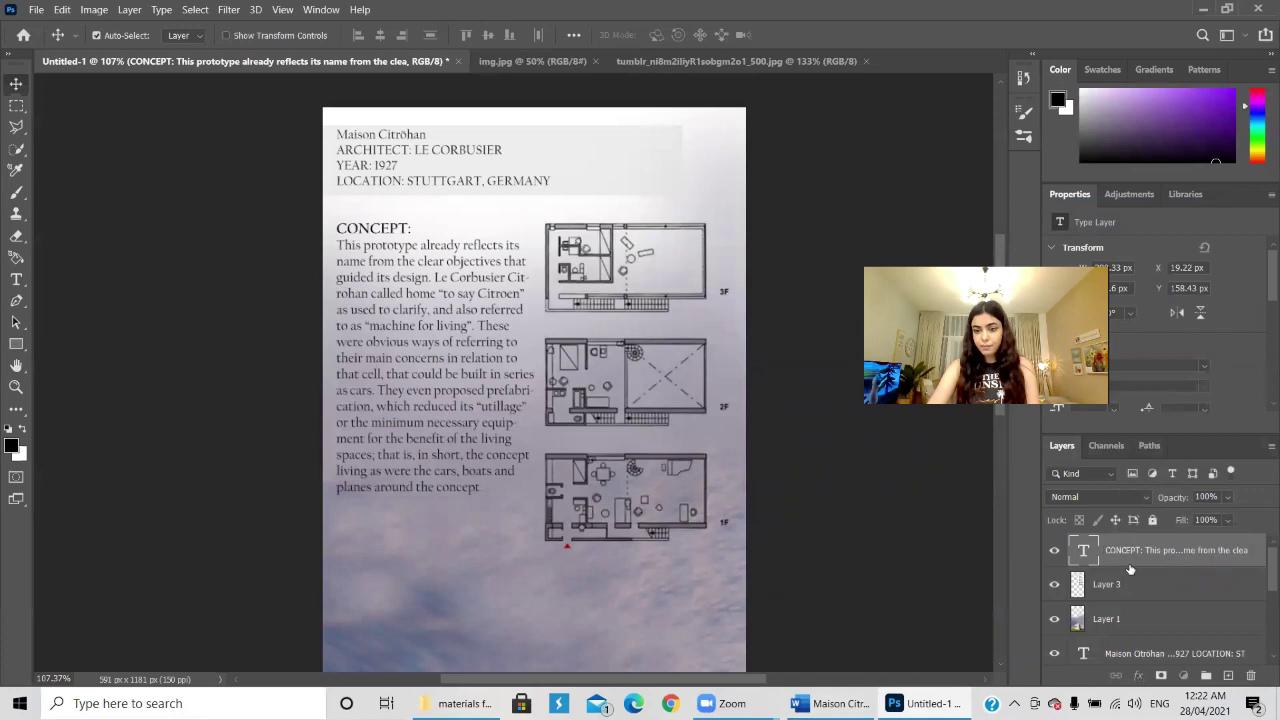
- Add a 1 px outside Stroke effect to the CONCEPT text layer, keeping the poster in view
double_click(1120, 563)
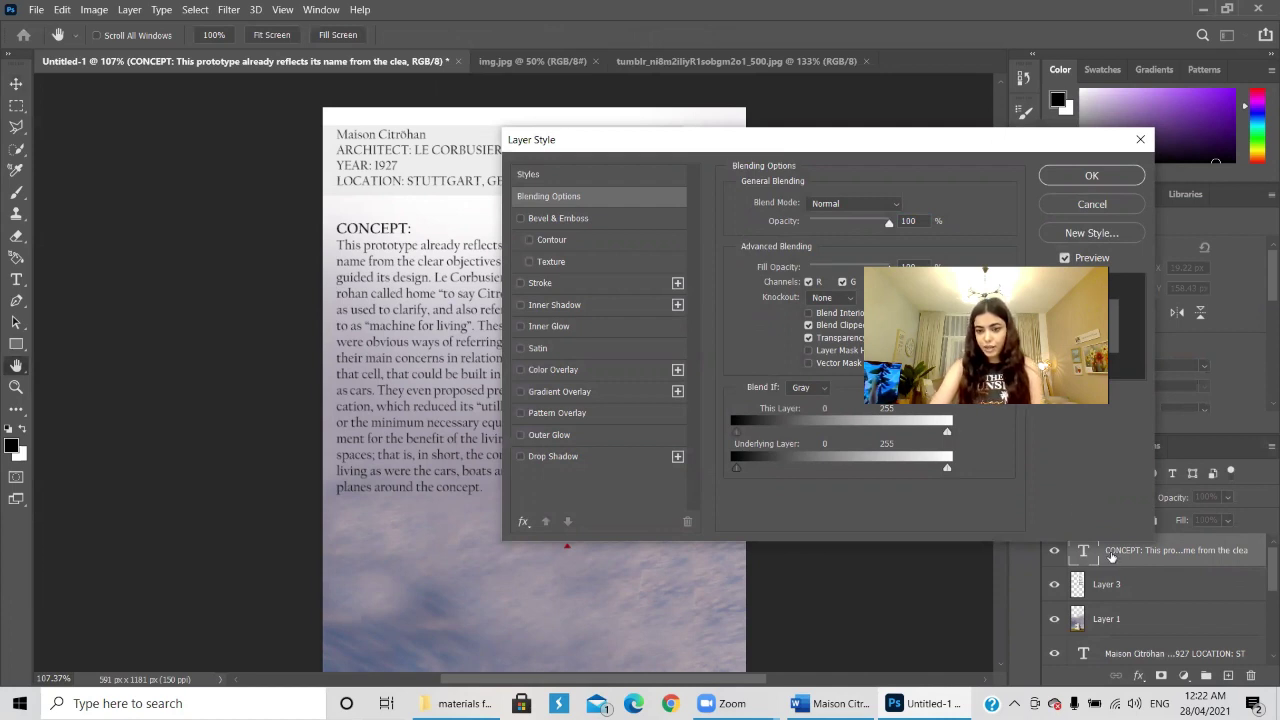
left_click(914, 140)
left_click_drag(908, 147, 624, 148)
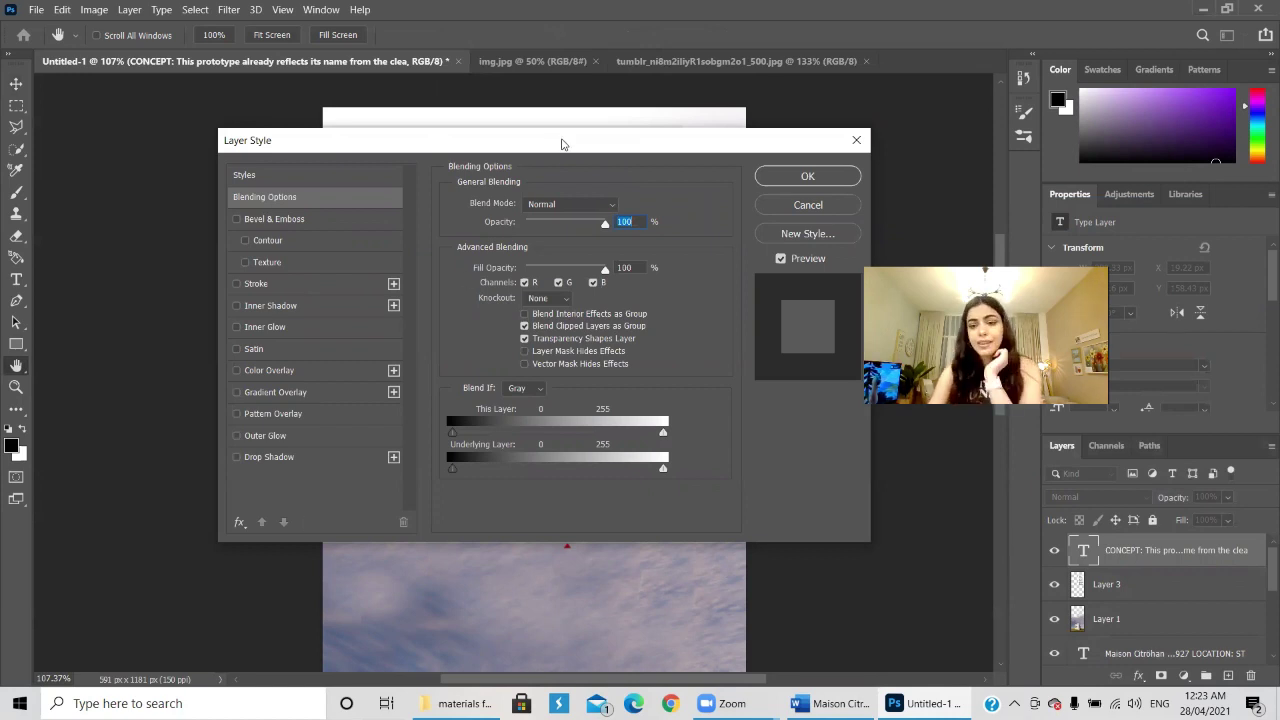
left_click_drag(561, 143, 1054, 82)
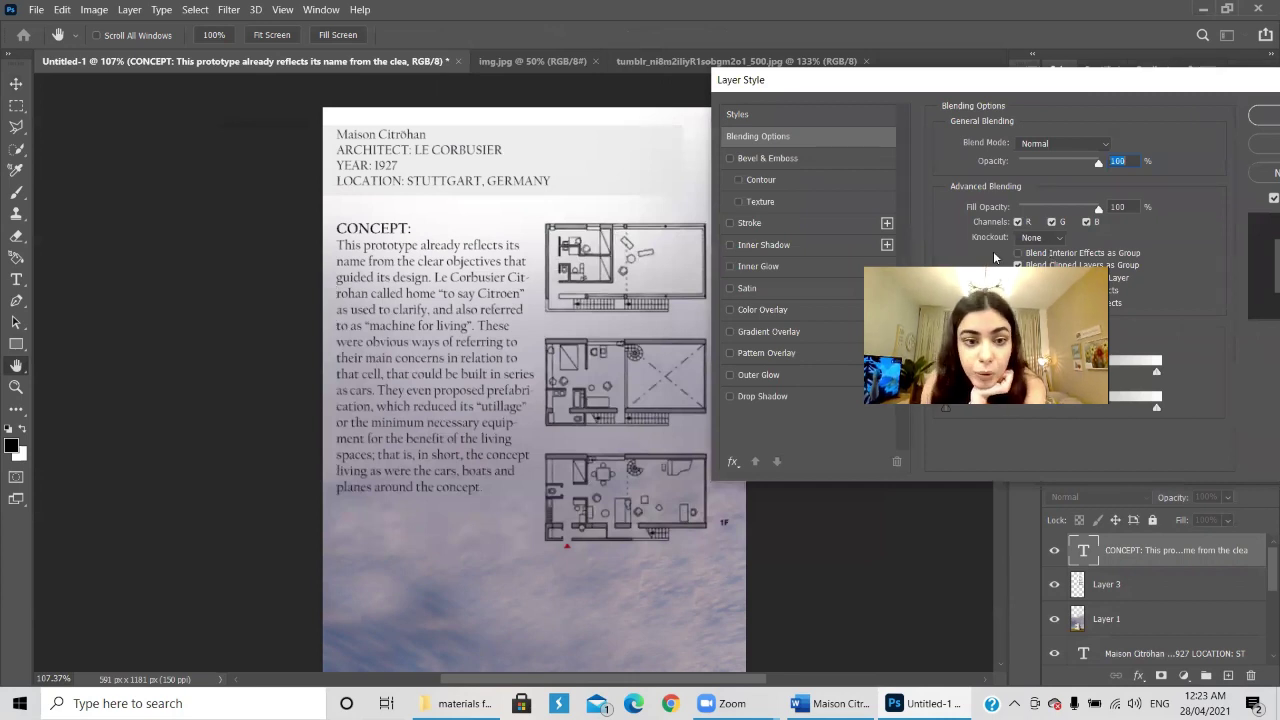
left_click_drag(993, 257, 147, 308)
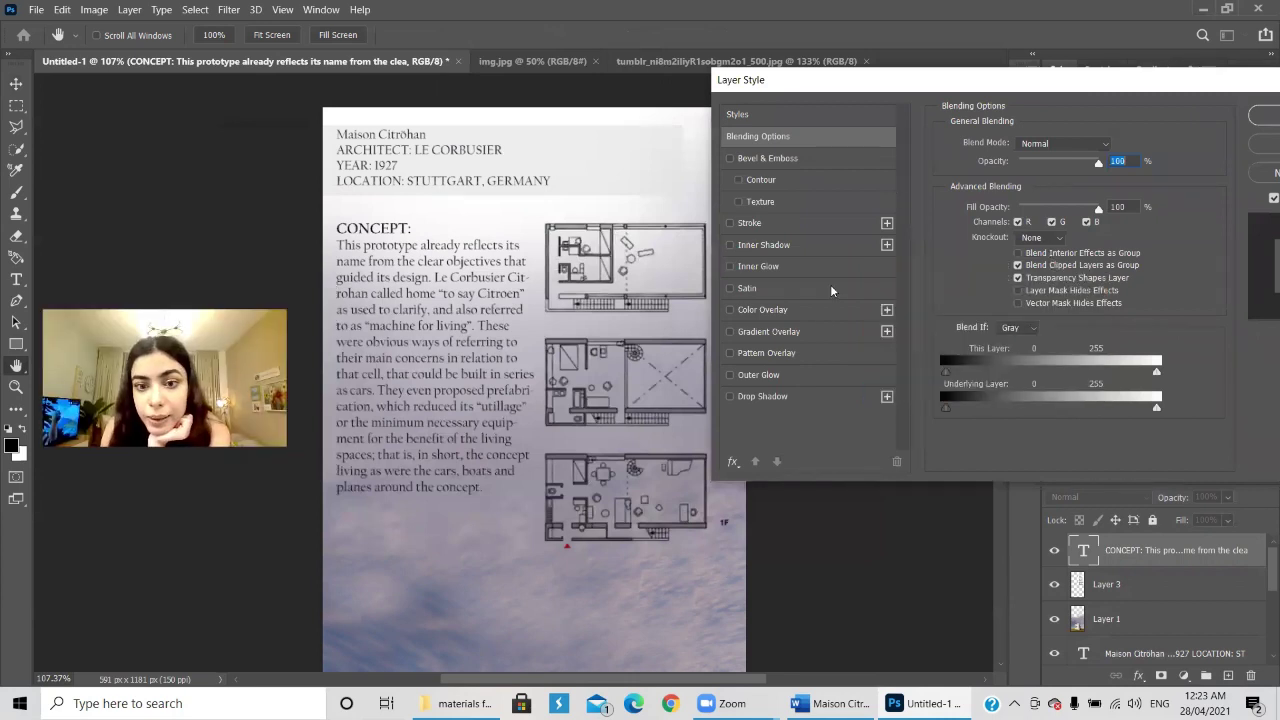
left_click(750, 223)
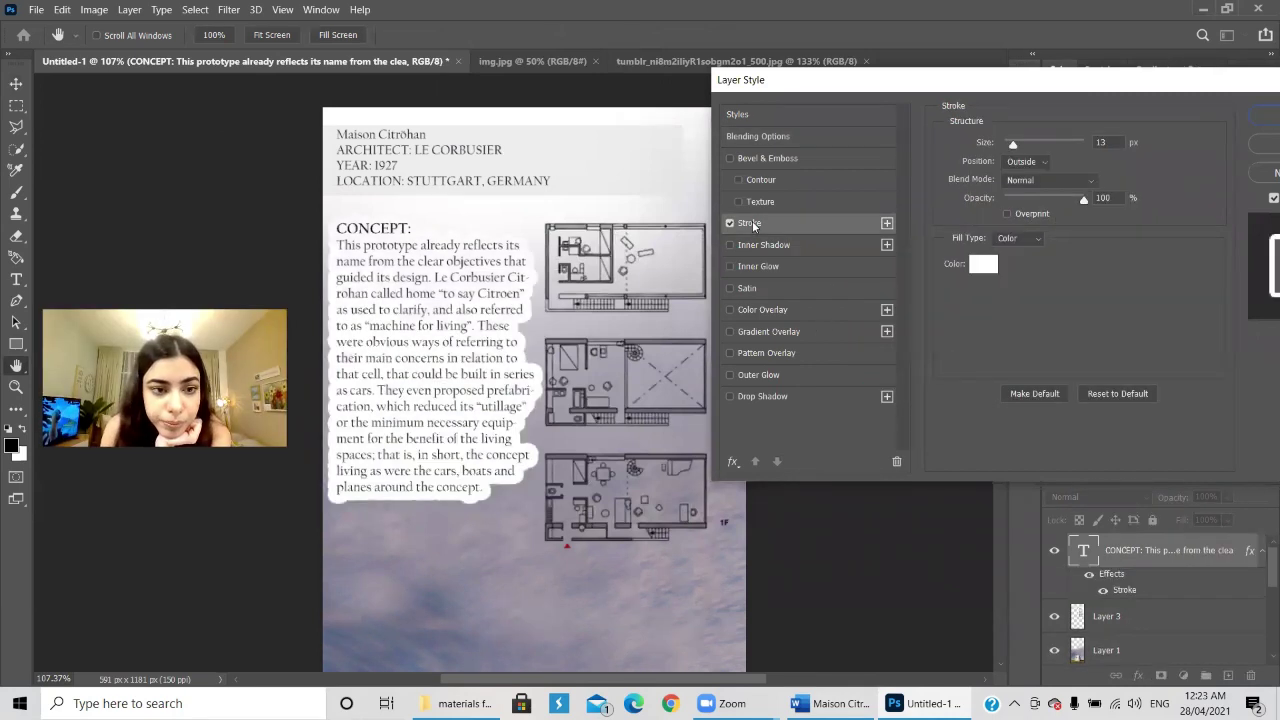
left_click_drag(1013, 145, 1004, 150)
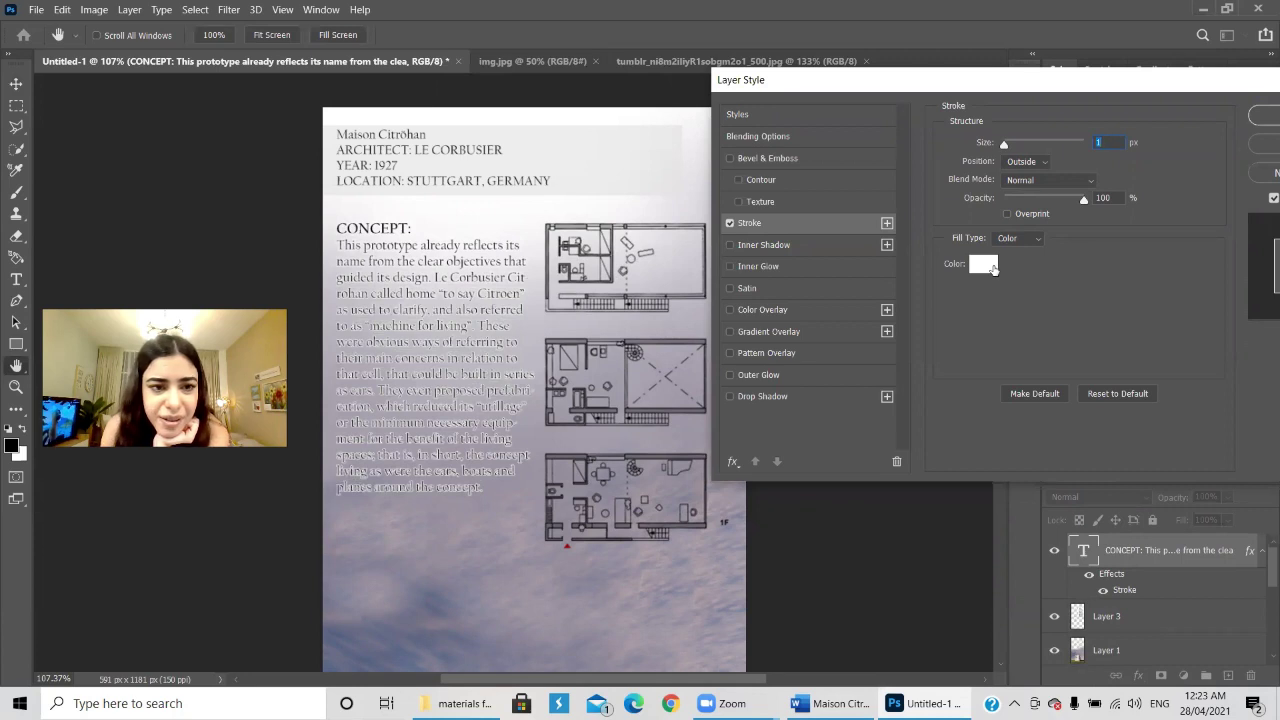
- Try a light grey #ececec colour at 25% opacity for the Concept text's stroke
mouse_move(1084, 201)
left_mouse_down()
mouse_move(980, 197)
mouse_move(1100, 200)
left_mouse_up()
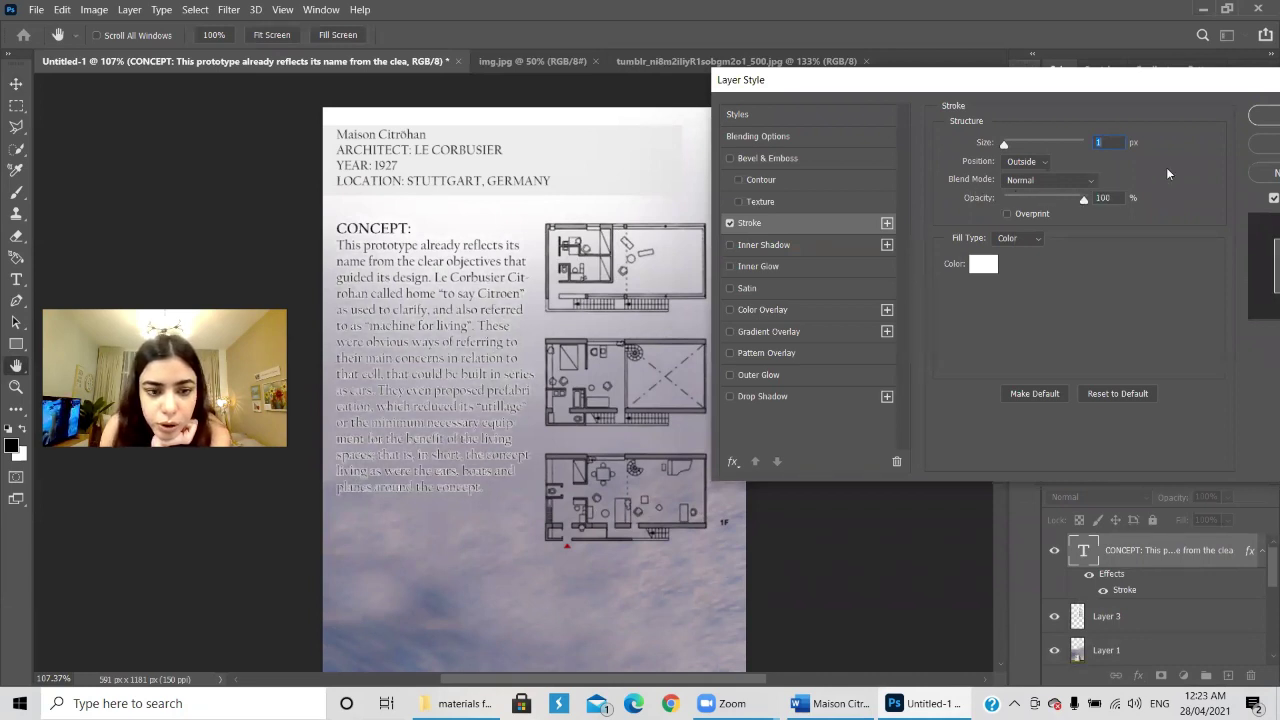
left_click(984, 265)
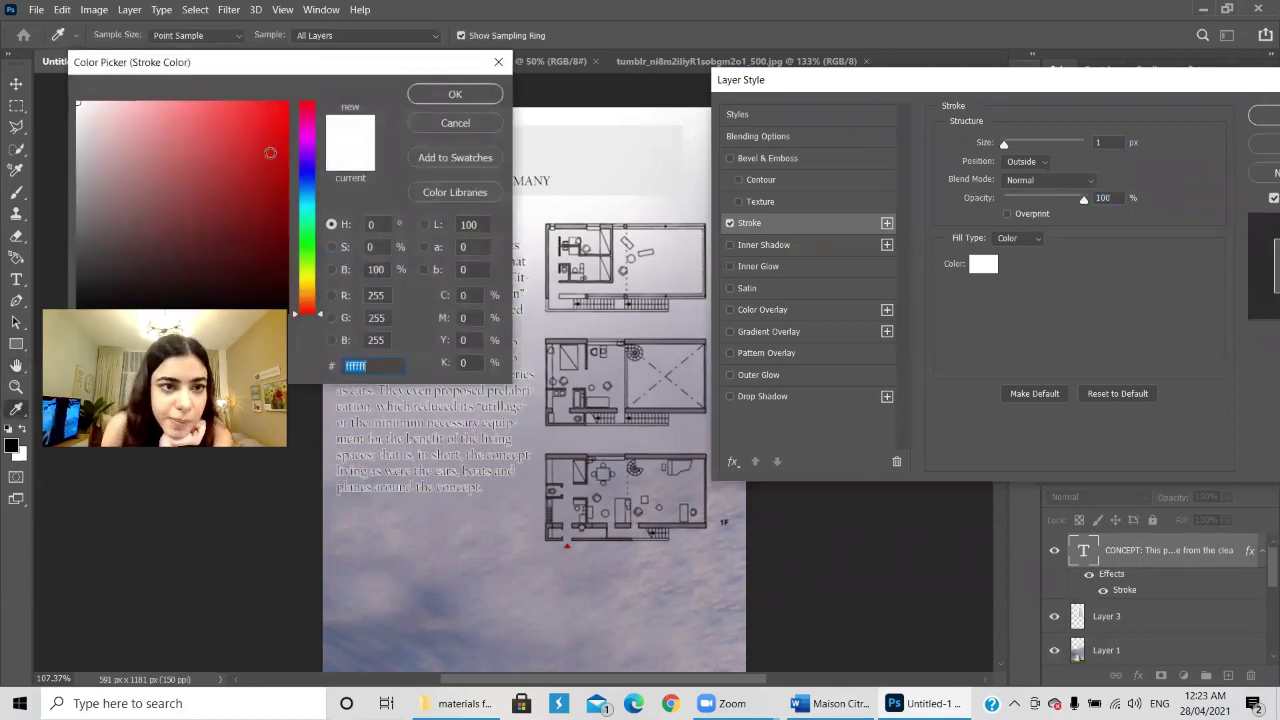
left_click(628, 136)
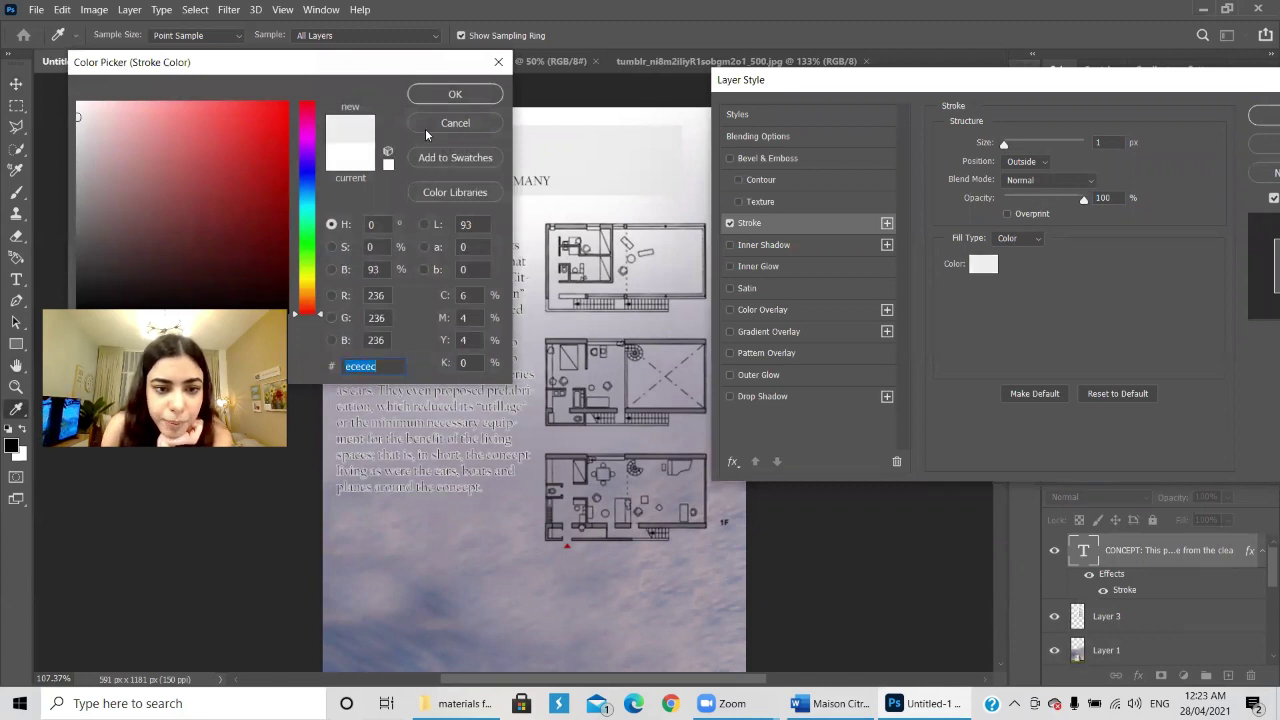
left_click(428, 97)
left_click_drag(1085, 203, 1037, 201)
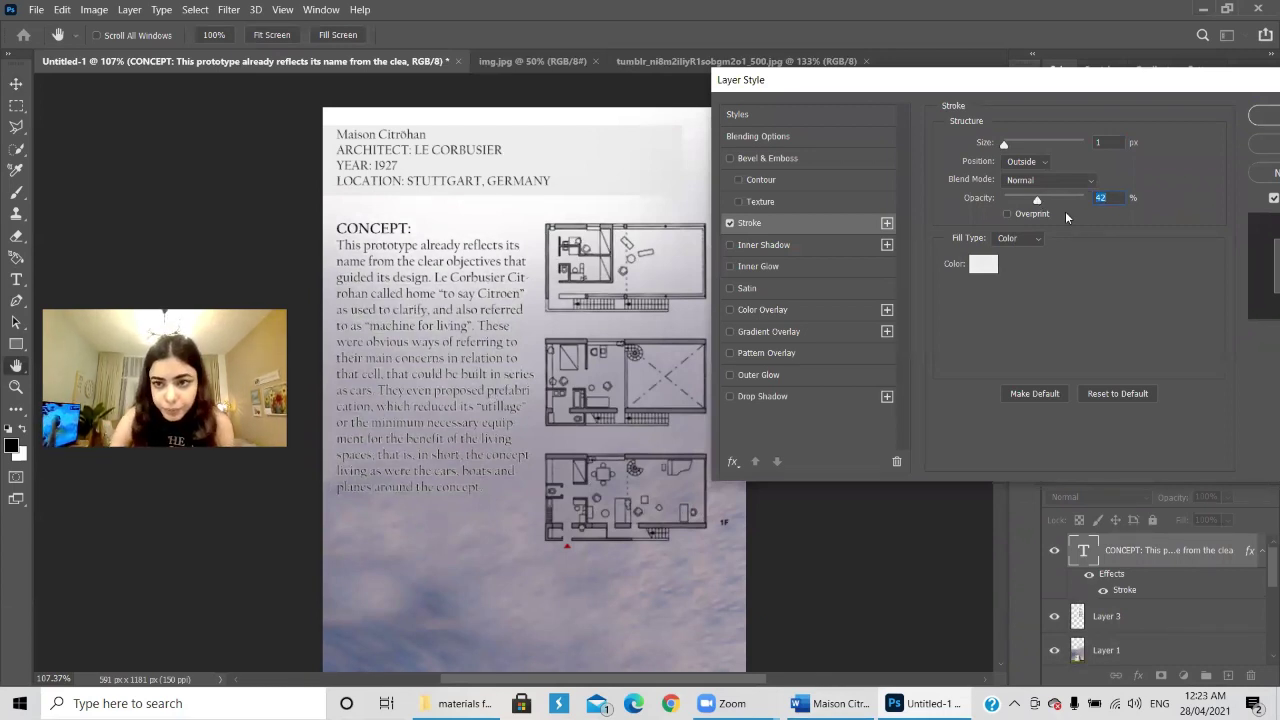
left_click_drag(1040, 202, 1024, 202)
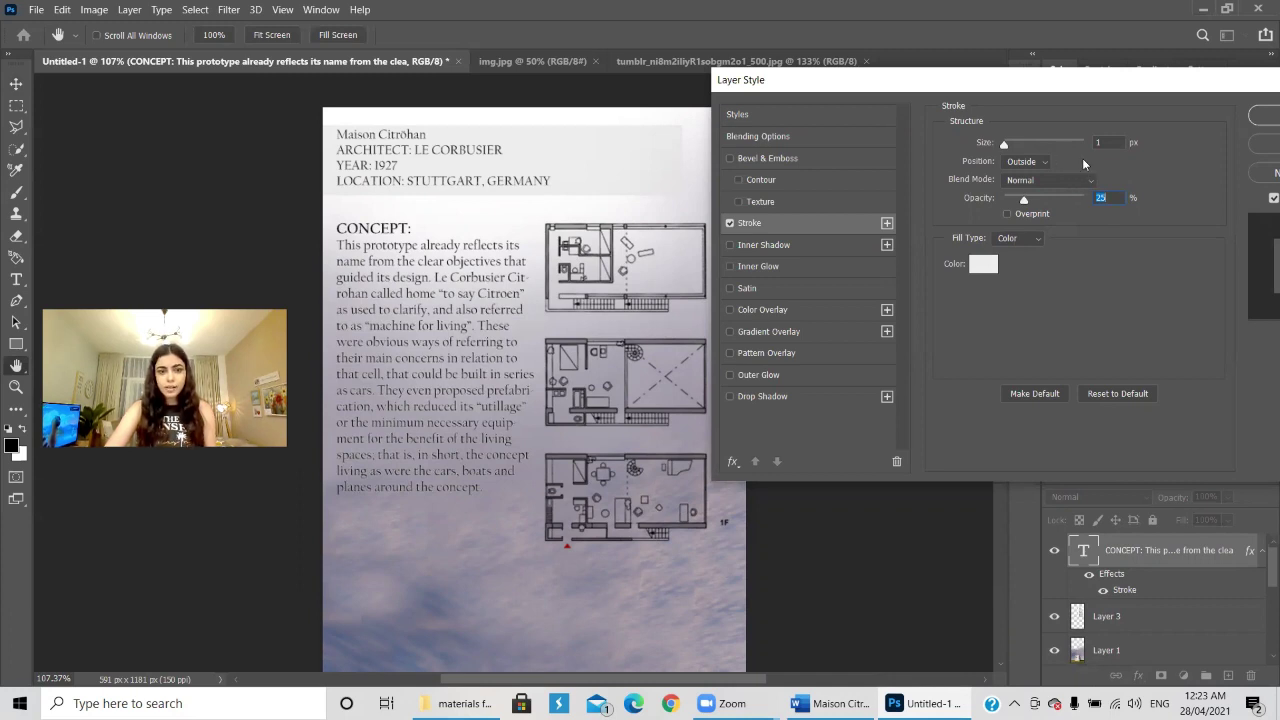
- Try a subtle Drop Shadow on the Concept text with 29% spread and 2 px size, and switch the effect off
left_click_drag(1188, 84, 1080, 95)
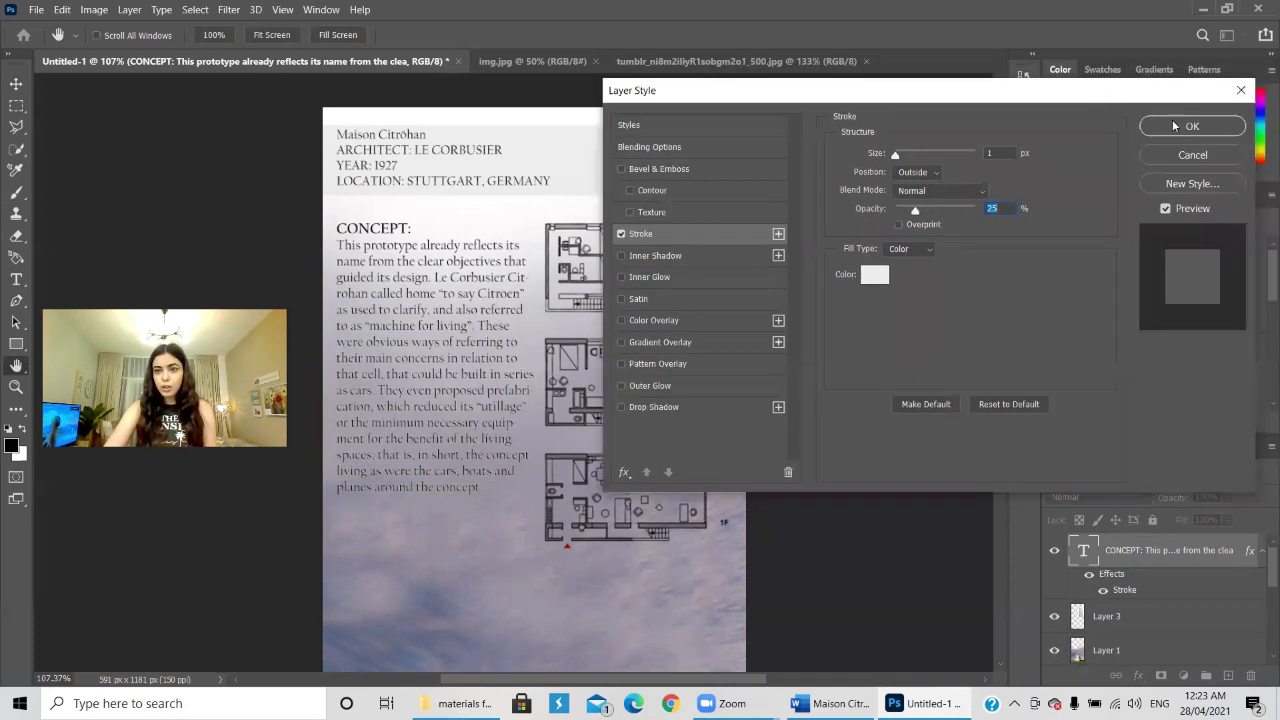
left_click(655, 407)
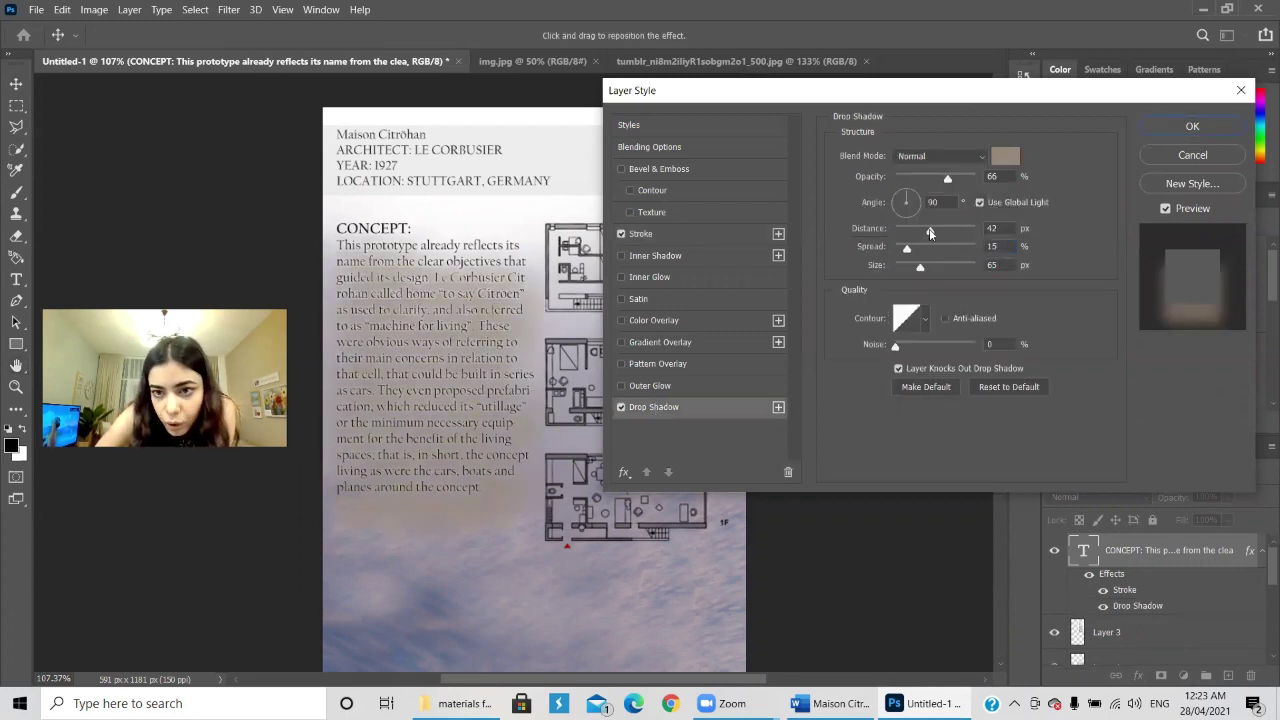
left_click_drag(949, 179, 912, 202)
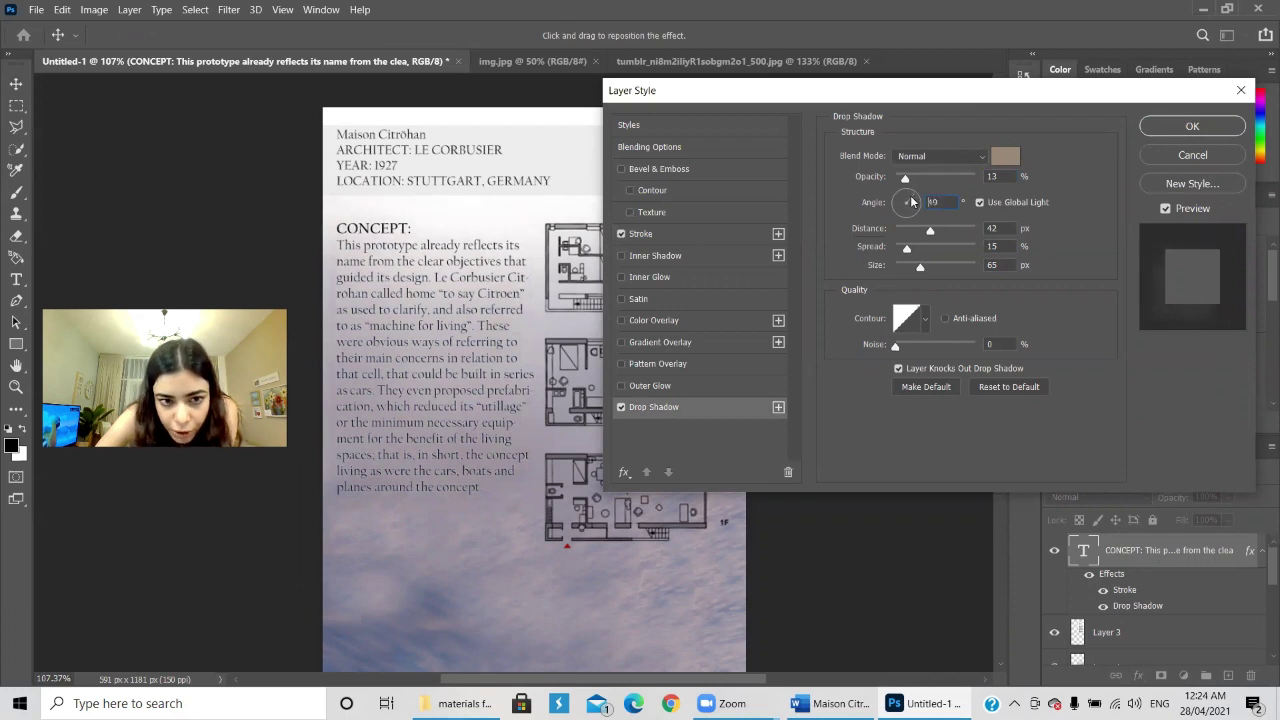
left_click_drag(923, 272, 960, 277)
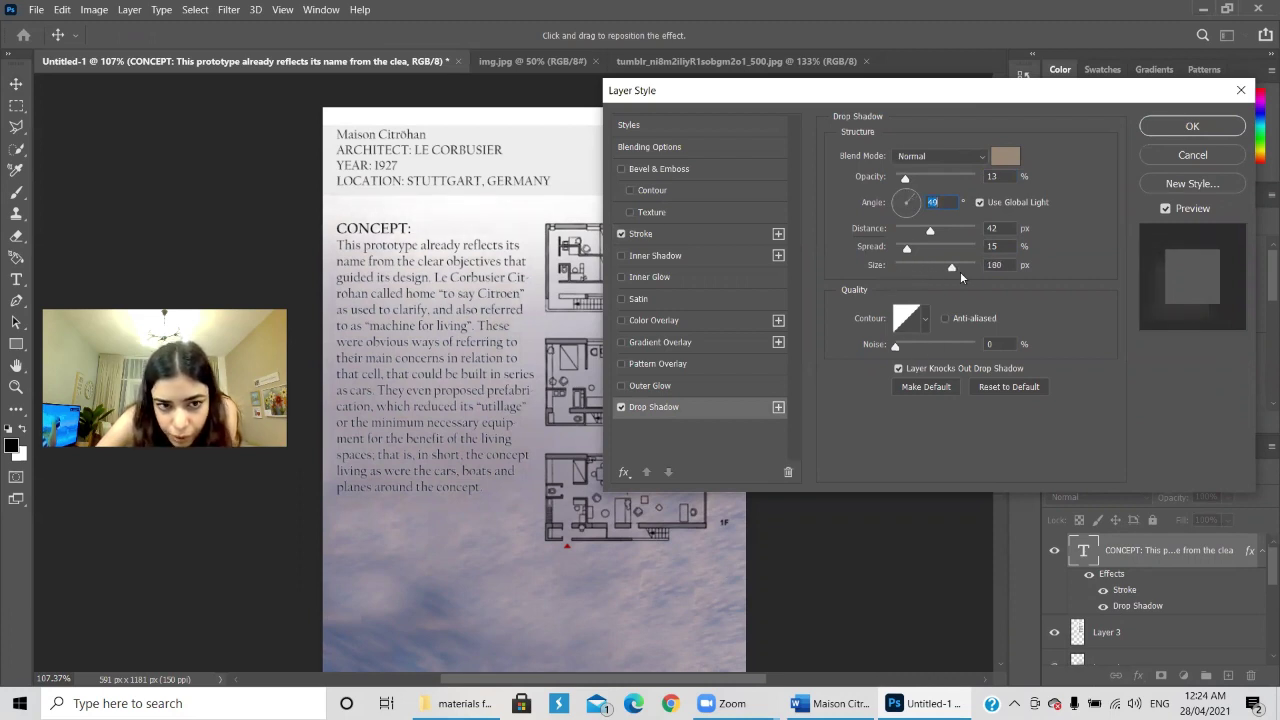
left_click(896, 266)
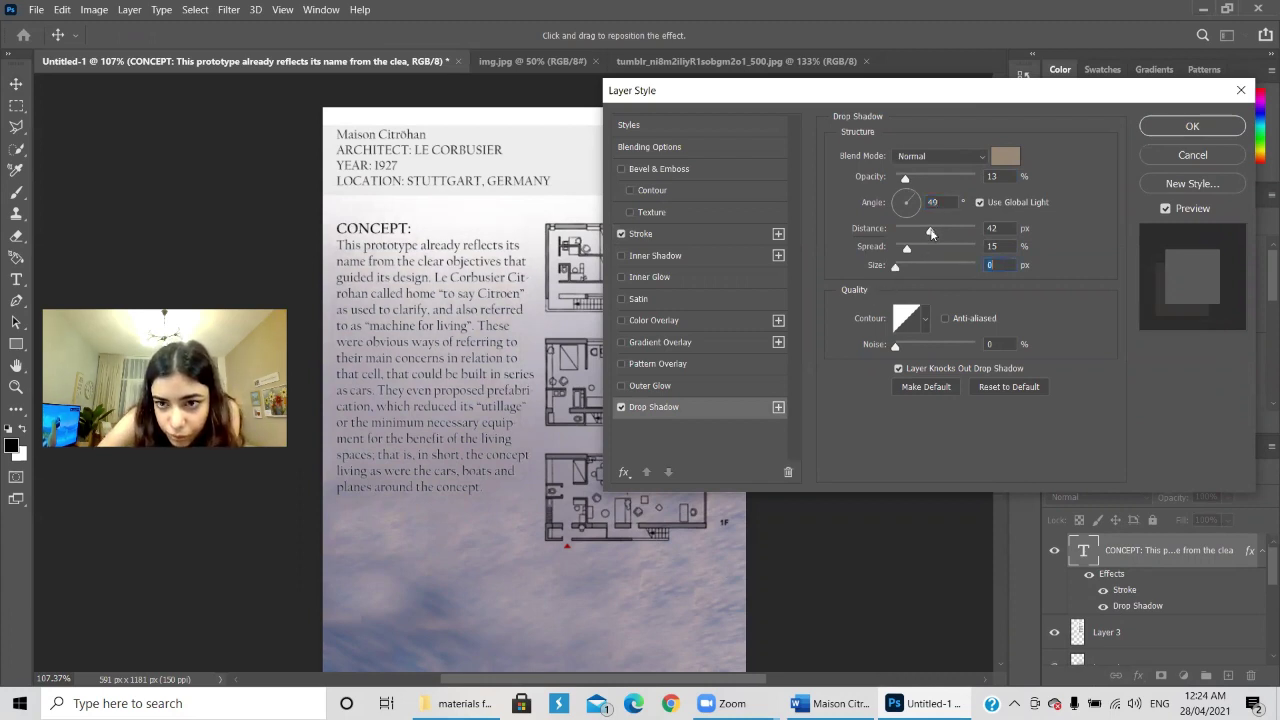
left_click_drag(931, 233, 896, 233)
left_click_drag(905, 179, 946, 184)
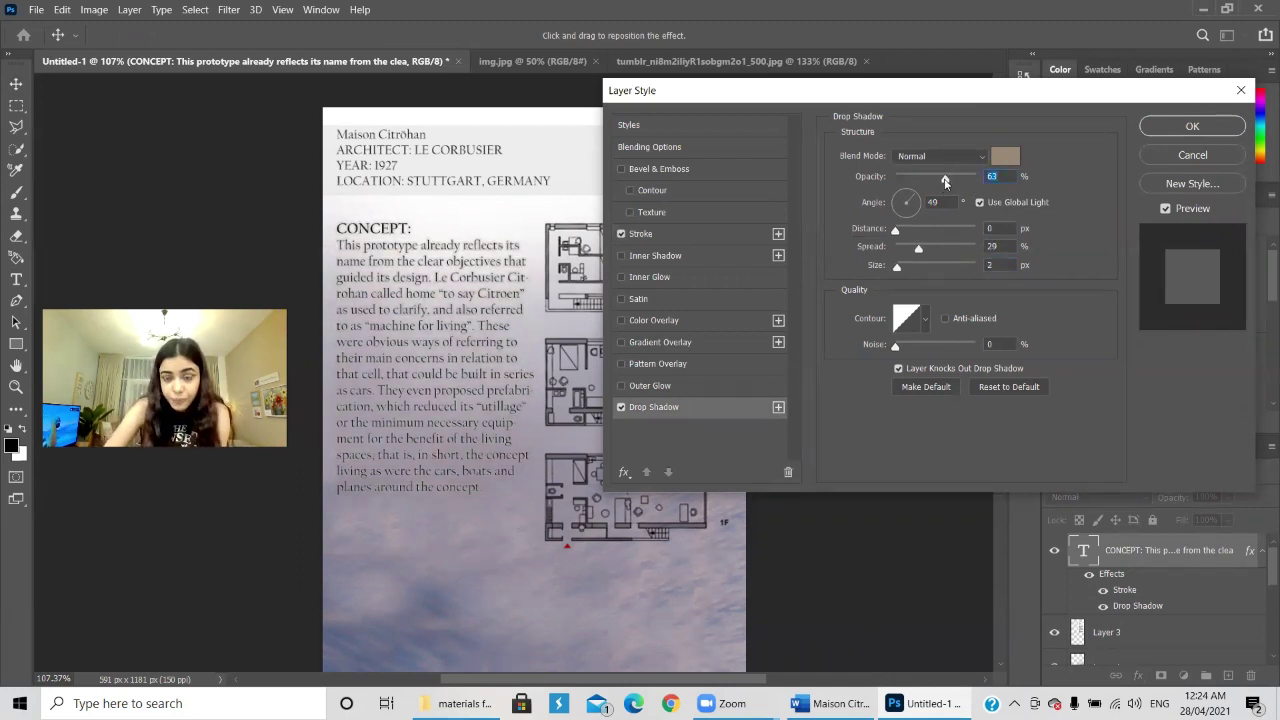
left_click_drag(945, 181, 921, 178)
left_click(621, 407)
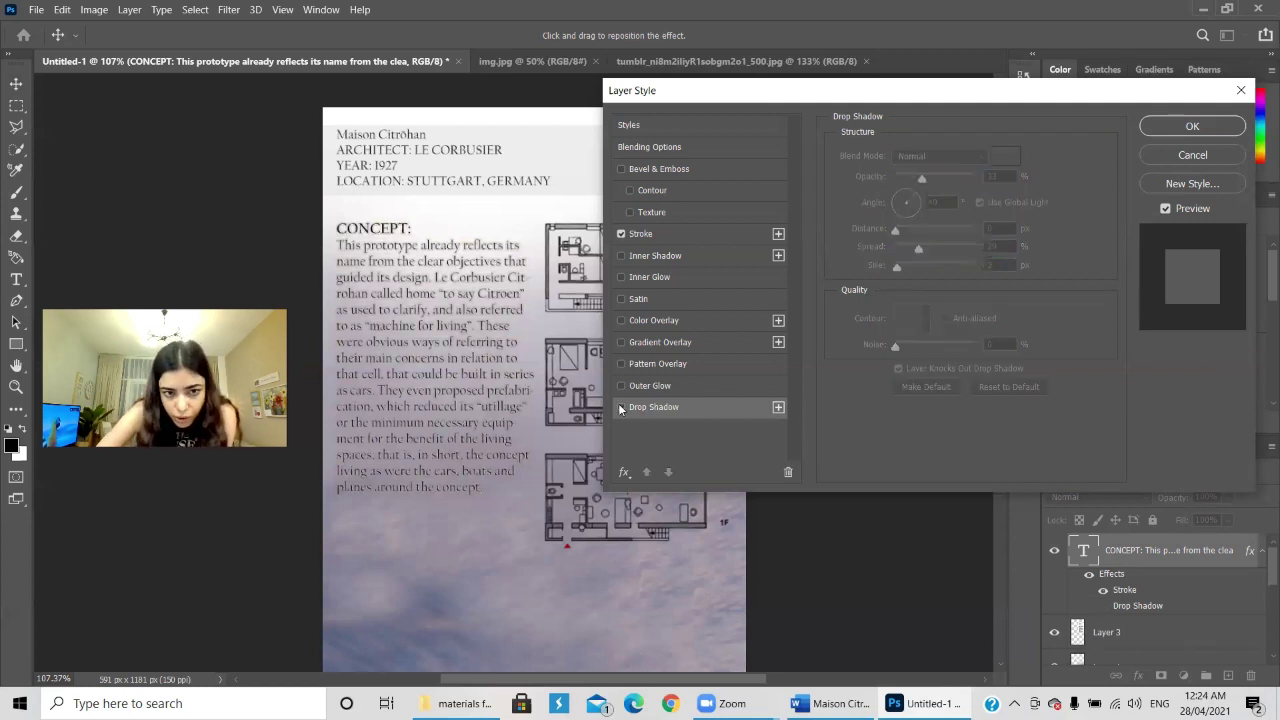
- Set the Concept text's stroke to black at 7% opacity and apply the layer style
left_click(620, 234)
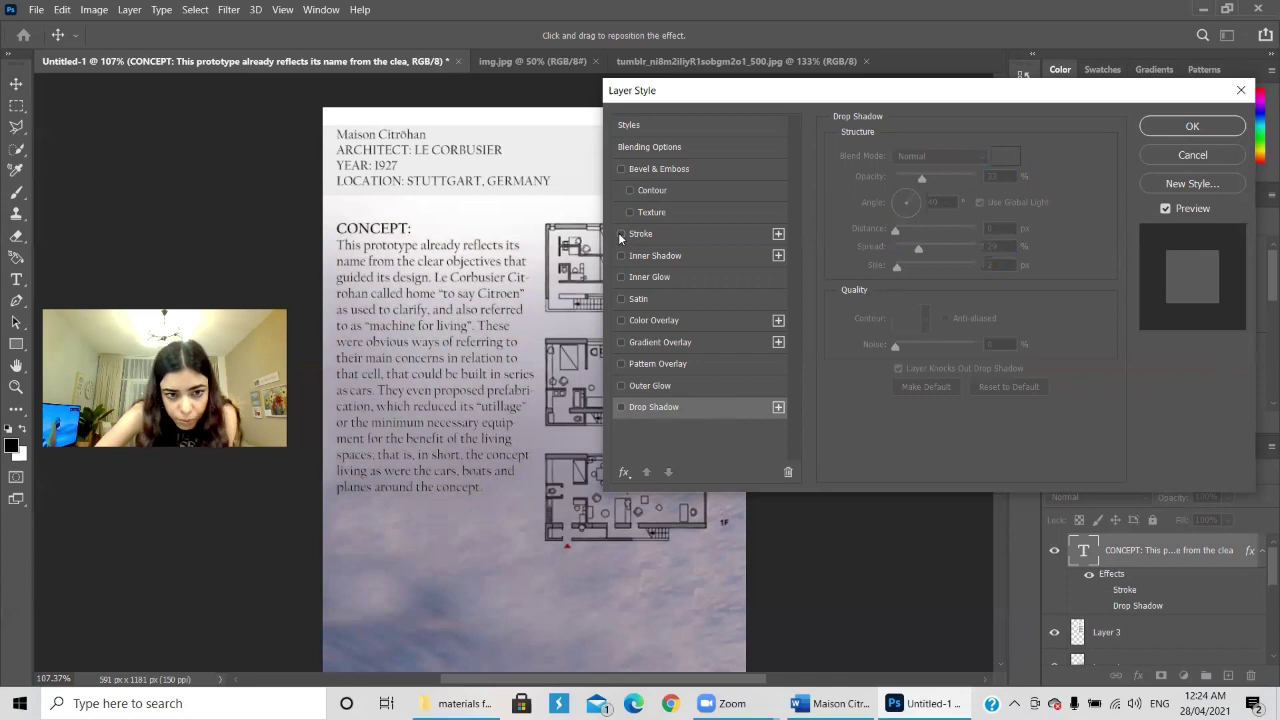
left_click(620, 234)
left_click(640, 234)
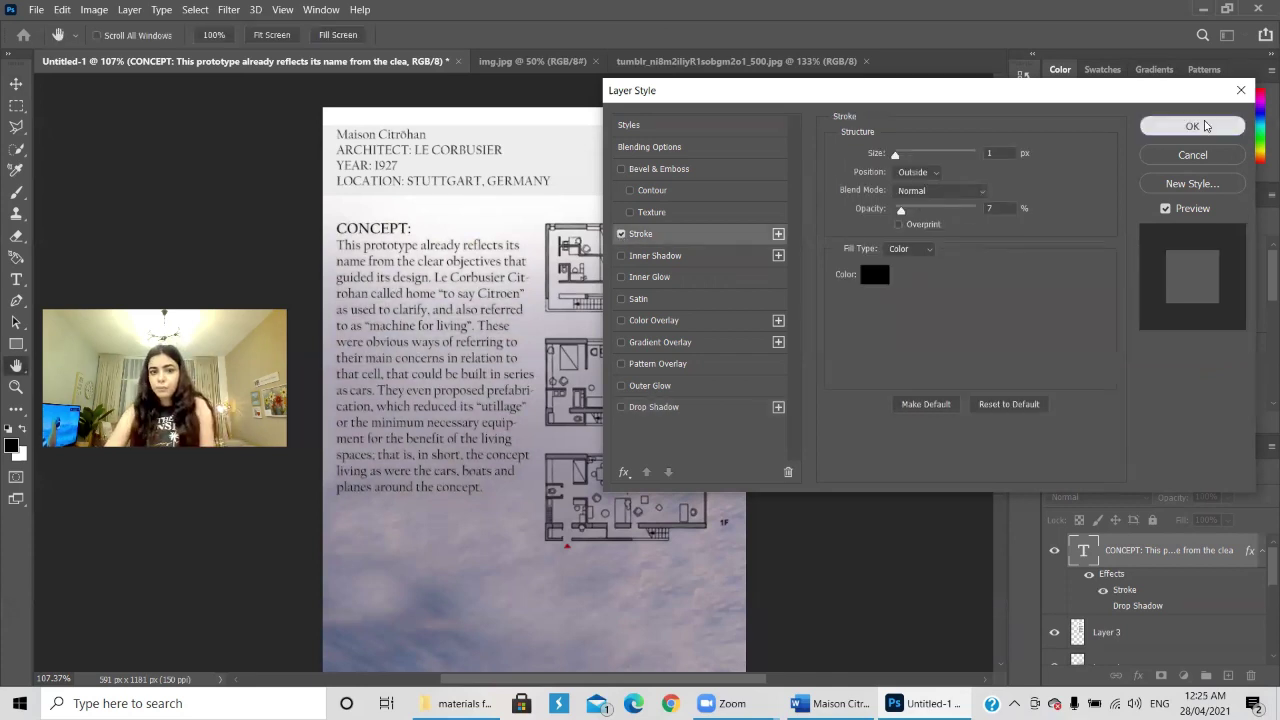
left_click(1200, 124)
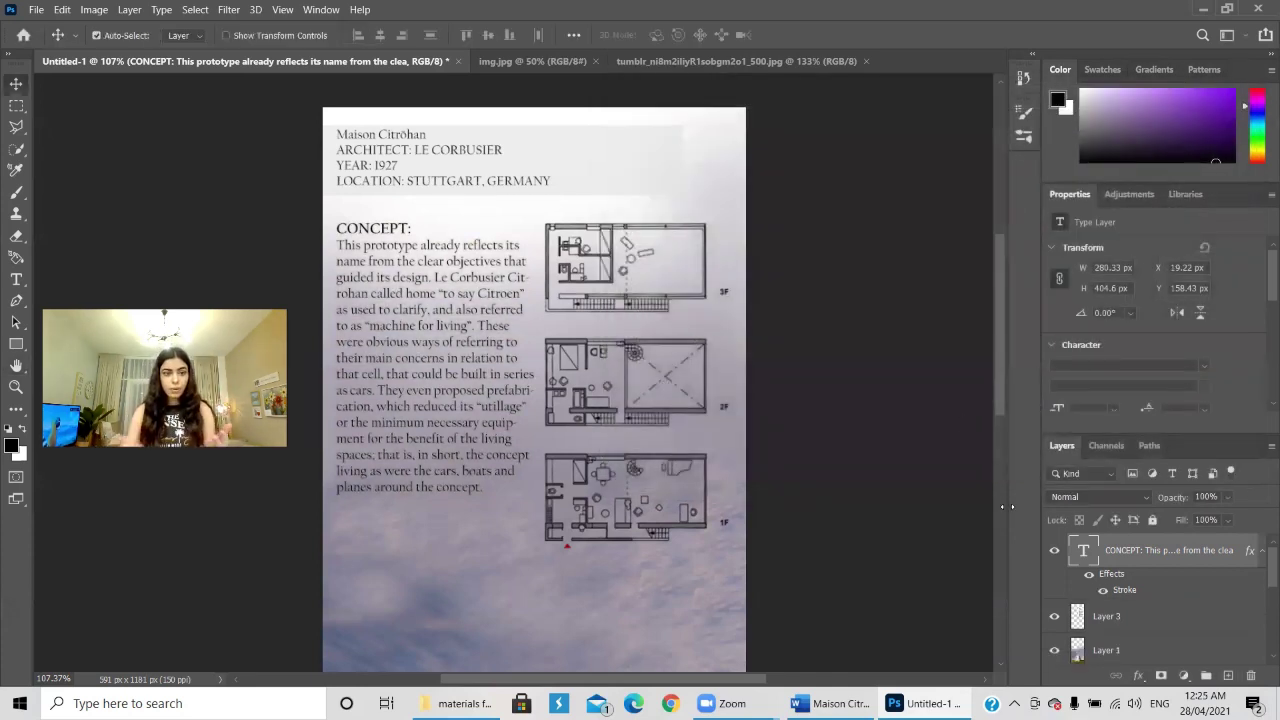
- Justify all the Concept text with the last line left-aligned and commit the edit
double_click(332, 354)
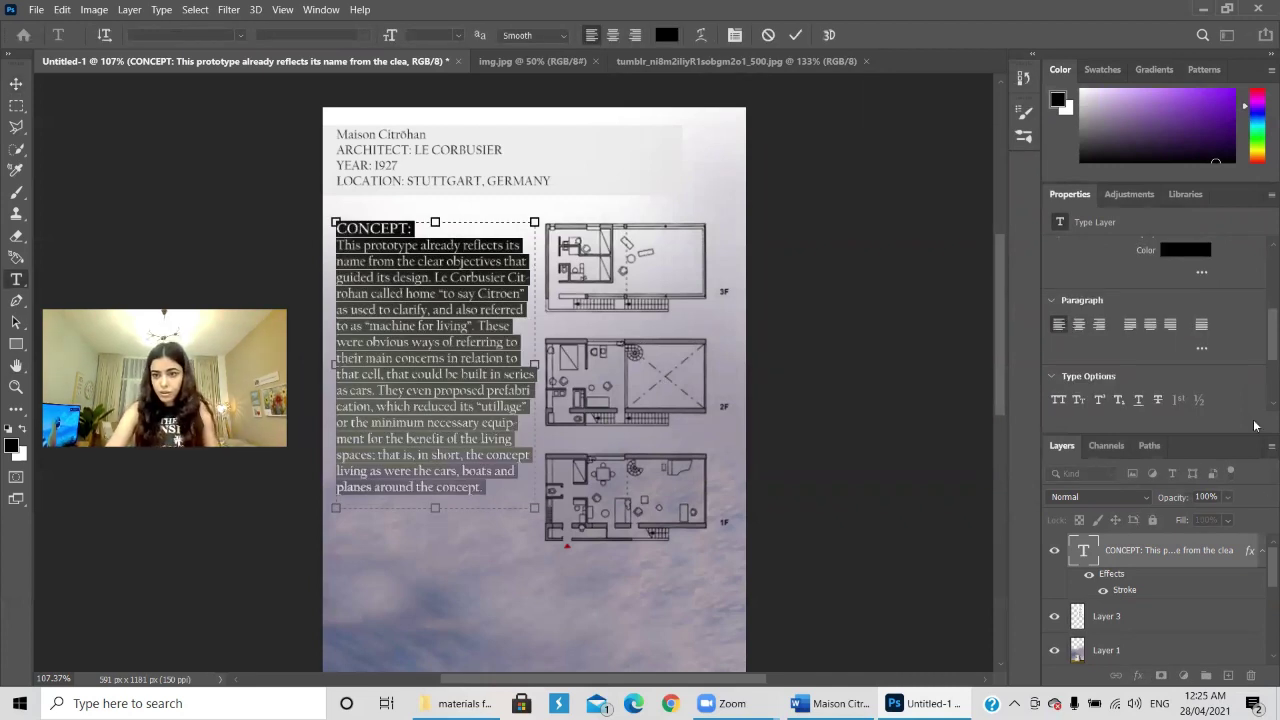
left_click(1130, 328)
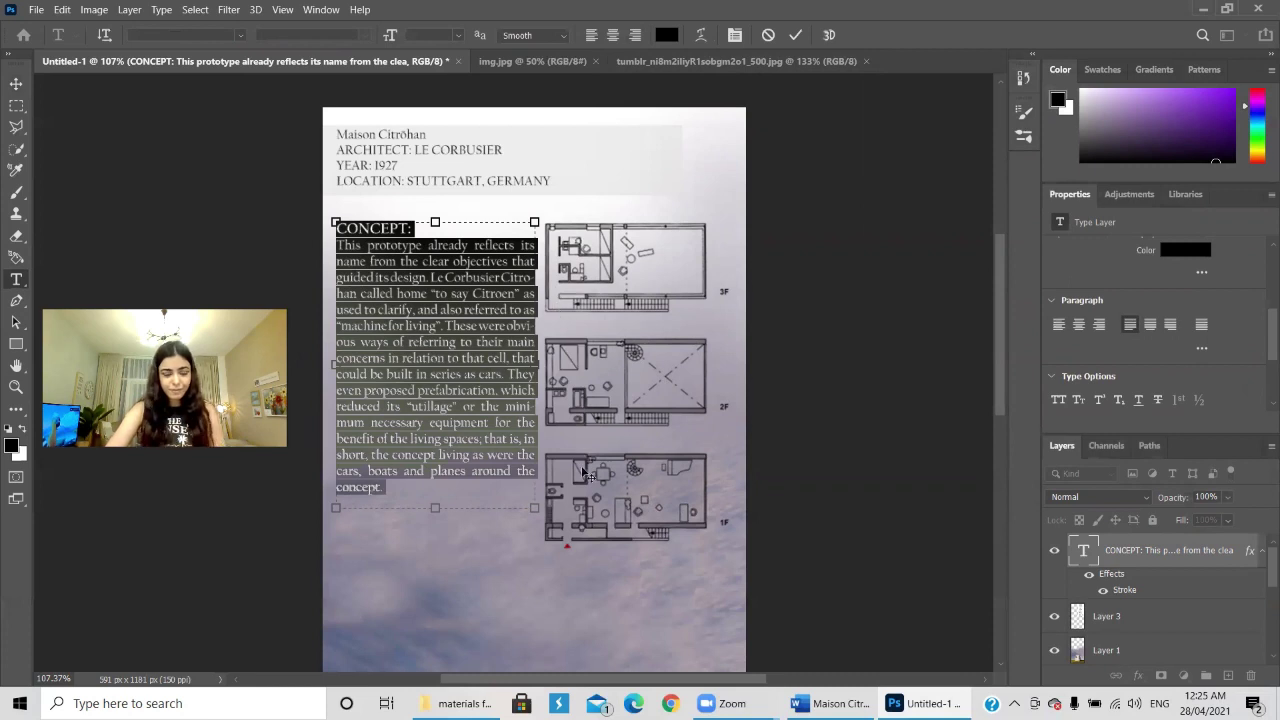
left_click(484, 483)
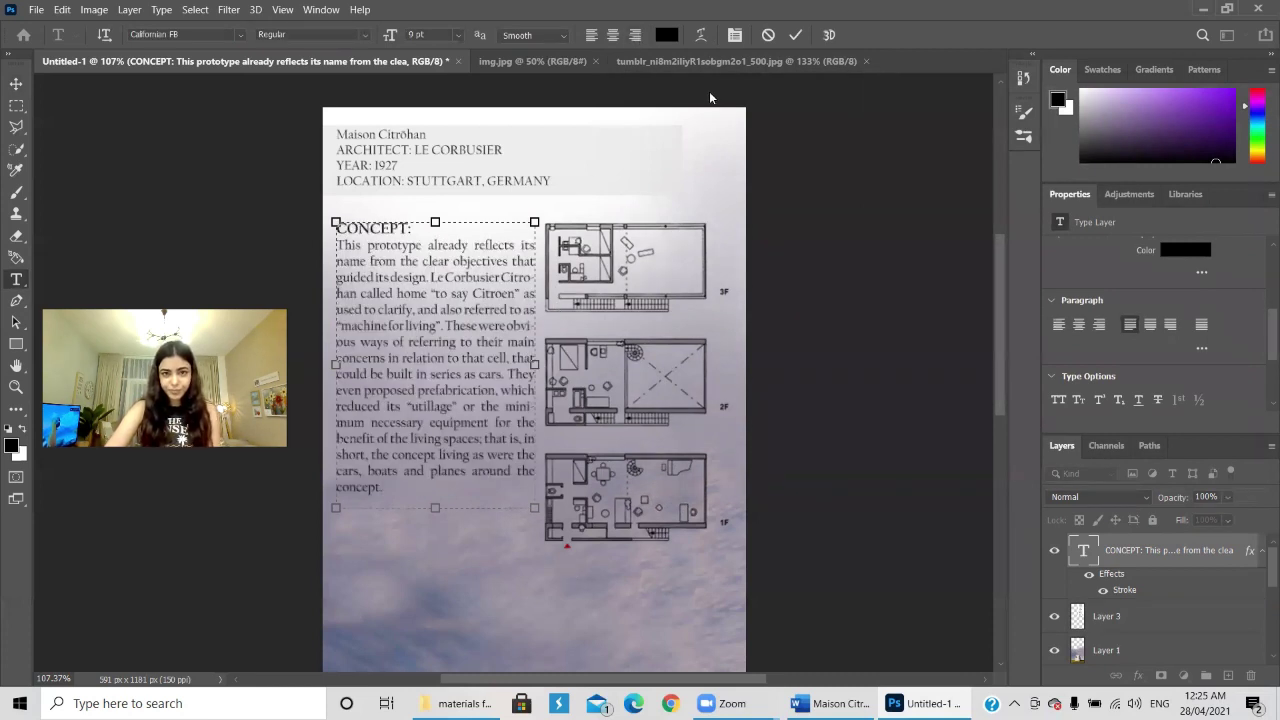
left_click(795, 35)
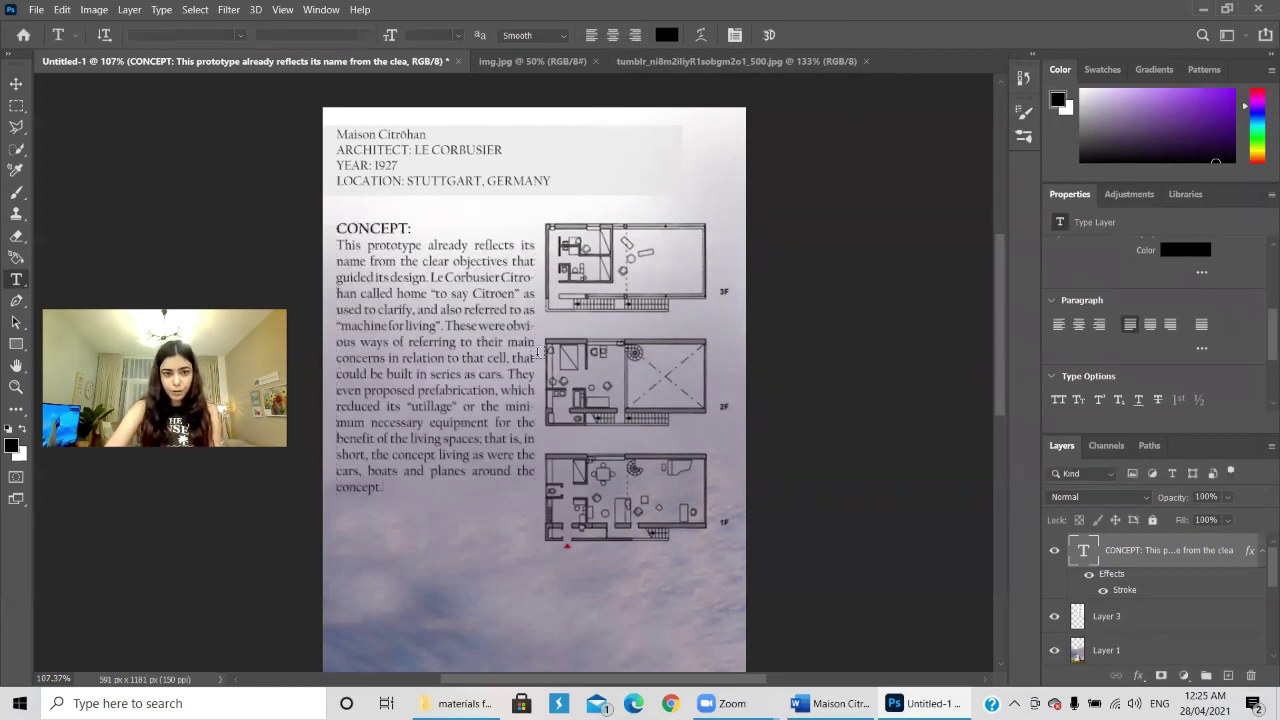
left_click(16, 88)
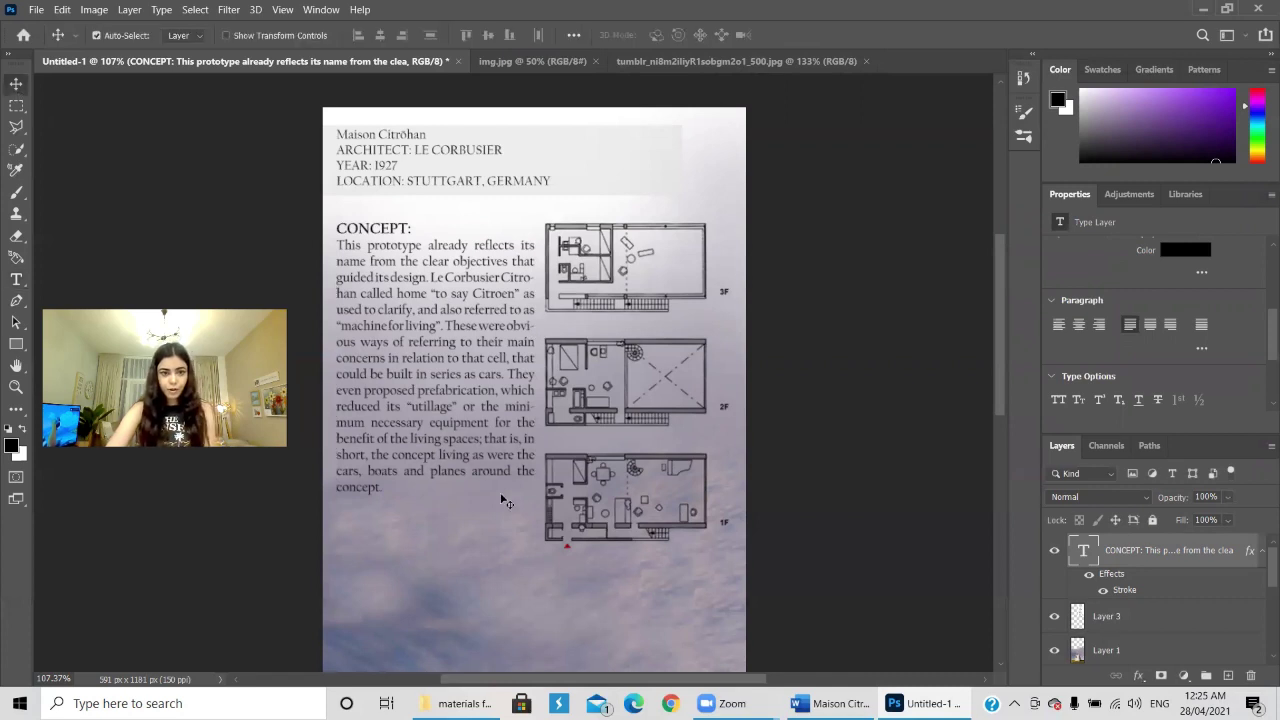
- Open the perspective drawing 6c97617165e9fdcbe3049f6863421b91.jpg in Photoshop from the materials for tut 2 folder in File Explorer
scroll(365, 412, "down", 5)
scroll(365, 412, "up", 5)
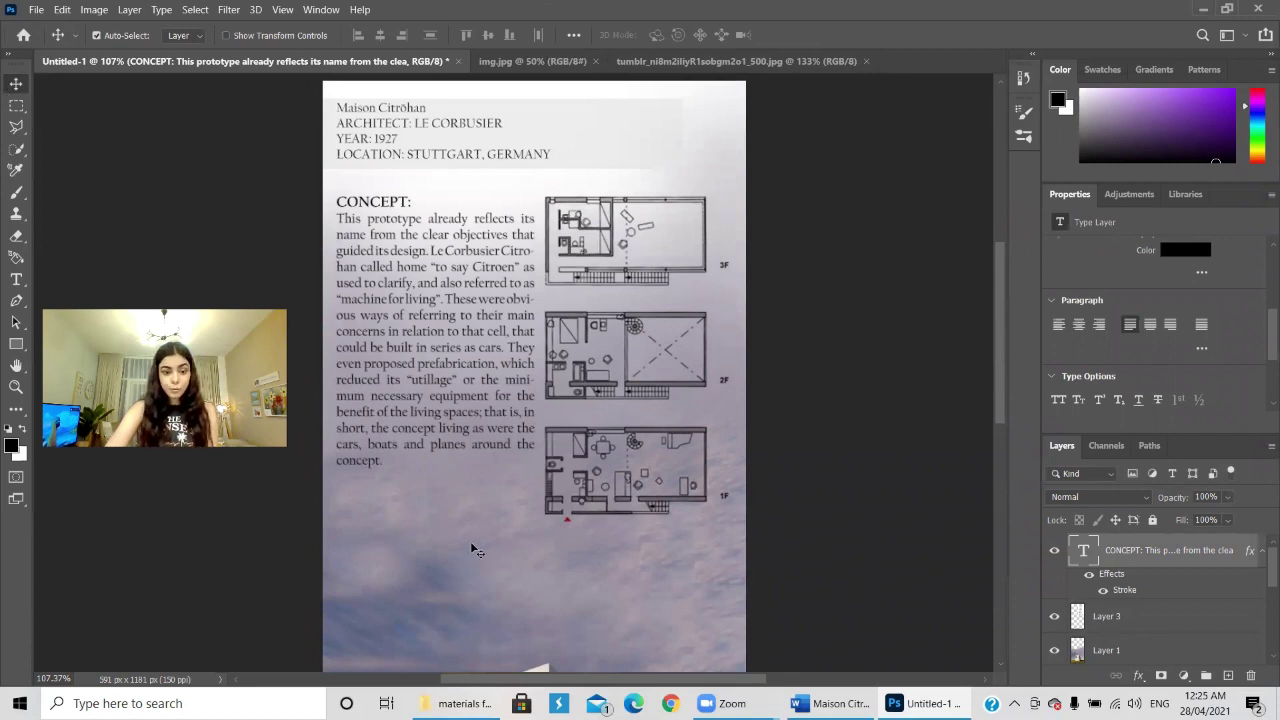
left_click(455, 703)
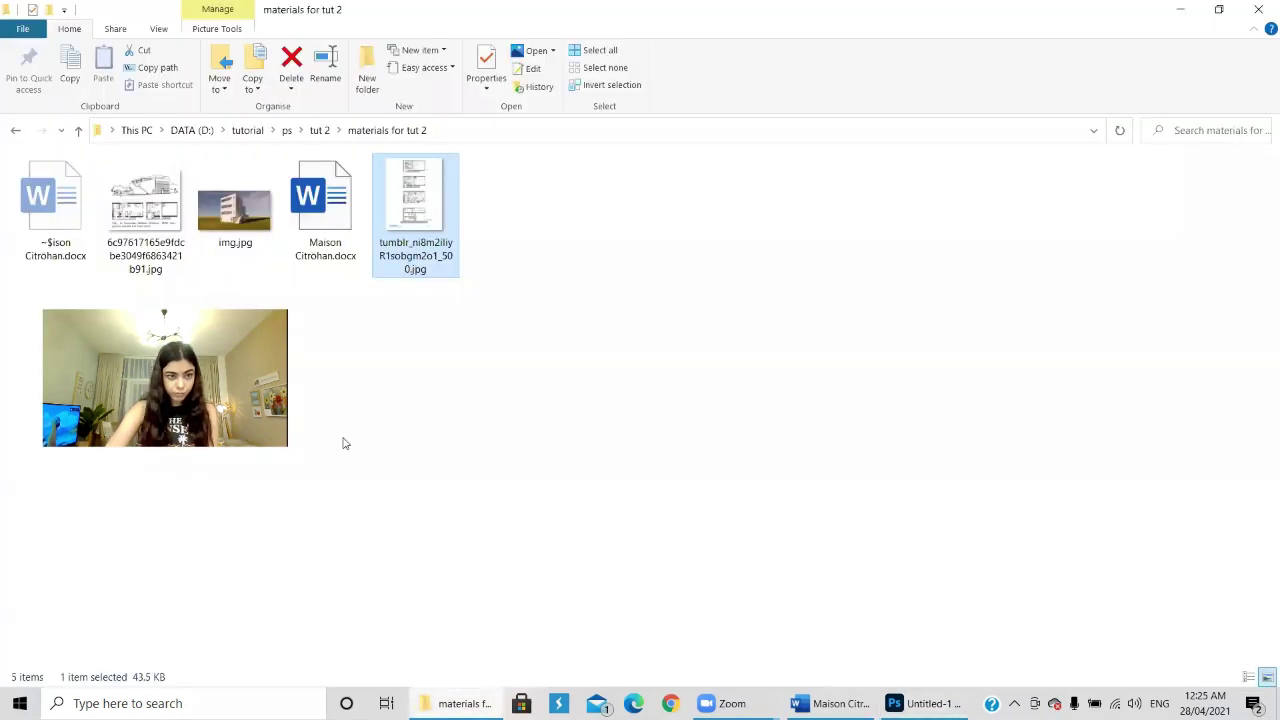
right_click(156, 203)
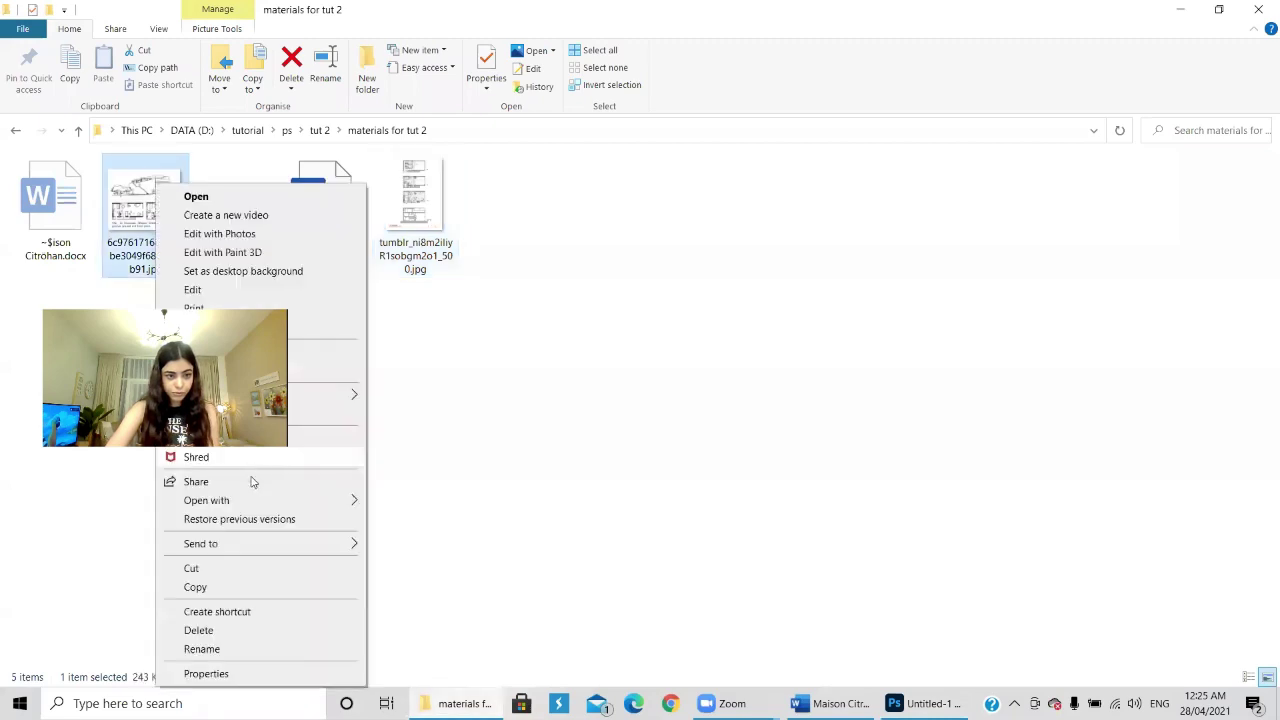
mouse_move(252, 505)
left_click(424, 526)
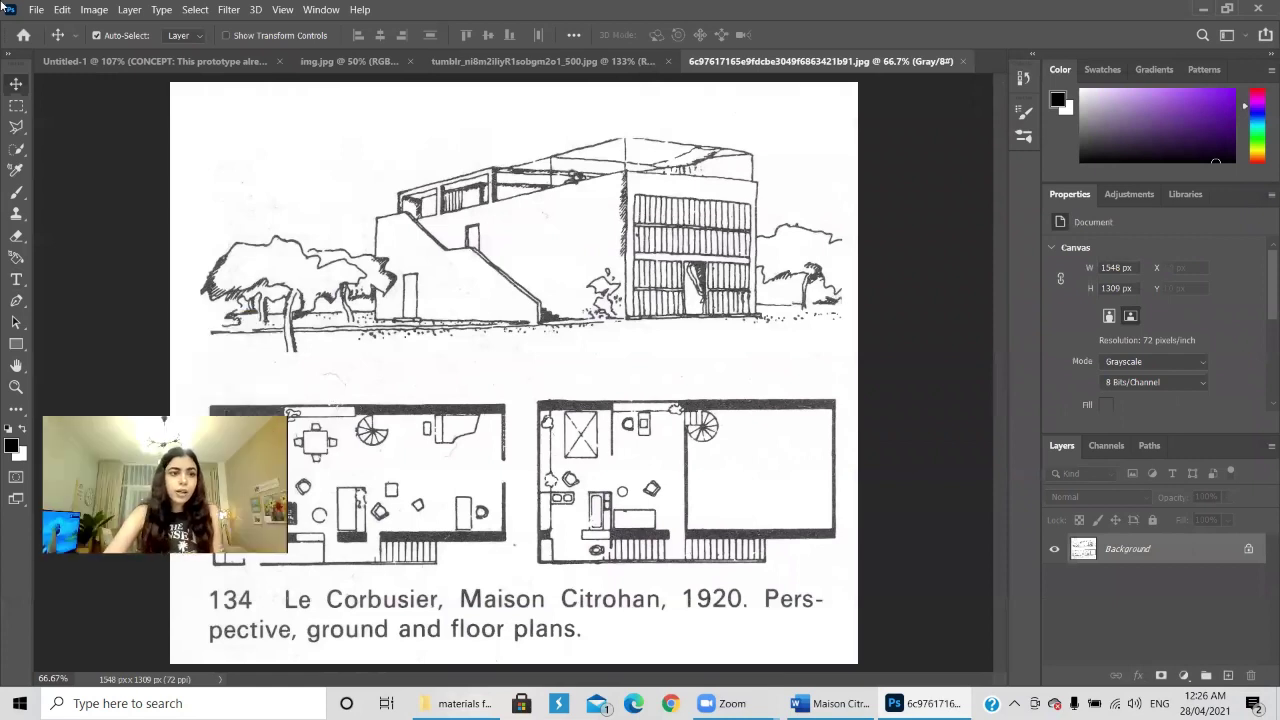
- Select the perspective sketch above the floor plans with a rectangular marquee and move it into the poster document
left_click(17, 106)
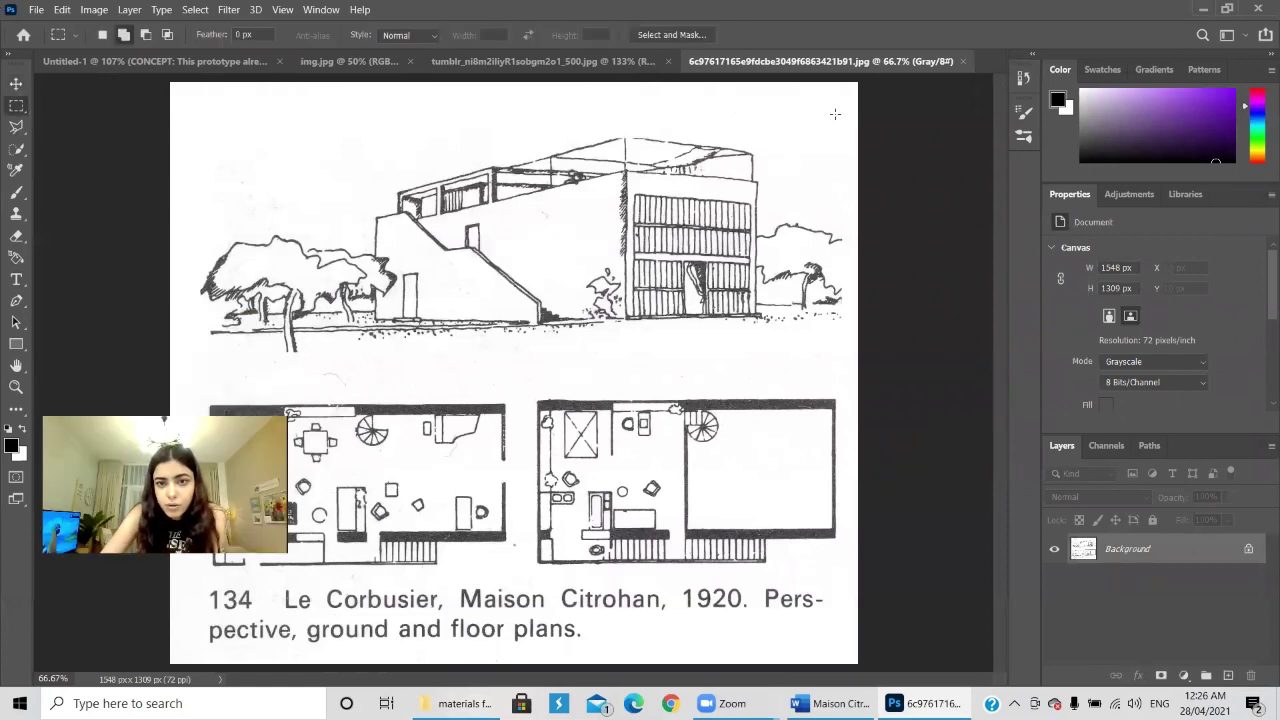
mouse_move(843, 107)
left_mouse_down()
mouse_move(620, 357)
mouse_move(214, 380)
mouse_move(199, 354)
left_mouse_up()
left_click(15, 84)
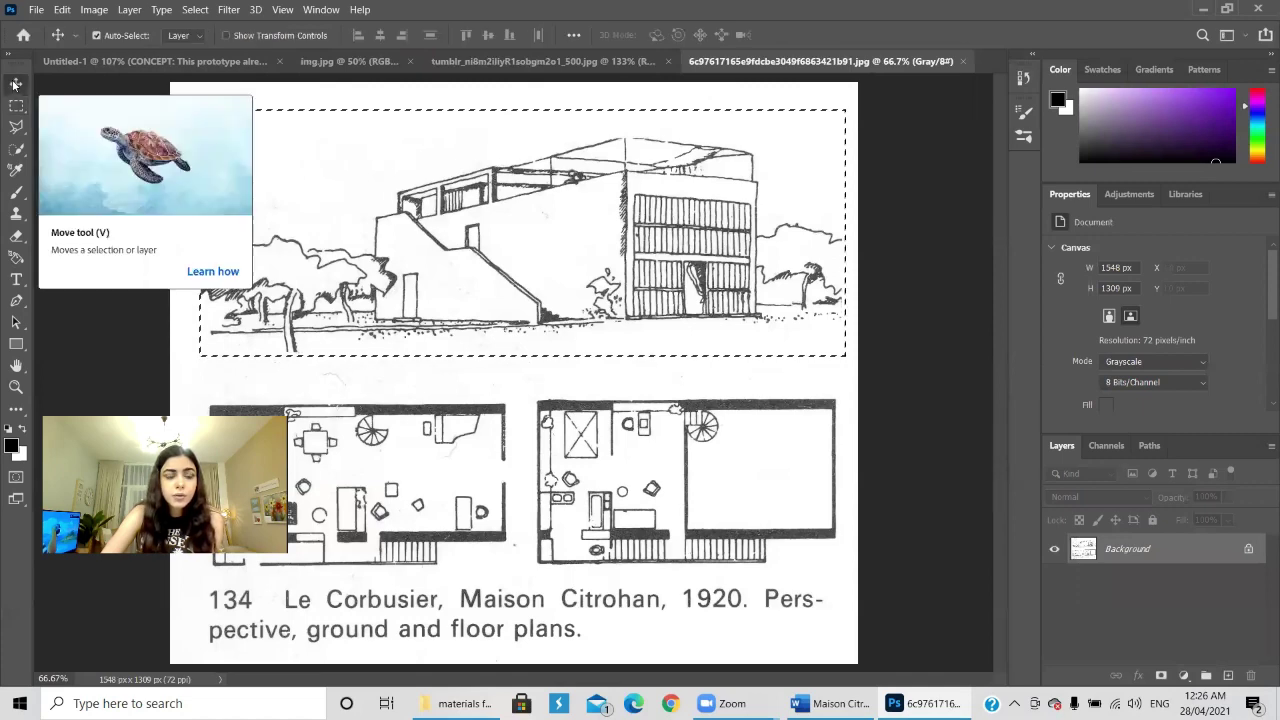
mouse_move(643, 231)
left_mouse_down()
mouse_move(614, 125)
mouse_move(180, 62)
mouse_move(434, 506)
mouse_move(524, 540)
mouse_move(493, 407)
mouse_move(495, 302)
left_mouse_up()
- Scale the perspective sketch to about 24% and place it directly beneath the Concept text, aligned with the text's left edge
key("ctrl+t")
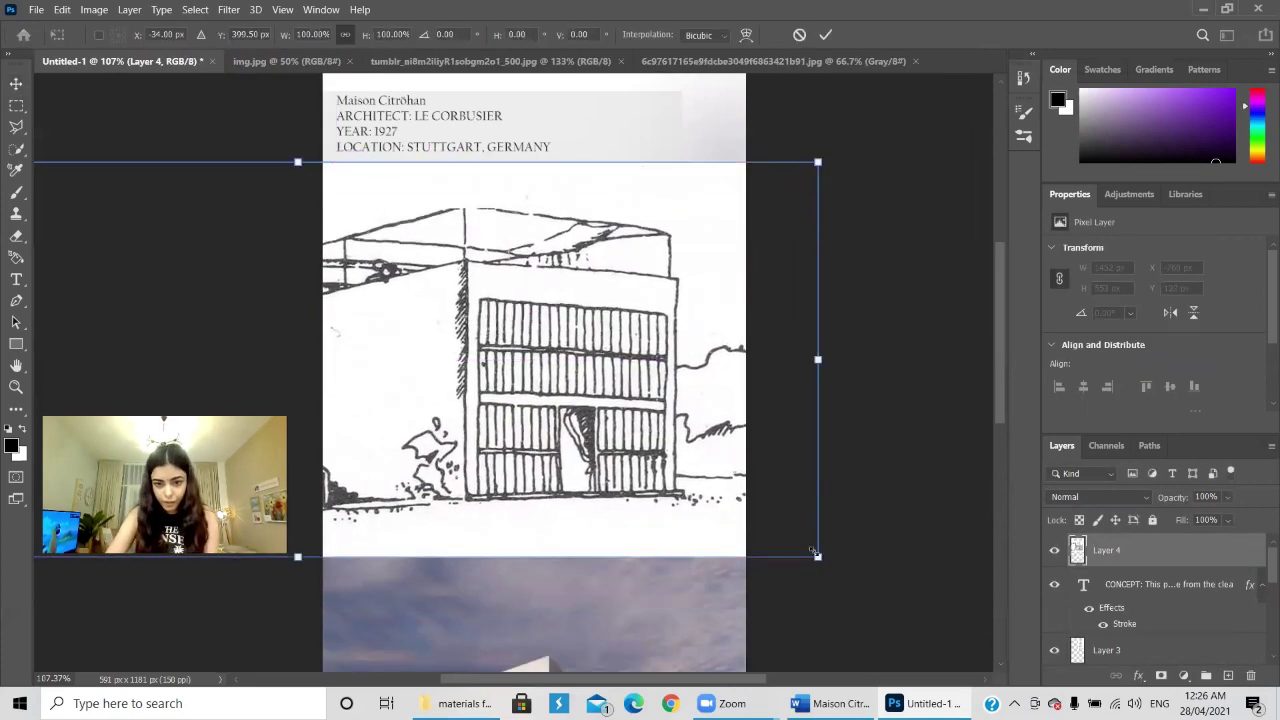
mouse_move(812, 543)
left_mouse_down()
mouse_move(471, 443)
mouse_move(649, 511)
mouse_move(697, 514)
mouse_move(489, 445)
mouse_move(675, 477)
mouse_move(535, 437)
left_mouse_up()
mouse_move(427, 425)
left_mouse_down()
mouse_move(545, 480)
mouse_move(592, 484)
left_mouse_up()
mouse_move(703, 494)
left_mouse_down()
mouse_move(630, 467)
mouse_move(566, 545)
mouse_move(588, 559)
left_mouse_up()
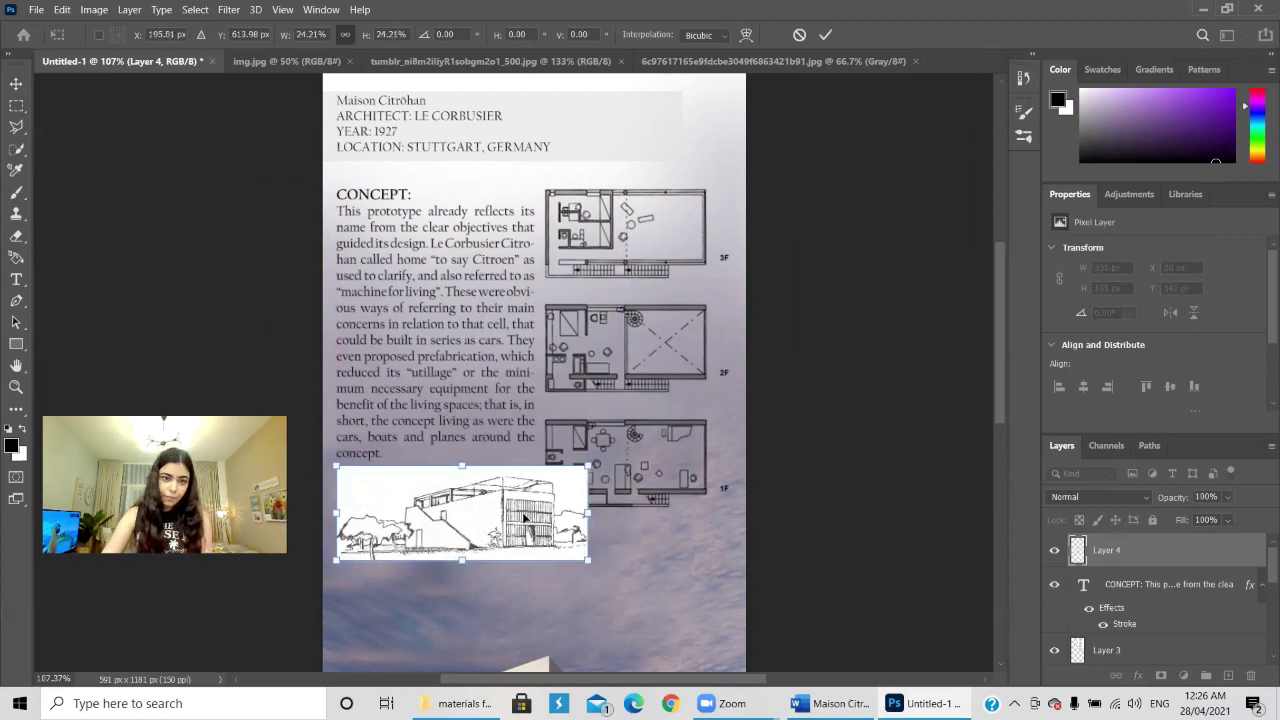
key("Return")
- Shrink the Concept text block to about 222 × 321 px and align it under the title lines at the left margin
left_click(491, 380)
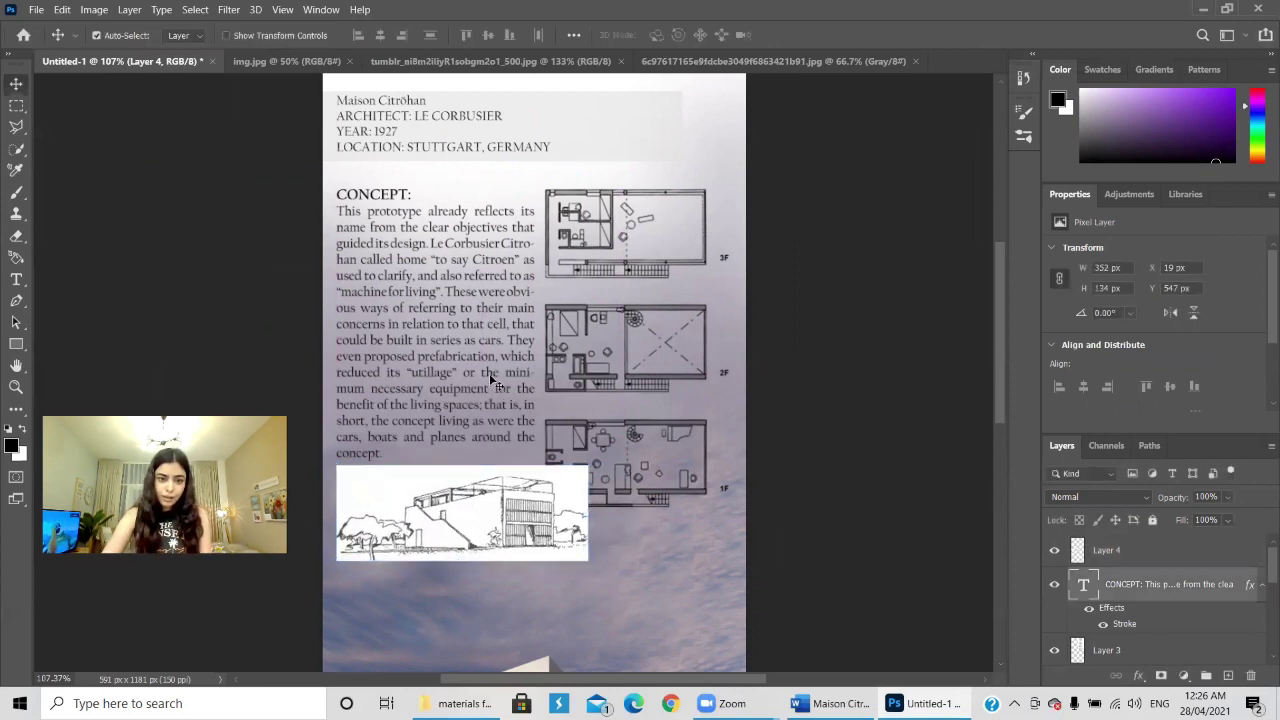
key("ctrl+t")
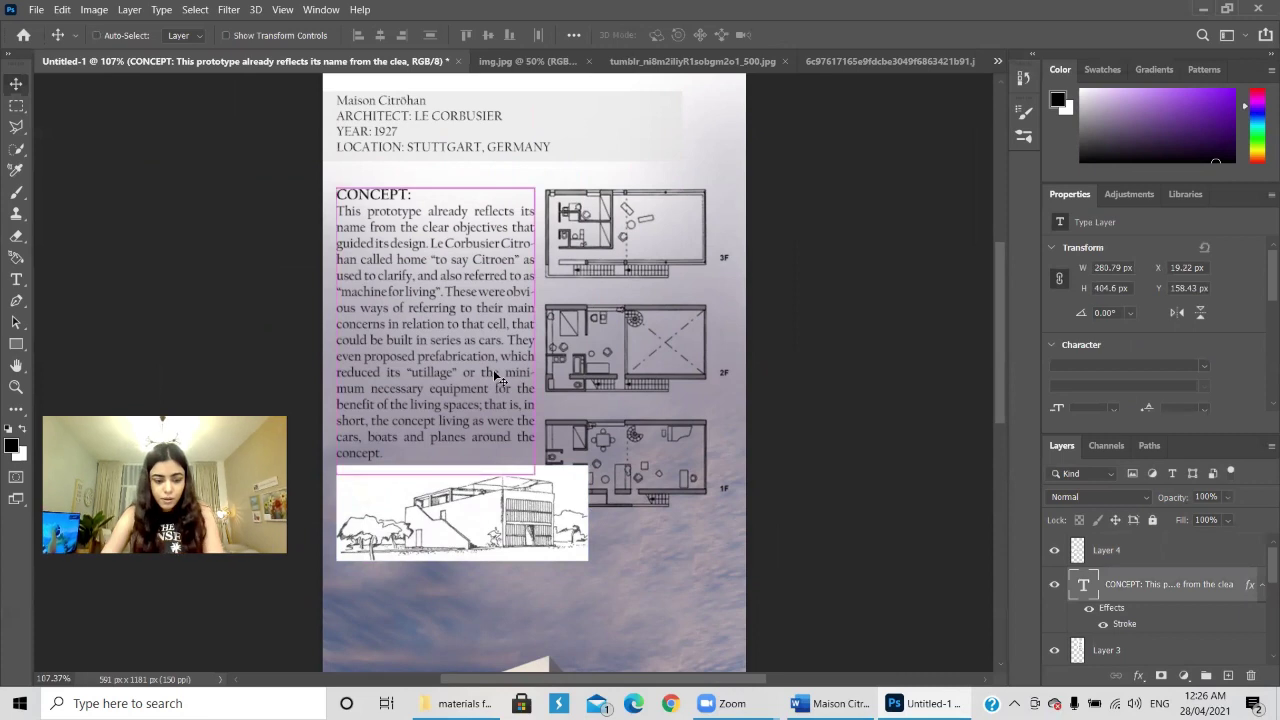
left_click_drag(537, 477, 505, 465)
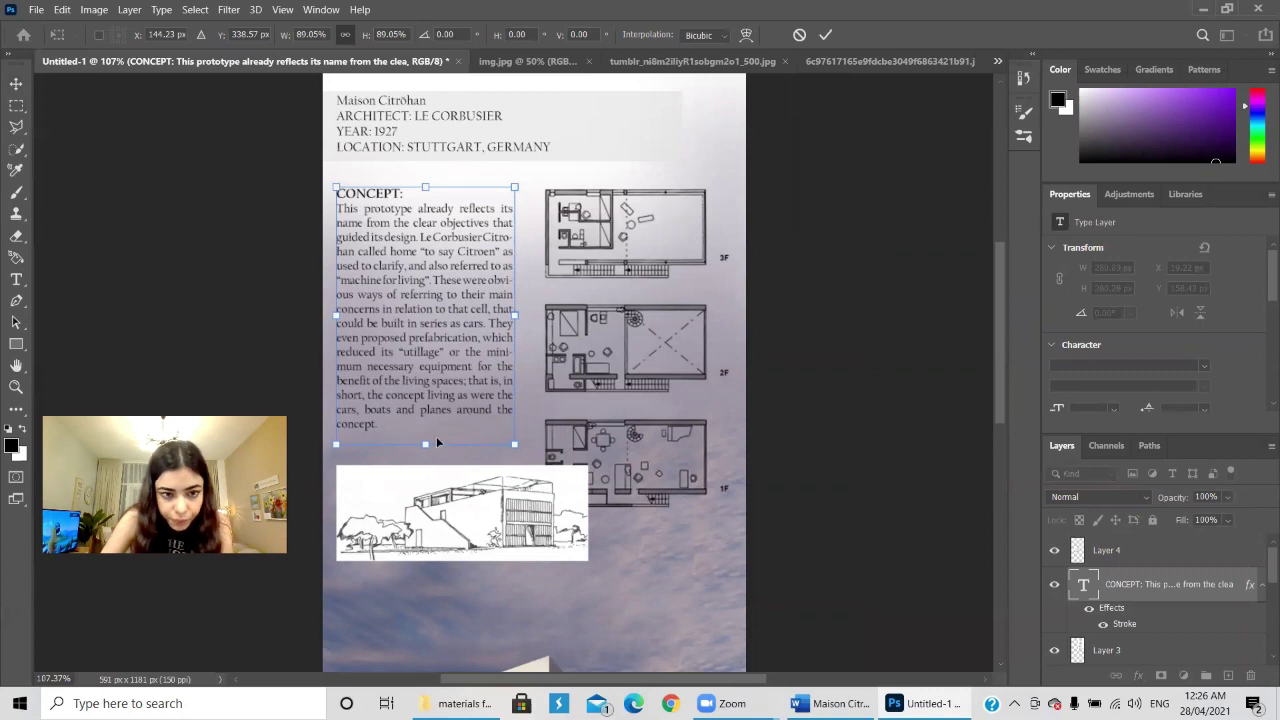
left_click_drag(427, 445, 427, 415)
key("Return")
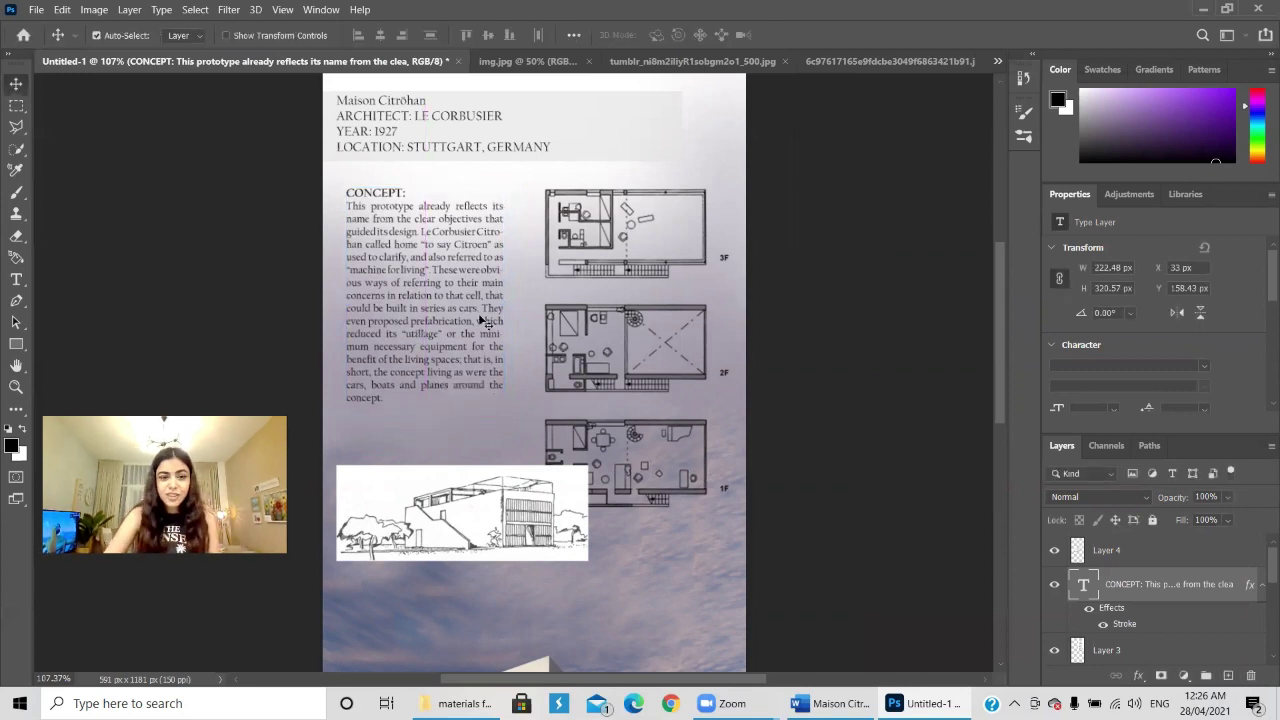
left_click_drag(446, 237, 372, 233)
- Move the perspective sketch up under the Concept text and scale it to about 75%, 264 × 101 px
mouse_move(460, 504)
left_mouse_down()
mouse_move(458, 464)
mouse_move(458, 475)
left_mouse_up()
key("ctrl+t")
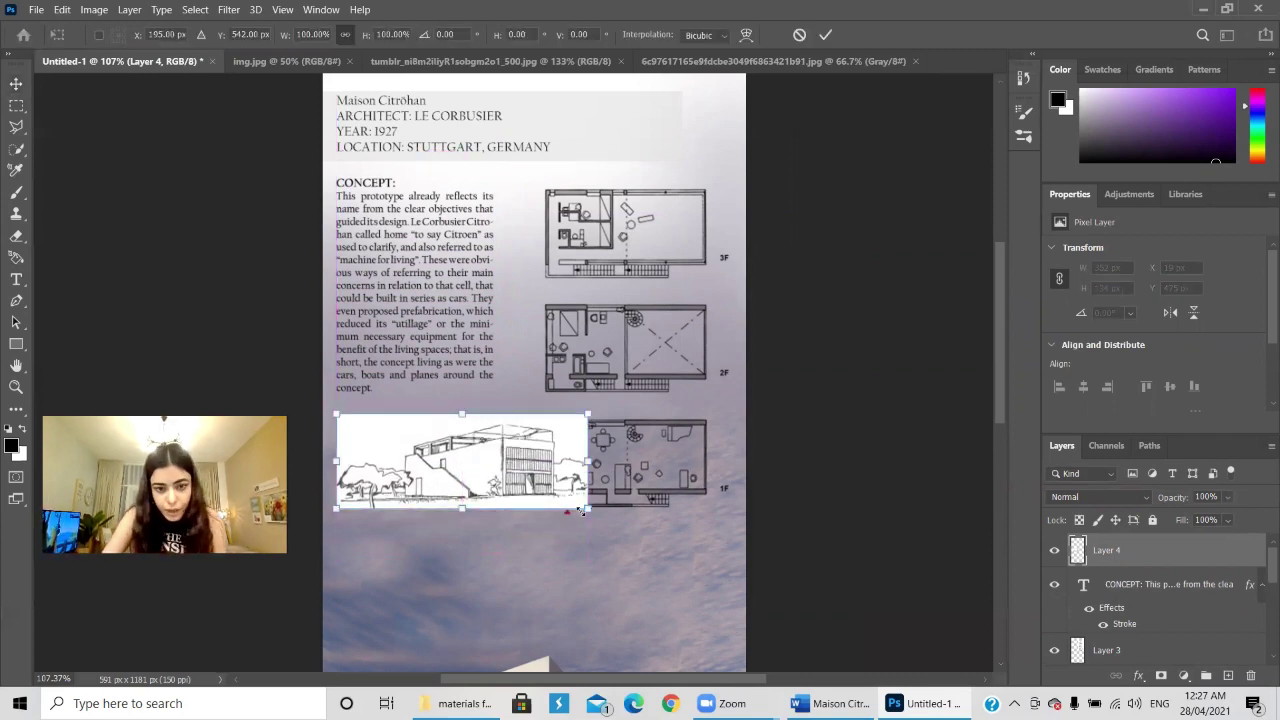
left_click_drag(581, 507, 524, 486)
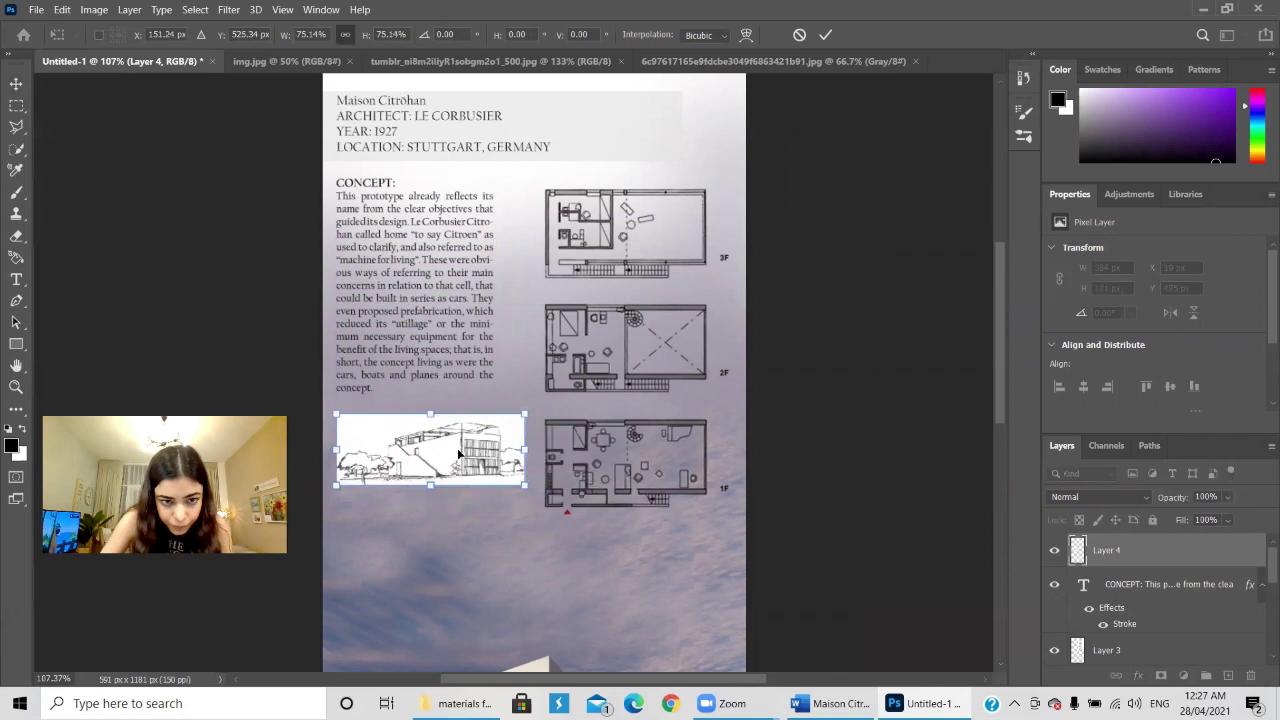
key("Return")
left_click_drag(449, 457, 449, 461)
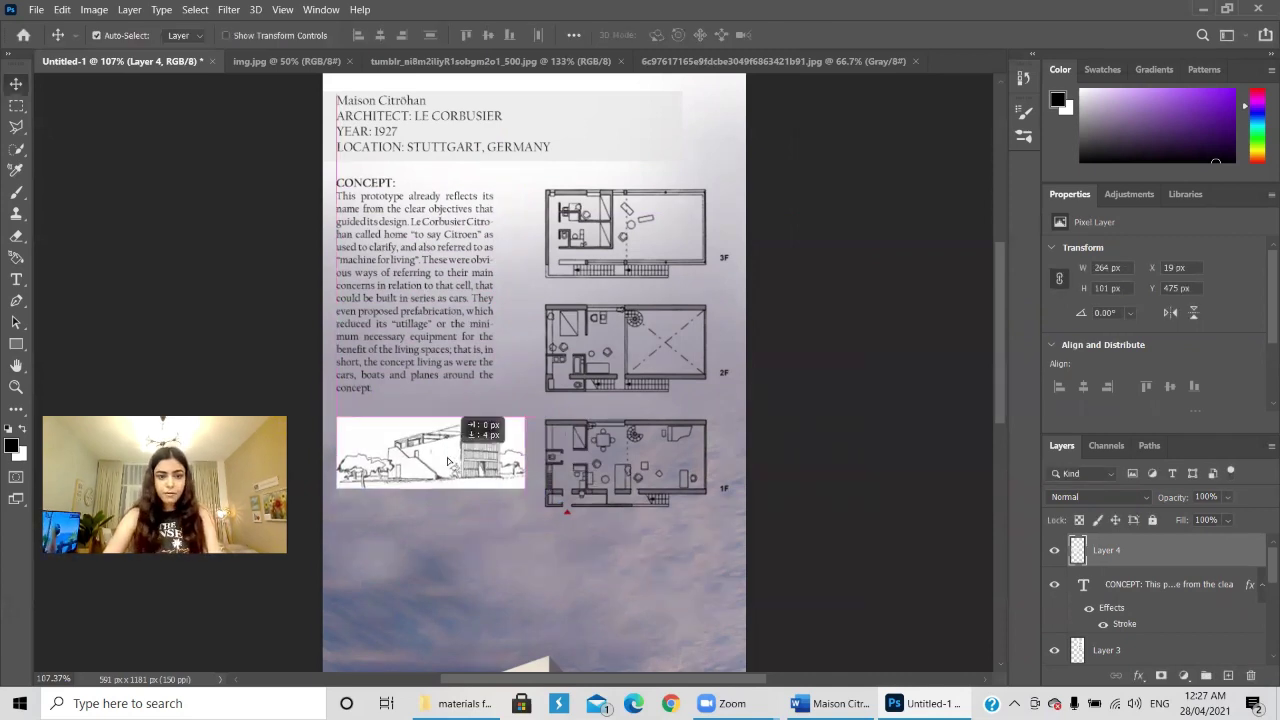
- Set the perspective sketch layer's blend mode to Multiply
left_click(1133, 496)
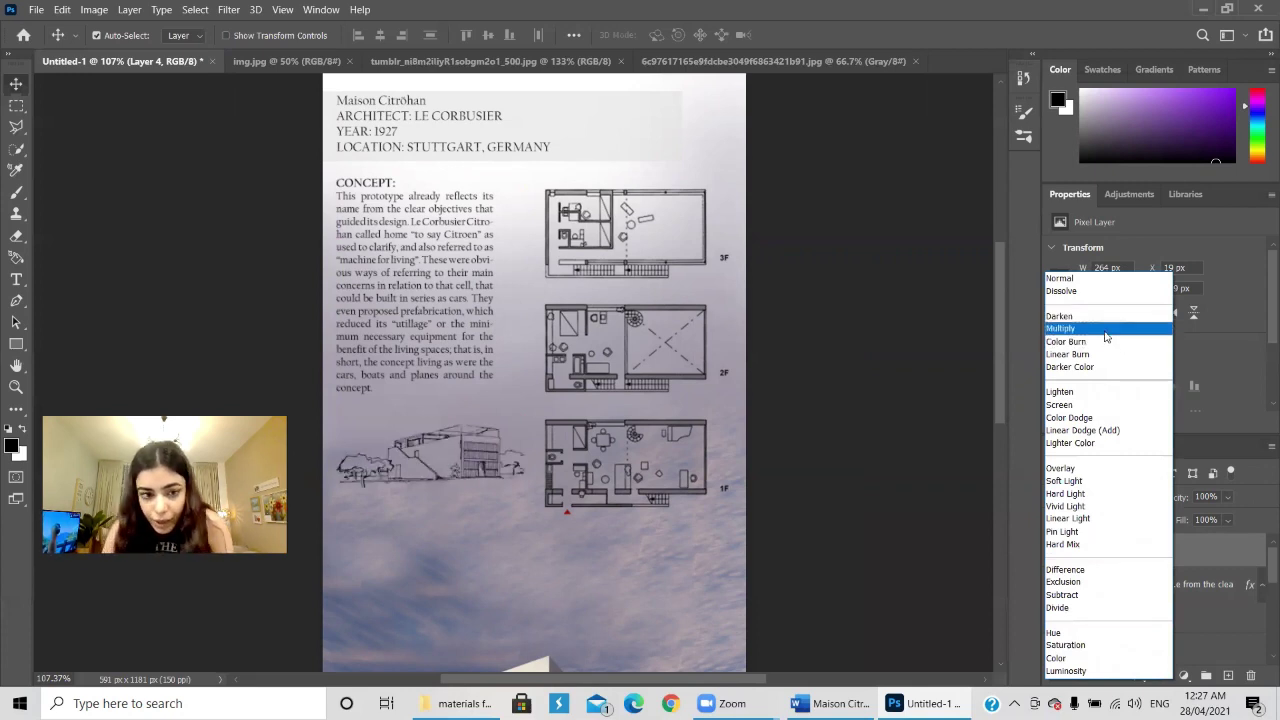
left_click(1106, 329)
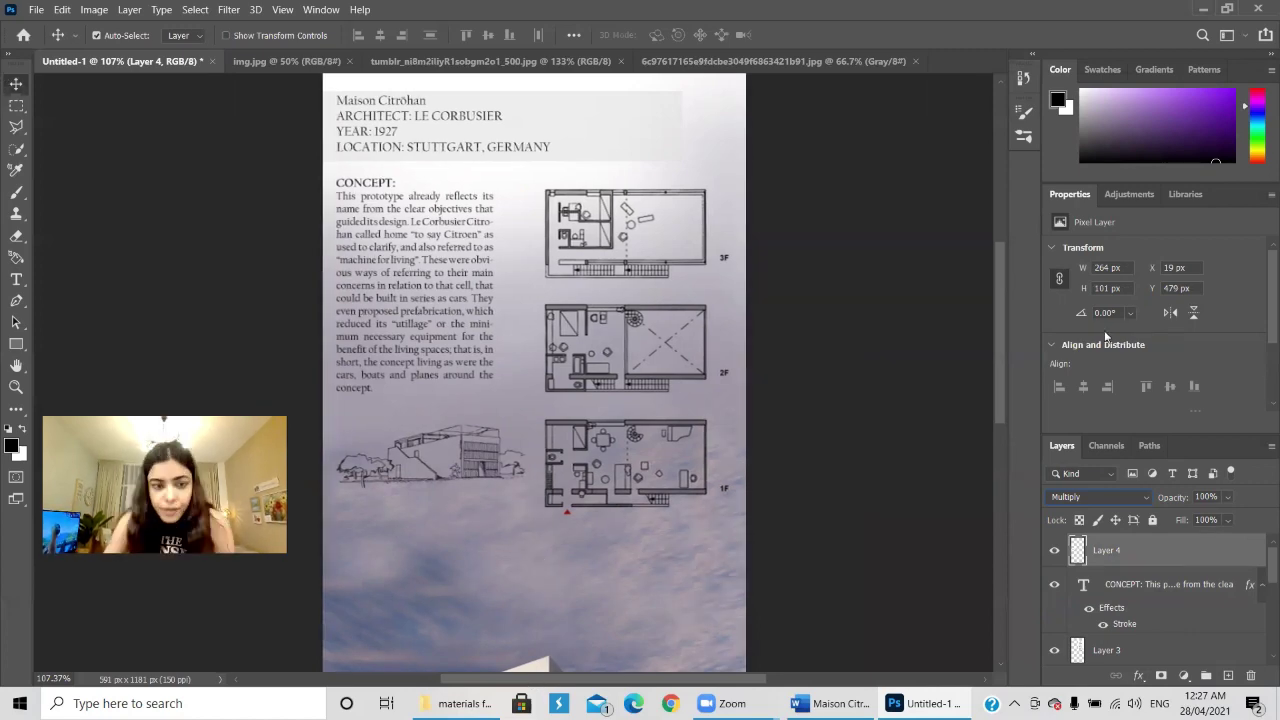
left_click(535, 557)
- Move the perspective sketch straight down to about Y 504 px, beside the first-floor plan
scroll(500, 480, "down", 2)
scroll(349, 257, "up", 4)
scroll(396, 375, "down", 4)
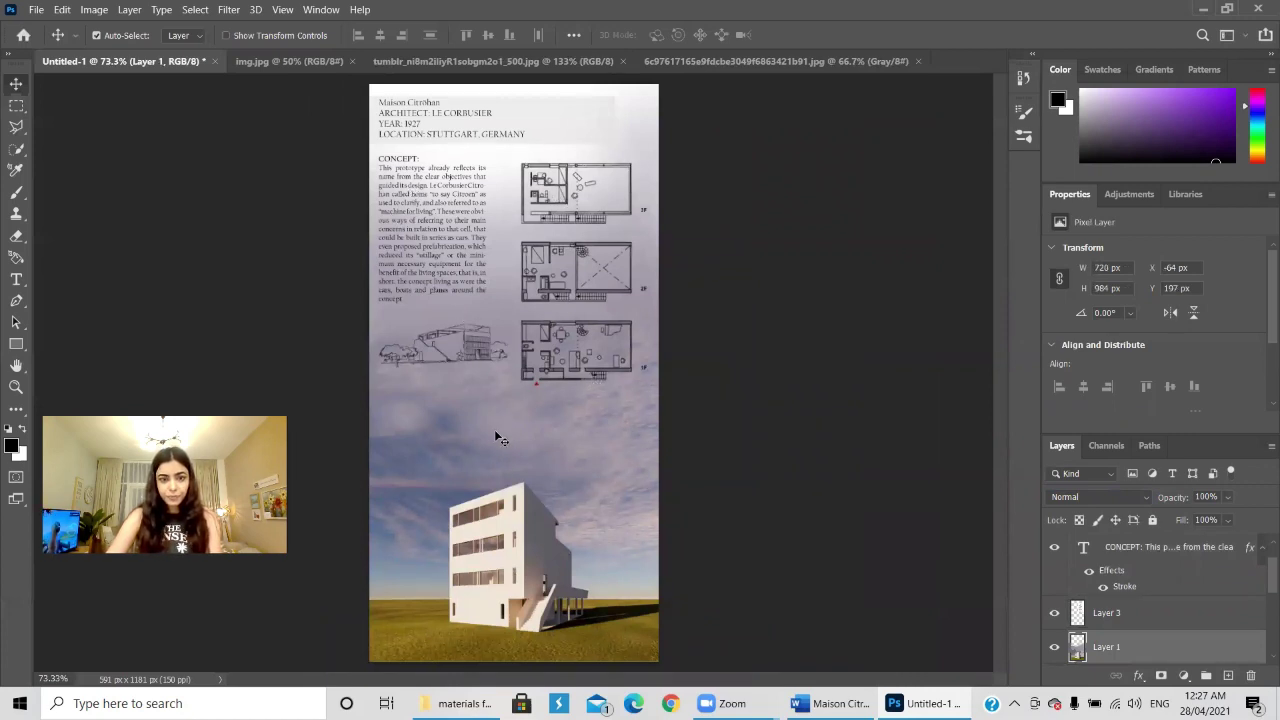
scroll(428, 340, "up", 1)
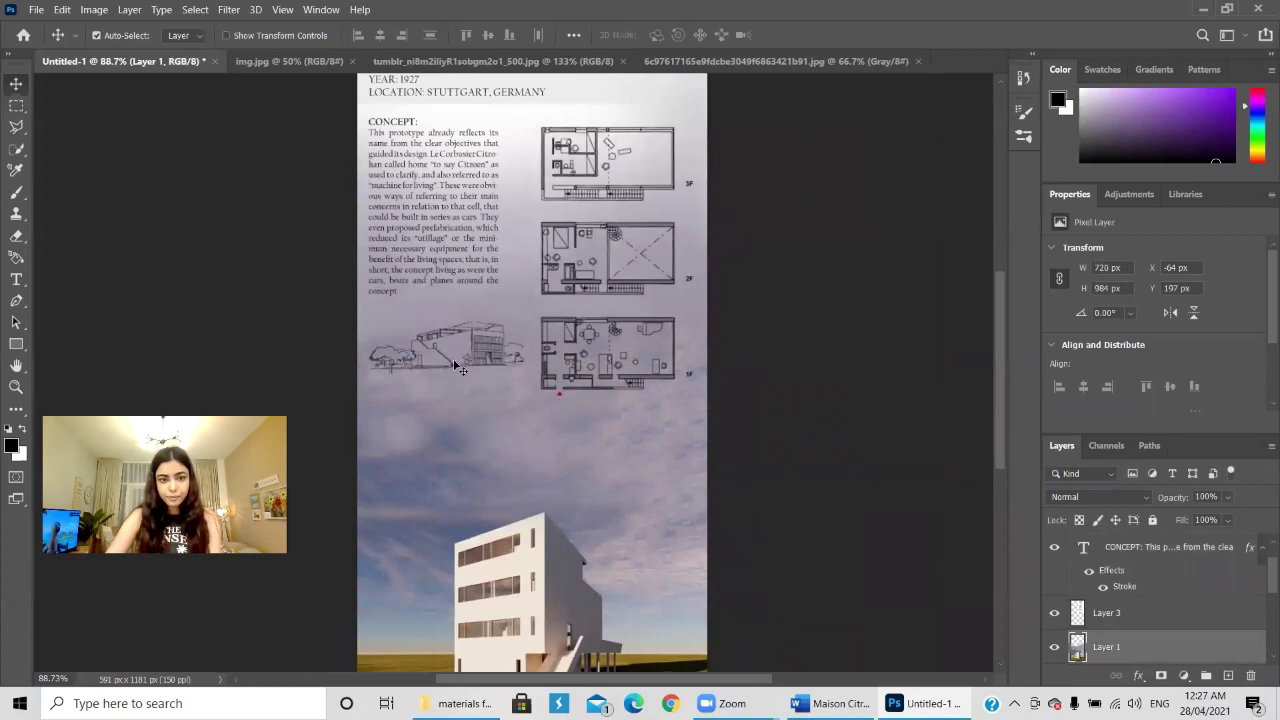
key("ctrl+v")
left_click_drag(487, 347, 488, 360)
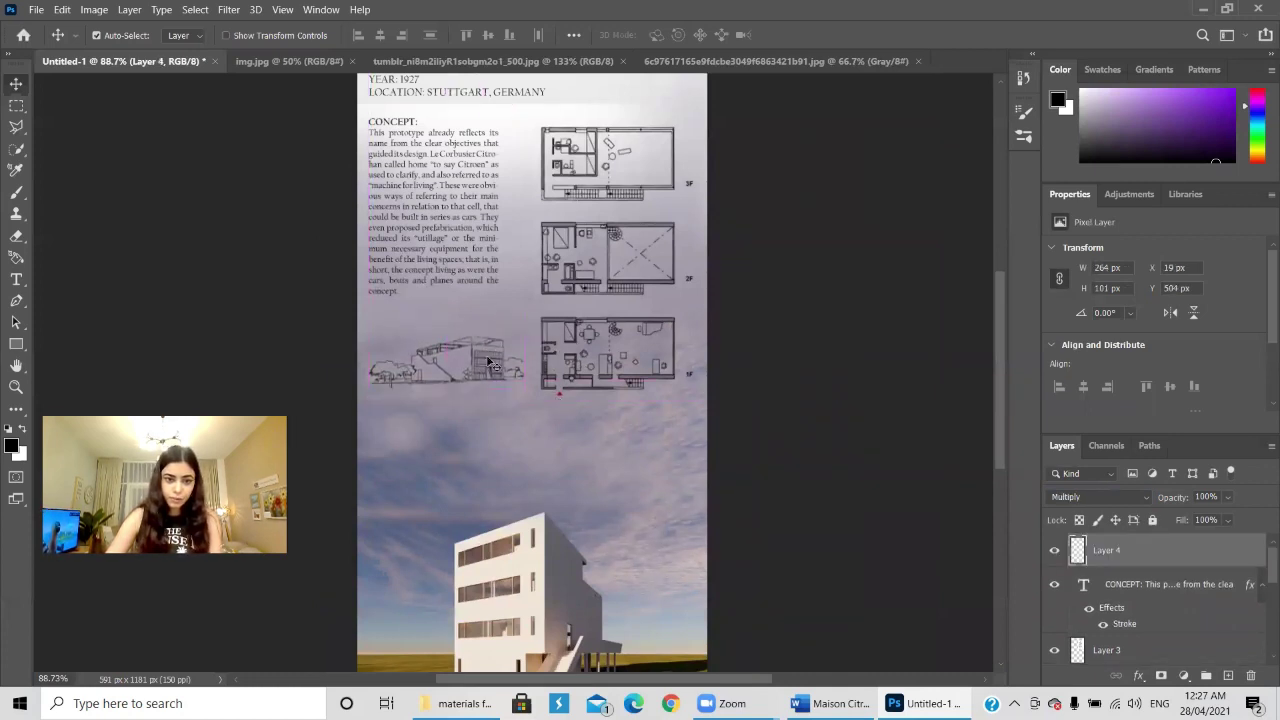
scroll(488, 360, "down", 1)
- Close img.jpg and marquee-select the section drawing with its label in tumblr_ni8m2iliyR1sobgm2o1_500.jpg
left_click(317, 64)
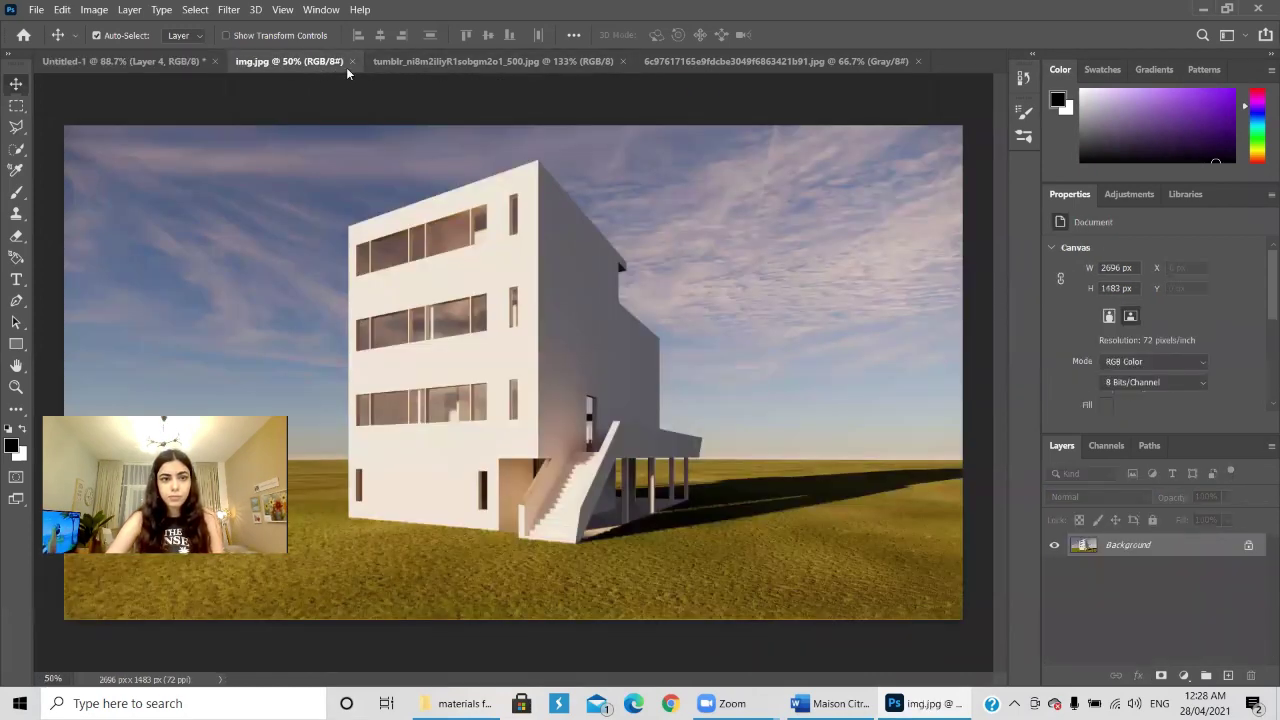
left_click(353, 62)
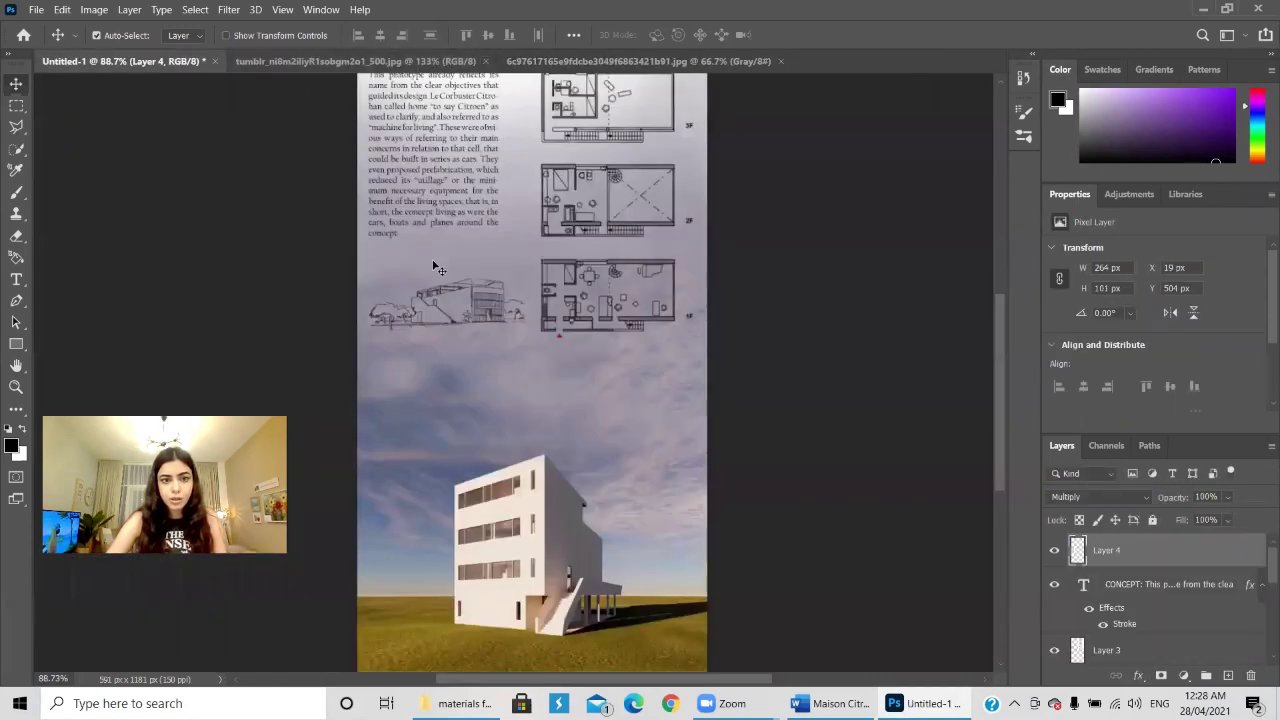
left_click(376, 63)
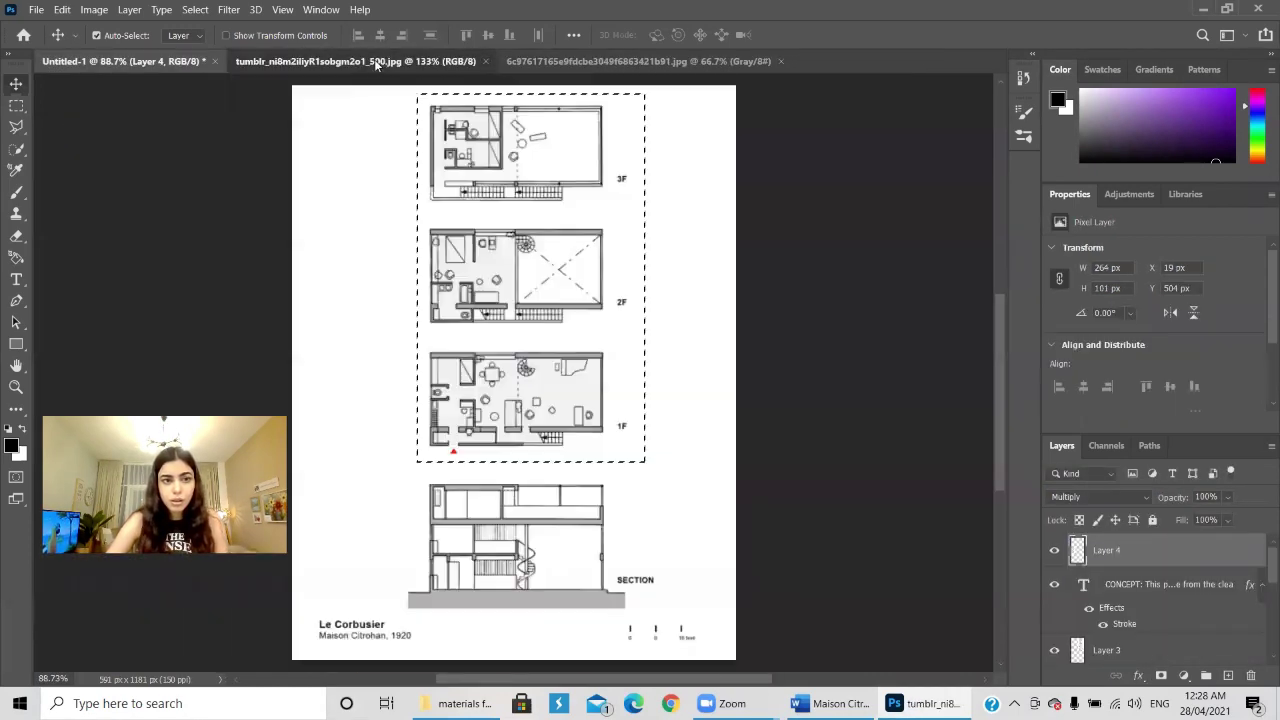
left_click(16, 102)
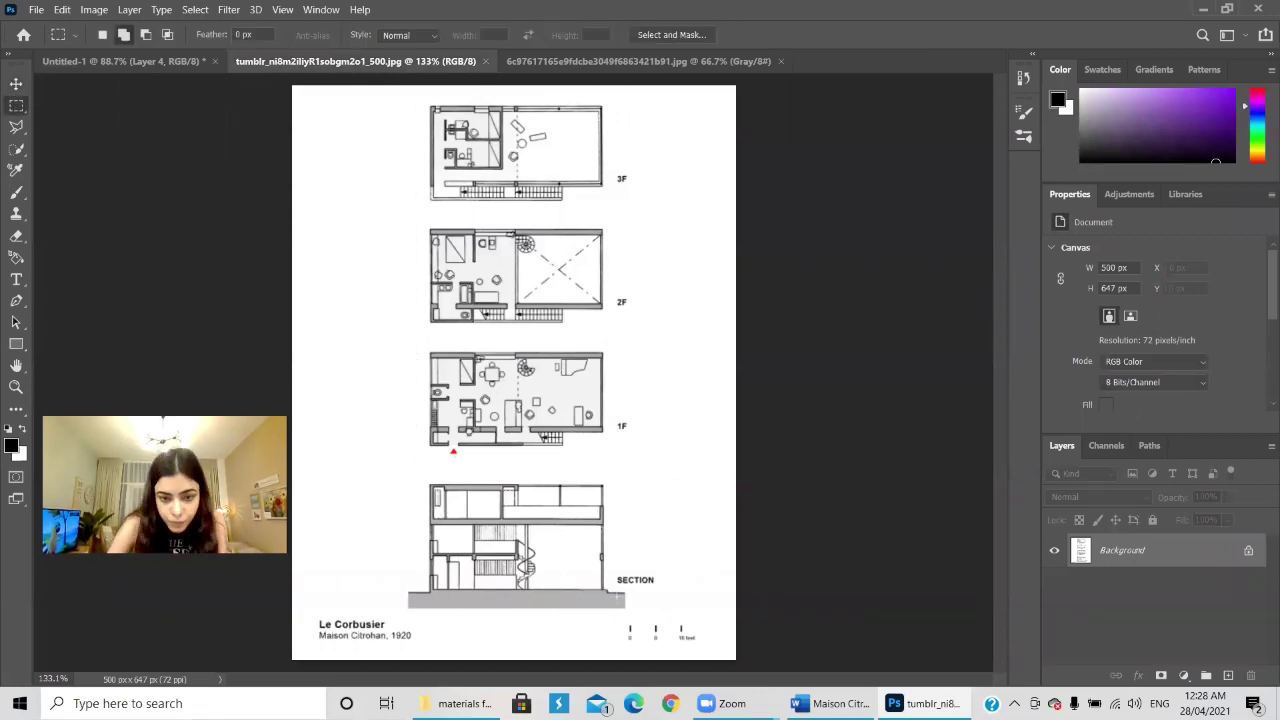
left_click_drag(659, 615, 391, 476)
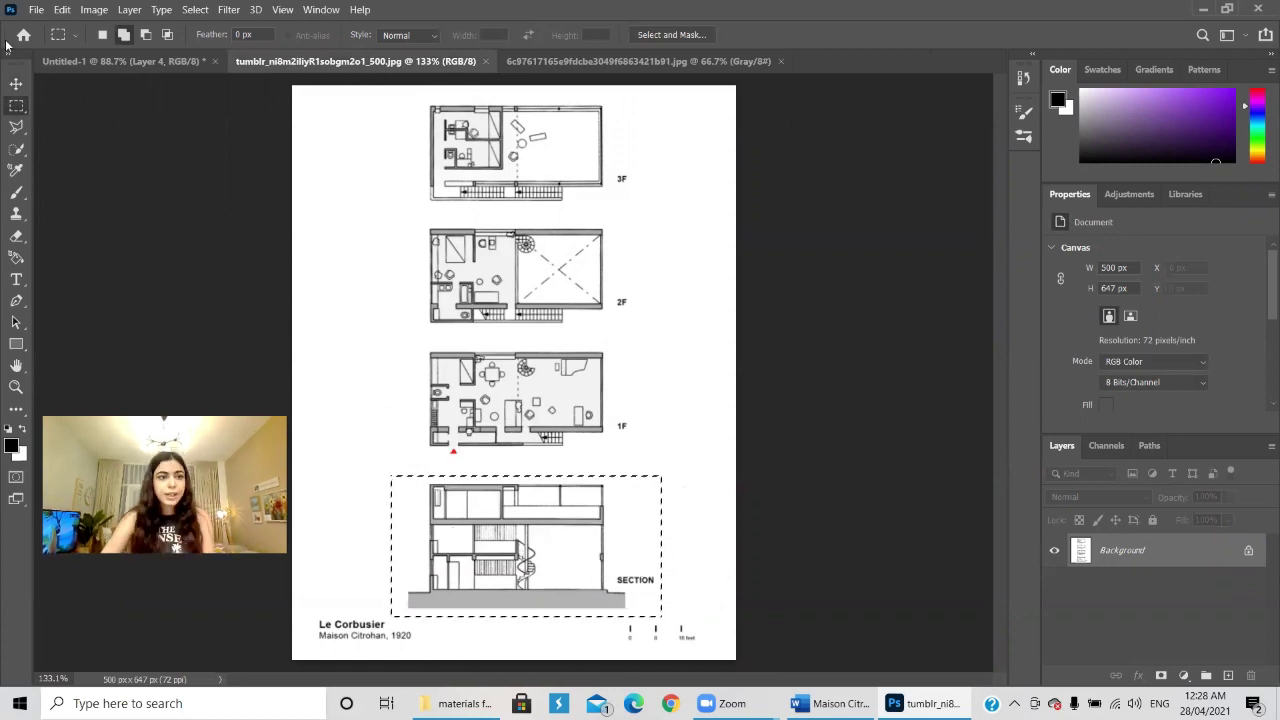
- Move the selected section drawing into the poster below the perspective sketch and set its blend mode to Multiply
left_click(16, 83)
mouse_move(550, 540)
left_mouse_down()
mouse_move(180, 201)
mouse_move(128, 46)
mouse_move(145, 52)
mouse_move(240, 205)
mouse_move(482, 430)
mouse_move(546, 470)
mouse_move(568, 423)
mouse_move(474, 398)
left_mouse_up()
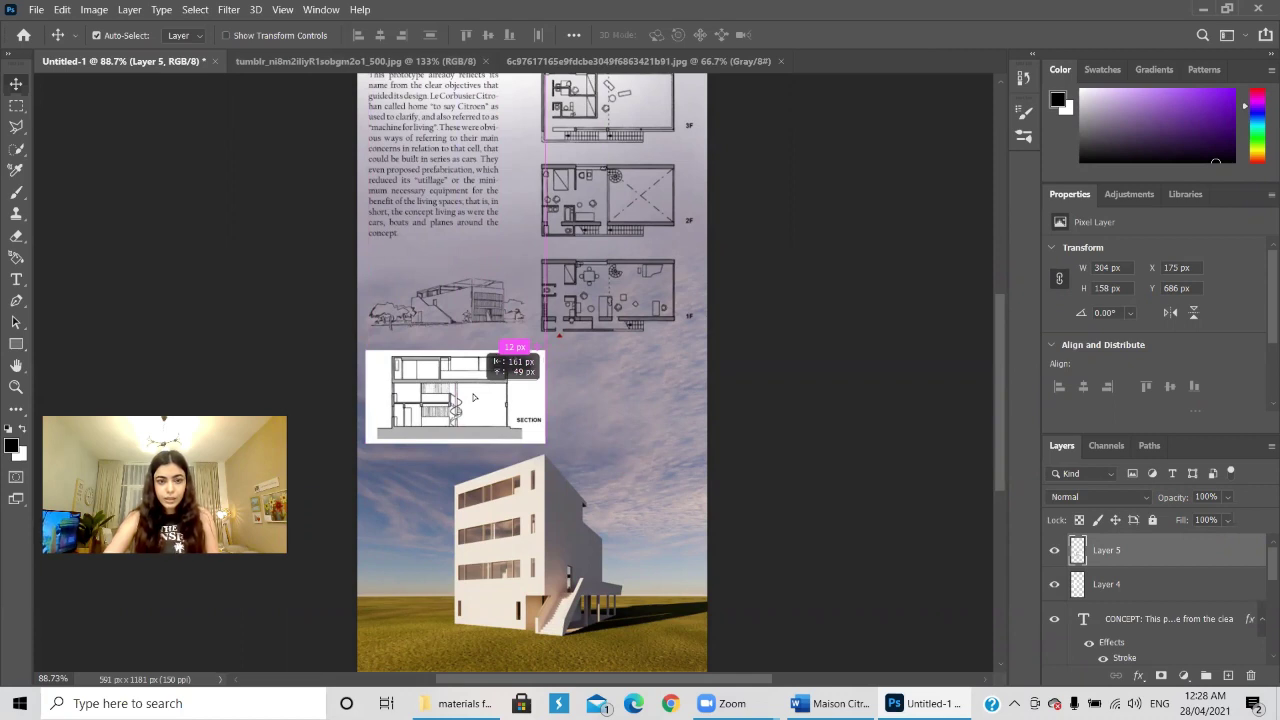
left_click_drag(474, 398, 481, 398)
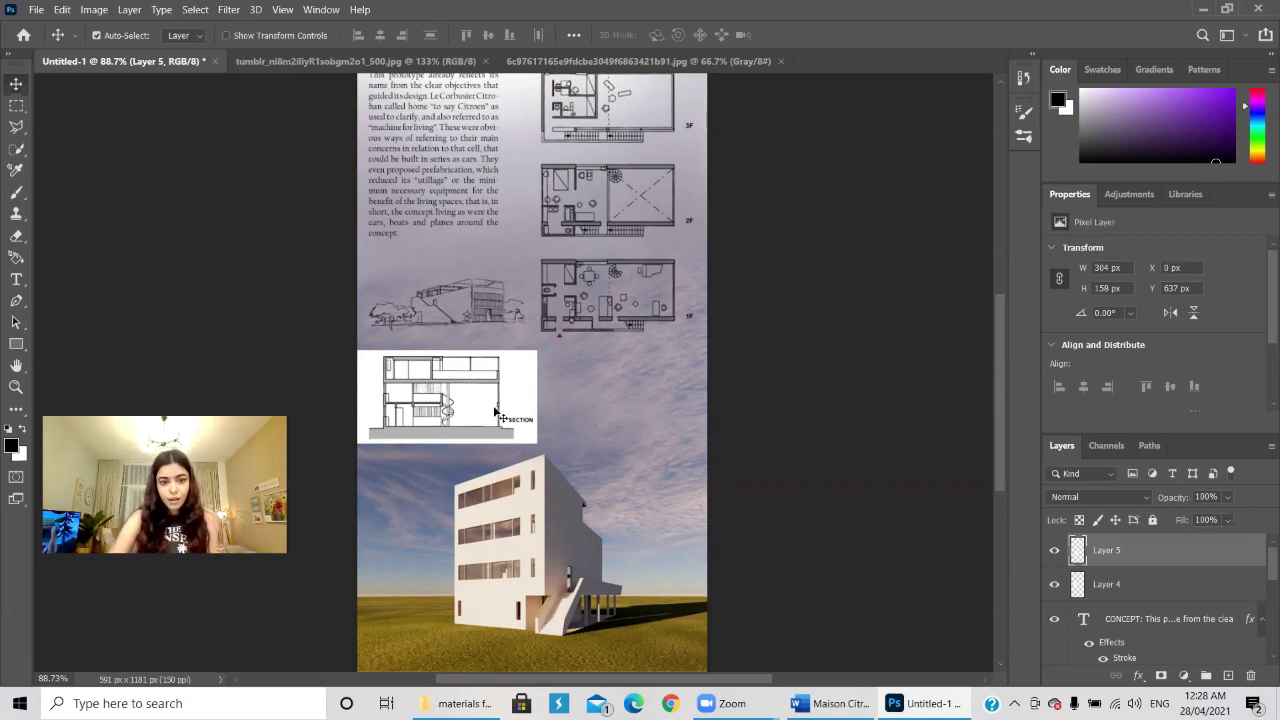
left_click(1108, 500)
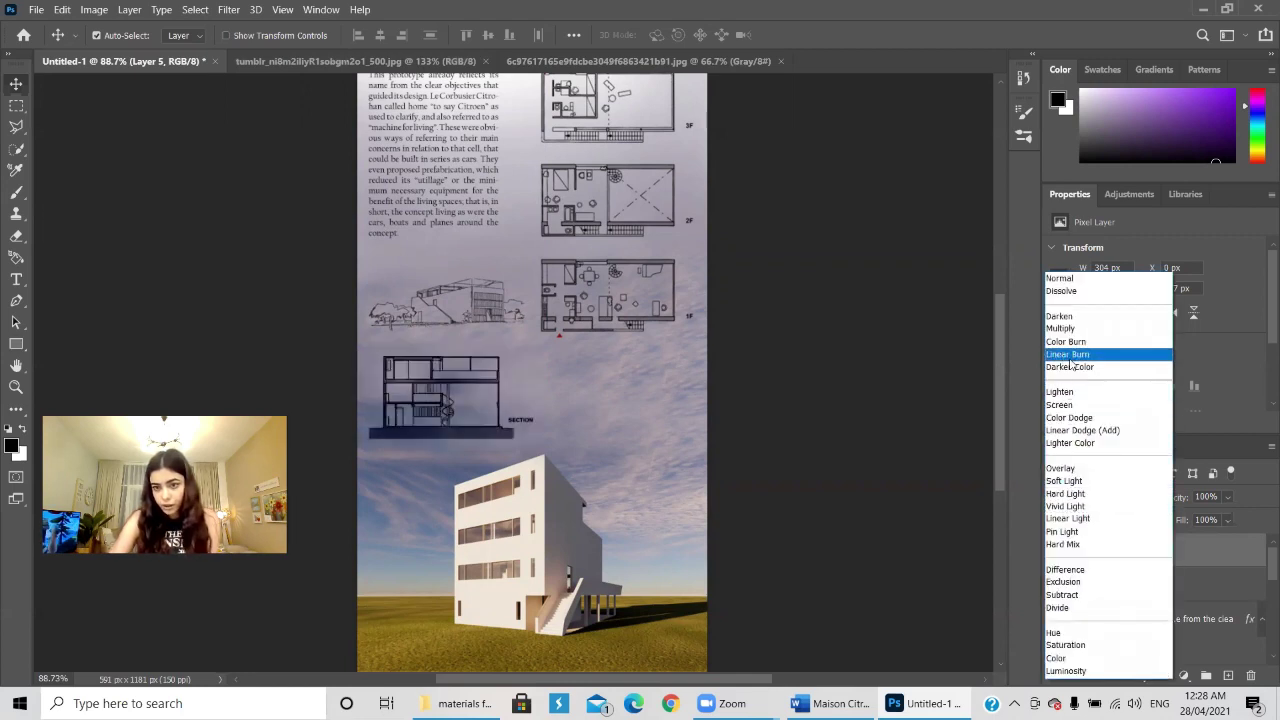
left_click(1062, 328)
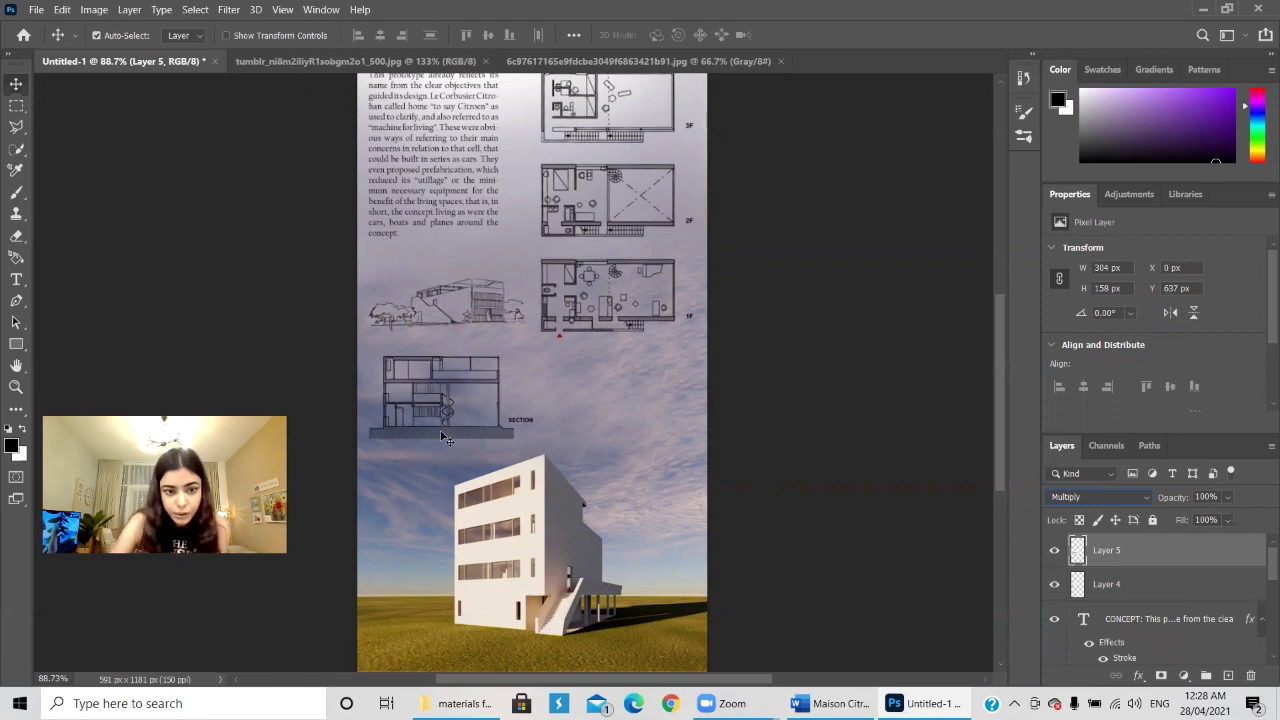
mouse_move(444, 437)
left_mouse_down()
mouse_move(618, 436)
mouse_move(430, 440)
mouse_move(441, 446)
left_mouse_up()
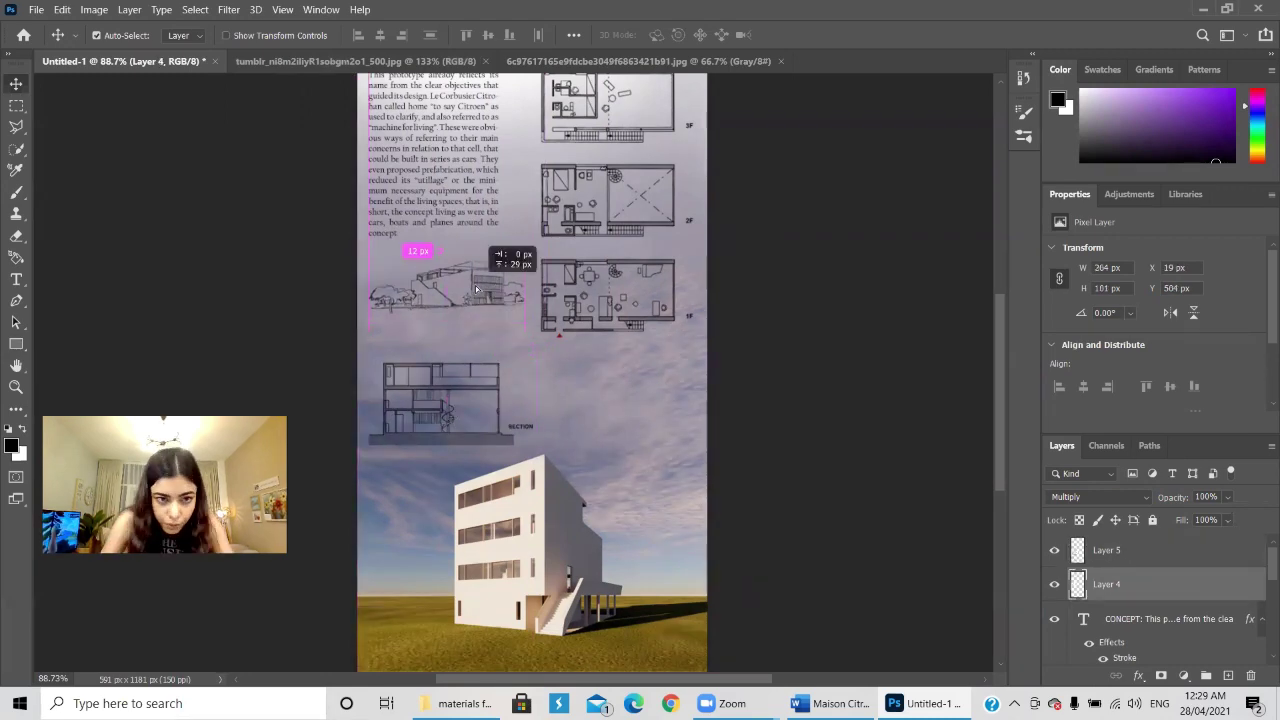
- Enlarge the section drawing to about 324 × 168 px and place it beneath the first-floor plan at about X 283, Y 619 px
key("ctrl+z")
key("ctrl+t")
key("Return")
mouse_move(668, 498)
left_mouse_down()
mouse_move(502, 496)
mouse_move(440, 403)
mouse_move(617, 405)
left_mouse_up()
scroll(440, 403, "down", 2)
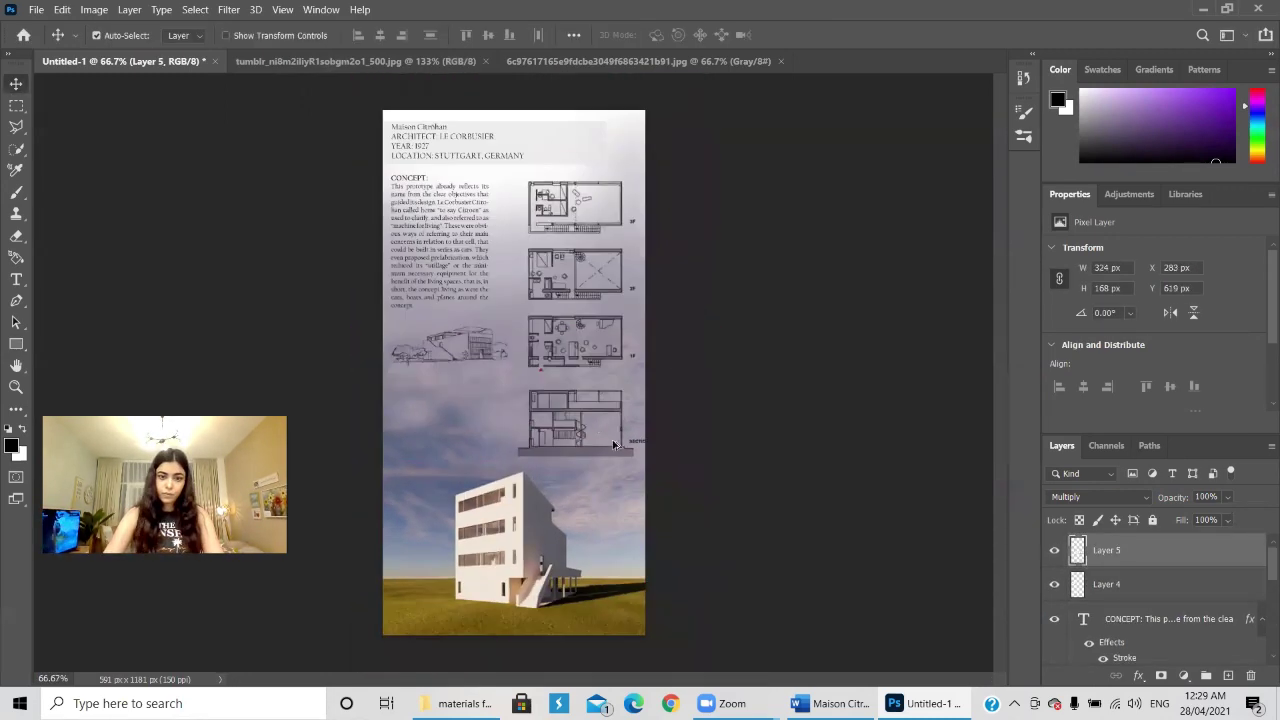
- Select a full-width strip about 17 px high over the section's ground band and paint it with the band's sampled grey
scroll(617, 405, "up", 3)
key("m")
left_click_drag(933, 410, 257, 397)
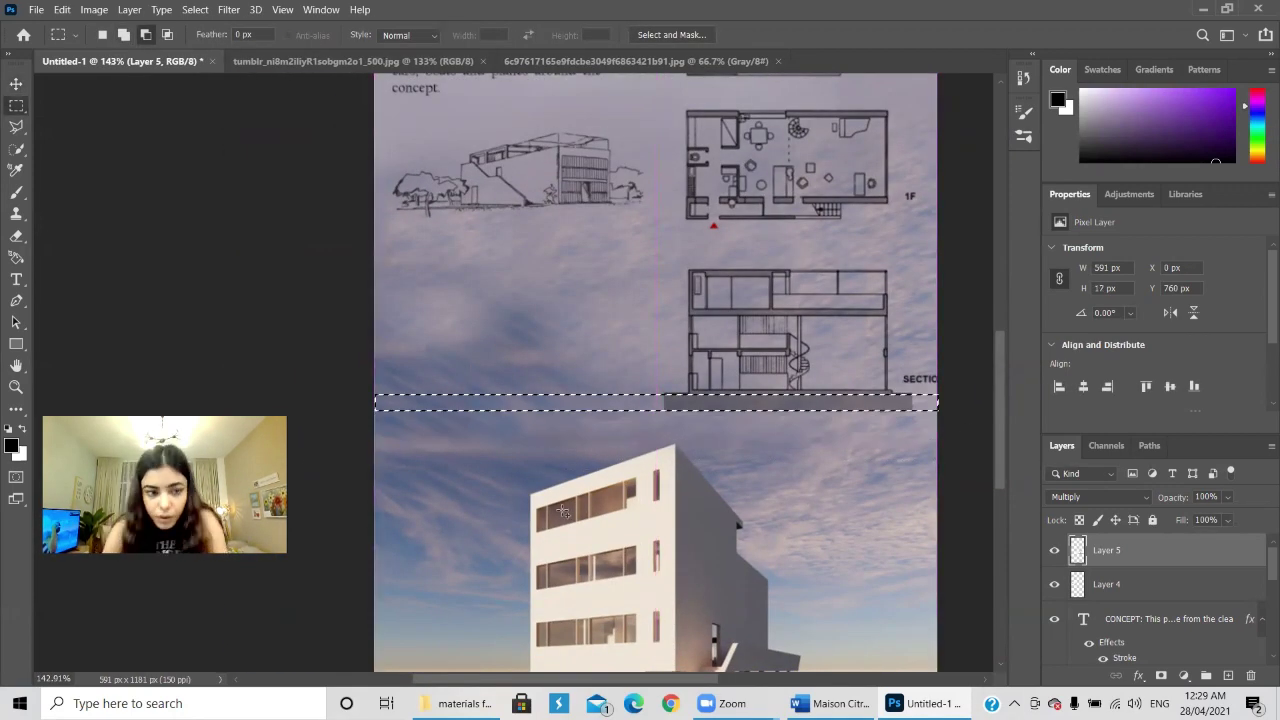
left_click(16, 192)
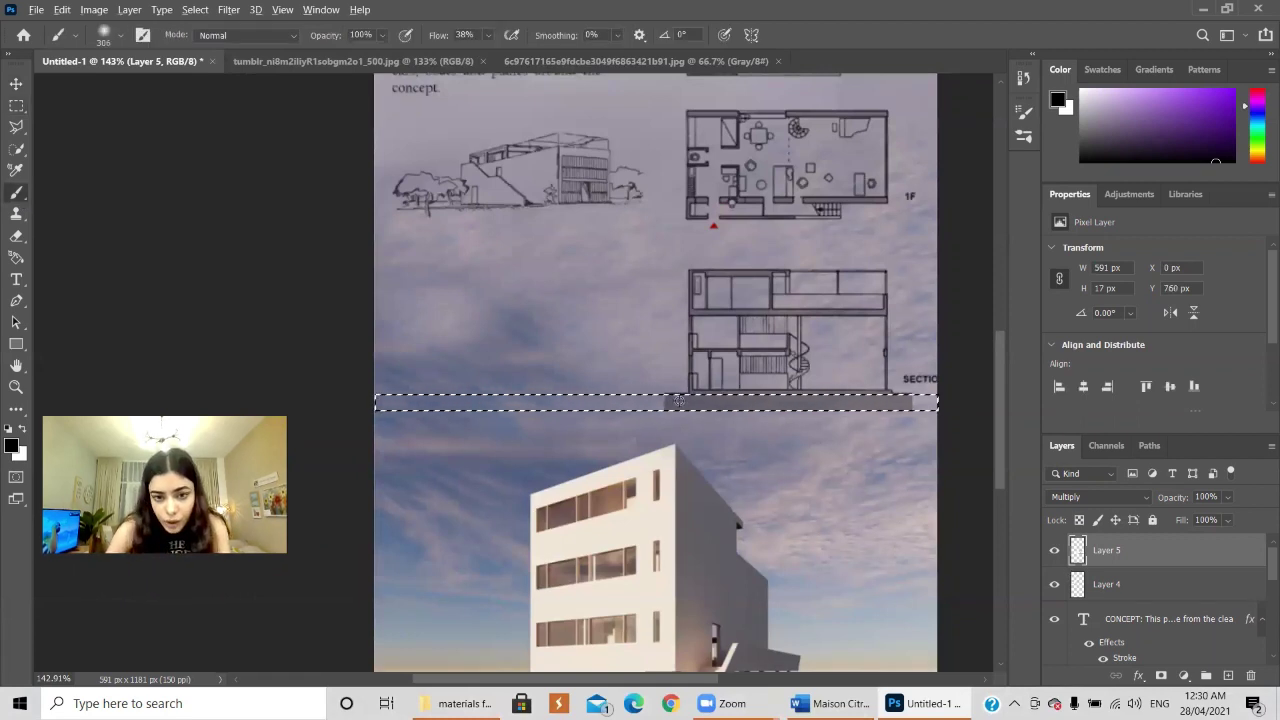
left_click(668, 401, "alt")
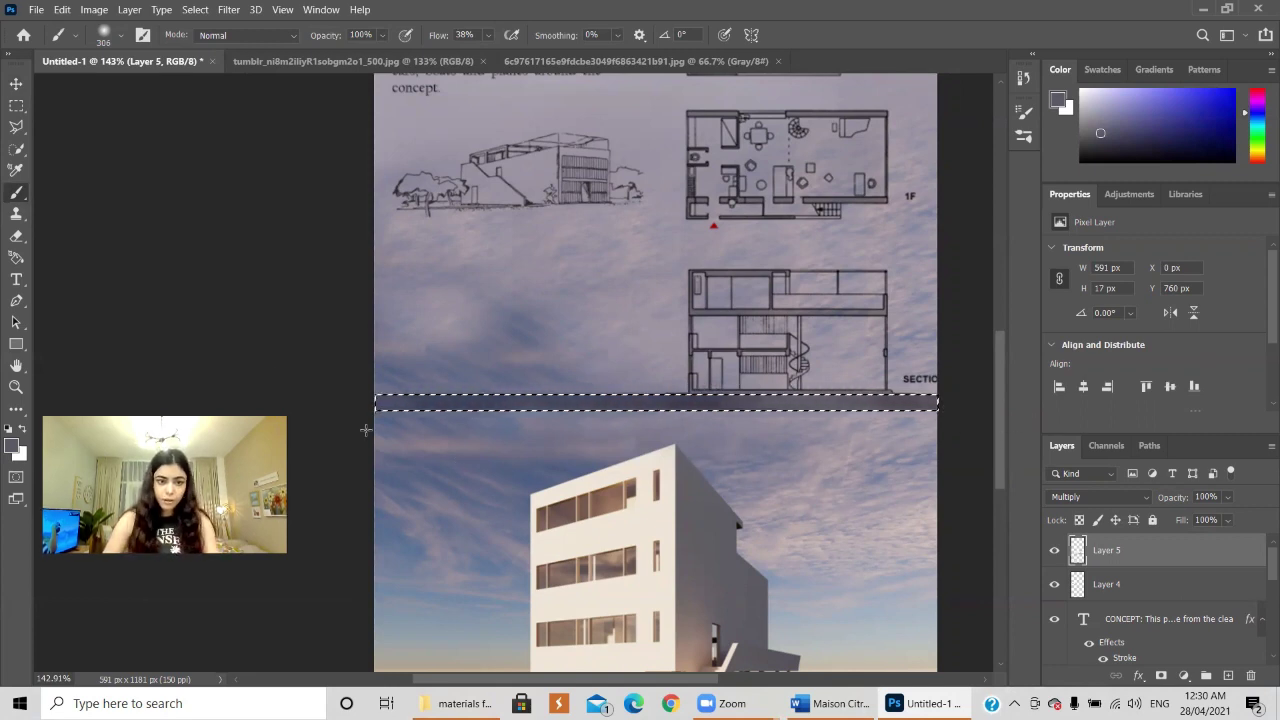
- Clear a full-width strip about 47 px high directly below the section's ground band and deselect
key("m")
left_click_drag(950, 455, 280, 410)
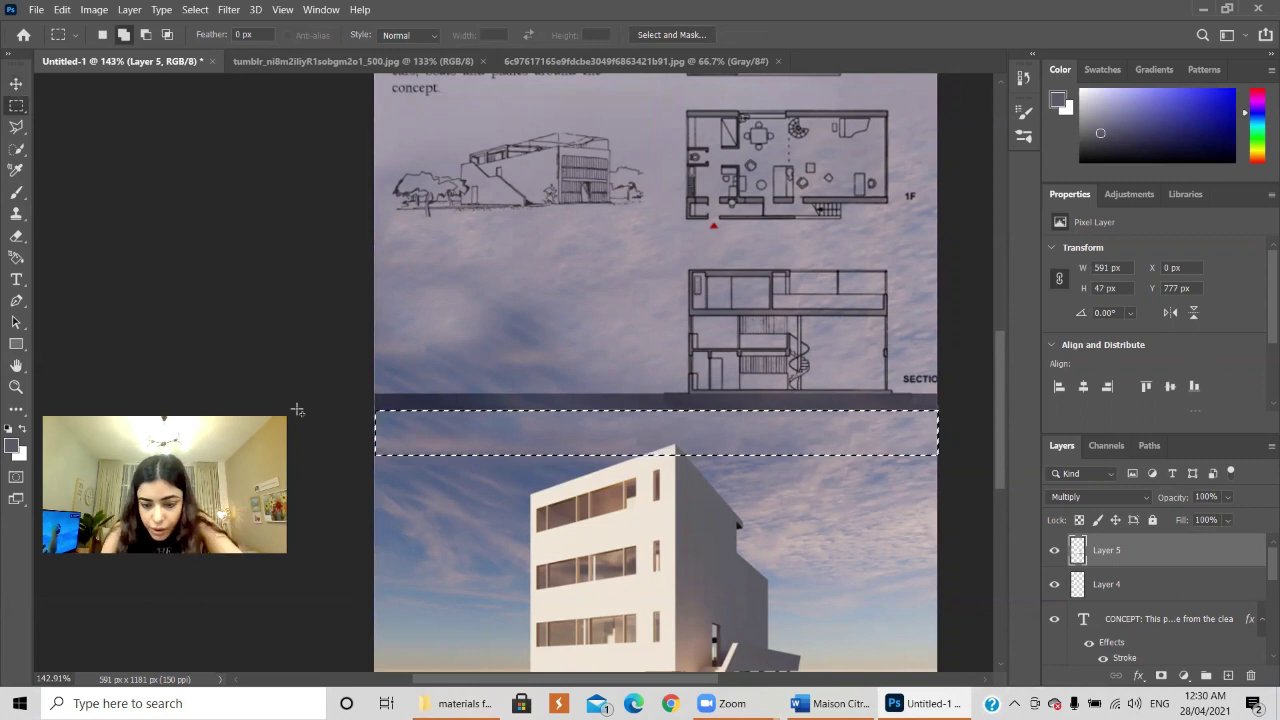
left_click(700, 456)
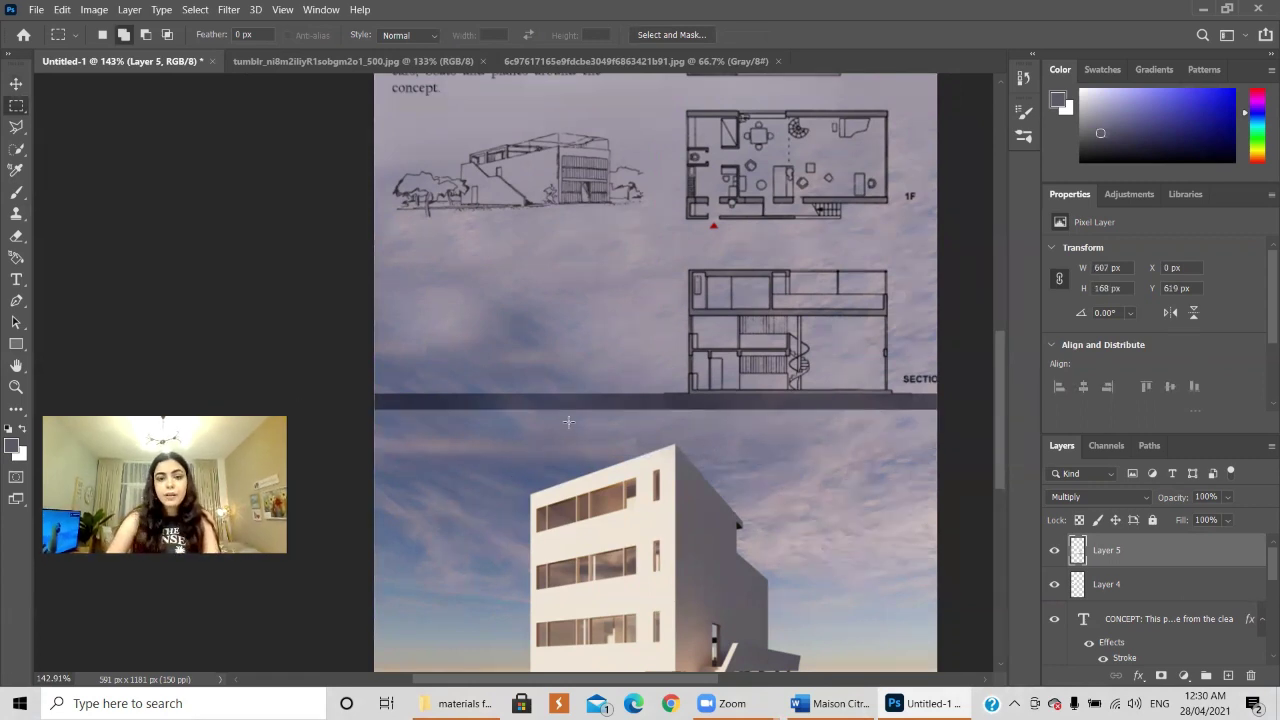
- Activate the Brush tool and choose the Cloud 4 brush from Cloud Brushes 0981
left_click(16, 191)
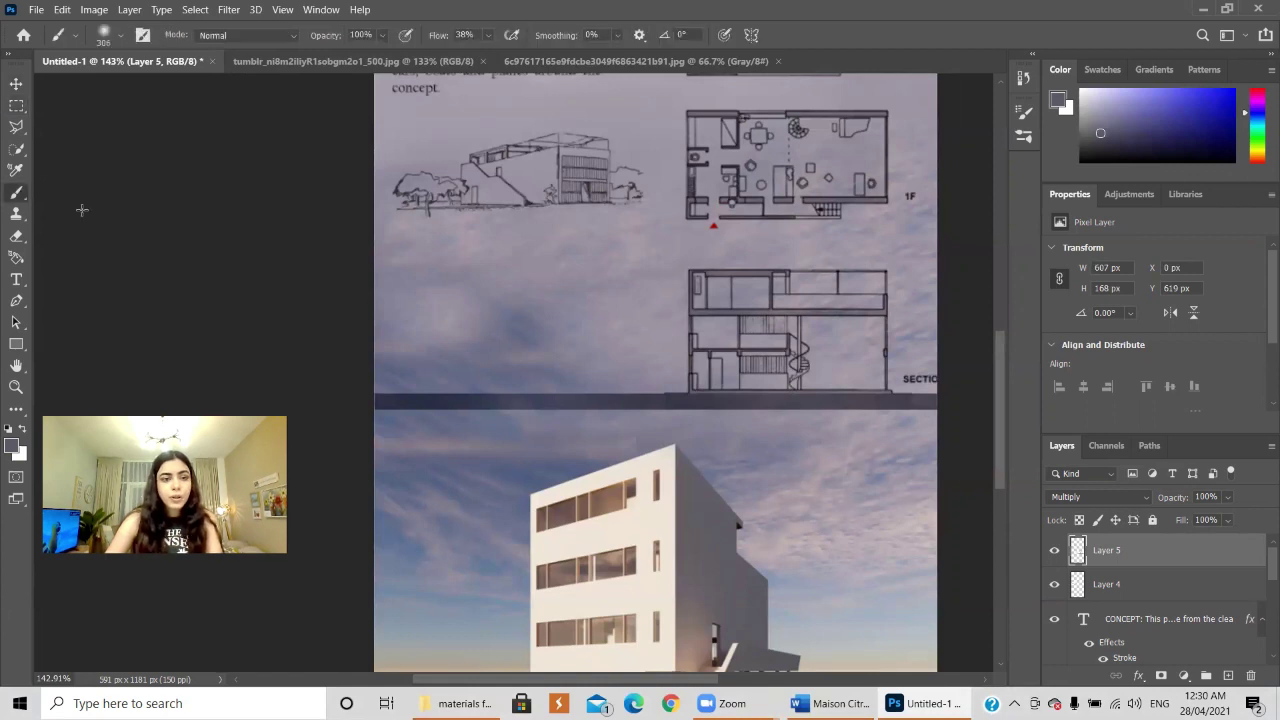
right_click(618, 303)
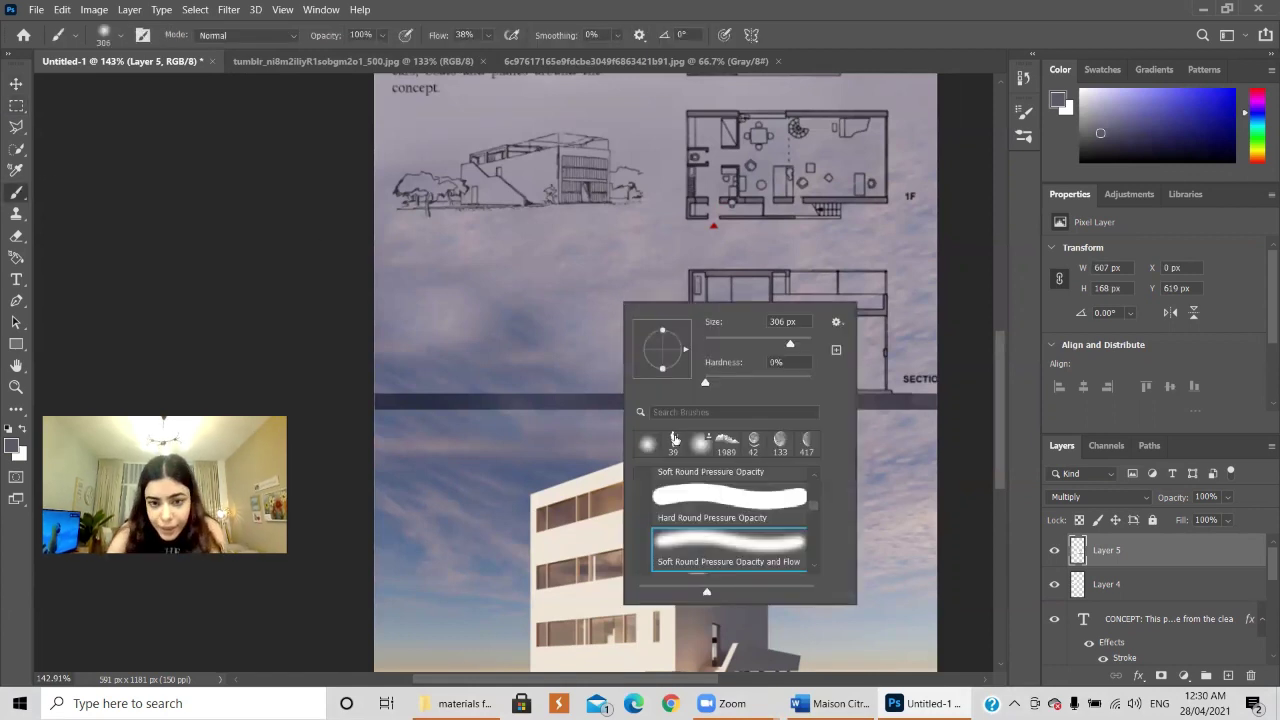
scroll(790, 480, "down", 1)
scroll(821, 523, "down", 5)
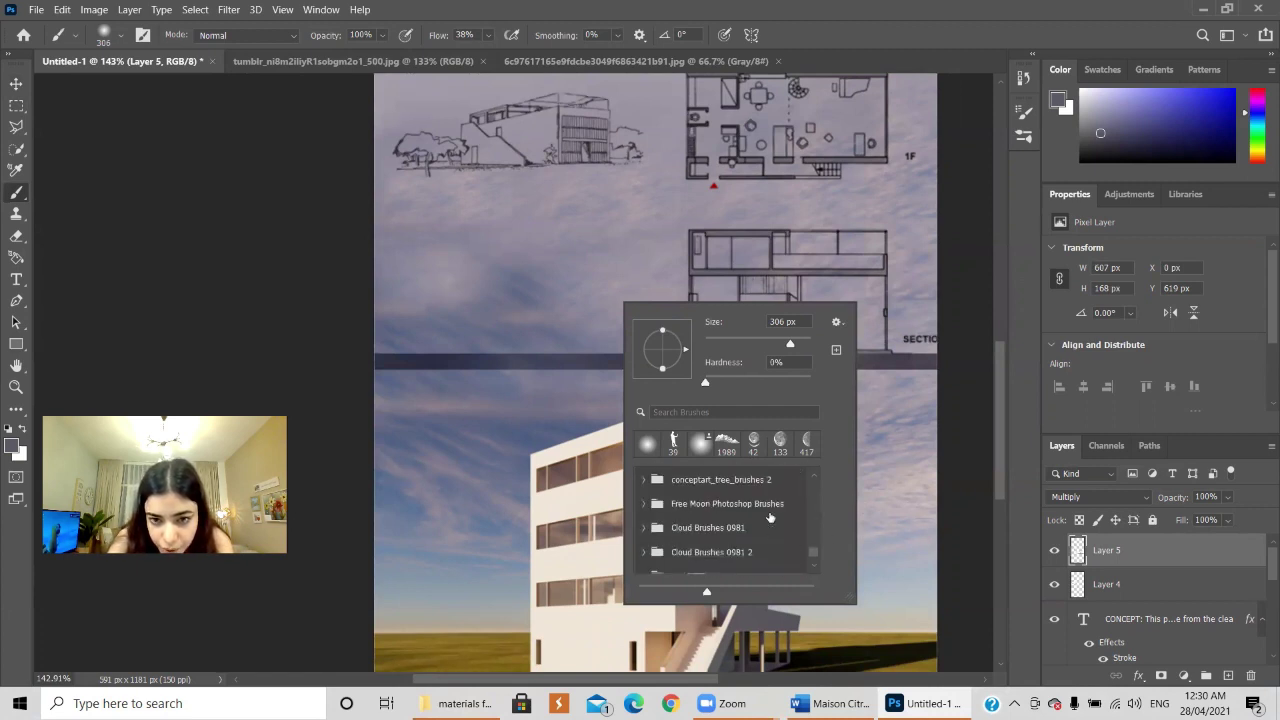
left_click(707, 527)
left_click(730, 520)
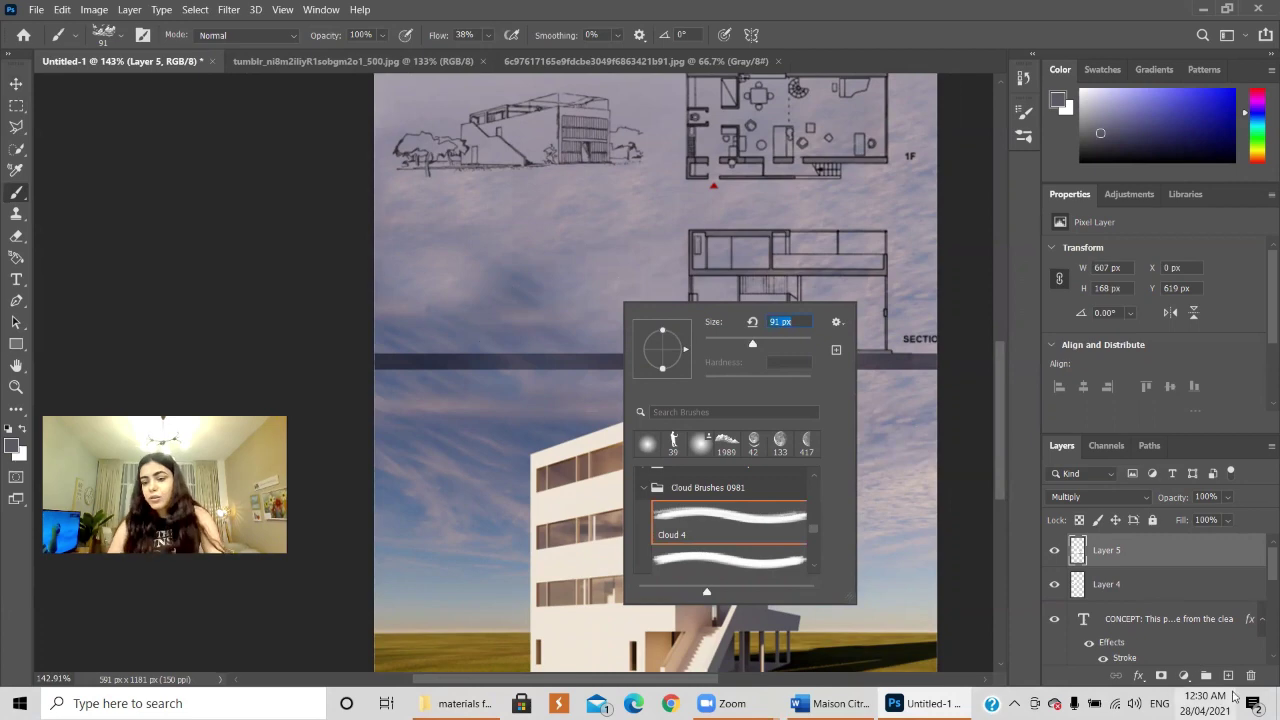
- Add a new layer and stamp a flock of birds about 138 × 51 px at the section's upper right corner
left_click(1228, 676)
right_click(840, 240)
left_click(811, 478)
left_click(813, 499)
left_click(870, 215)
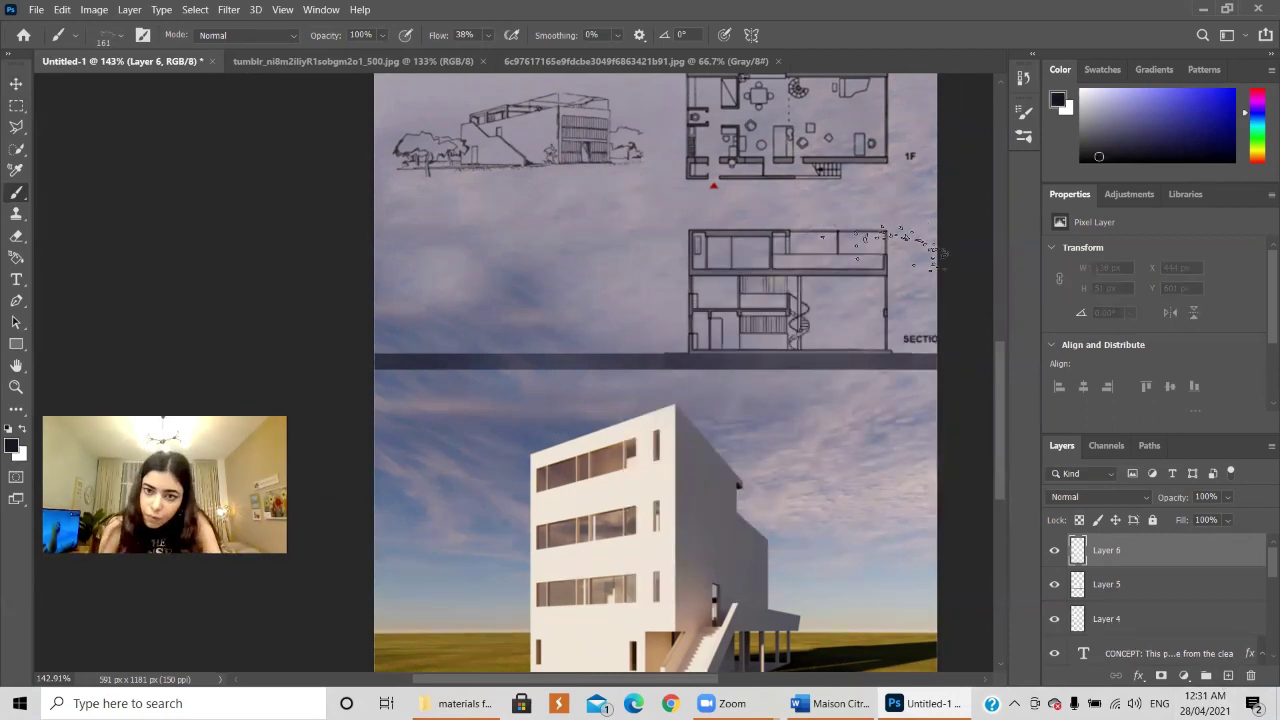
- Stamp a 28 px human figure just outside the section's left wall using a brush from Free Name Photoshop Brushes
scroll(604, 271, "down", 1)
right_click(630, 262)
scroll(735, 480, "up", 3)
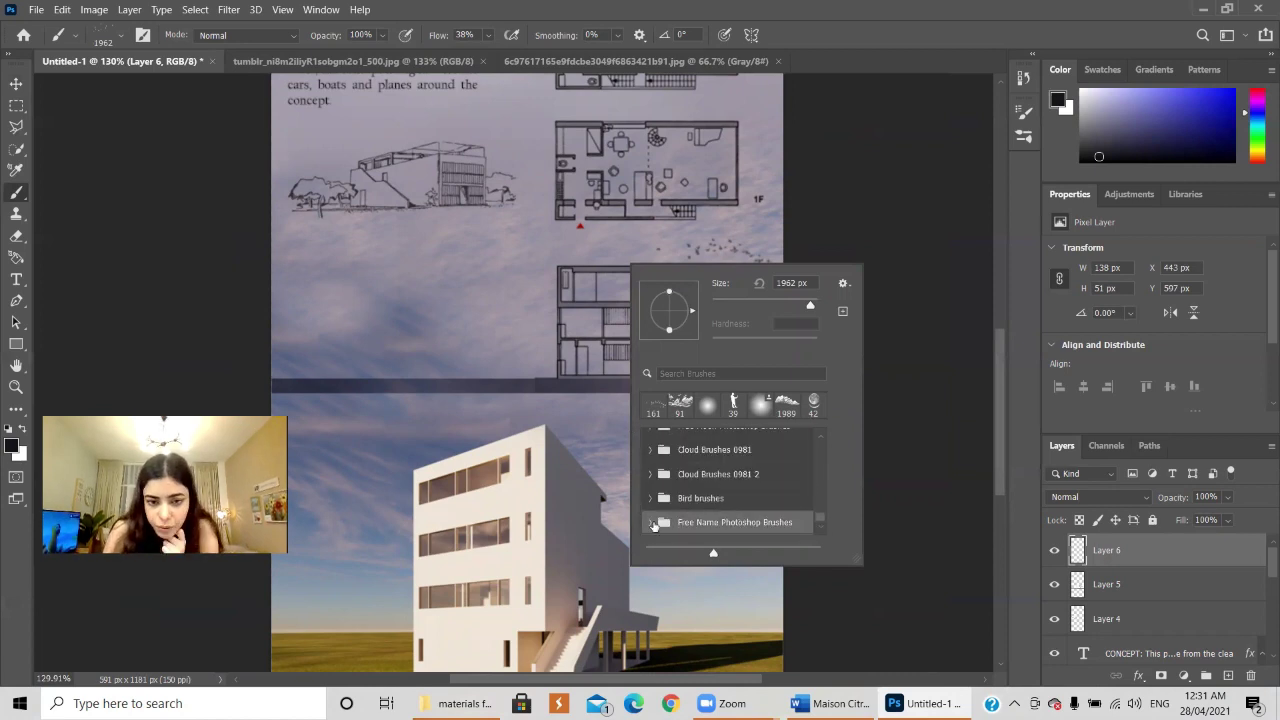
left_click(735, 520)
left_click(735, 487)
left_click_drag(765, 307, 729, 307)
left_click(540, 367)
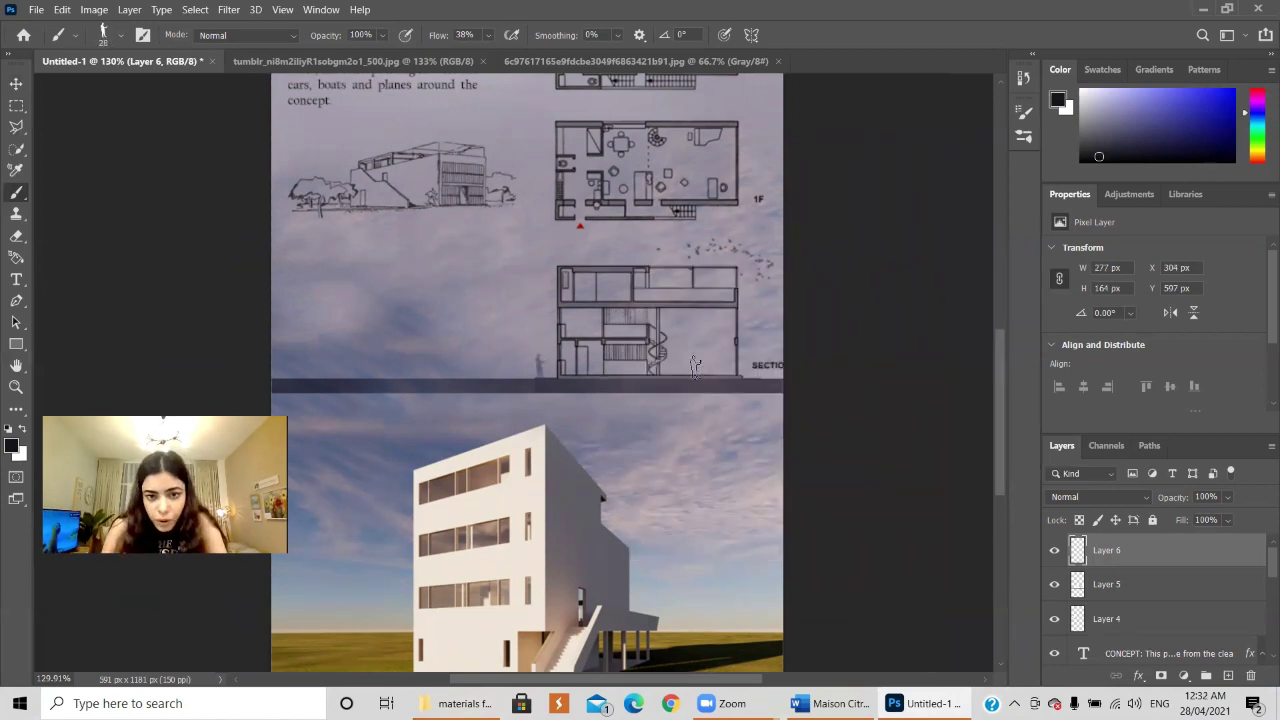
- Stamp a 20 px human figure inside the section's tall ground-level room
right_click(700, 364)
type("20")
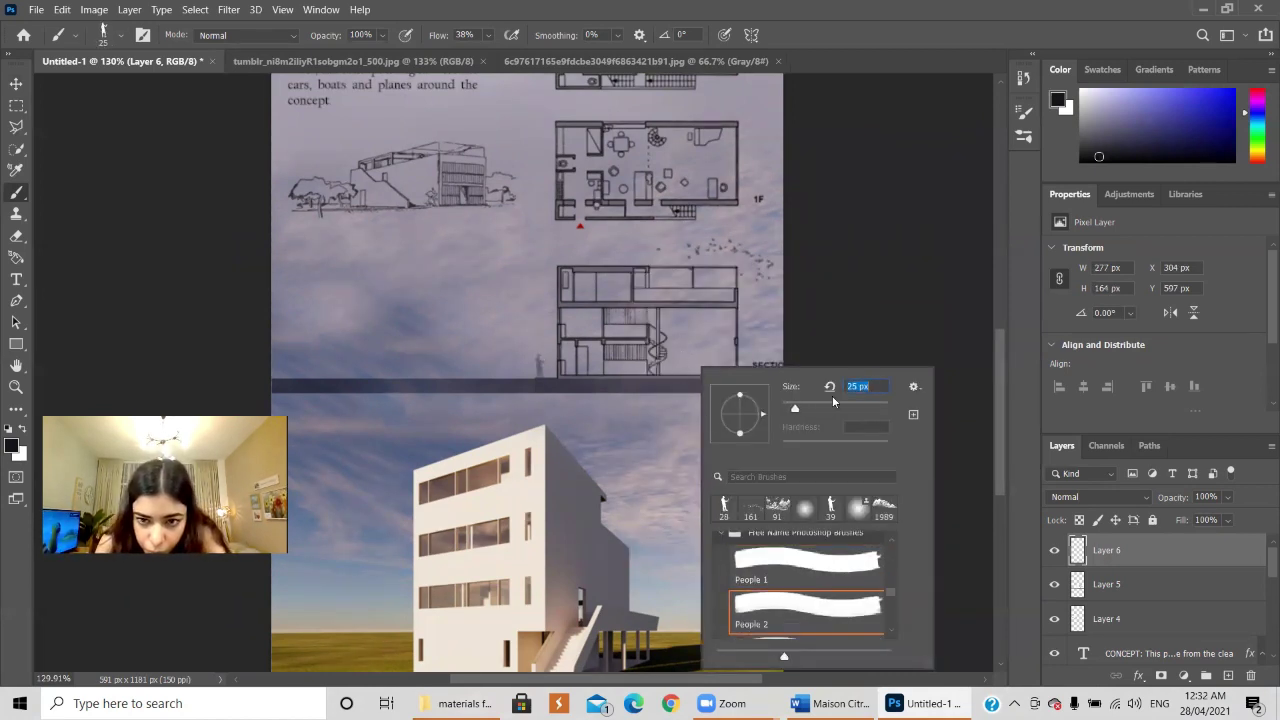
left_click(680, 362)
- Choose Tree Brush 1 from the conceptart_tree_brushes 2 set
right_click(722, 357)
scroll(830, 580, "down", 2)
left_click(839, 569)
scroll(832, 580, "up", 5)
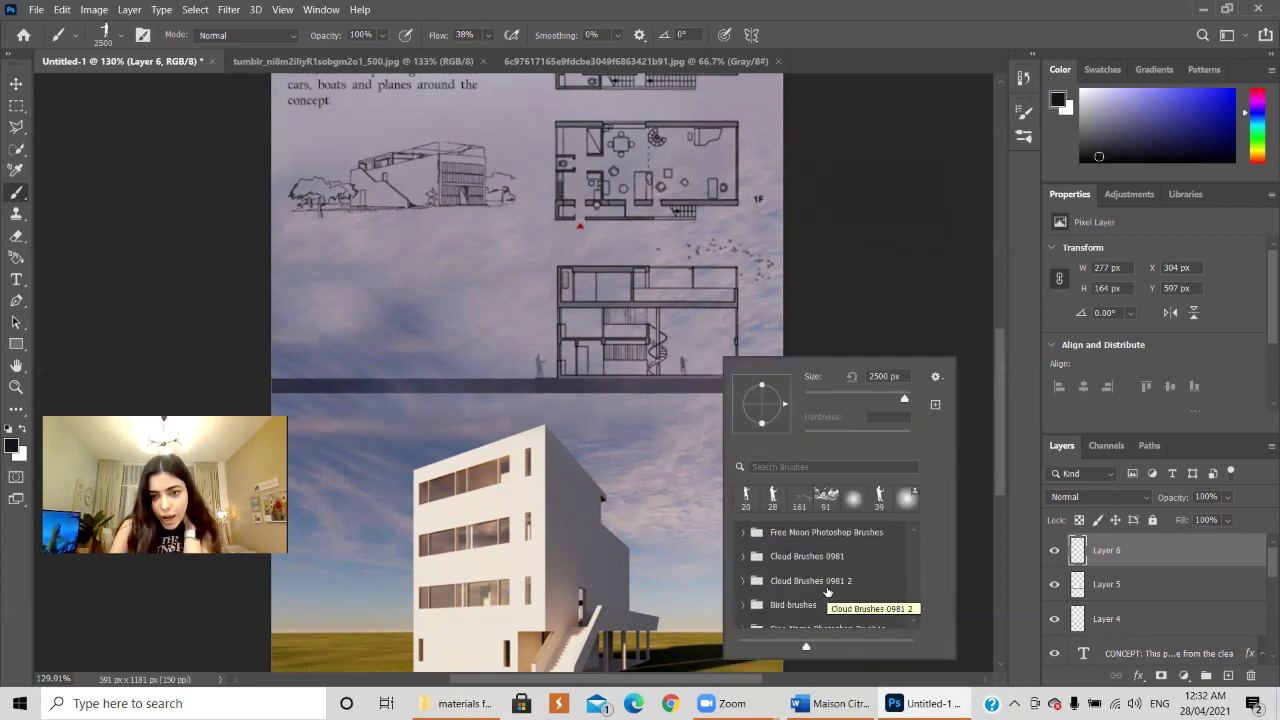
scroll(867, 579, "up", 3)
left_click(830, 578)
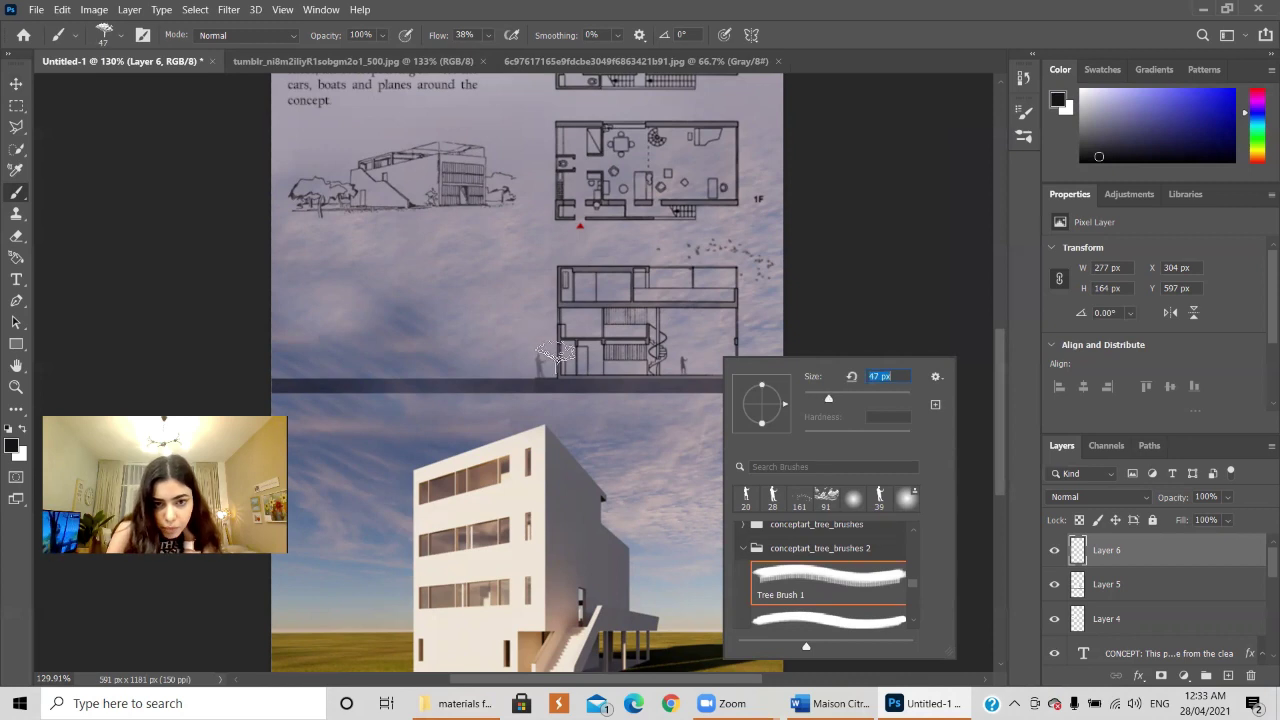
key("Return")
- Pick another tree brush at 45 px and stamp one tree right of the section and two trees left of it
right_click(756, 362)
scroll(860, 580, "down", 2)
left_click(860, 595)
type("45")
key("Return")
left_click(752, 355)
left_click(548, 358)
left_click(522, 358)
- Stamp two human figures to the left of the section's trees and set Layer 6's opacity to 72%
right_click(558, 380)
scroll(652, 575, "up", 1)
scroll(652, 575, "down", 6)
left_click(662, 605)
scroll(662, 595, "down", 1)
left_click(514, 368)
key("period")
right_click(544, 396)
left_click(500, 368)
left_click(1227, 497)
left_click_drag(1250, 519, 1222, 519)
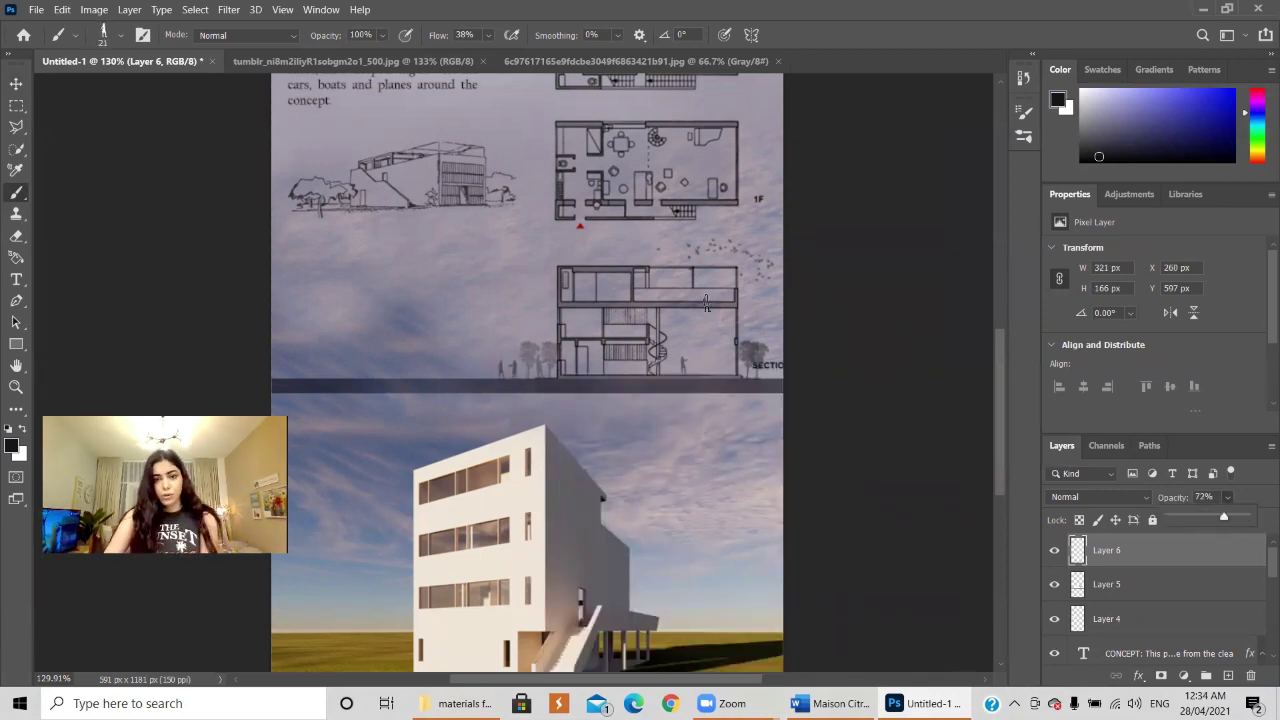
- Cut away the left end of the ground band on Layer 5, about 251 px long
scroll(510, 587, "down", 3)
key("v")
left_click(614, 460)
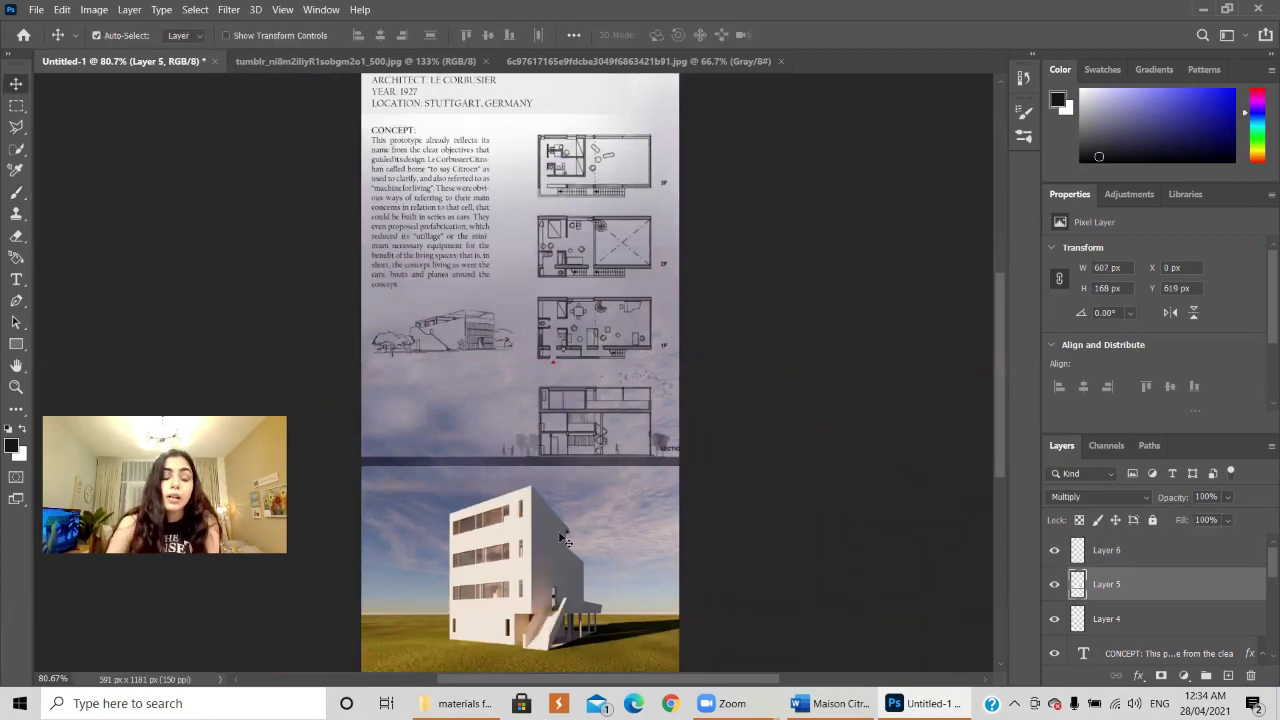
left_click(13, 108)
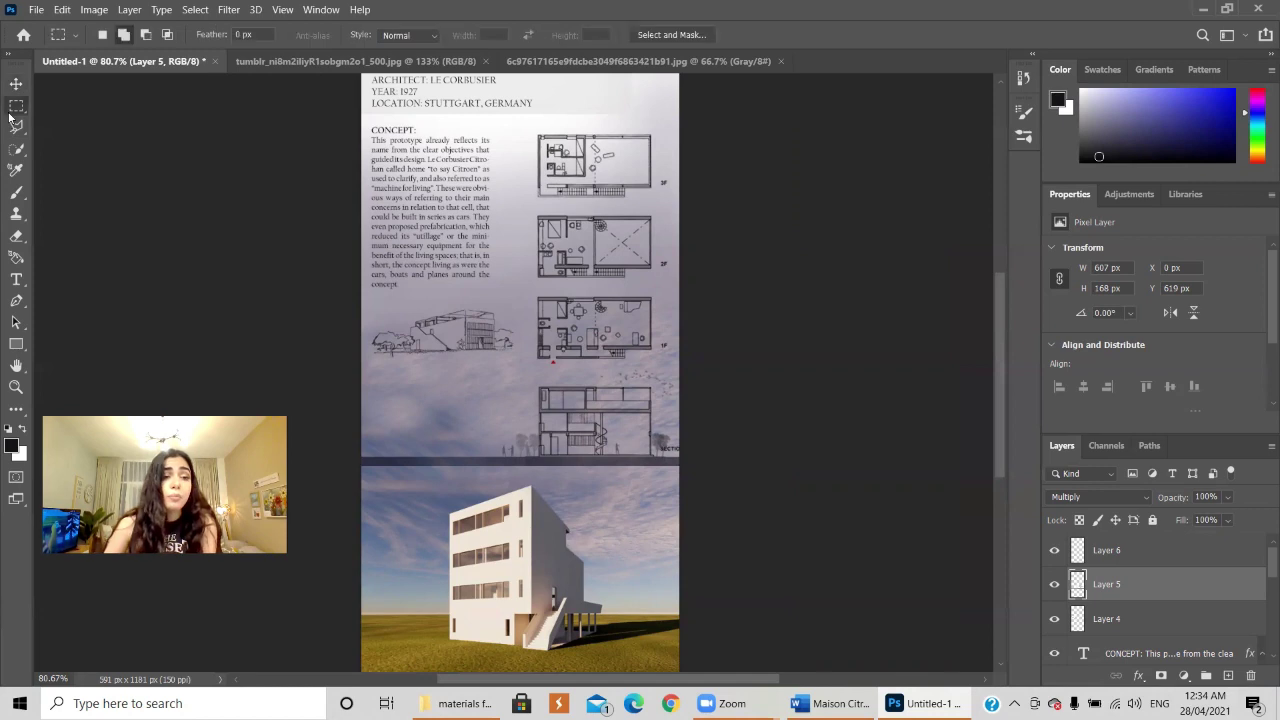
left_click_drag(494, 446, 312, 520)
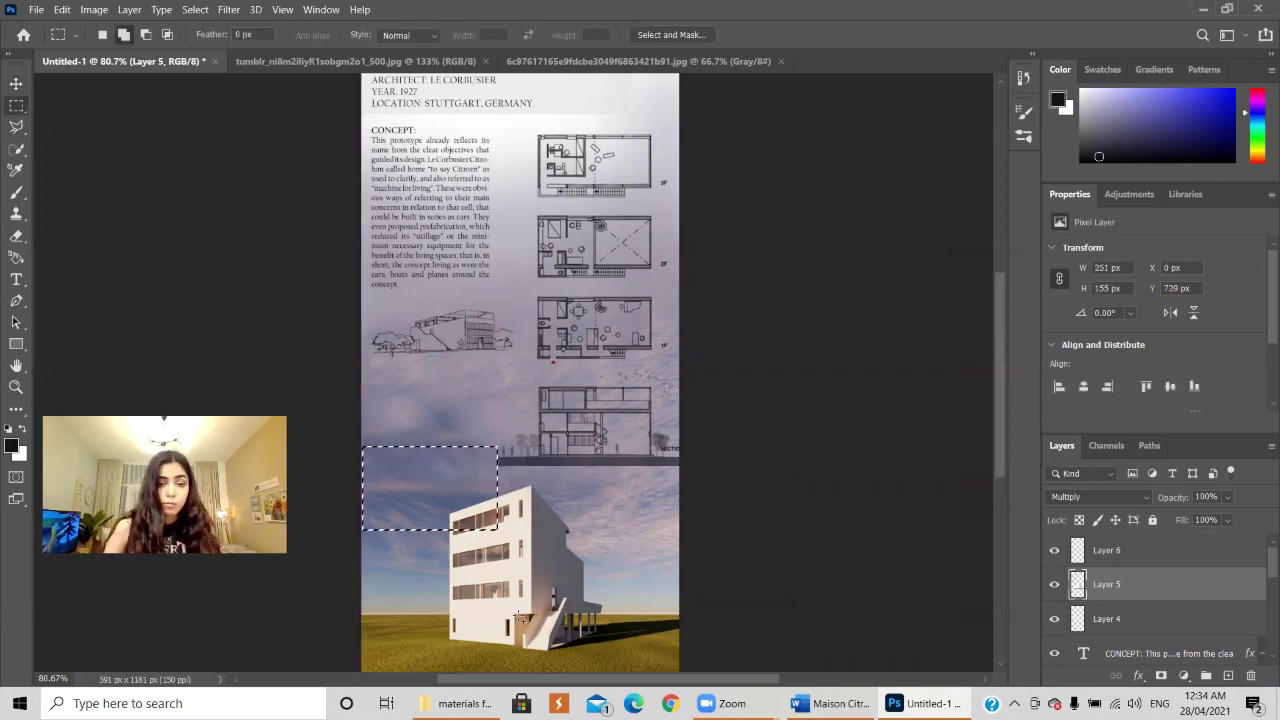
key("ctrl+x")
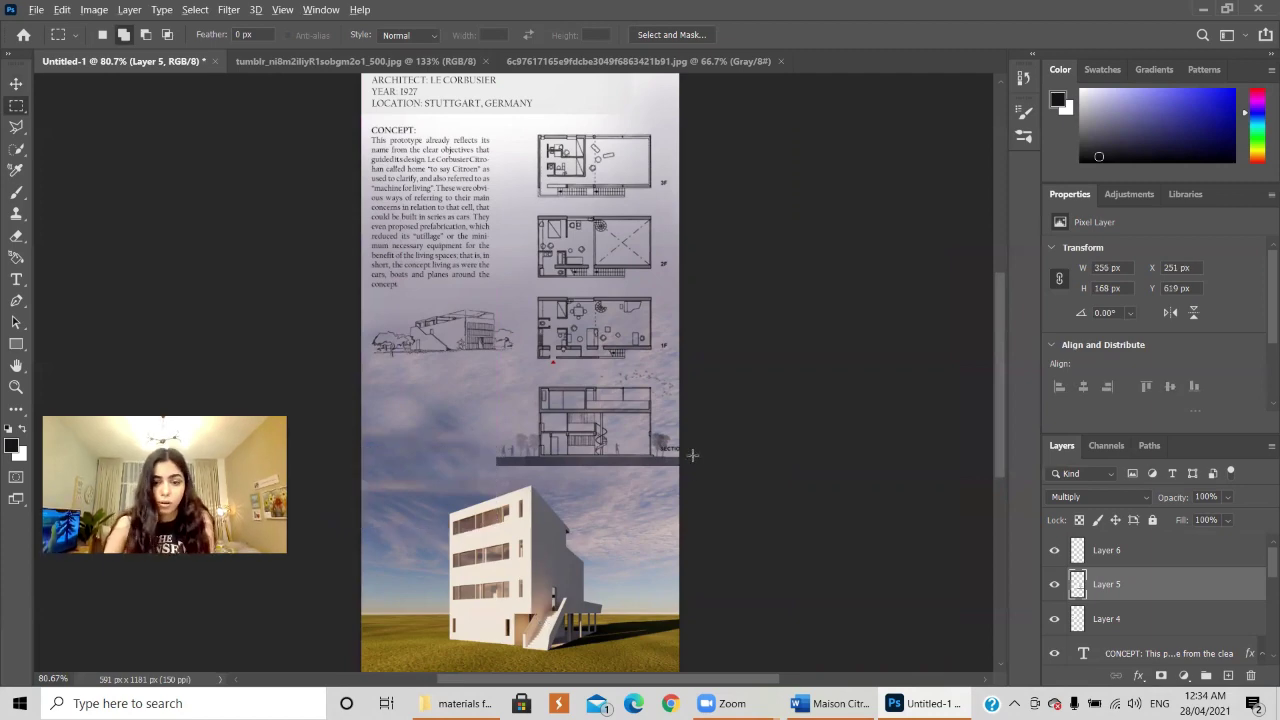
- Cut the original SECTION label beside the section drawing out of Layer 5 and deselect
scroll(689, 451, "up", 5)
left_click_drag(668, 418, 543, 465)
key("ctrl+x")
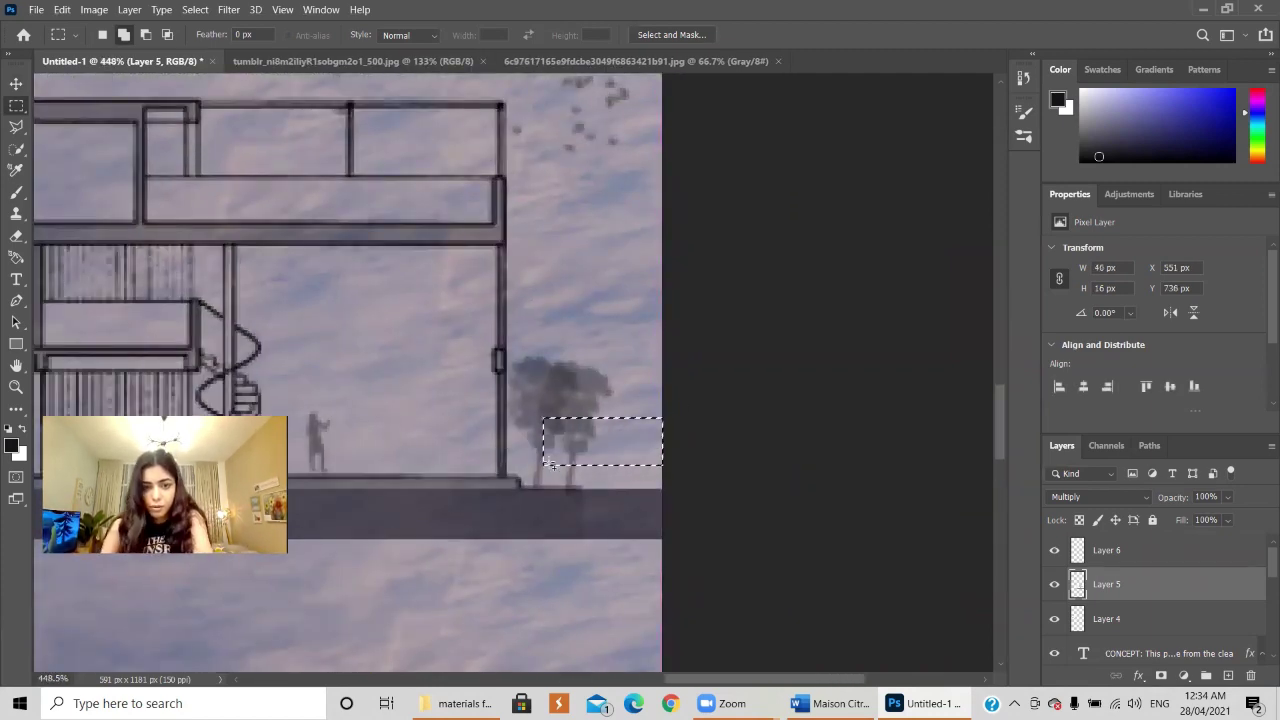
key("ctrl+d")
scroll(621, 346, "down", 4)
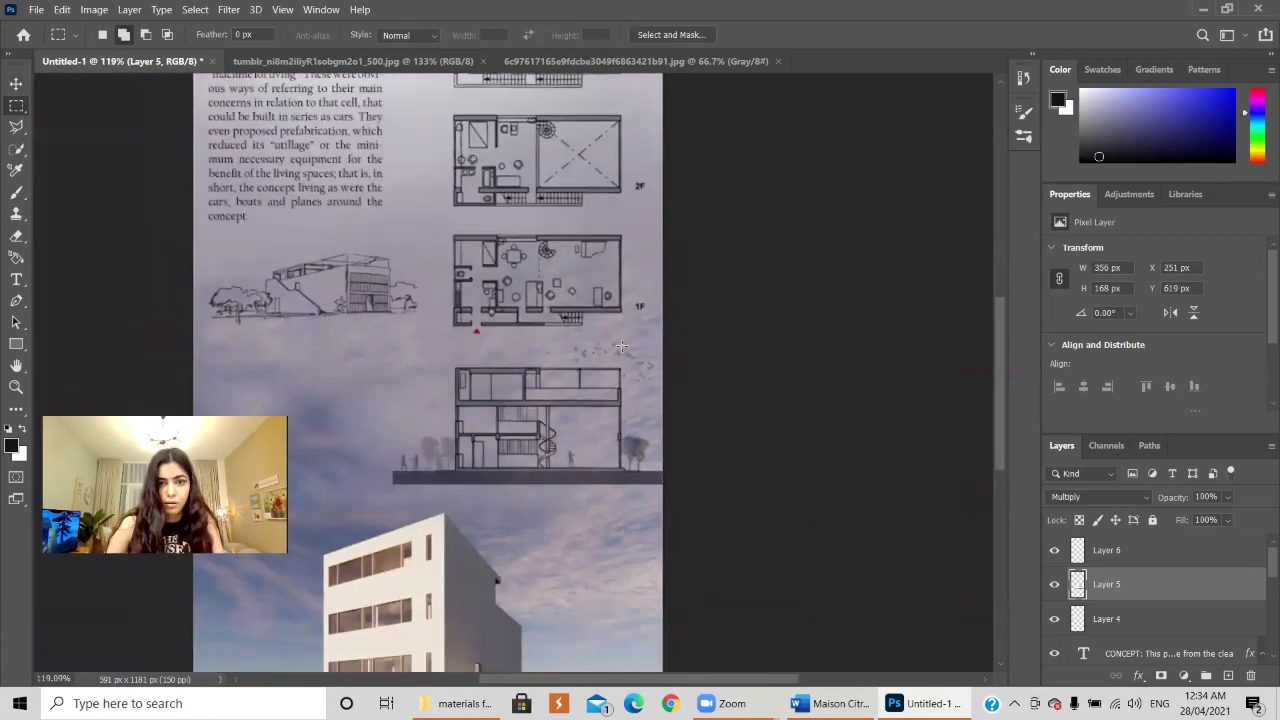
- Add a text box about 140 × 24 px above the third-floor plan reading "PLANS (1:100)"
scroll(621, 346, "down", 1)
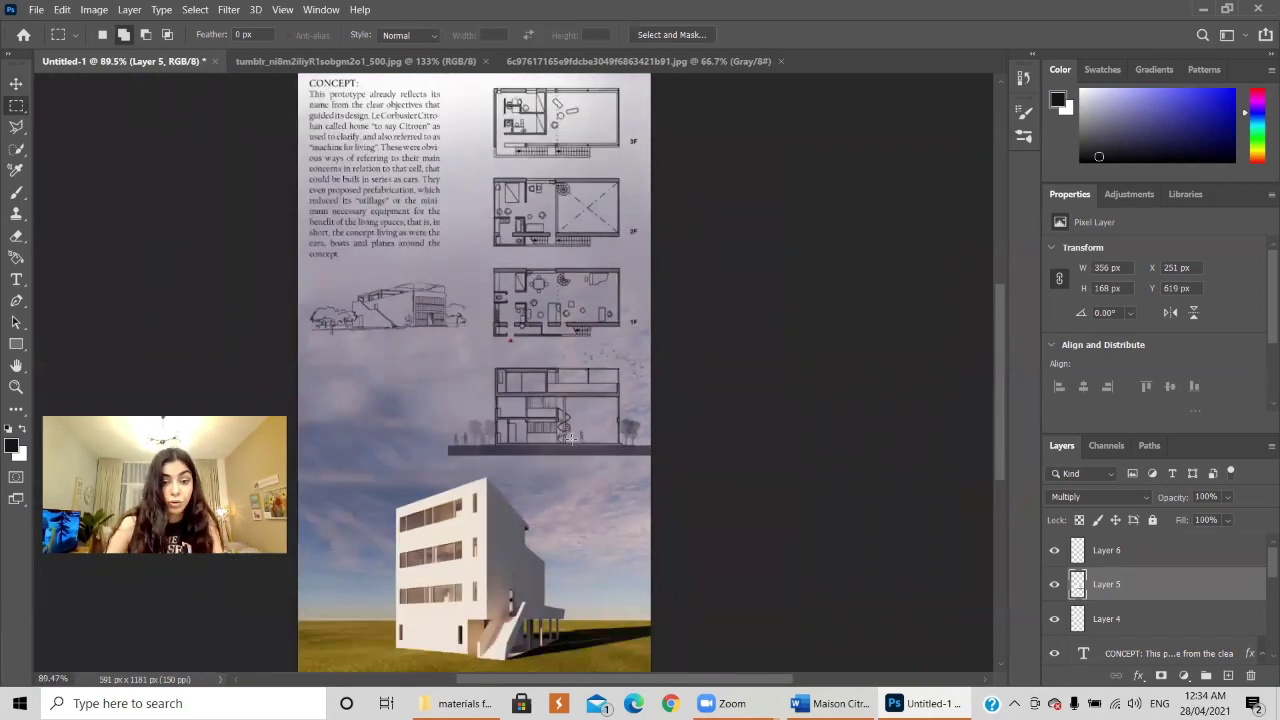
scroll(570, 437, "up", 3)
scroll(573, 439, "down", 1)
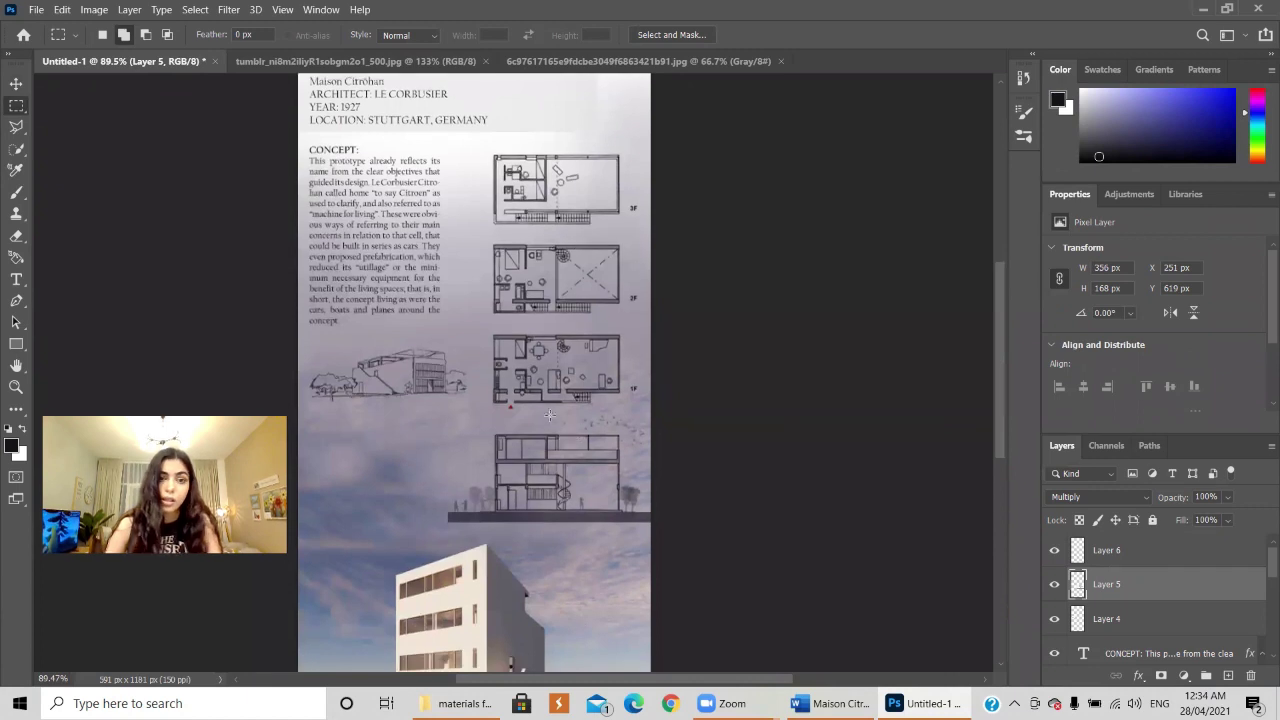
scroll(520, 372, "up", 4)
key("t")
left_click_drag(449, 258, 670, 296)
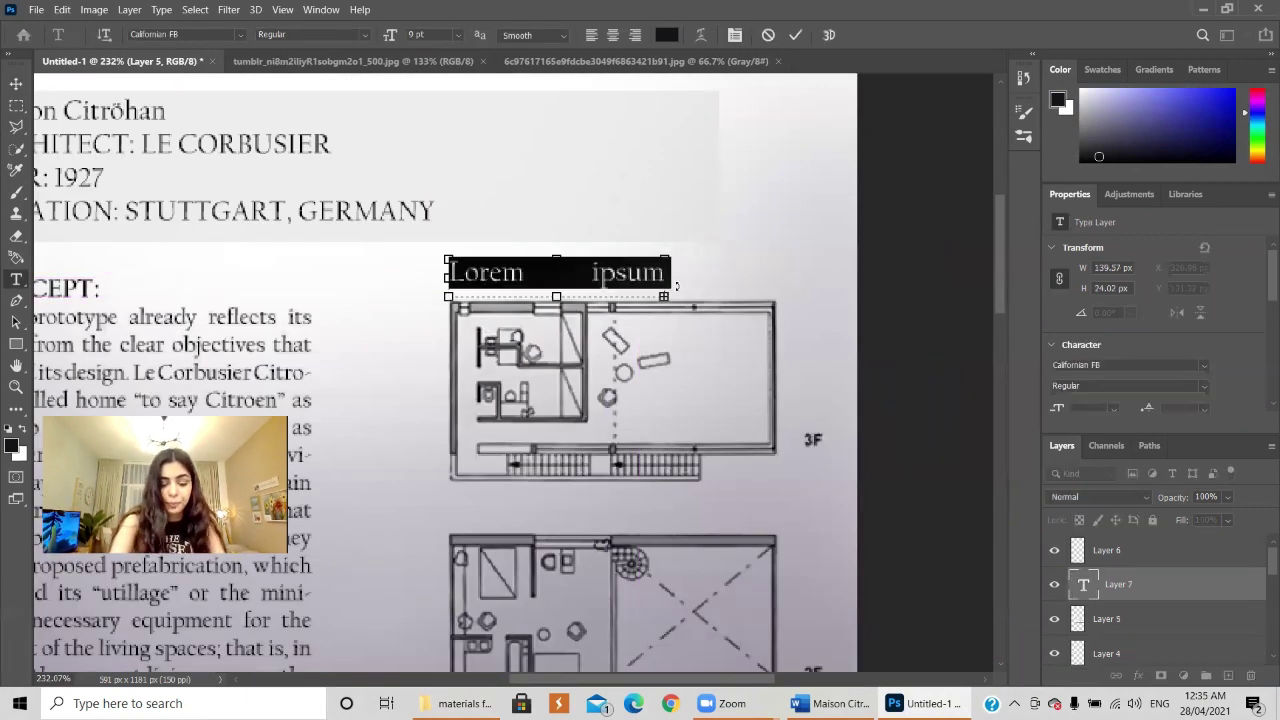
type("PLANS")
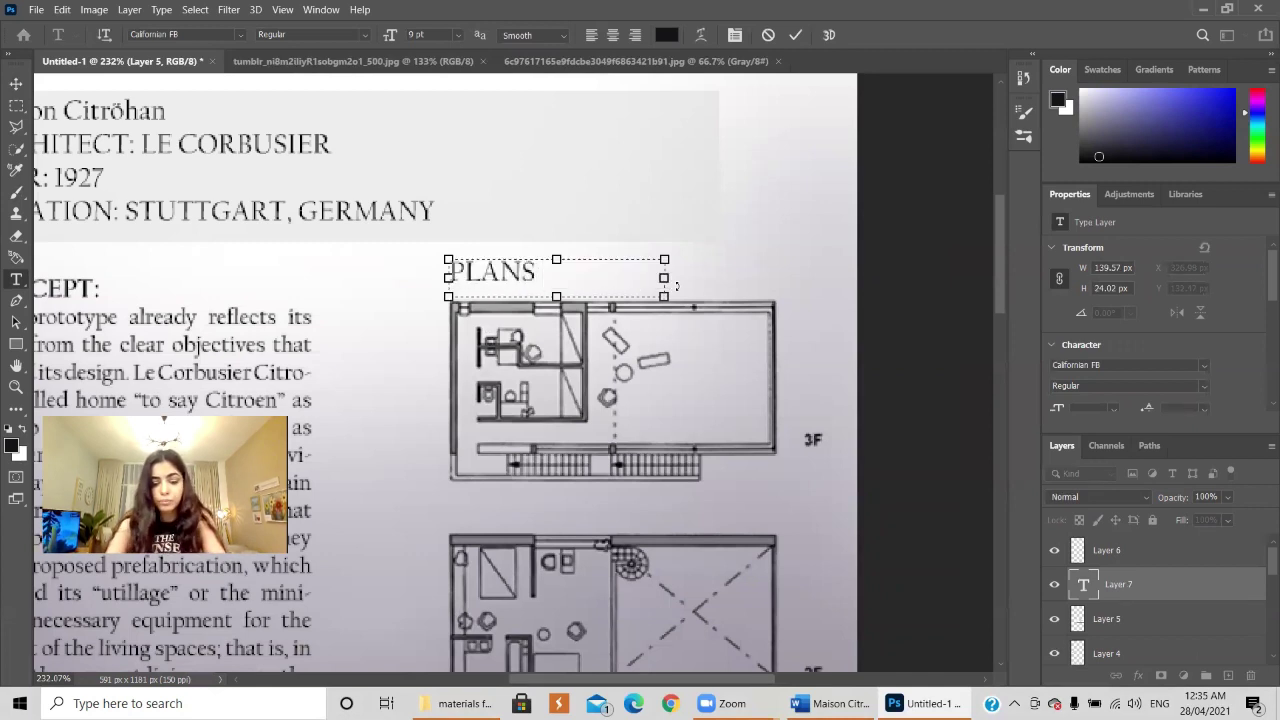
type(" (1:")
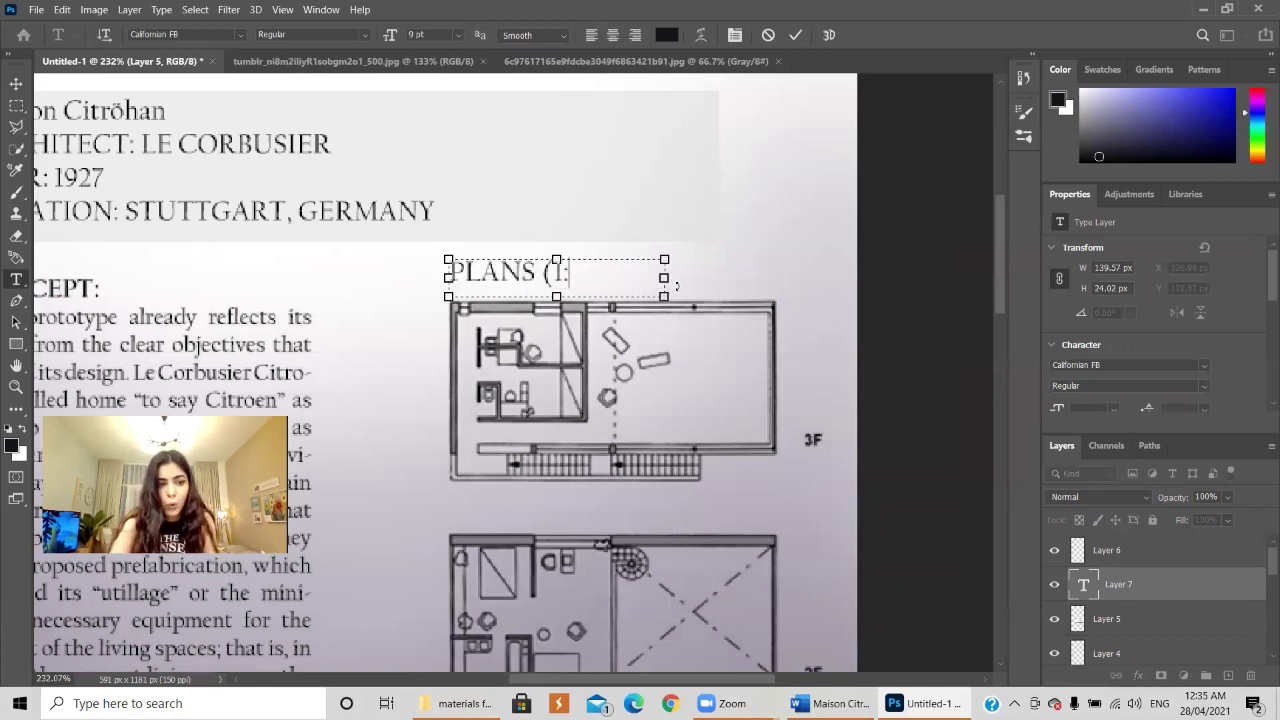
type("1:200")
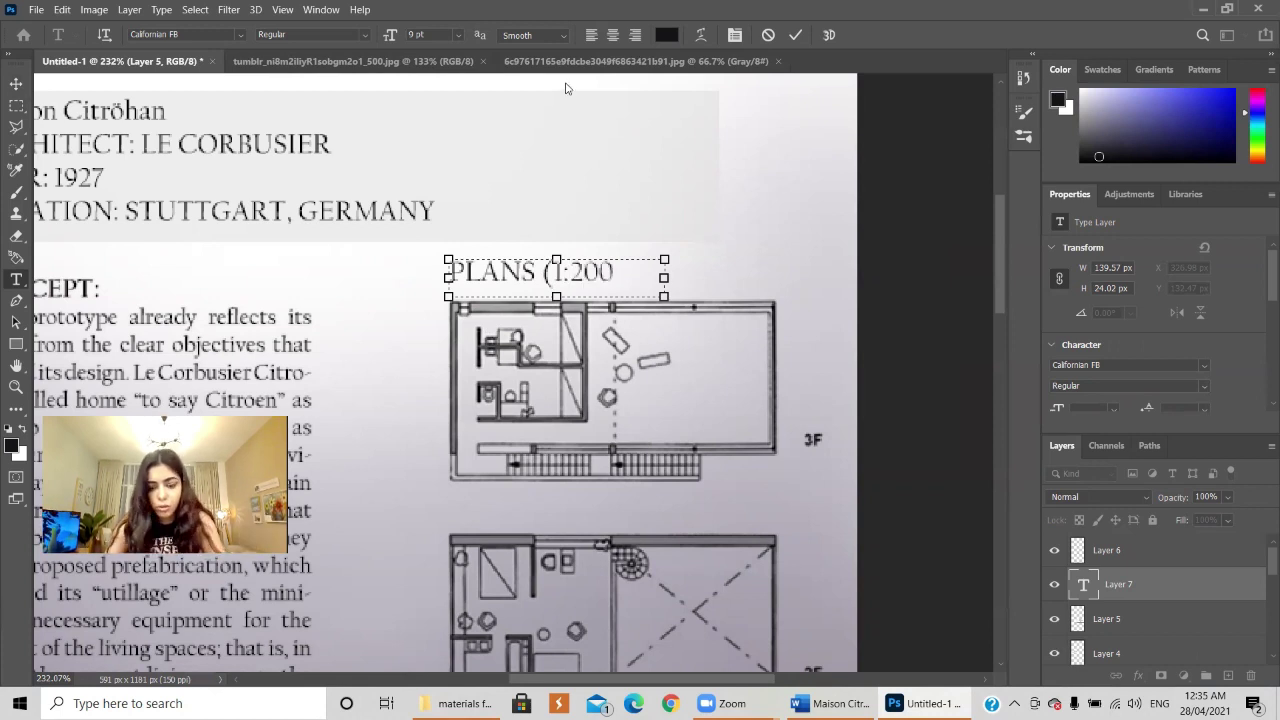
key("BackSpace")
key("BackSpace")
key("BackSpace")
type("100)")
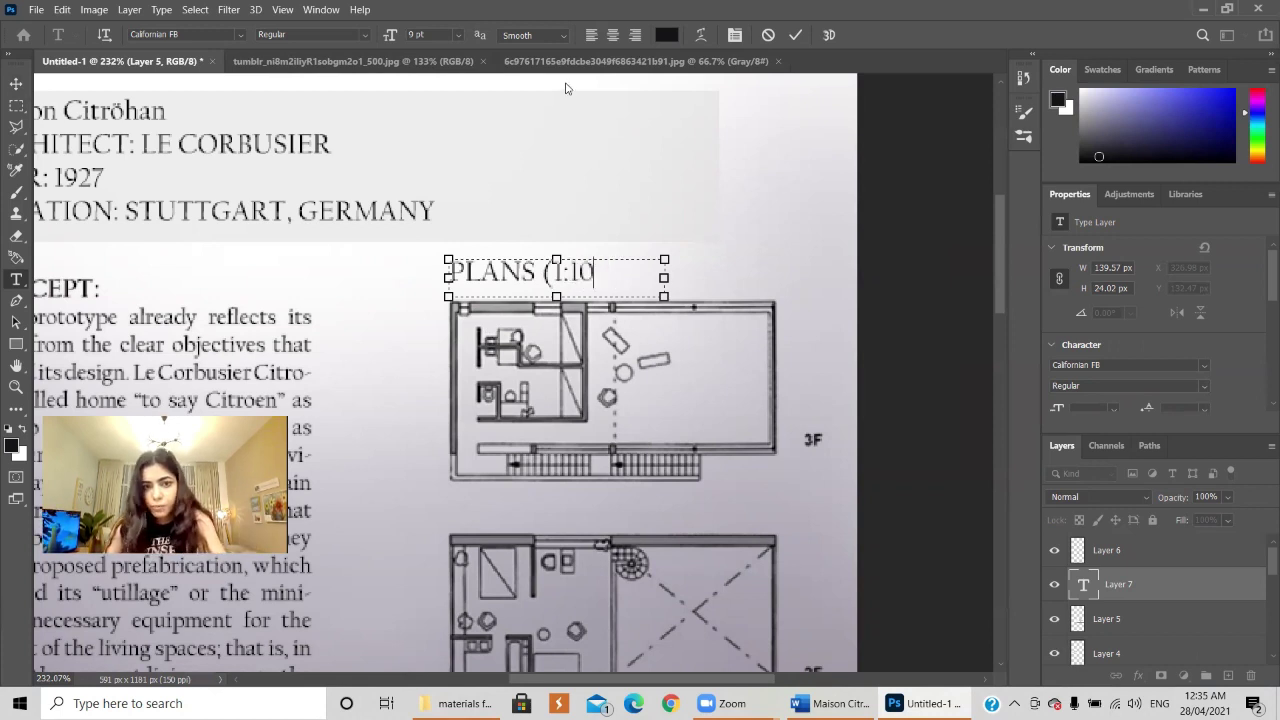
left_click(16, 83)
- Duplicate the PLANS (1:100) heading above the section drawing and reword the copy as "SECTION (1:100)"
key("ctrl+0")
left_click_drag(549, 197, 565, 484)
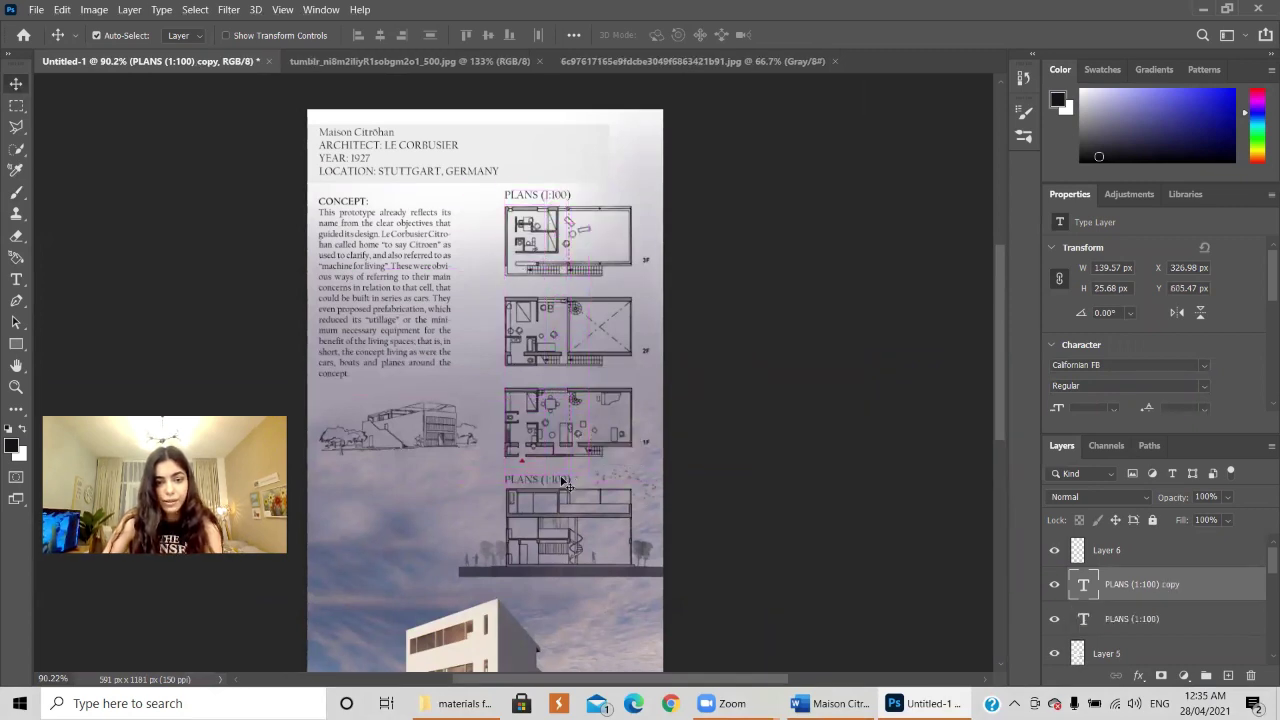
key("t")
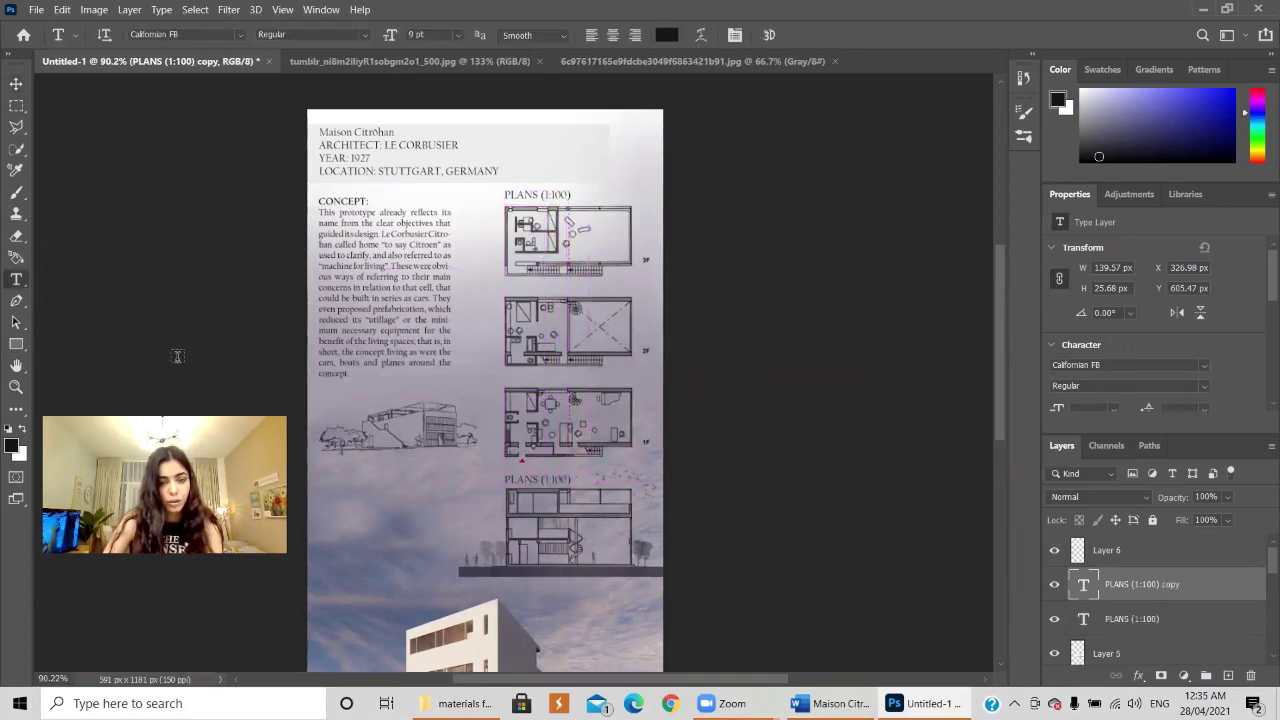
left_click(543, 479)
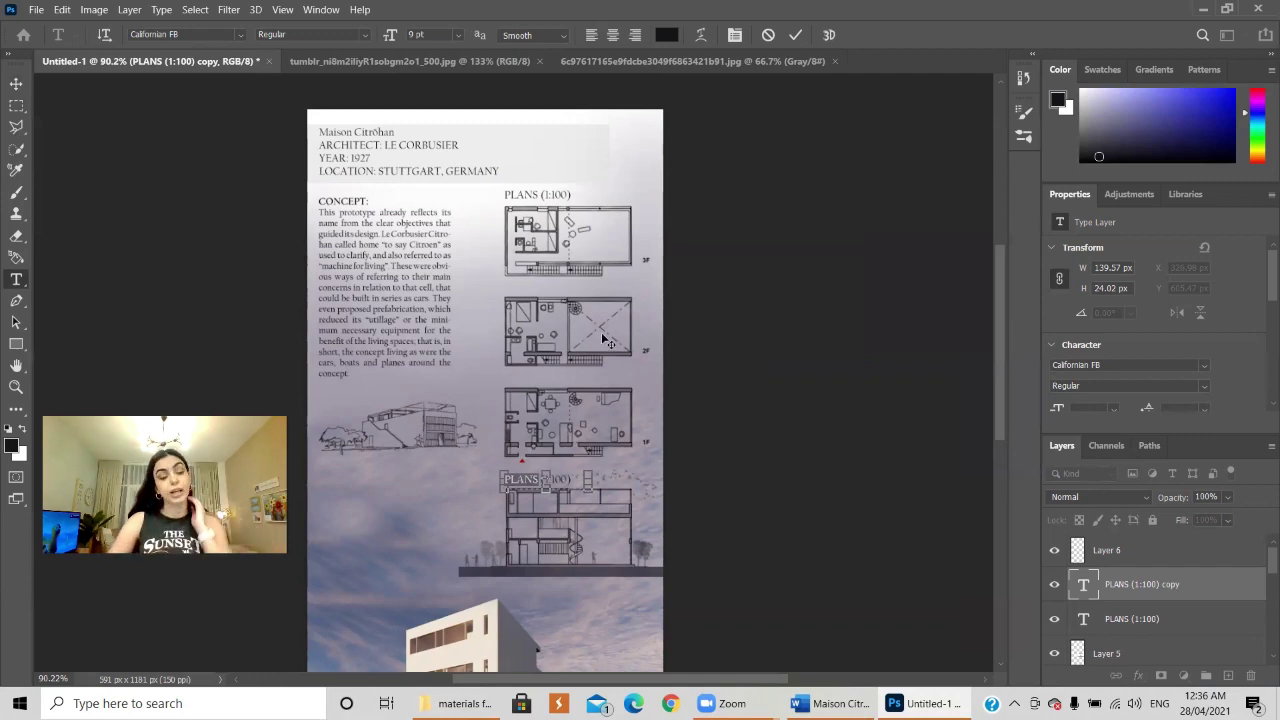
scroll(593, 453, "up", 5)
scroll(548, 481, "down", 4)
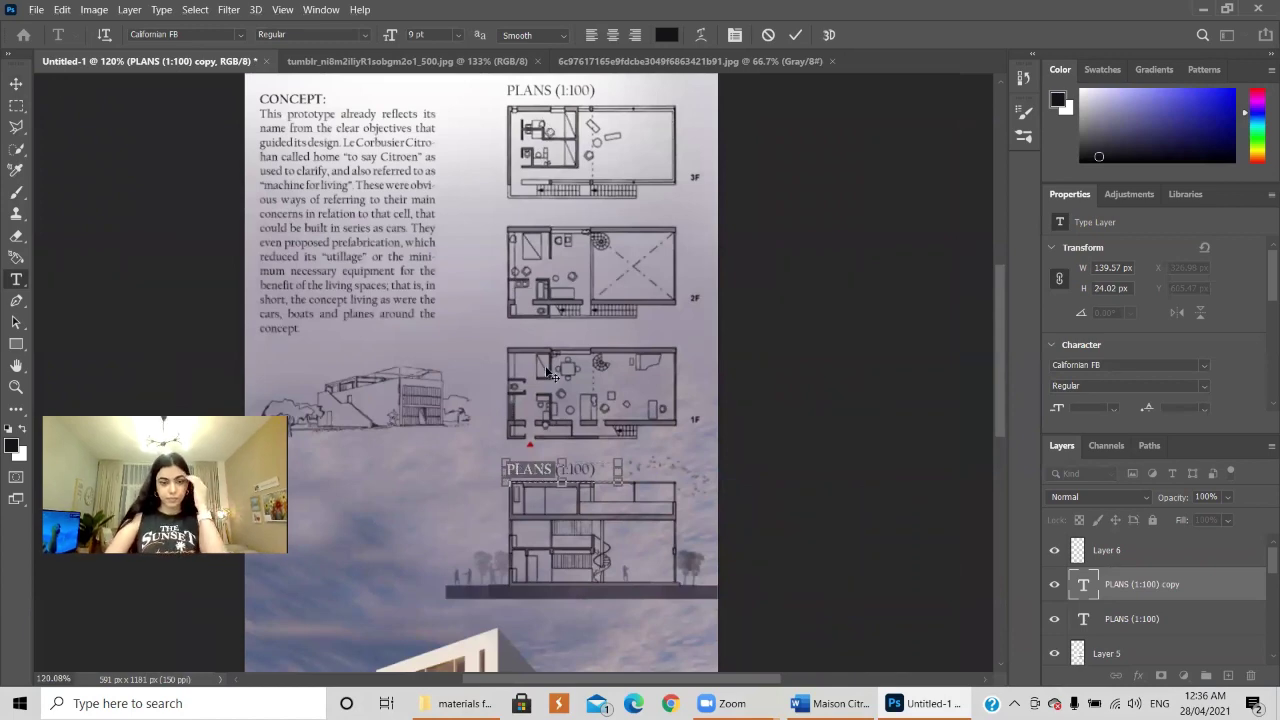
scroll(531, 458, "up", 3)
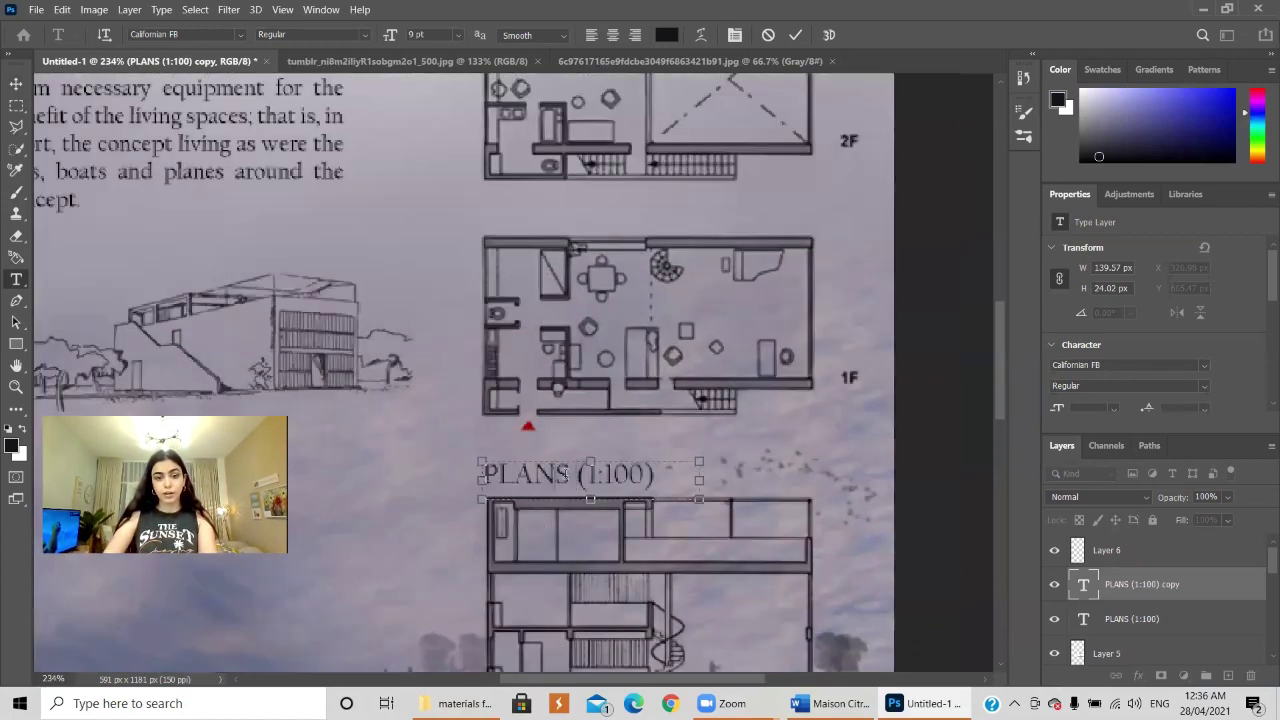
double_click(500, 474)
key("BackSpace")
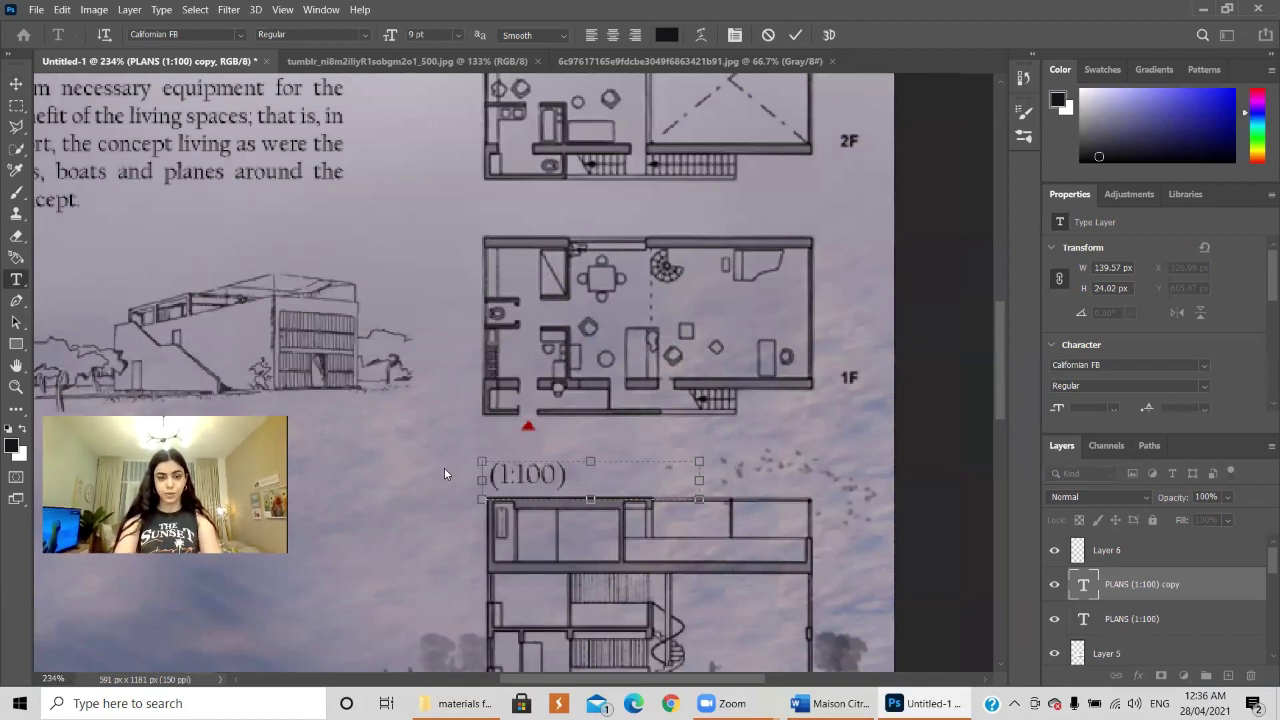
type("SECTION")
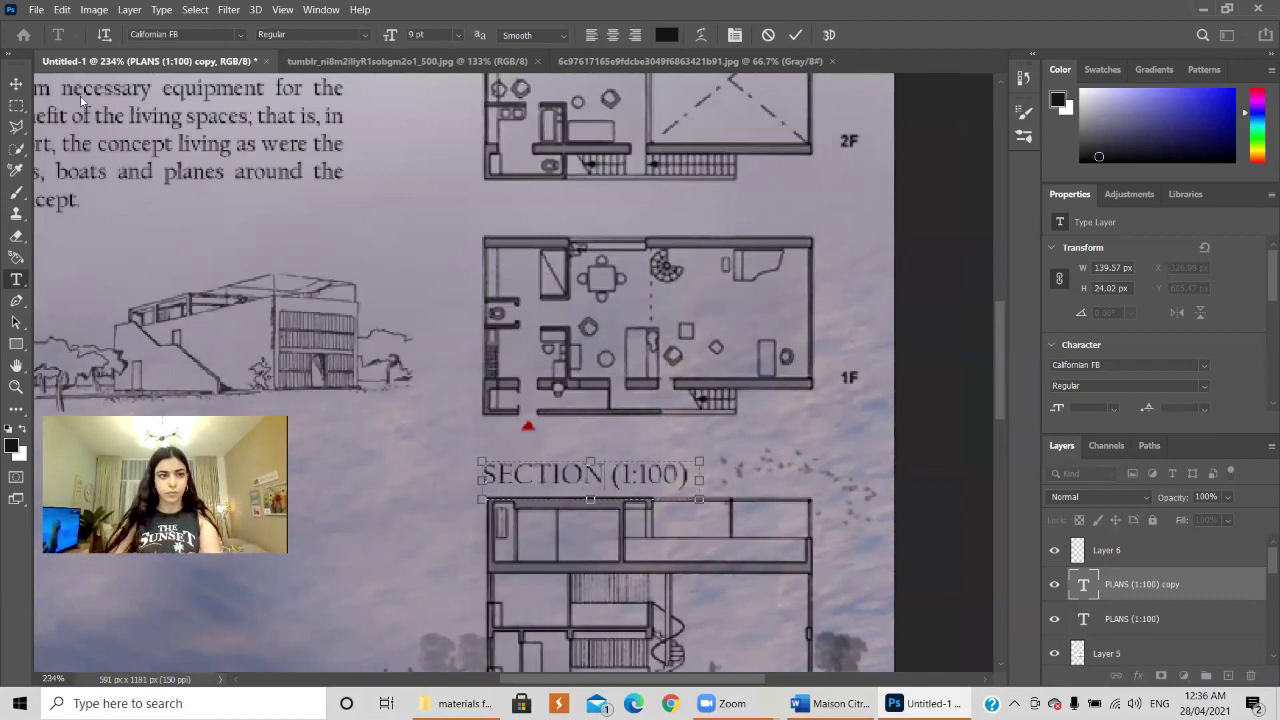
left_click(16, 82)
- Move the building render on Layer 1 left to about X -171, Y 197 px
key("ctrl+0")
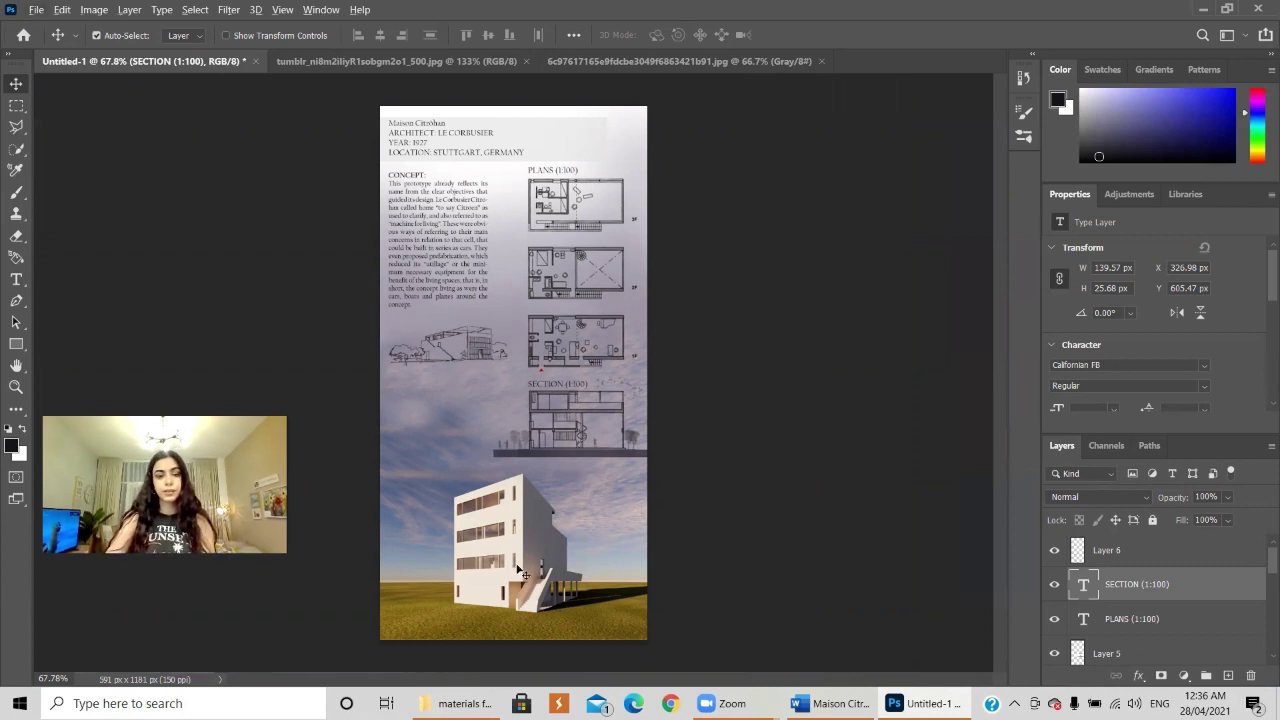
left_click(603, 577)
left_click_drag(538, 533, 475, 530)
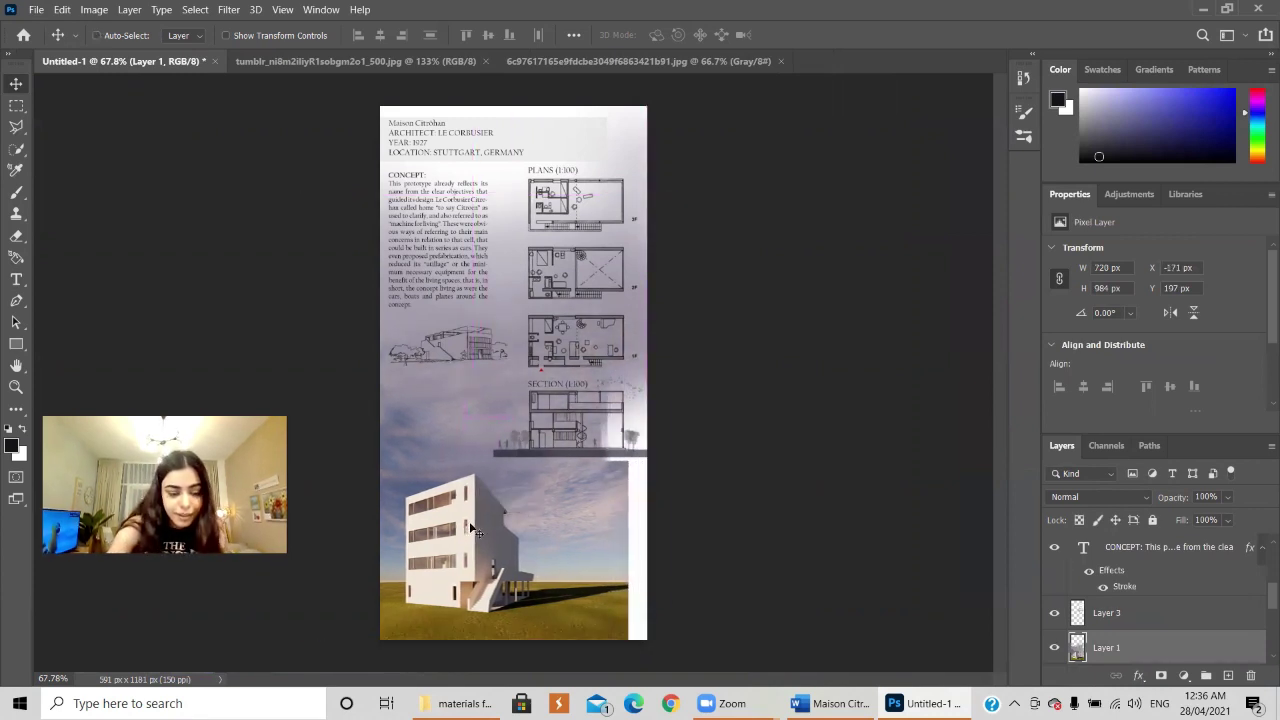
- Enlarge the building render on Layer 1 to about 926 × 1268 px and position it at about X -258, Y -87 px
key("ctrl+t")
left_click_drag(630, 194, 766, 166)
left_click_drag(489, 550, 461, 550)
key("Return")
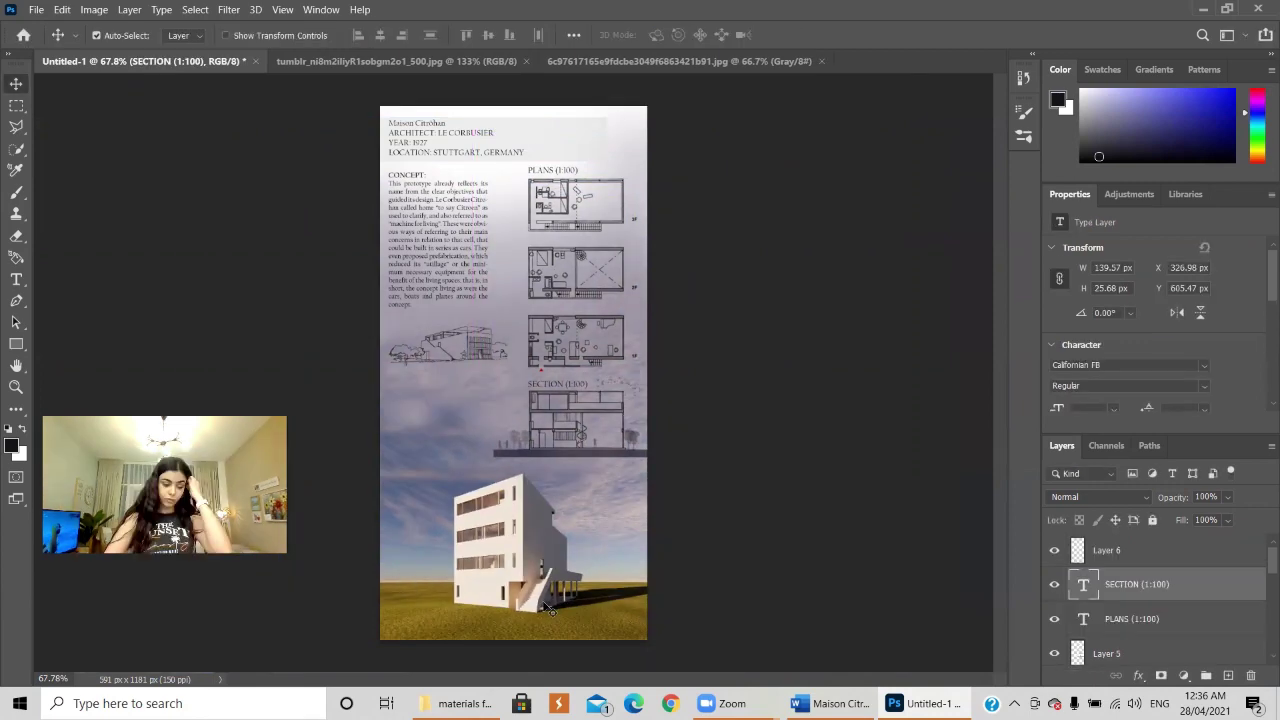
- Nudge the people, trees and birds on Layer 6 about 18 px to the right along the section drawing
scroll(540, 445, "up", 8)
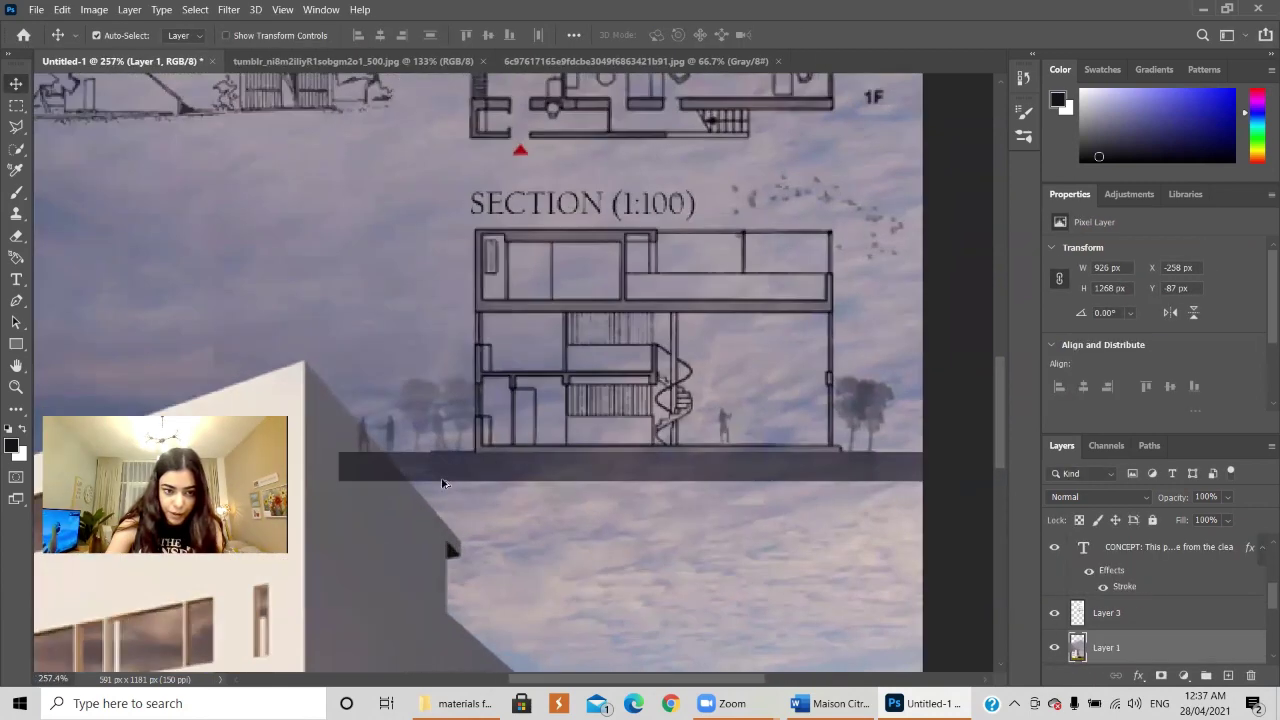
left_click(444, 474)
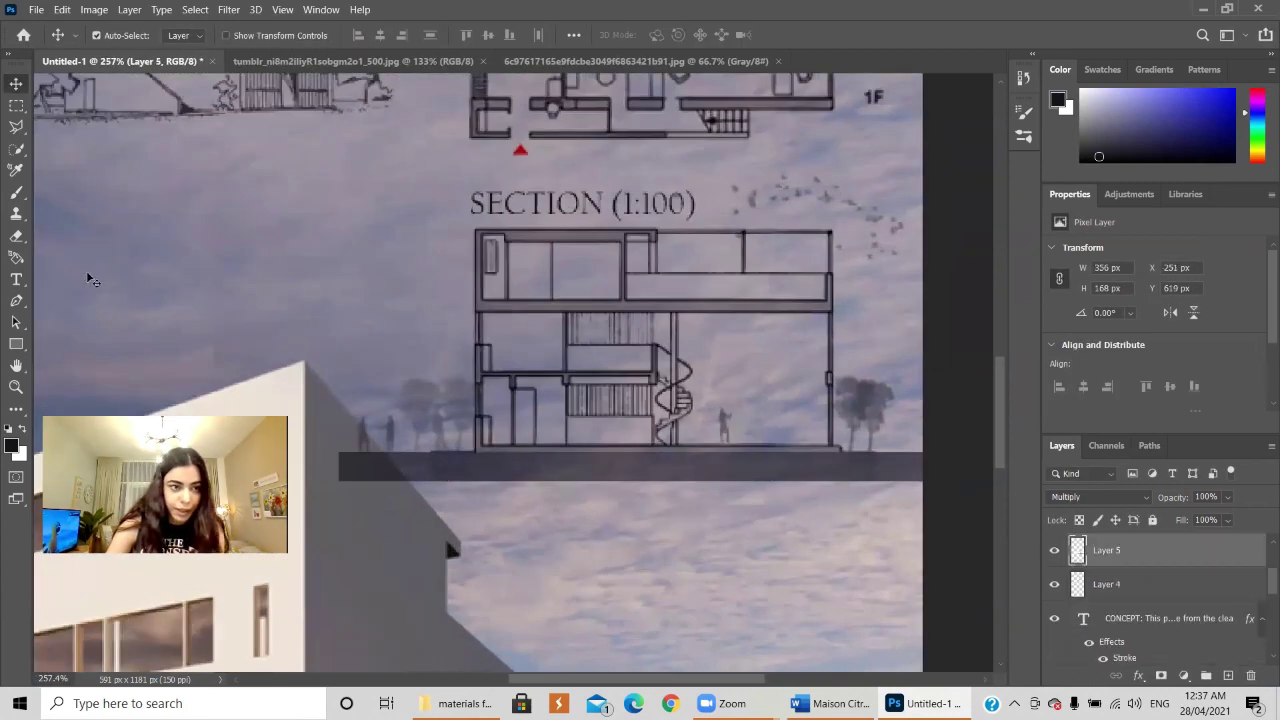
left_click(390, 470)
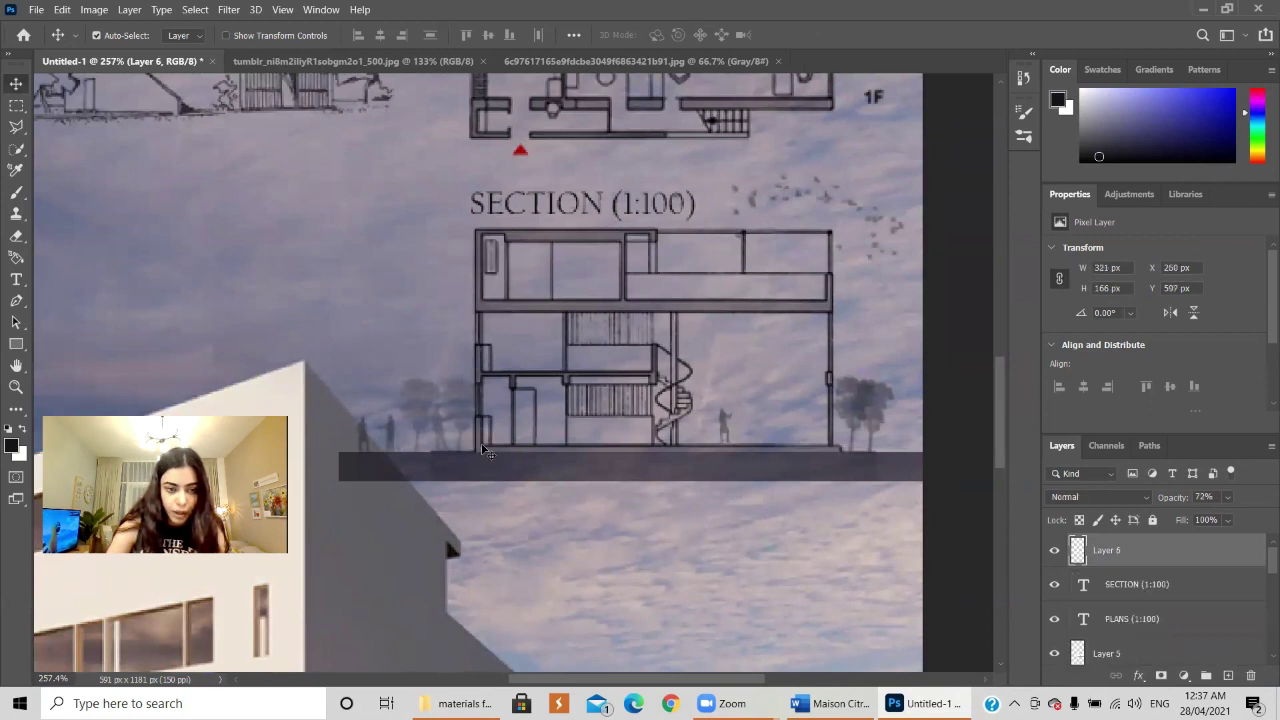
left_click(1054, 550)
left_click(1054, 550)
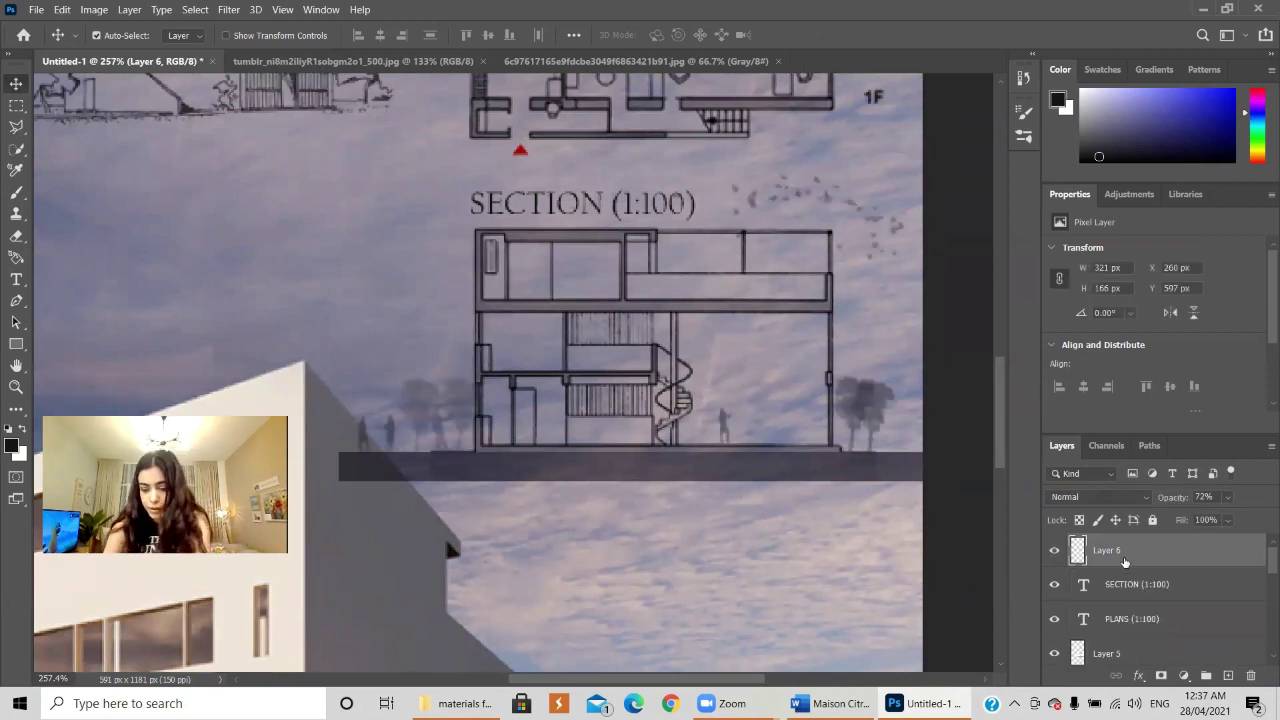
key("Right")
key("Right")
key("Right")
key("Right")
key("Right")
key("Right")
key("Right")
key("Right")
key("Right")
key("Right")
key("Right")
key("Right")
key("Right")
key("Right")
key("Right")
key("Right")
key("Right")
key("Right")
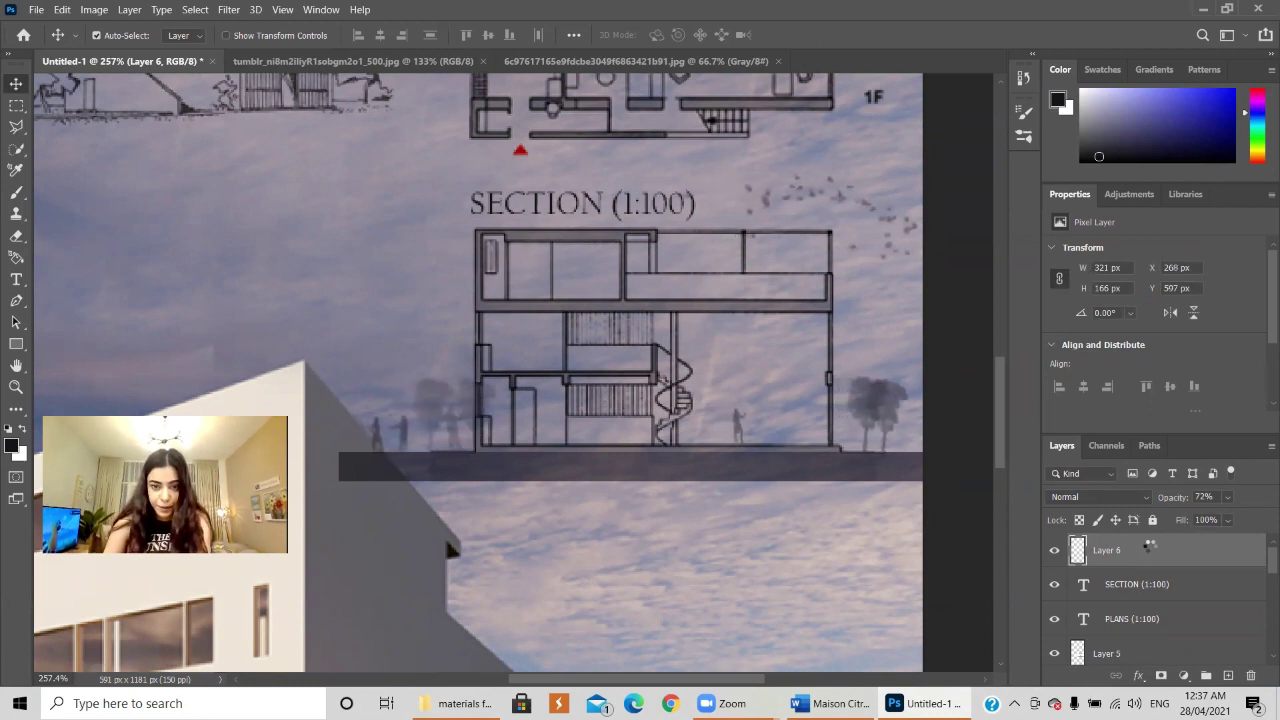
- Fade the left end of the section's ground strip on Layer 5 with a soft 88 px eraser, undoing the last stroke
left_click(476, 475)
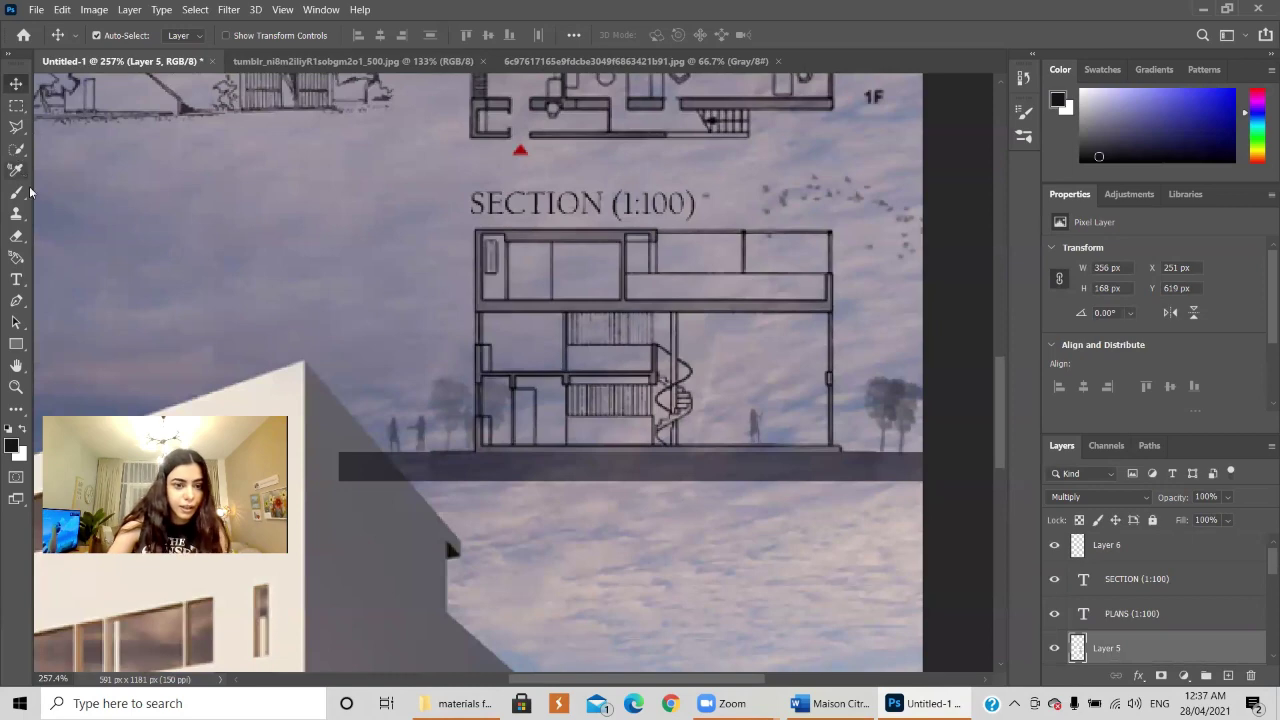
scroll(700, 425, "down", 2)
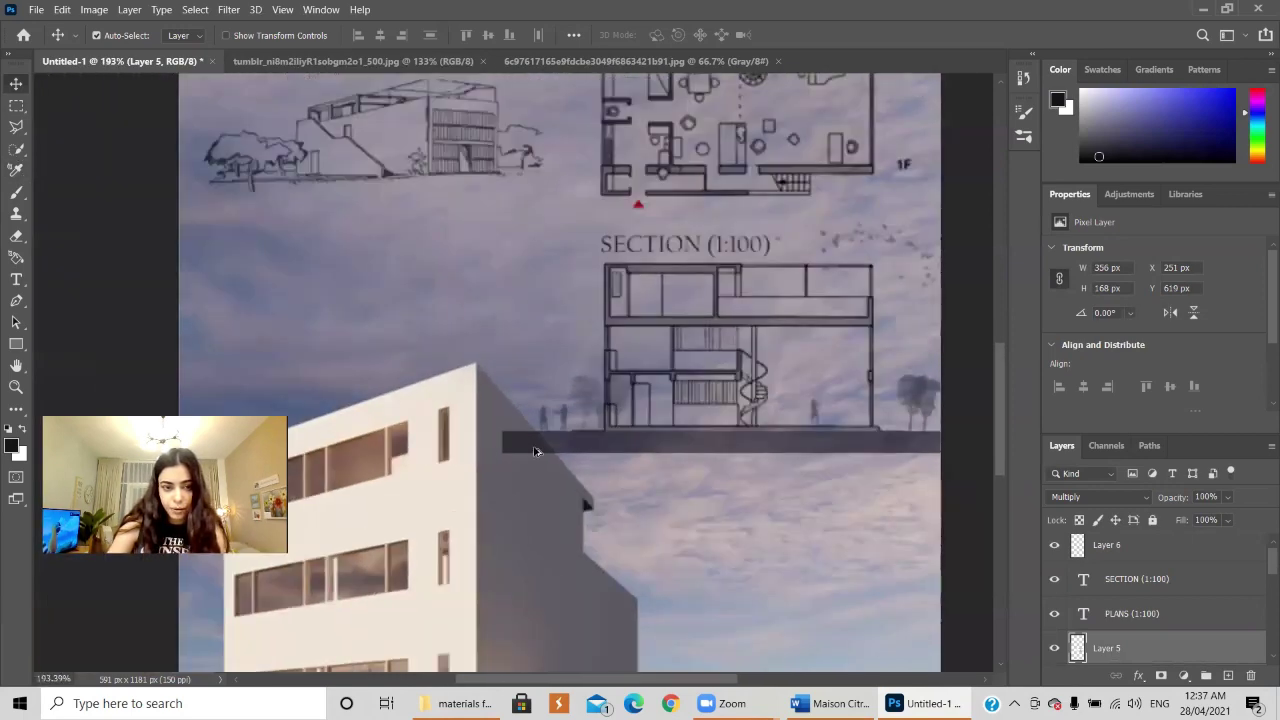
scroll(538, 452, "up", 2)
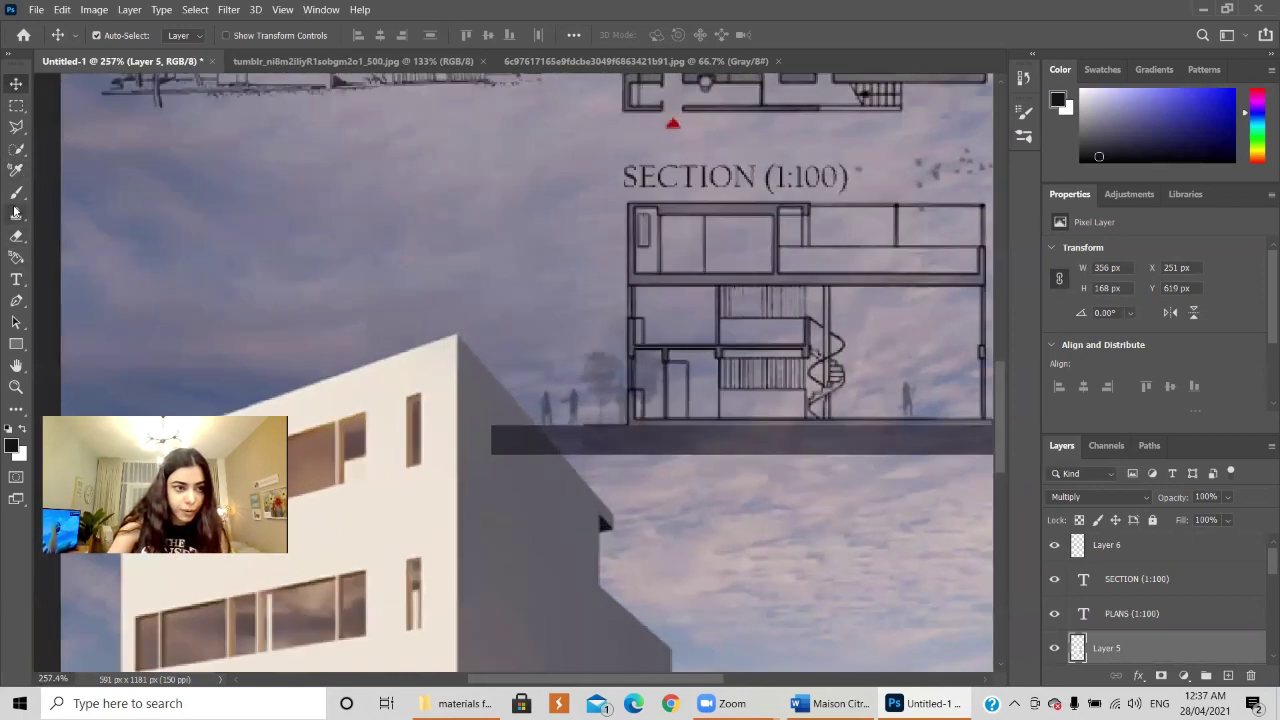
left_click(16, 236)
mouse_move(473, 490)
left_mouse_down()
mouse_move(449, 458)
mouse_move(501, 513)
mouse_move(483, 495)
mouse_move(492, 468)
mouse_move(464, 520)
mouse_move(456, 437)
mouse_move(462, 452)
mouse_move(495, 432)
mouse_move(468, 519)
mouse_move(507, 486)
mouse_move(480, 540)
mouse_move(500, 500)
left_mouse_up()
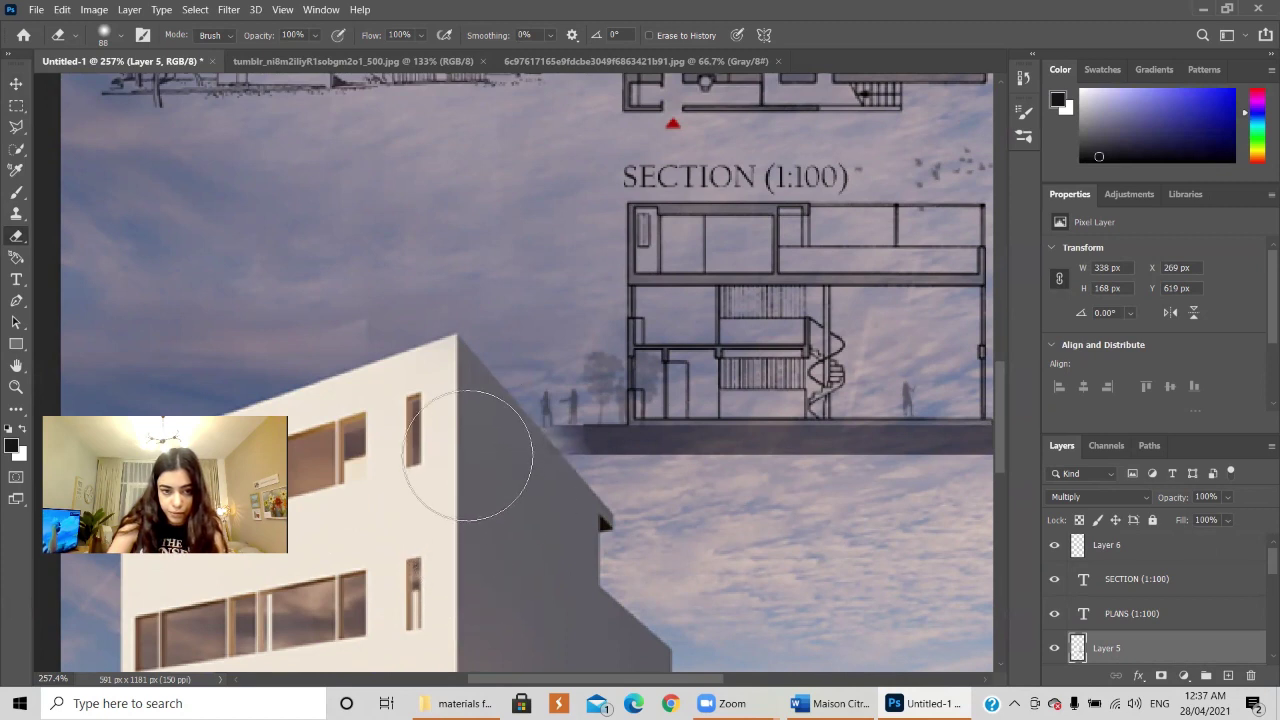
key("ctrl+0")
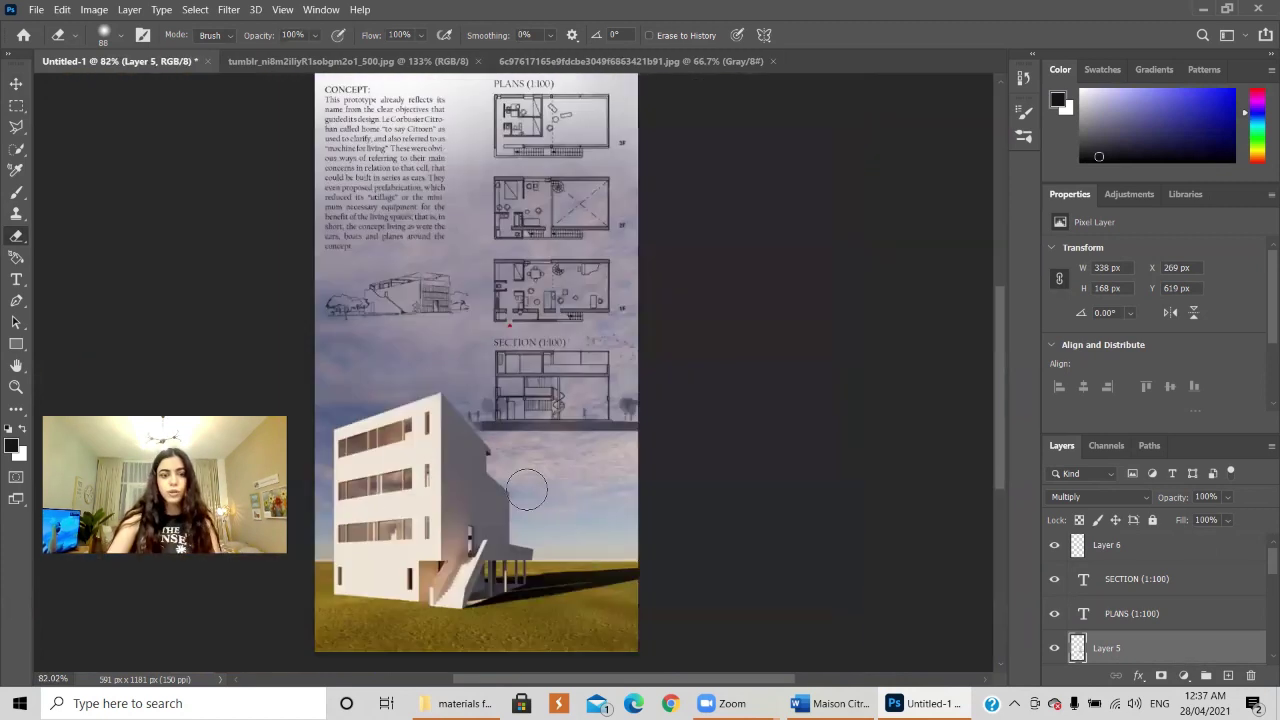
scroll(543, 486, "up", 5)
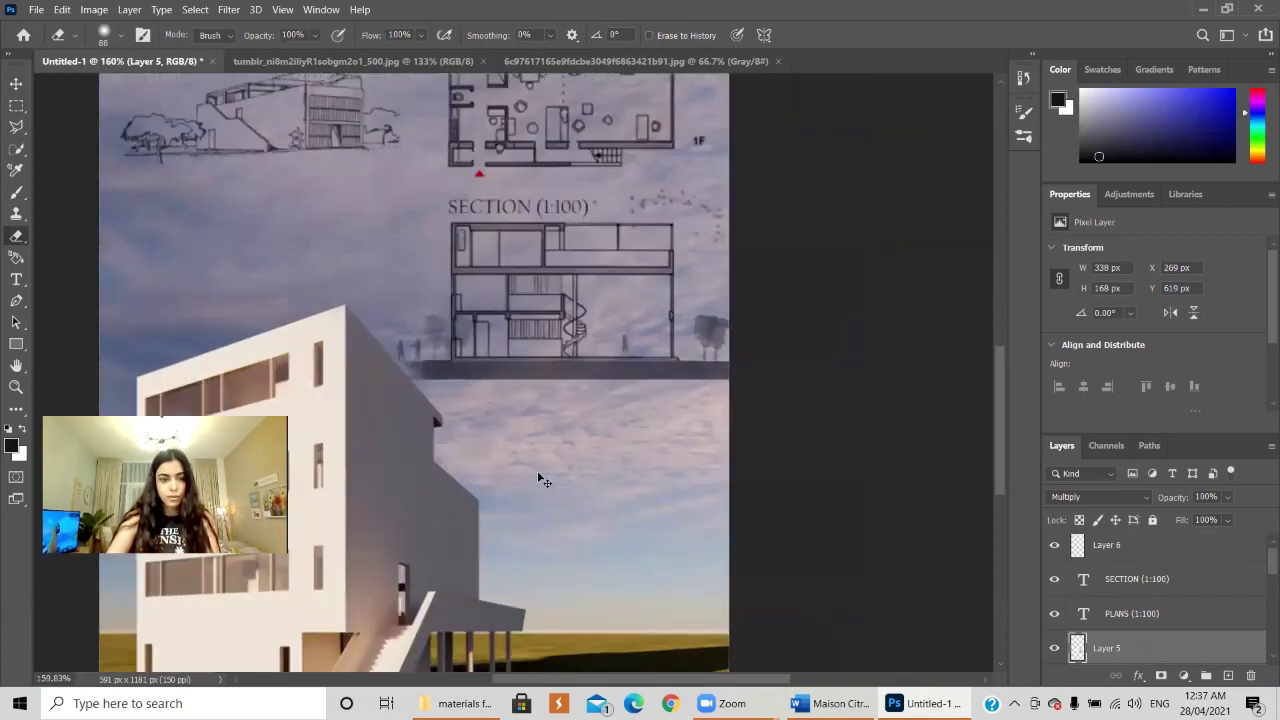
key("v")
key("ctrl")
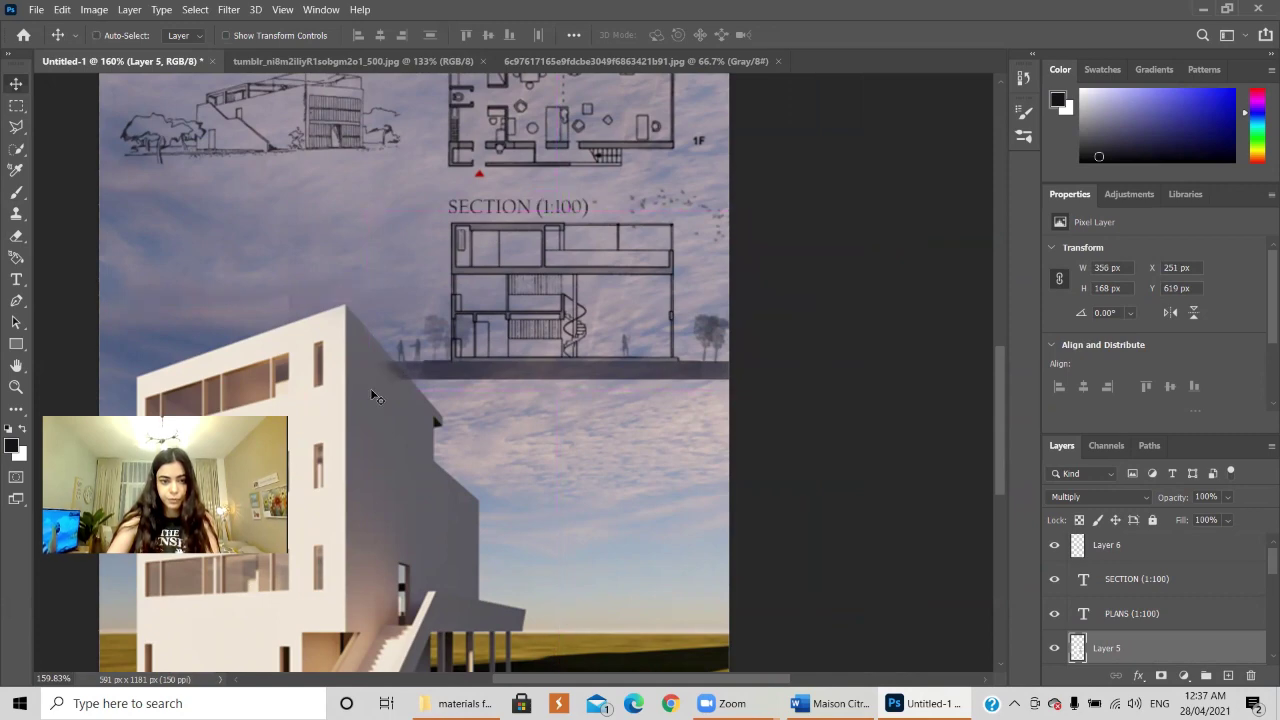
- Delete the stray dark line above the ground strip left of the section on Layer 5, using a 26 × 2 px selection, and deselect
scroll(370, 390, "up", 8)
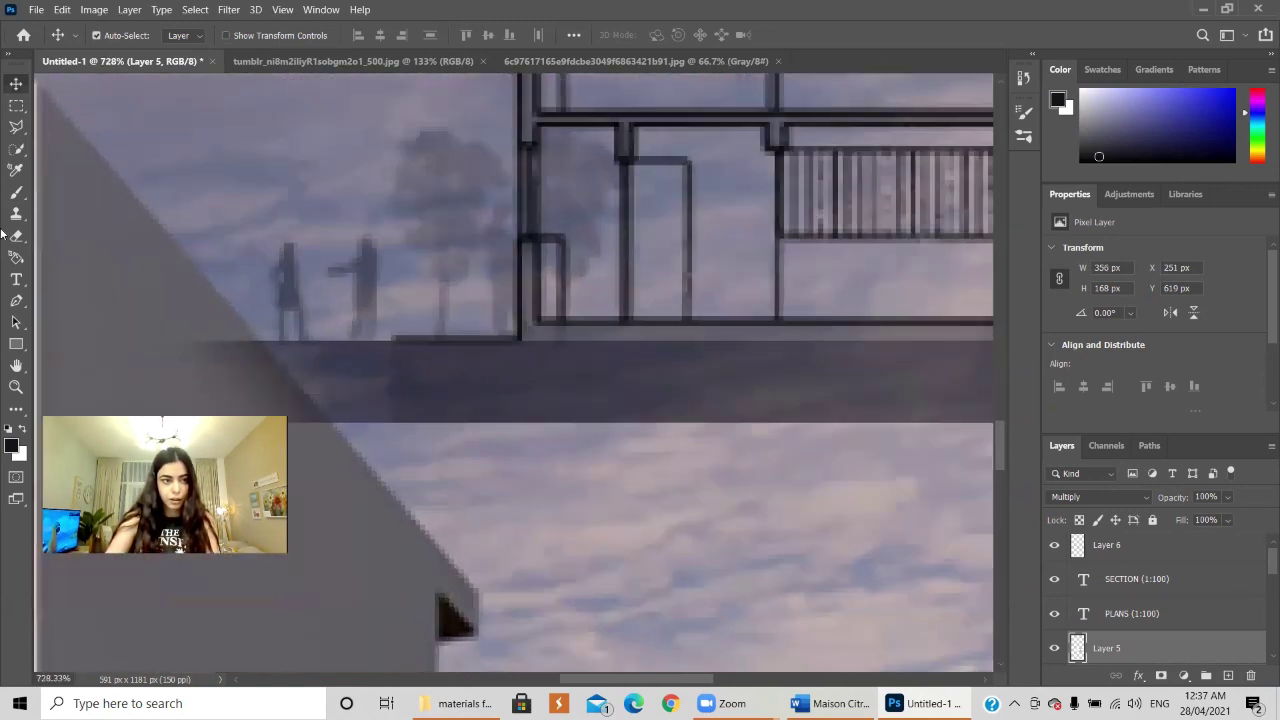
left_click(16, 105)
scroll(380, 337, "up", 3)
left_click_drag(395, 323, 655, 337)
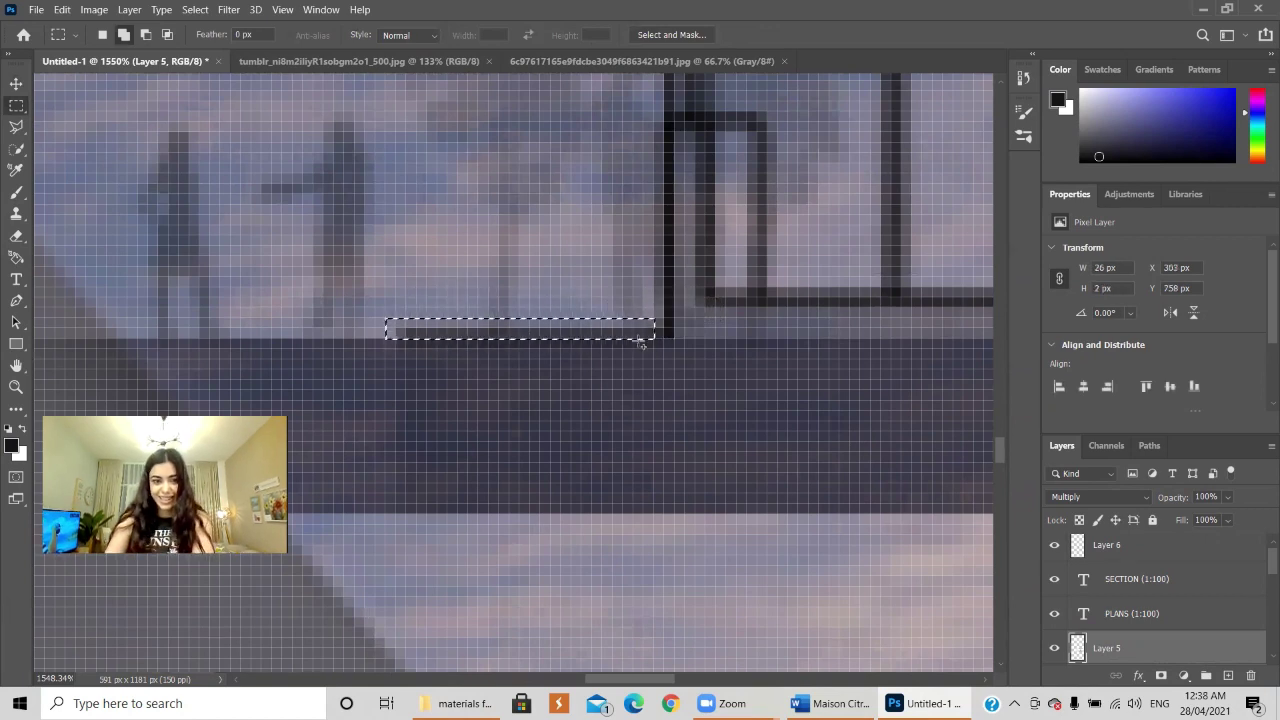
key("ctrl+d")
scroll(530, 370, "down", 5)
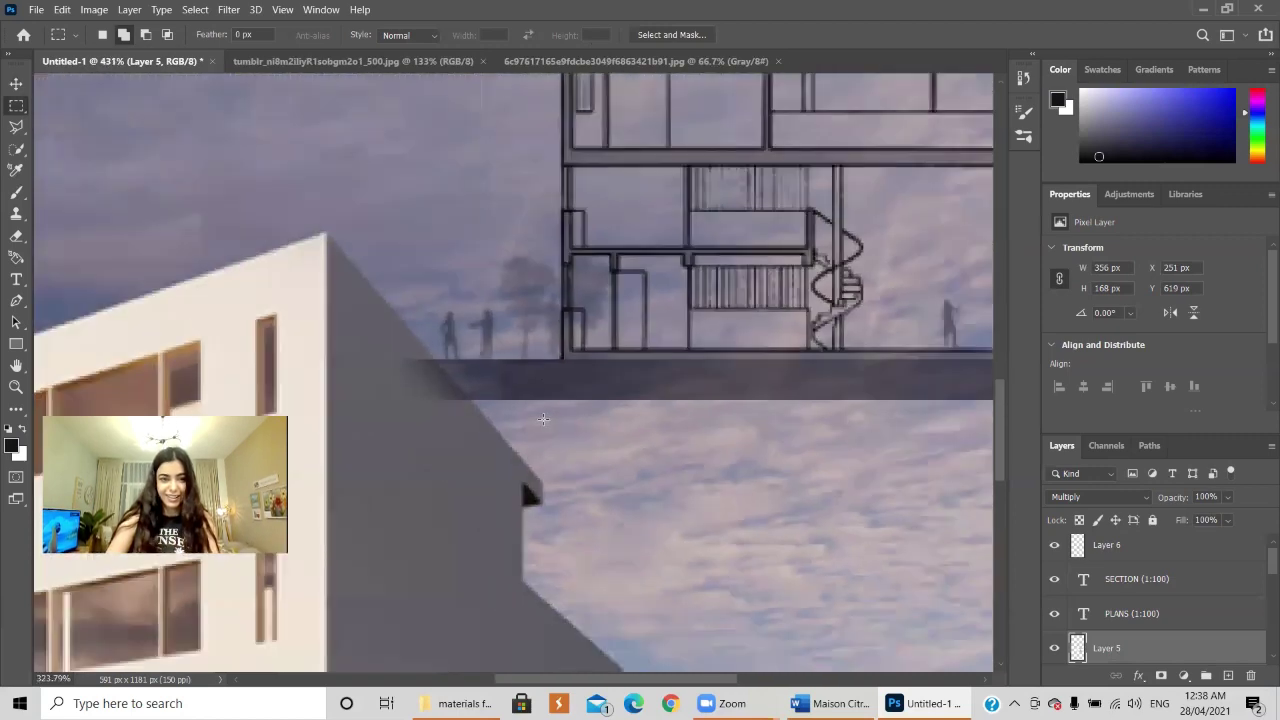
scroll(543, 419, "down", 5)
scroll(551, 431, "down", 2)
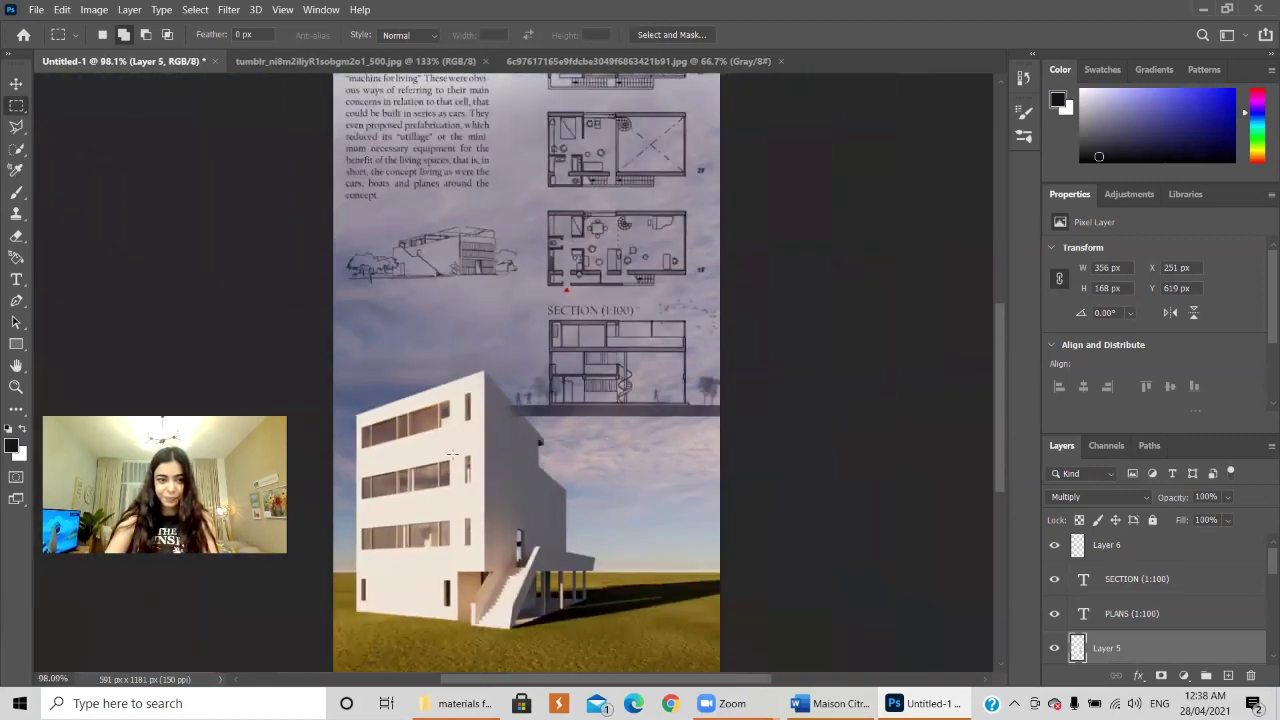
- Shift the building render on Layer 1 left to X -272 px, keeping Y at -87 px
left_click(16, 86)
left_click(506, 556)
key("Left")
key("Left")
key("Left")
key("Left")
key("Left")
key("Left")
key("Left")
key("Left")
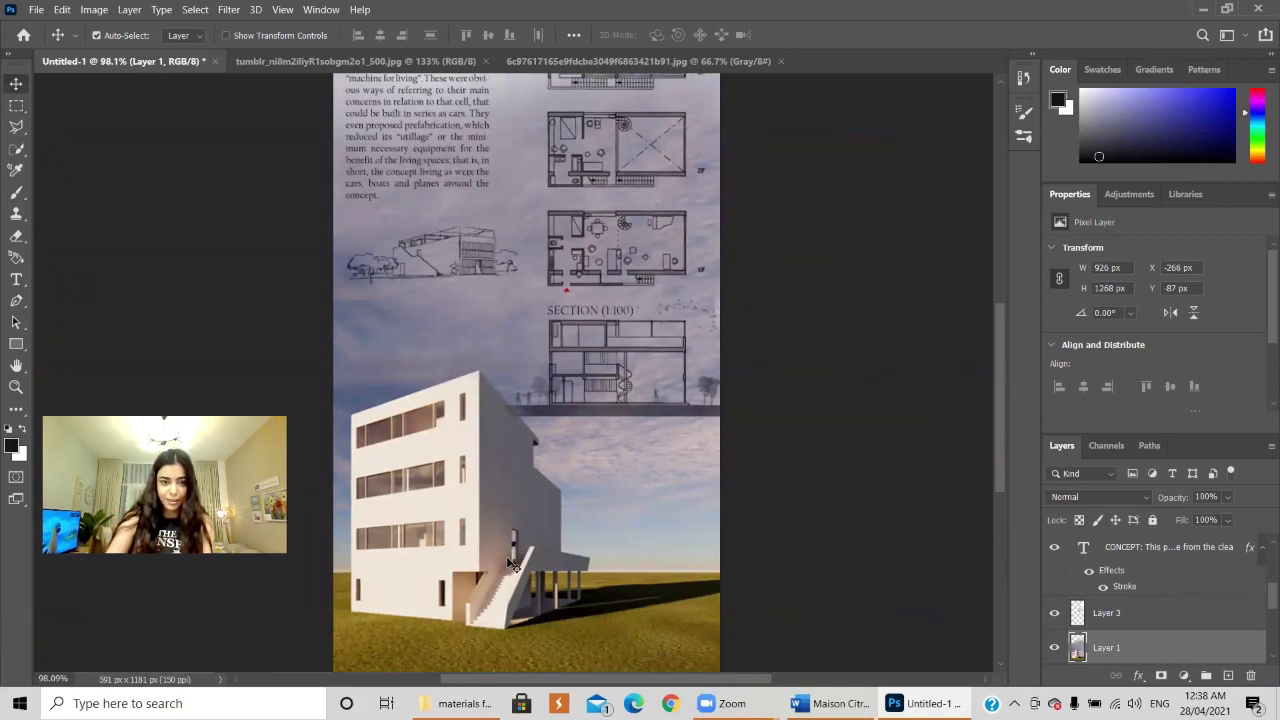
key("Left")
key("Left")
key("Left")
key("Left")
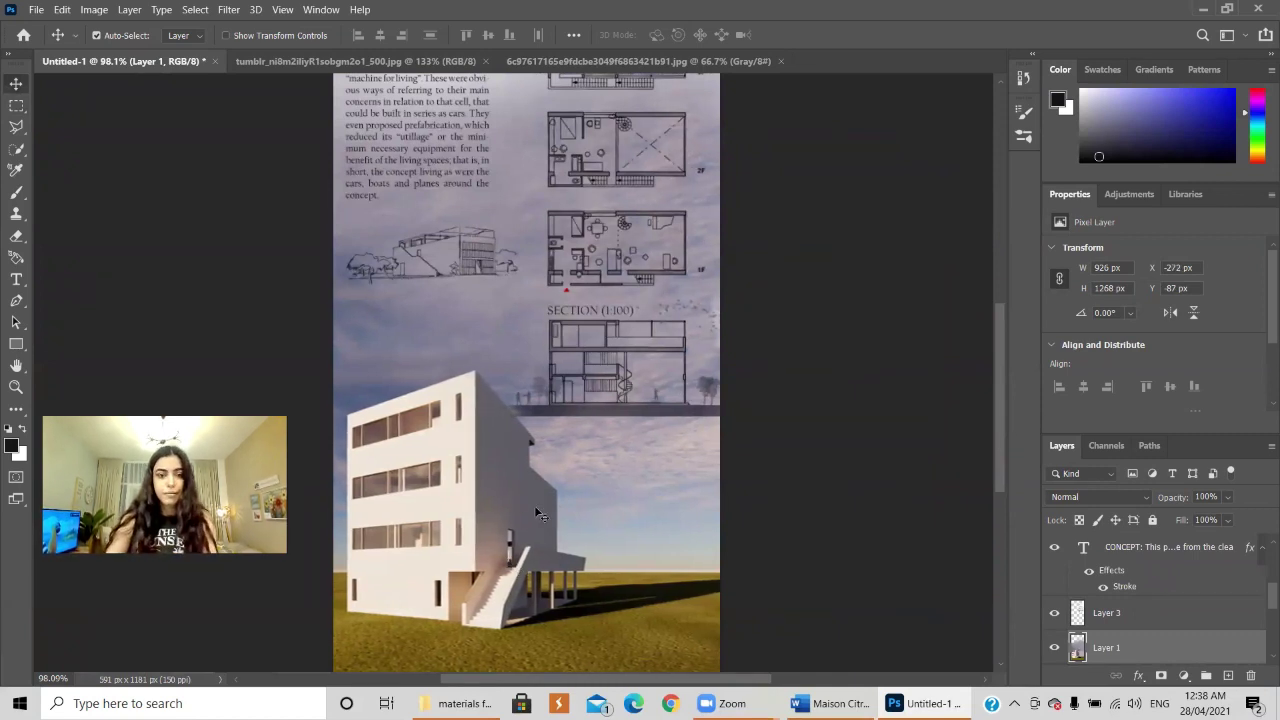
scroll(502, 491, "down", 4)
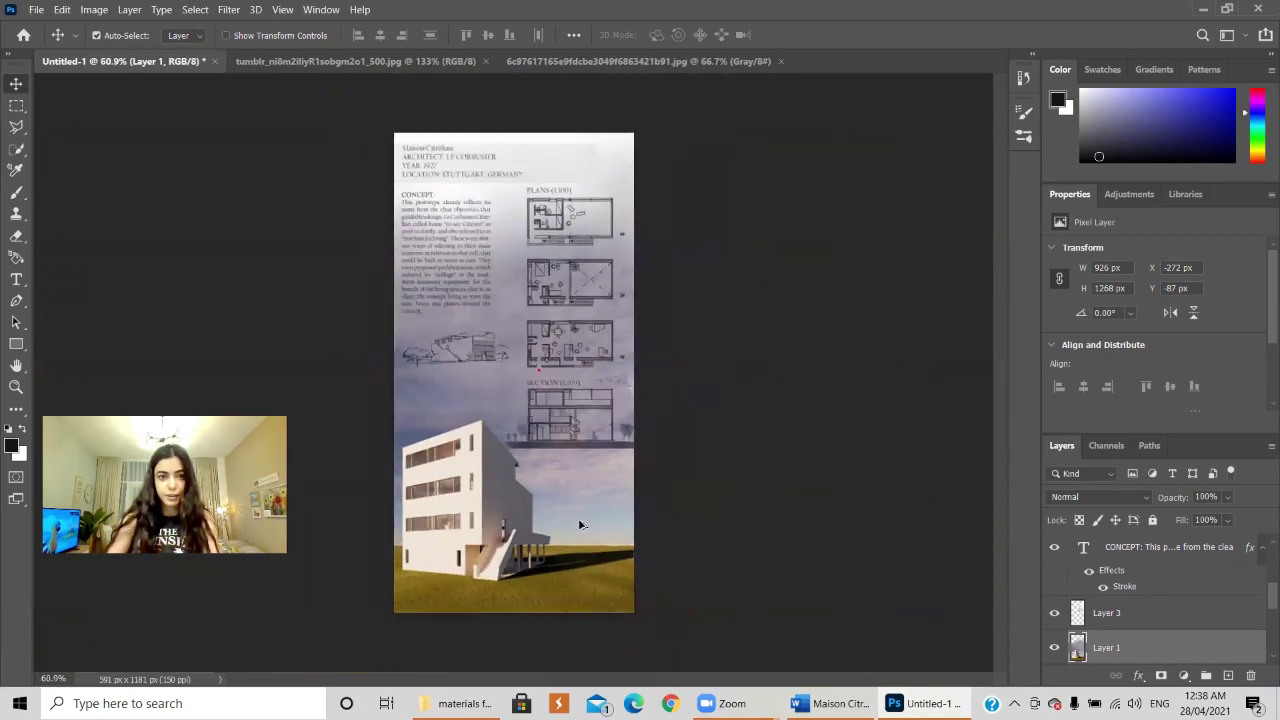
scroll(580, 523, "up", 1)
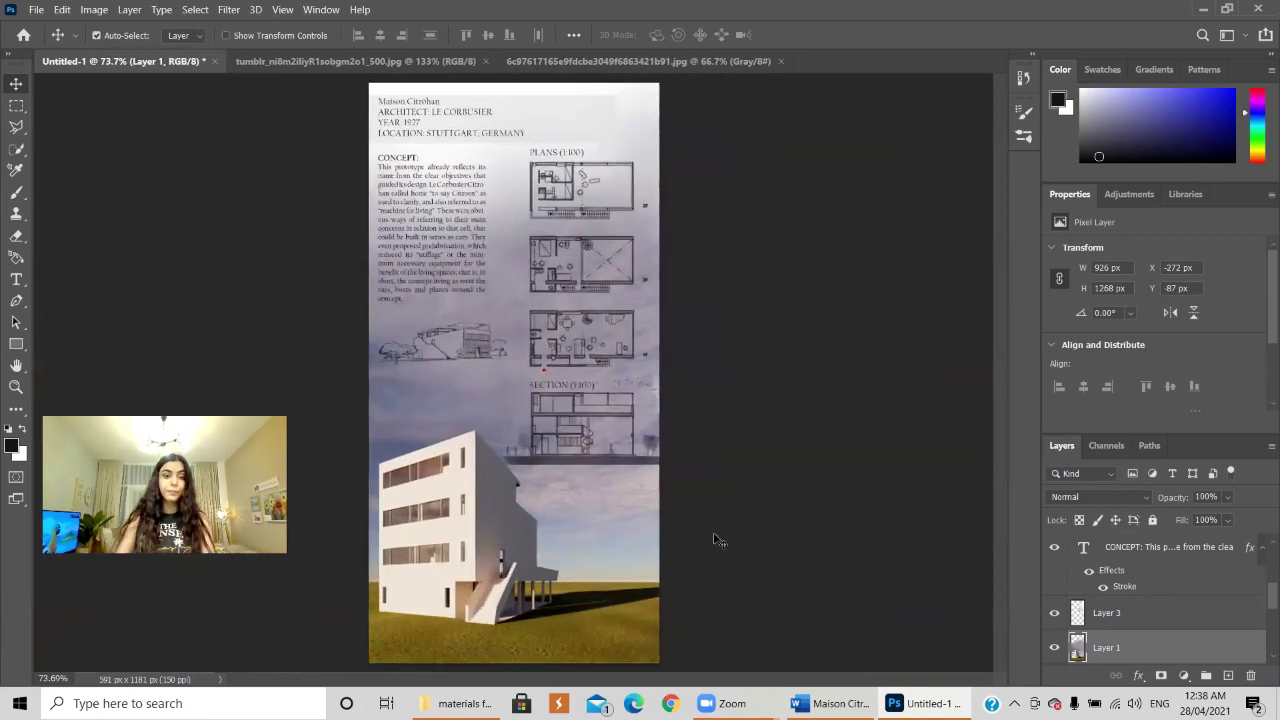